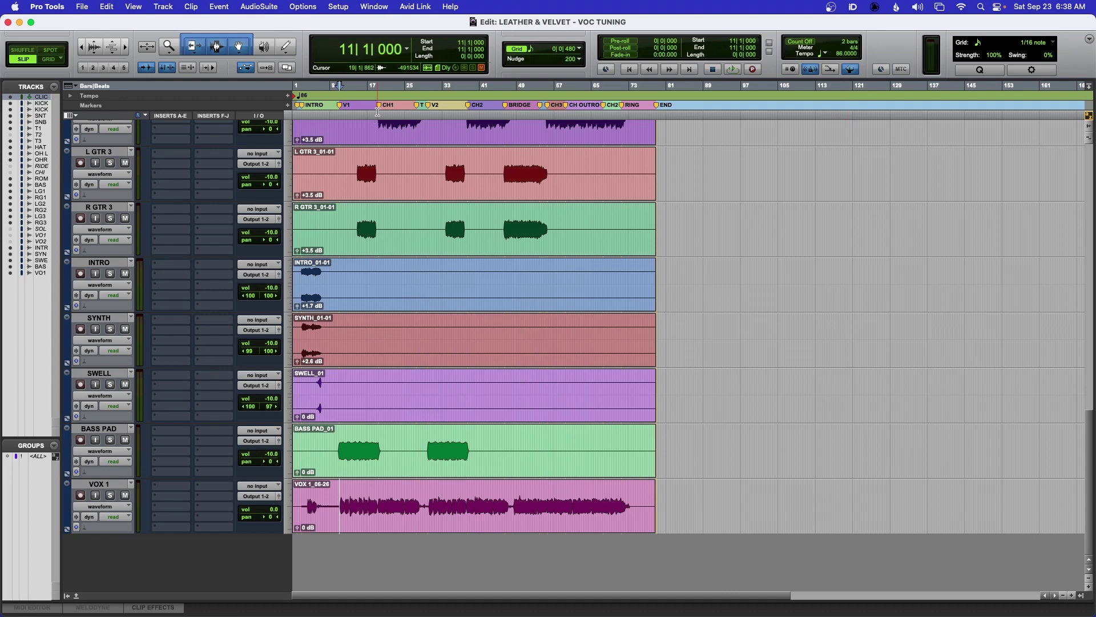
Move to the CH1 marker and enable Melodyne on the VOX 1 track
{"action": "left_click", "coordinate": [380, 106]}
{"action": "key", "text": "super+bracketright"}
{"action": "key", "text": "super+bracketright"}
{"action": "key", "text": "super+bracketright"}
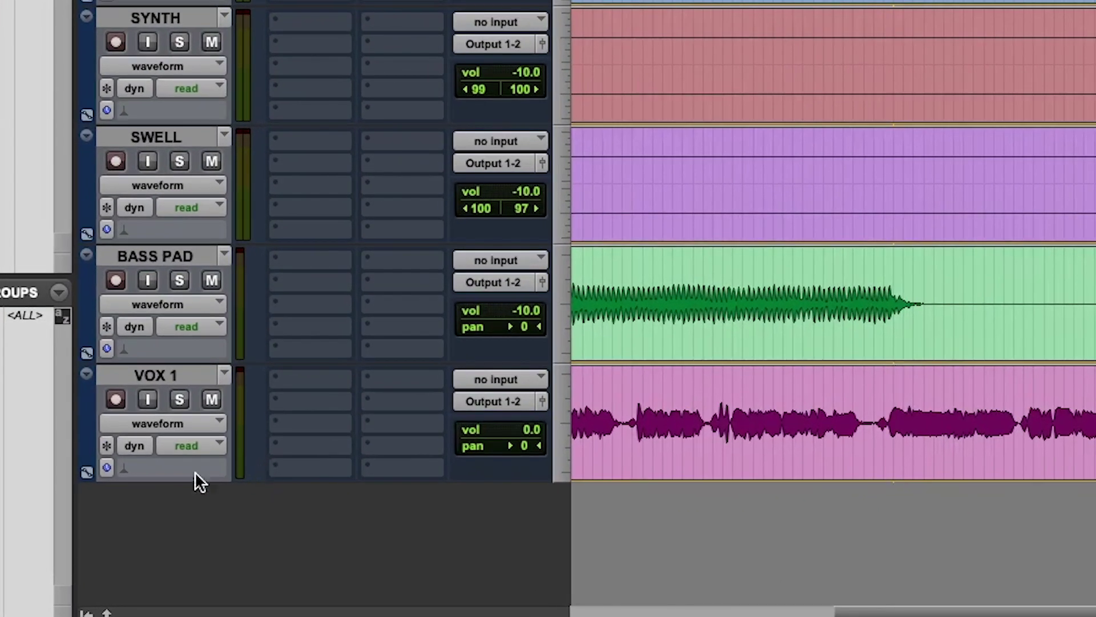
{"action": "left_click", "coordinate": [122, 470]}
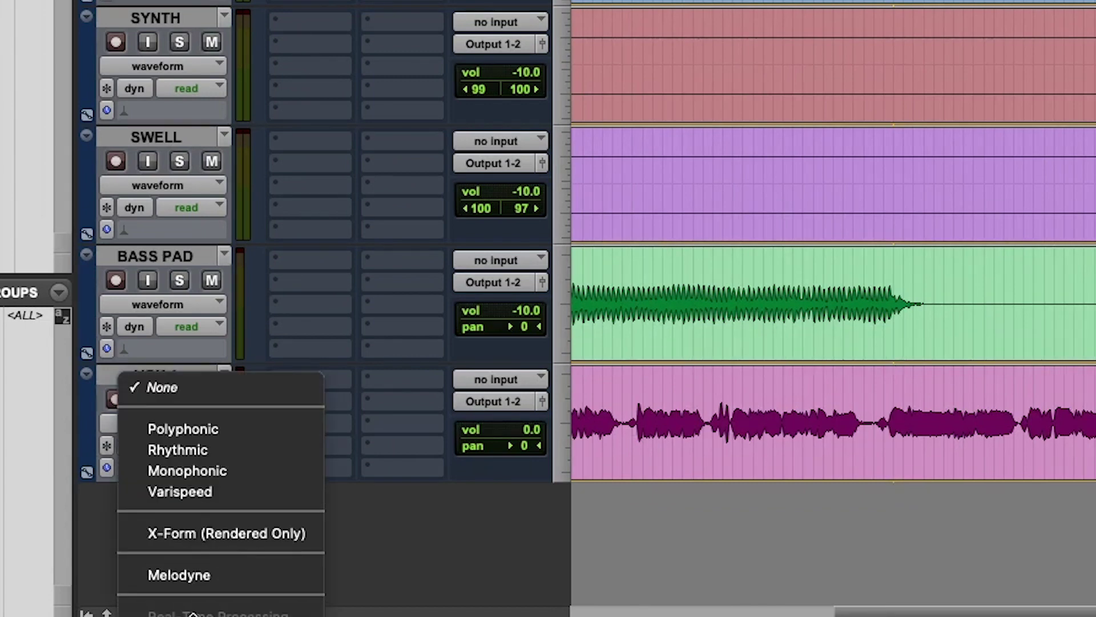
{"action": "left_click", "coordinate": [194, 575]}
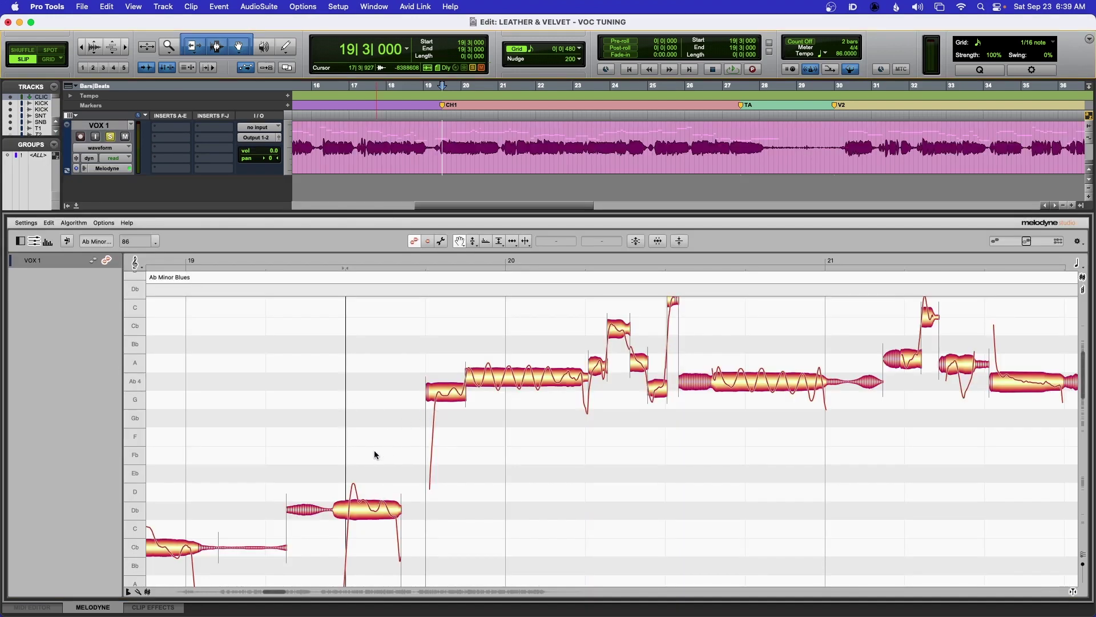
Play the unedited vocal phrase from 19|2|151 into the chorus
{"action": "left_click", "coordinate": [272, 314]}
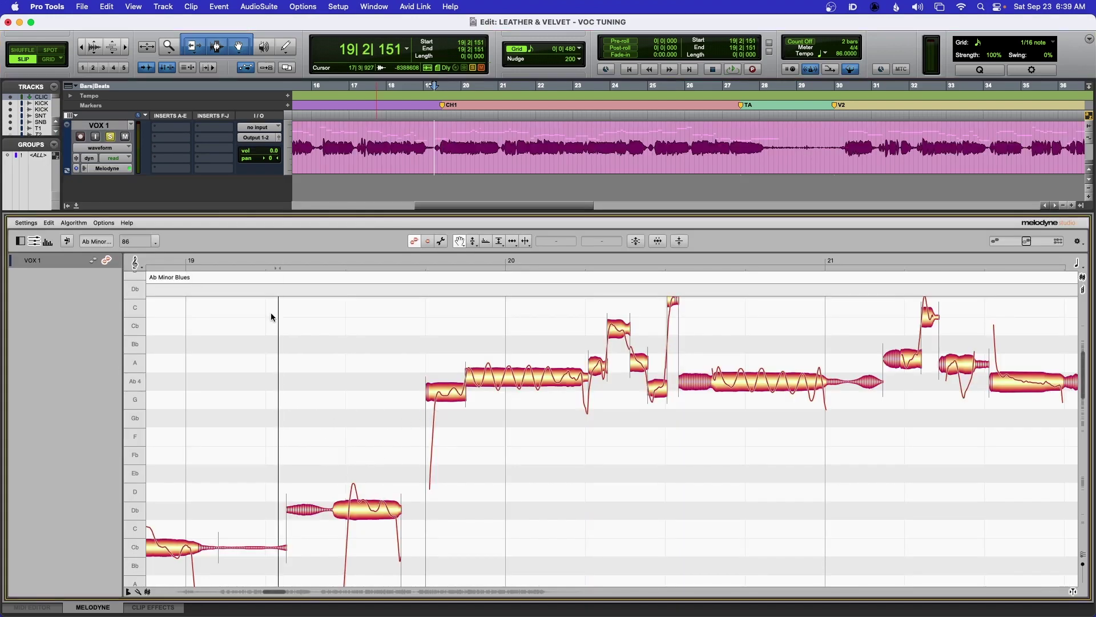
{"action": "key", "text": "space"}
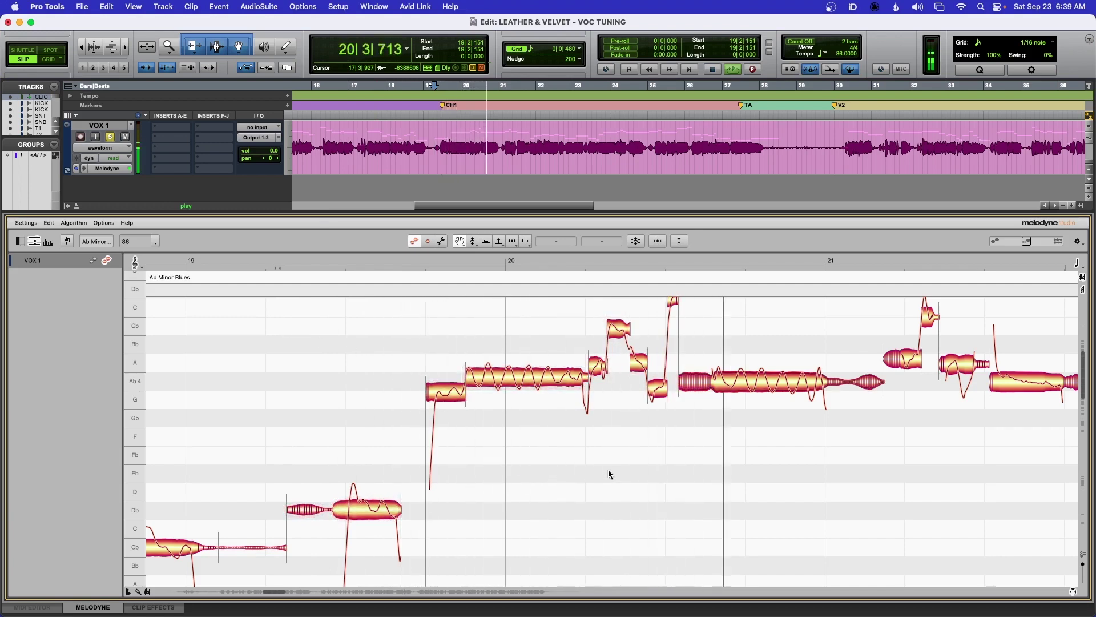
{"action": "key", "text": "space"}
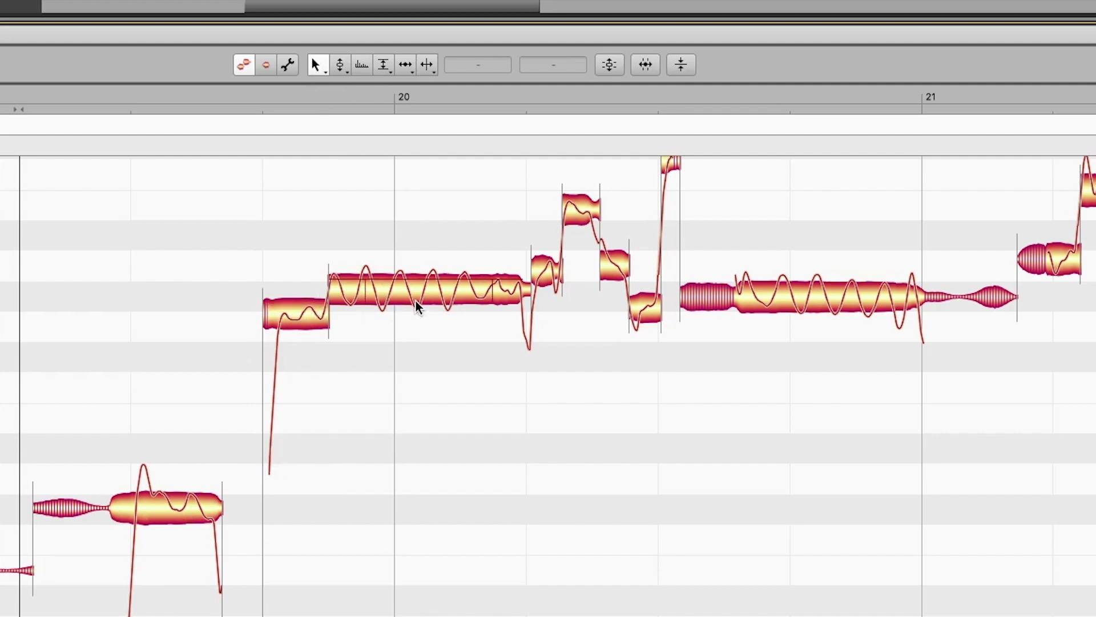
Split the Db 4 note in the second half of bar 19 into three segments where its pitch curve changes
{"action": "scroll", "coordinate": [325, 477], "scroll_direction": "down", "scroll_amount": 3}
{"action": "scroll", "coordinate": [325, 474], "scroll_direction": "down", "scroll_amount": 5}
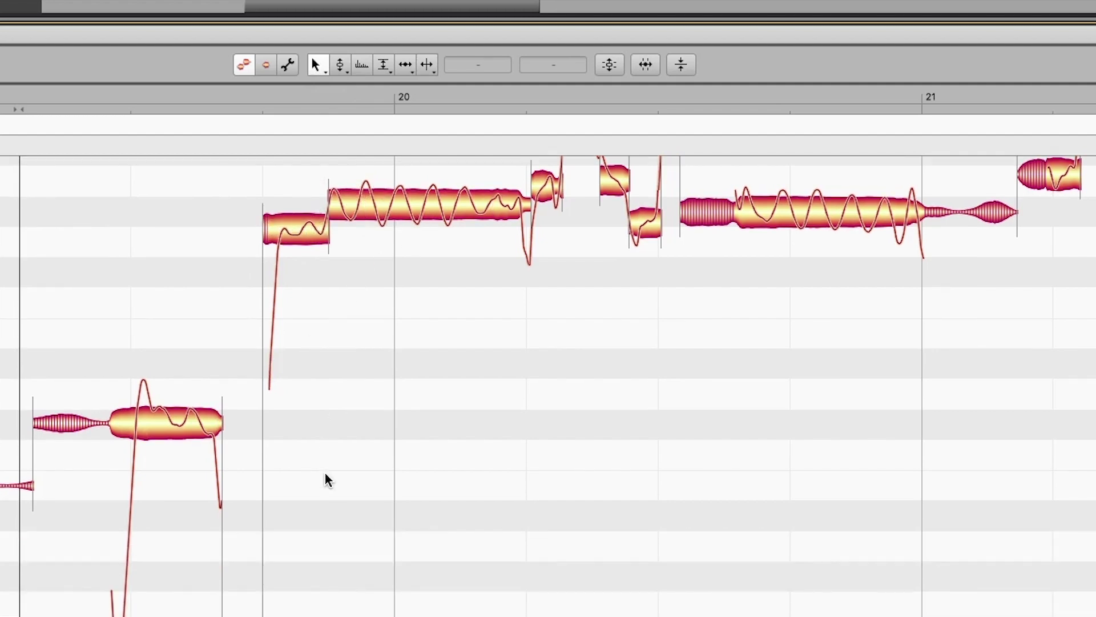
{"action": "scroll", "coordinate": [324, 473], "scroll_direction": "up", "scroll_amount": 1}
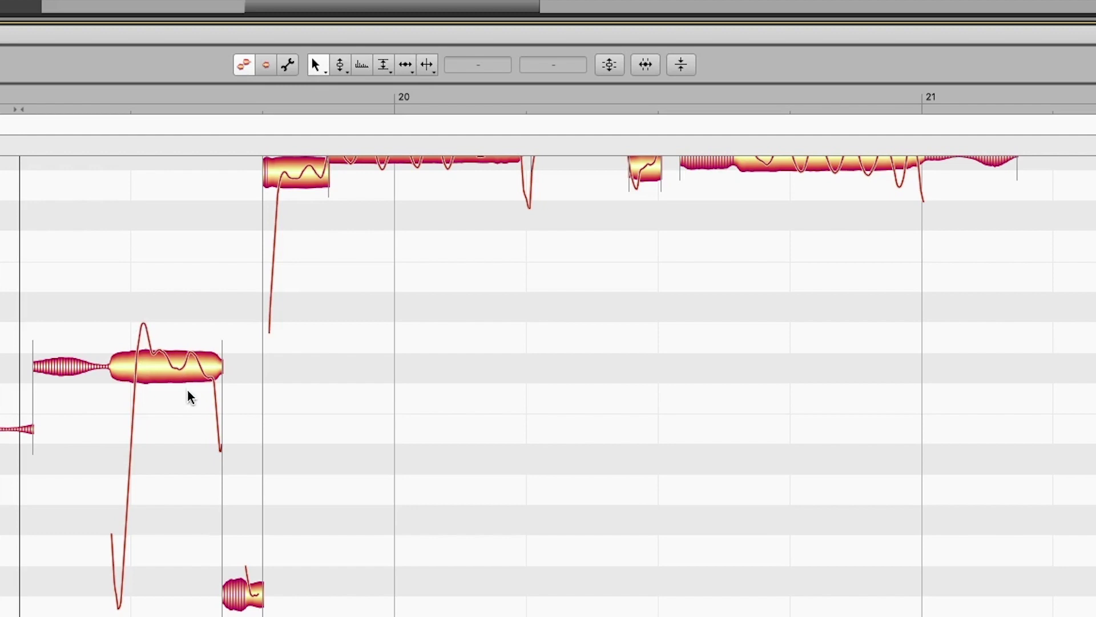
{"action": "double_click", "coordinate": [153, 347]}
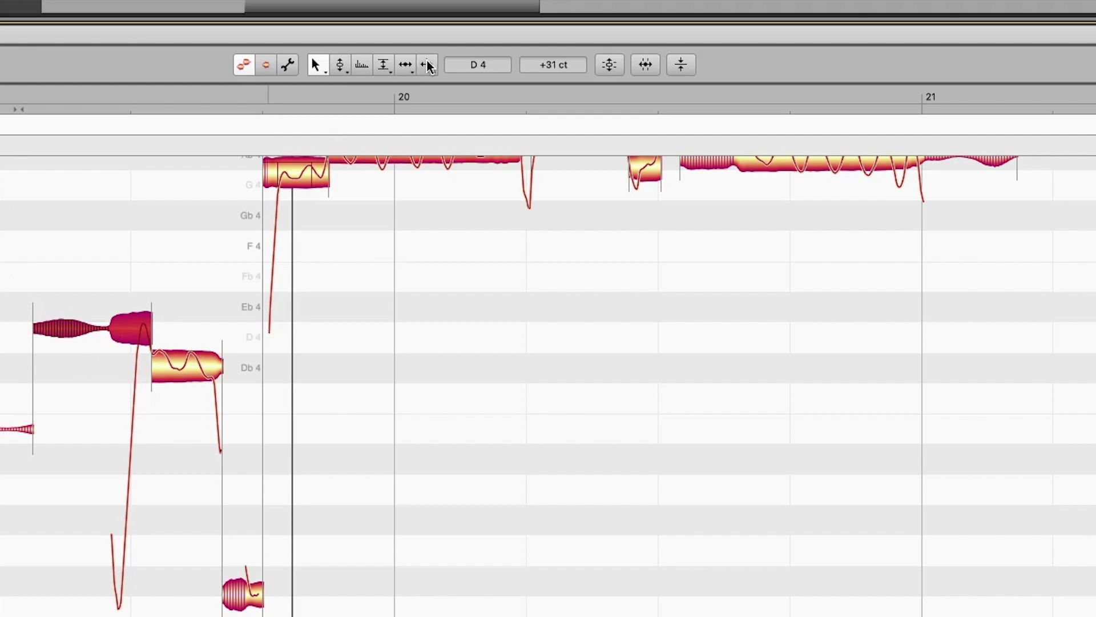
{"action": "left_click", "coordinate": [195, 351]}
{"action": "double_click", "coordinate": [195, 351]}
Split the G 4 note just before bar 20 and the falling A 4 note after bar 20 into two segments each
{"action": "scroll", "coordinate": [279, 216], "scroll_direction": "up", "scroll_amount": 2}
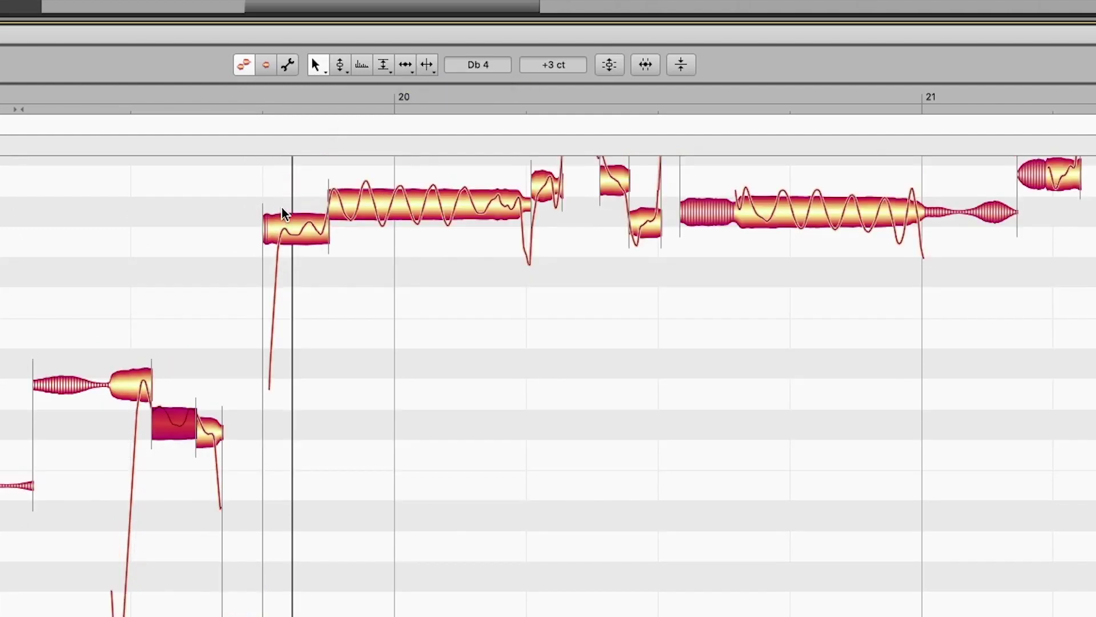
{"action": "double_click", "coordinate": [283, 211]}
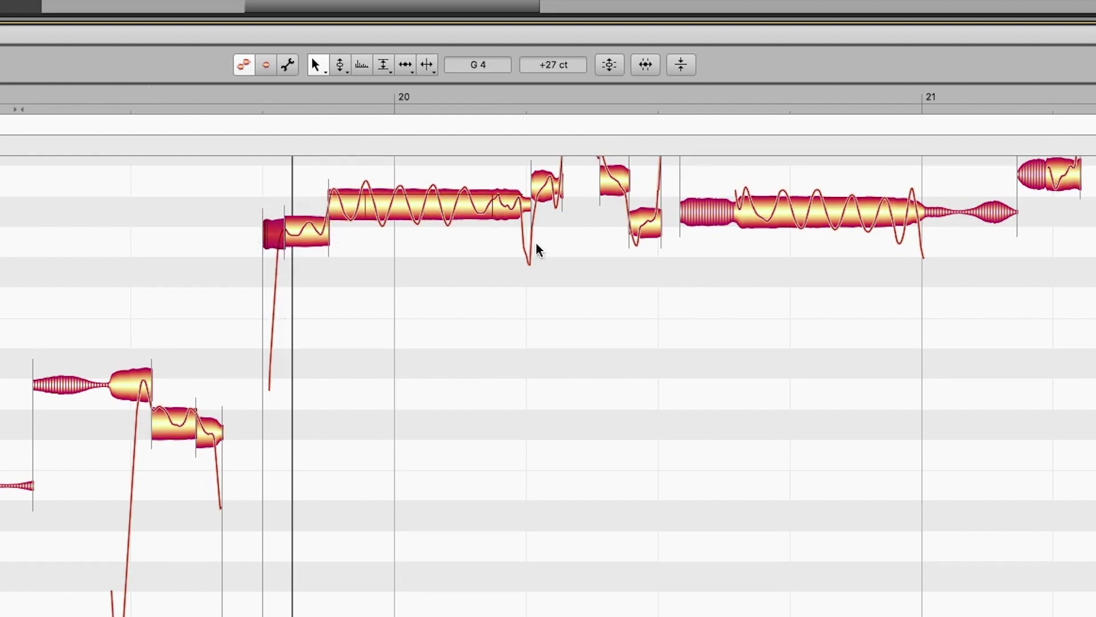
{"action": "scroll", "coordinate": [566, 276], "scroll_direction": "up", "scroll_amount": 2}
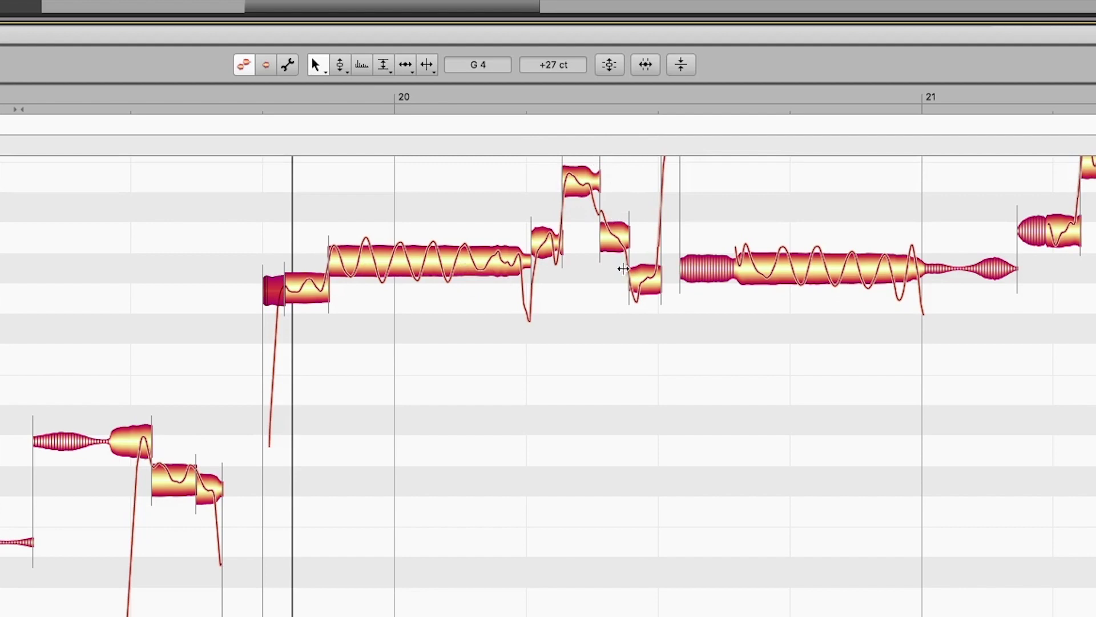
{"action": "double_click", "coordinate": [610, 237]}
{"action": "left_click_drag", "start_coordinate": [606, 239], "coordinate": [610, 225]}
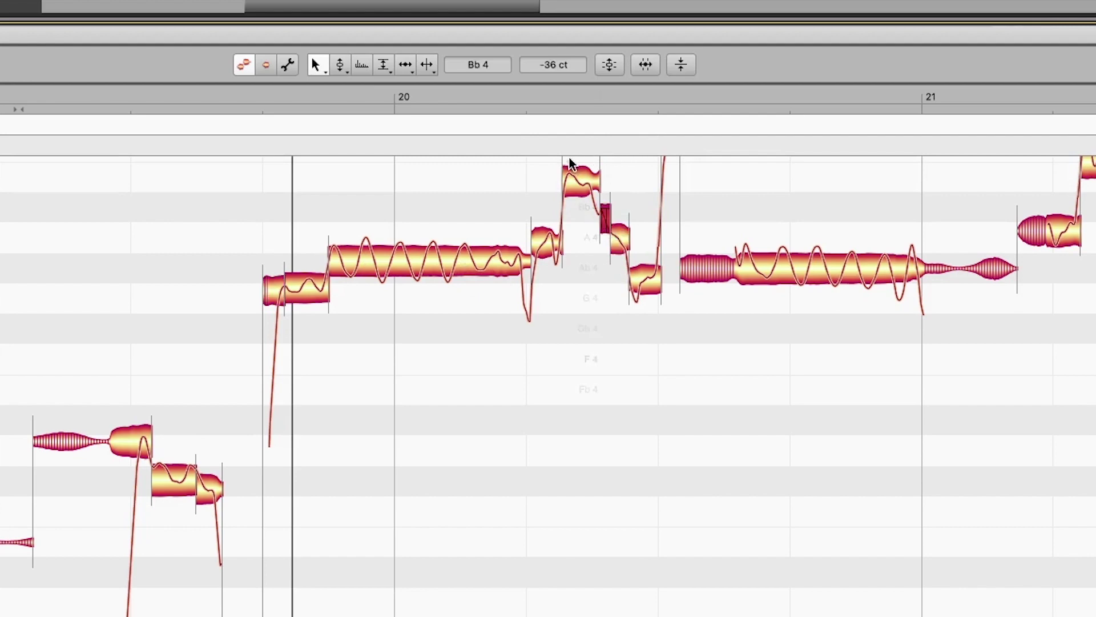
{"action": "left_click", "coordinate": [576, 177]}
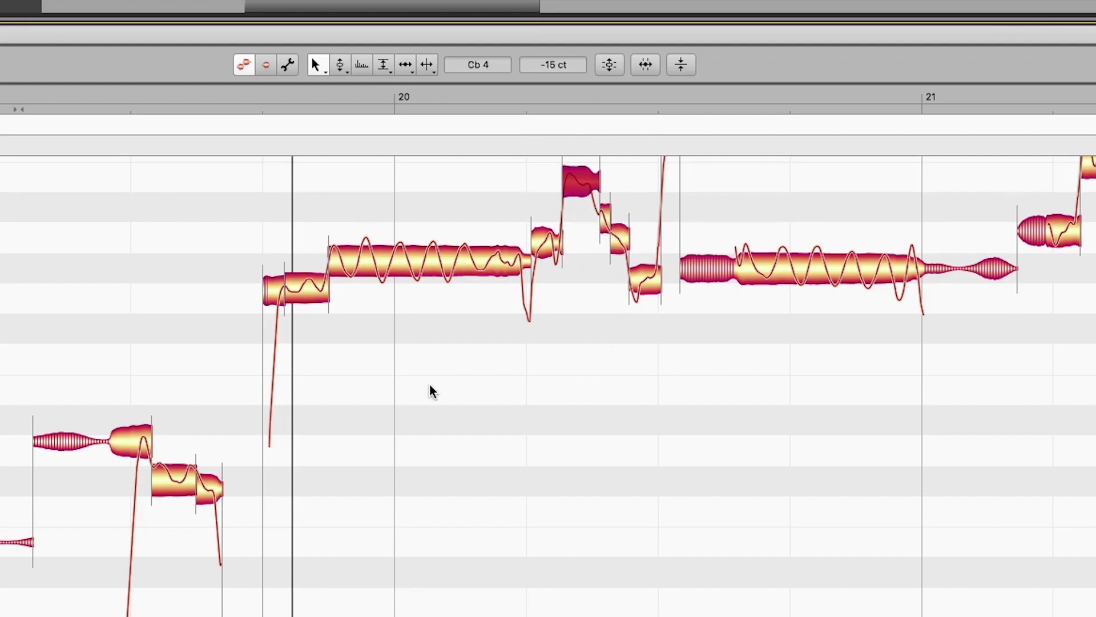
Play the phrase from the start of the split D 4 note in bar 19
{"action": "scroll", "coordinate": [430, 385], "scroll_direction": "down", "scroll_amount": 3}
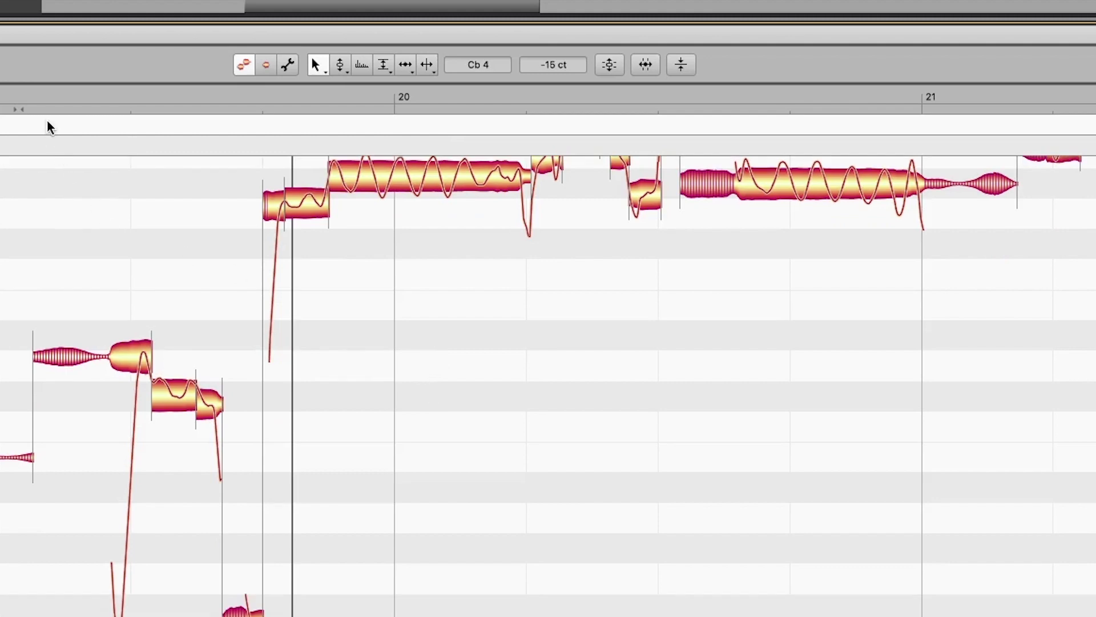
{"action": "left_click", "coordinate": [45, 97]}
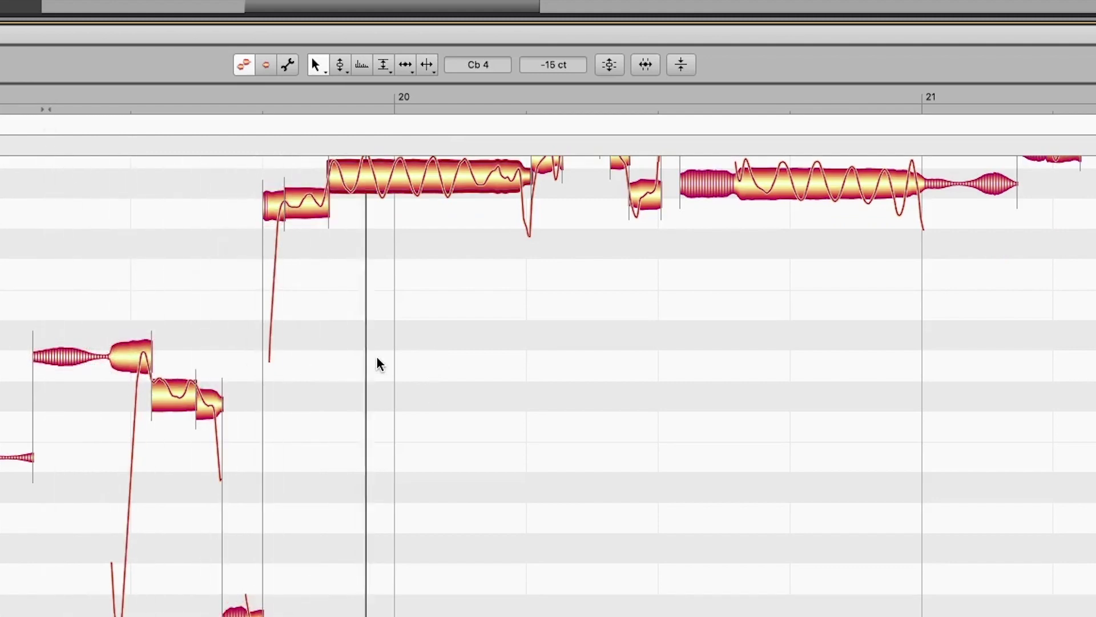
{"action": "key", "text": "space"}
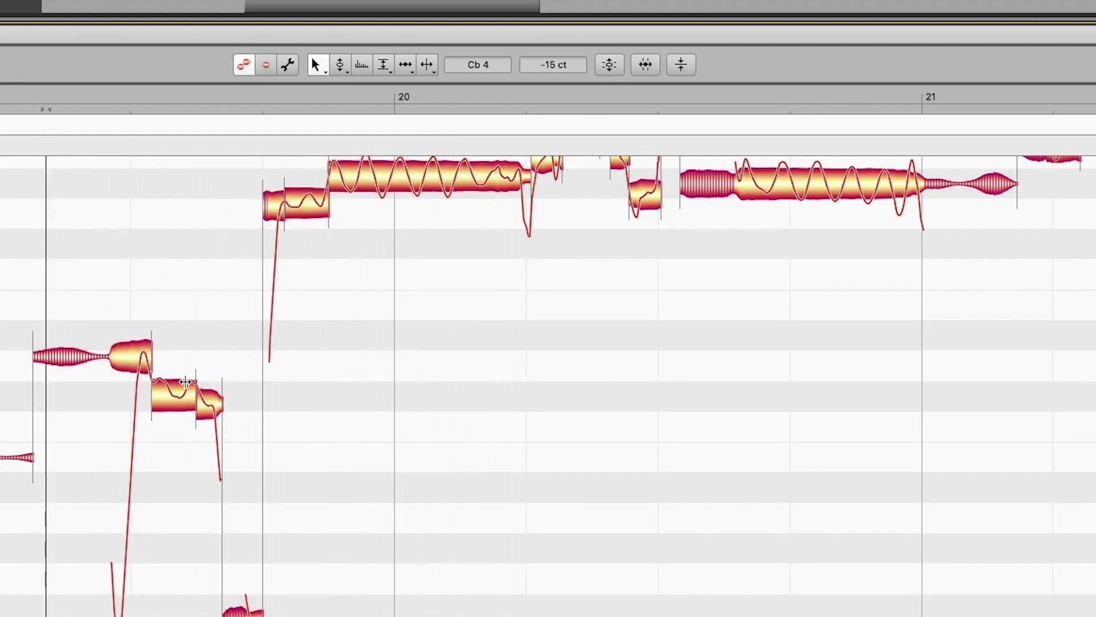
Lower the opening D 4 segment in bar 19 to +3 ct and select the Db 4 segment following it
{"action": "left_click", "coordinate": [132, 356]}
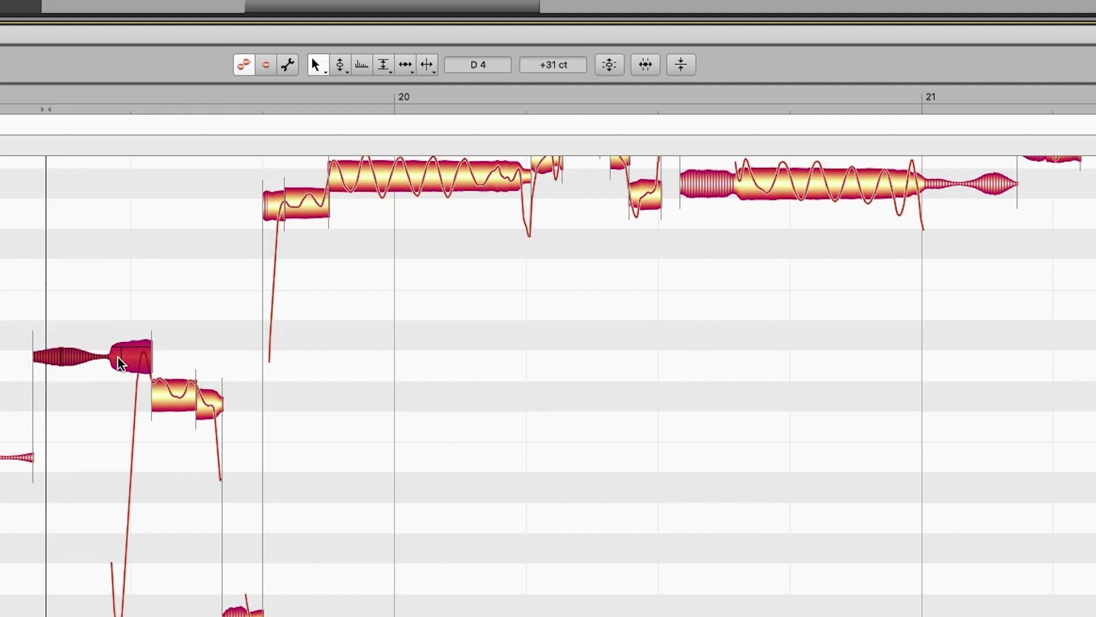
{"action": "left_click_drag", "start_coordinate": [118, 359], "coordinate": [121, 366]}
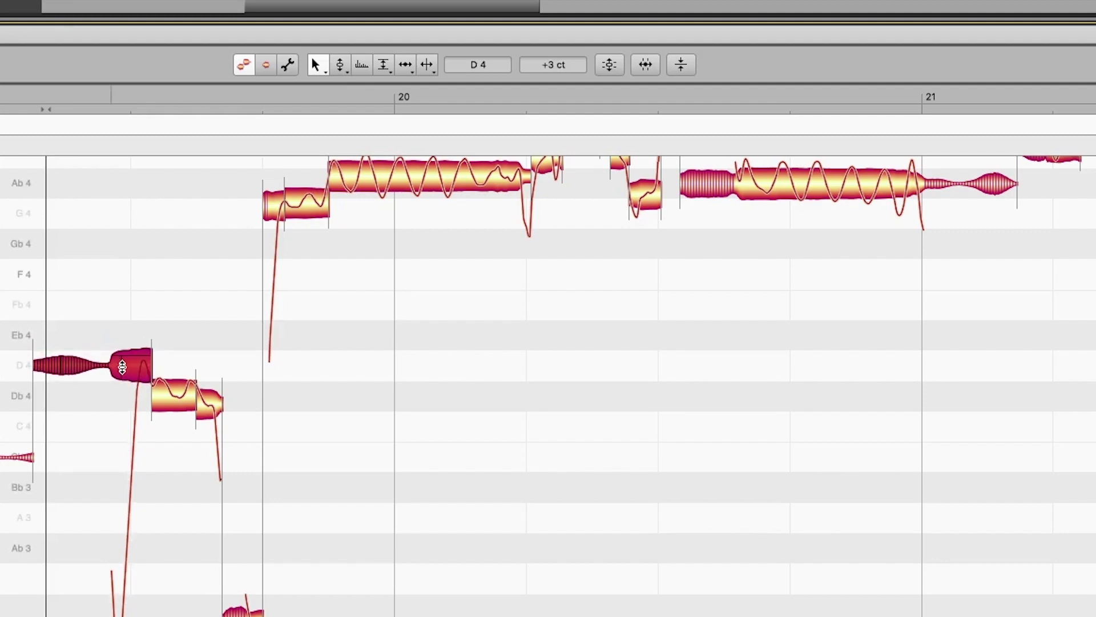
{"action": "left_click", "coordinate": [176, 399]}
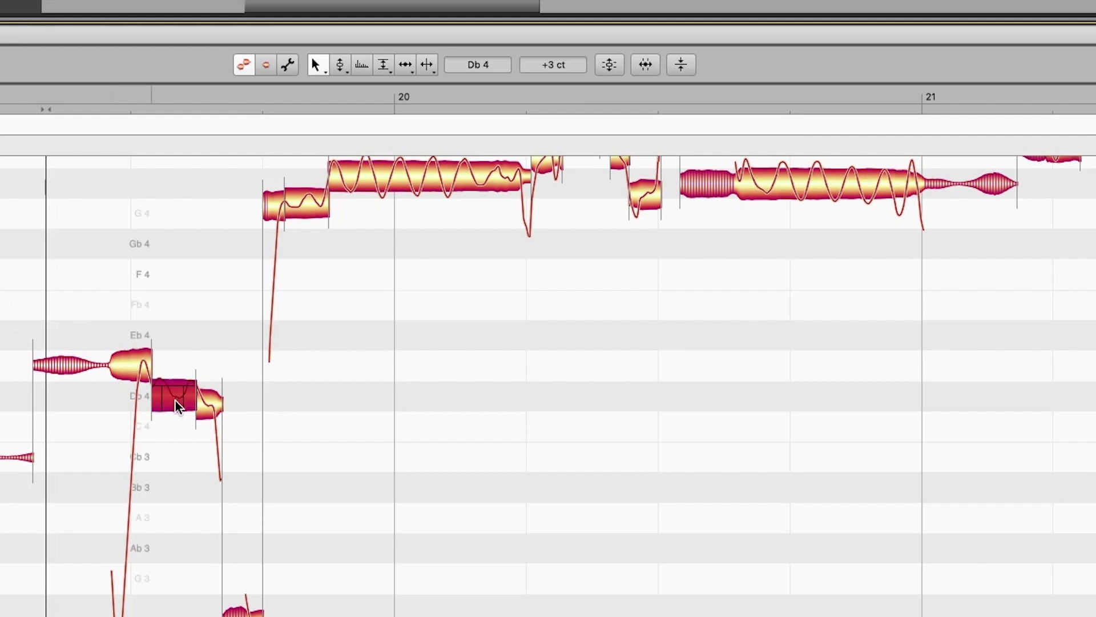
Lower both segments of the G 4 note just before bar 20 to about +8 ct
{"action": "scroll", "coordinate": [285, 308], "scroll_direction": "up", "scroll_amount": 4}
{"action": "scroll", "coordinate": [285, 308], "scroll_direction": "right", "scroll_amount": 2}
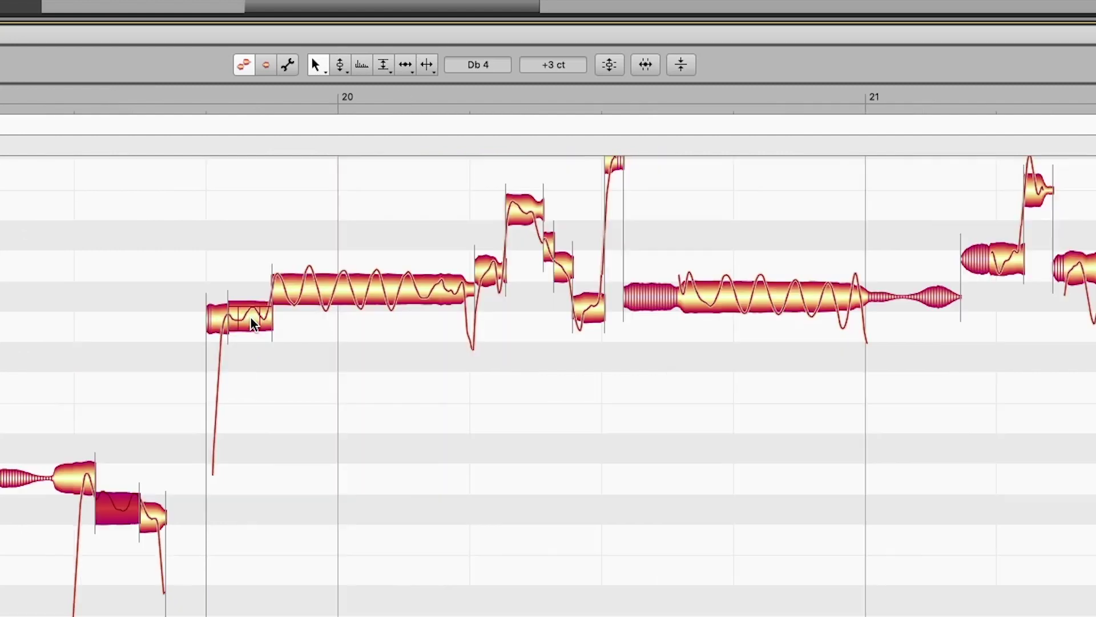
{"action": "left_click", "coordinate": [253, 324]}
{"action": "double_click", "coordinate": [253, 324]}
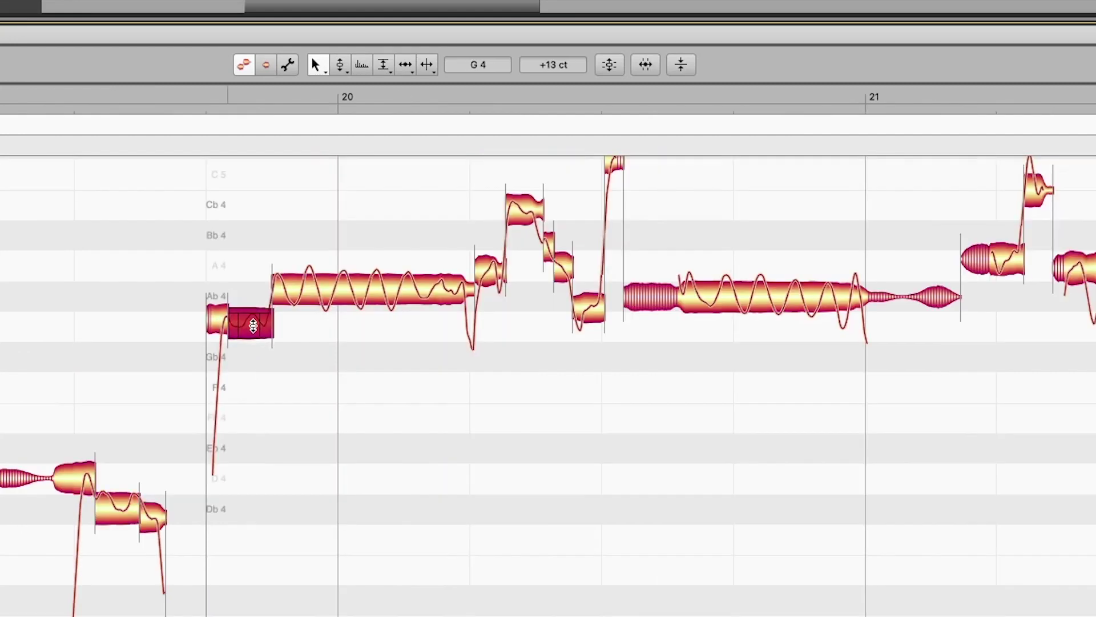
{"action": "double_click", "coordinate": [216, 324]}
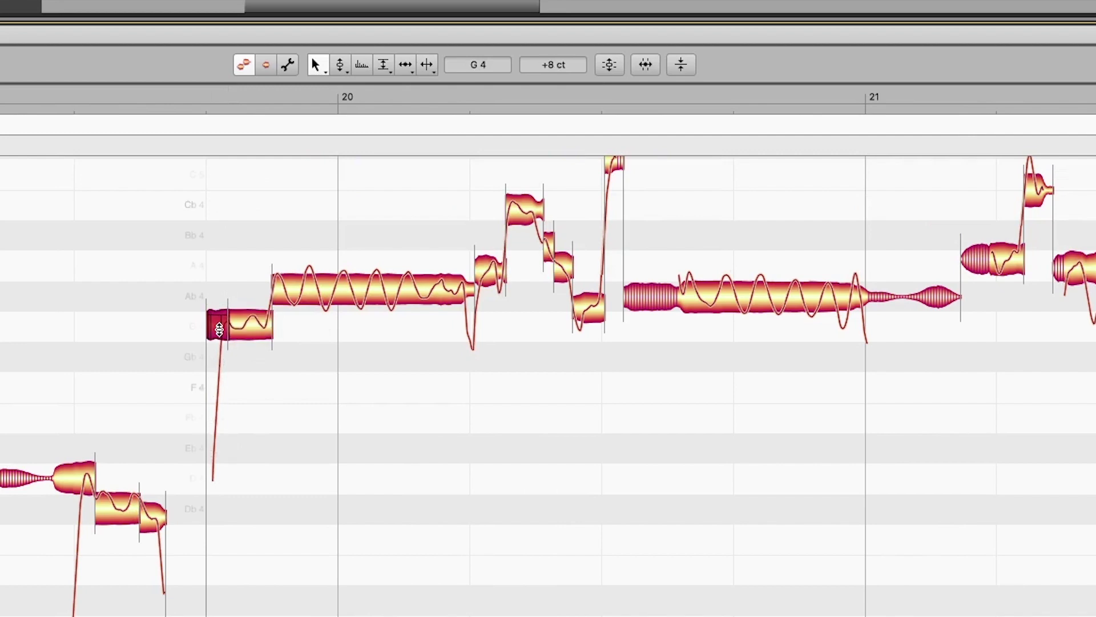
Snap the long vibrato note across bar 20 to Ab 4 at 0 ct and select the long Ab 4 note before bar 21
{"action": "double_click", "coordinate": [344, 293]}
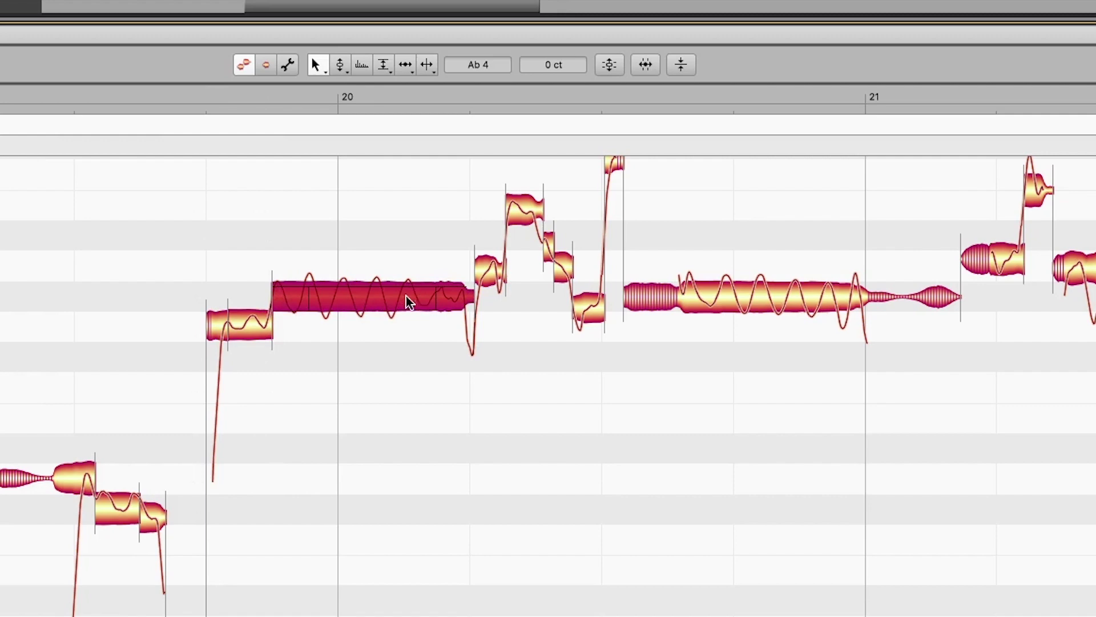
{"action": "left_click", "coordinate": [360, 299]}
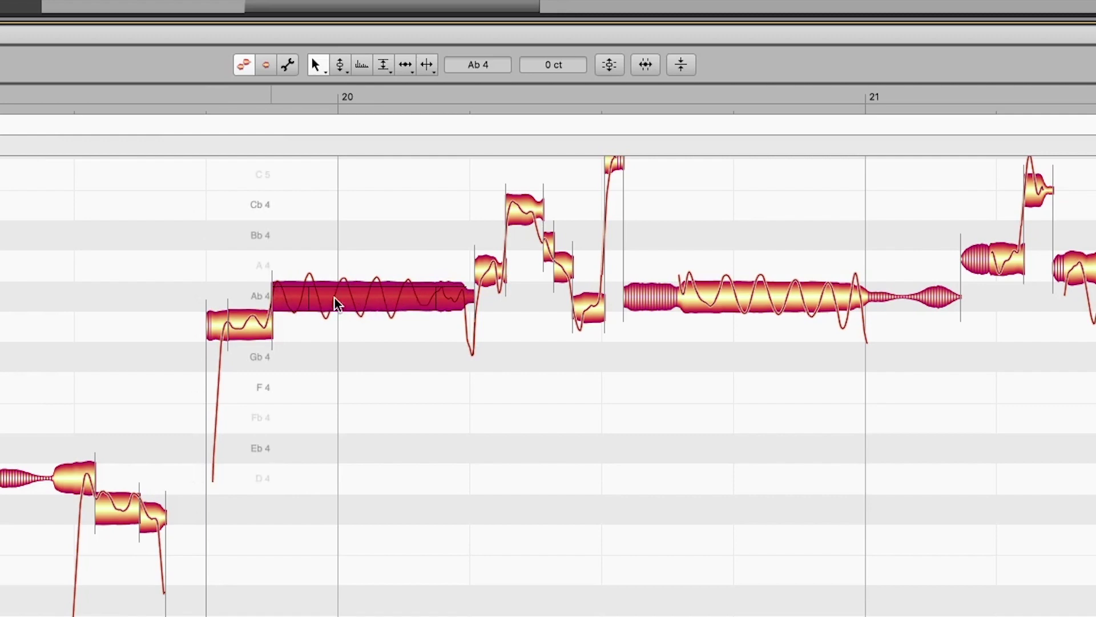
{"action": "left_click", "coordinate": [725, 297]}
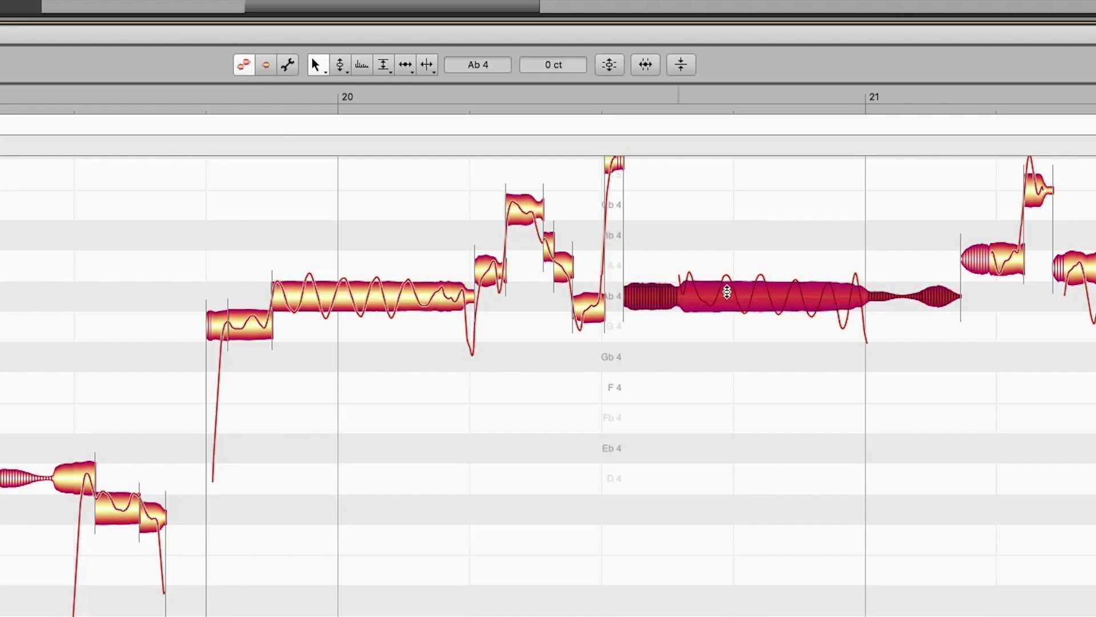
{"action": "double_click", "coordinate": [879, 300]}
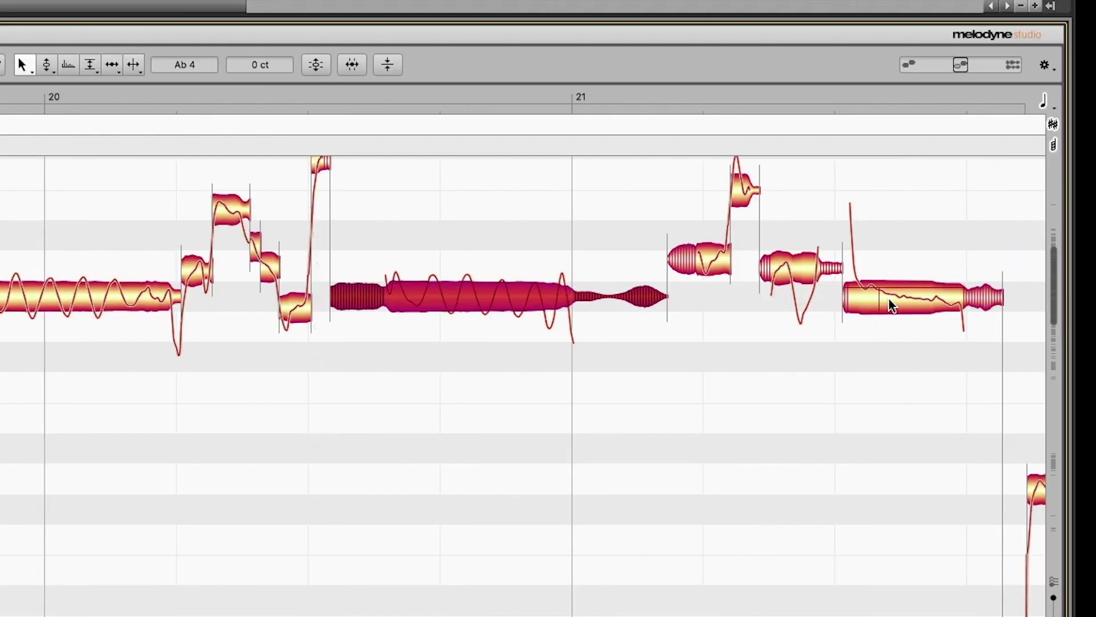
{"action": "key", "text": "ctrl+z"}
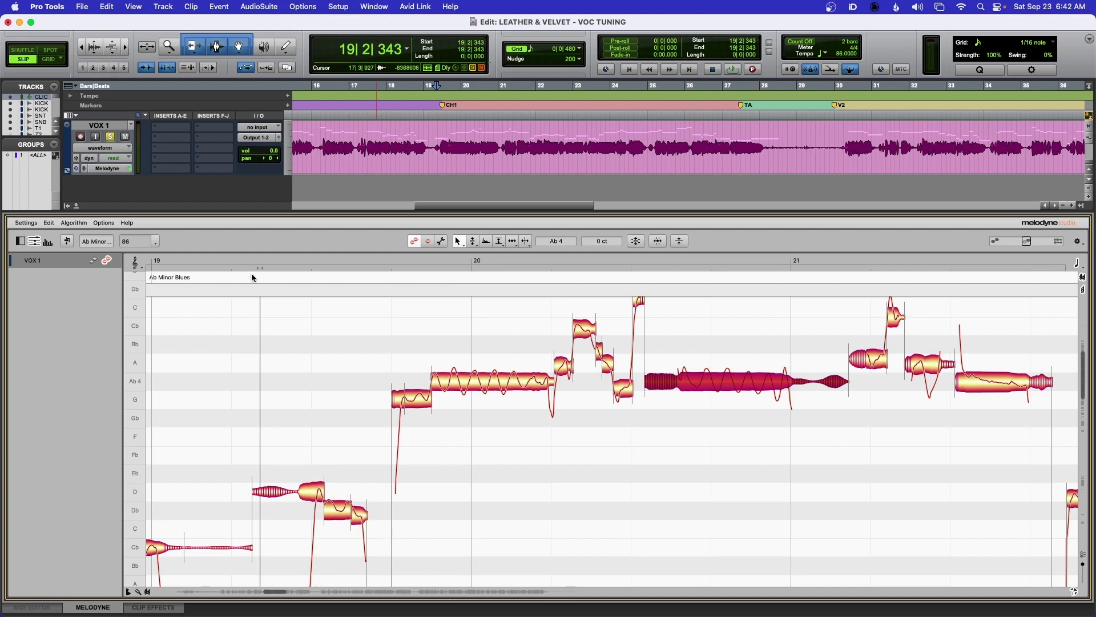
Play the tuned phrase twice from 19|2|343 to check the pitch corrections
{"action": "key", "text": "space"}
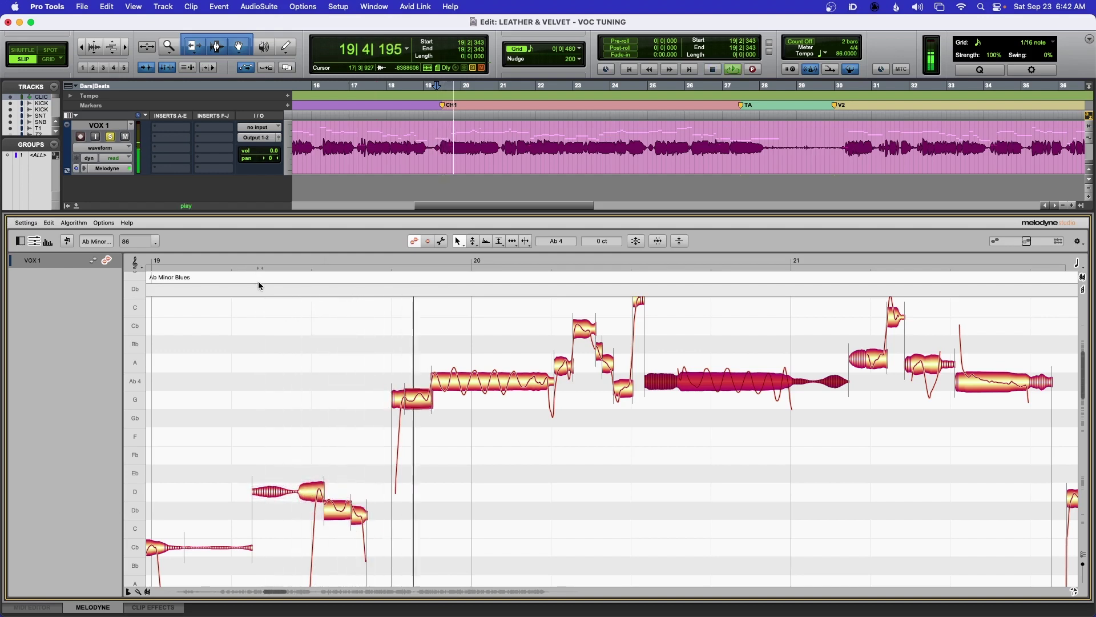
{"action": "key", "text": "space"}
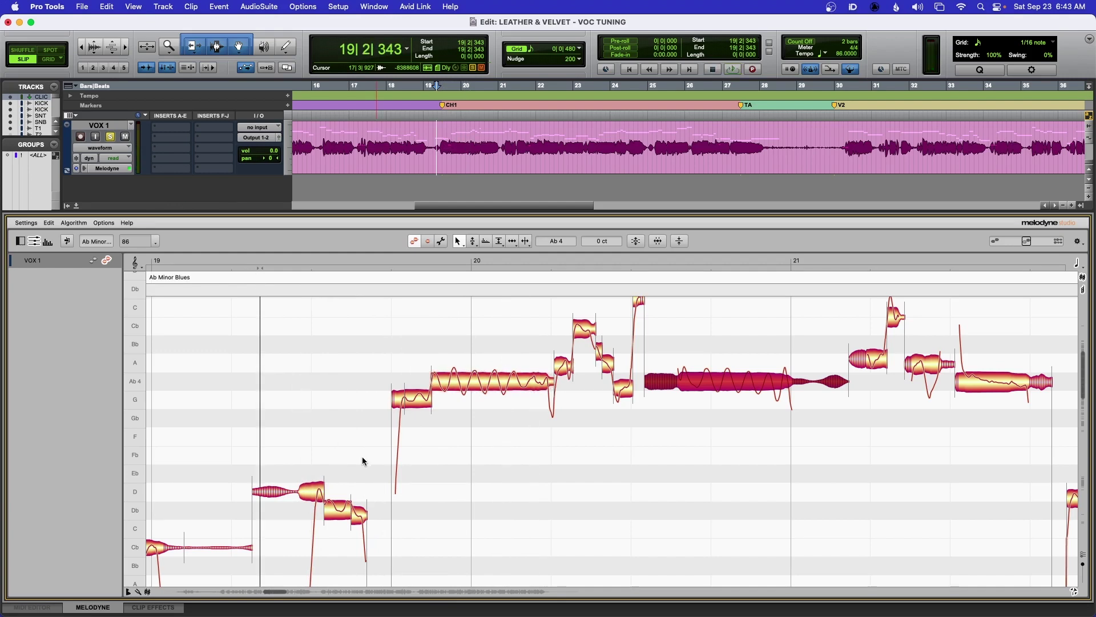
{"action": "key", "text": "space"}
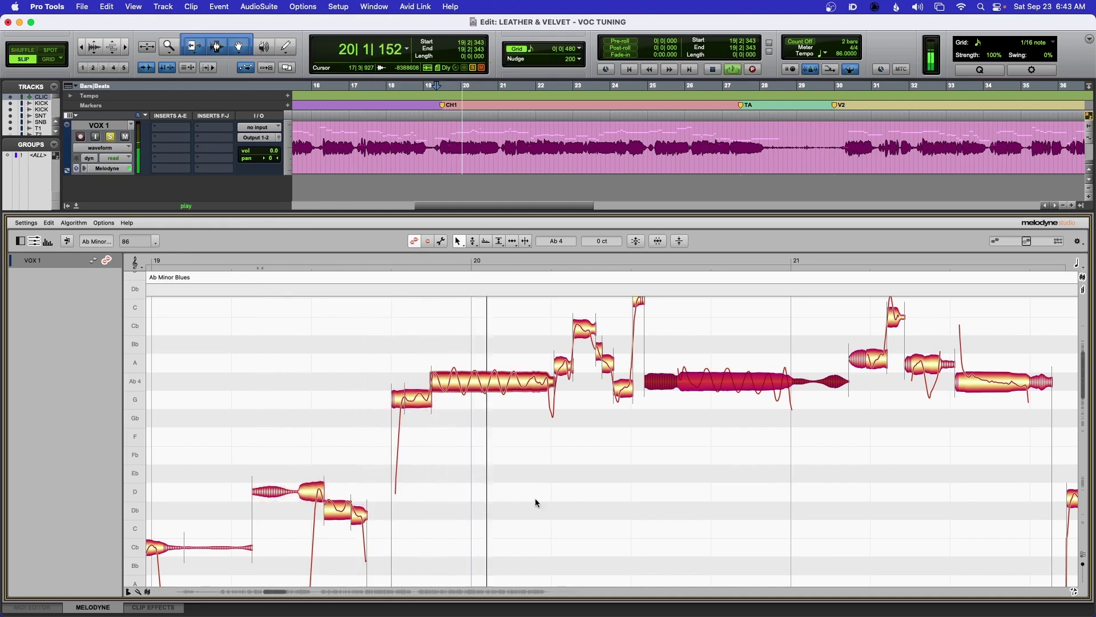
{"action": "key", "text": "space"}
Play the vocal run after the long vibrato note from 20|1|941
{"action": "scroll", "coordinate": [596, 476], "scroll_direction": "up", "scroll_amount": 3}
{"action": "left_click", "coordinate": [547, 264]}
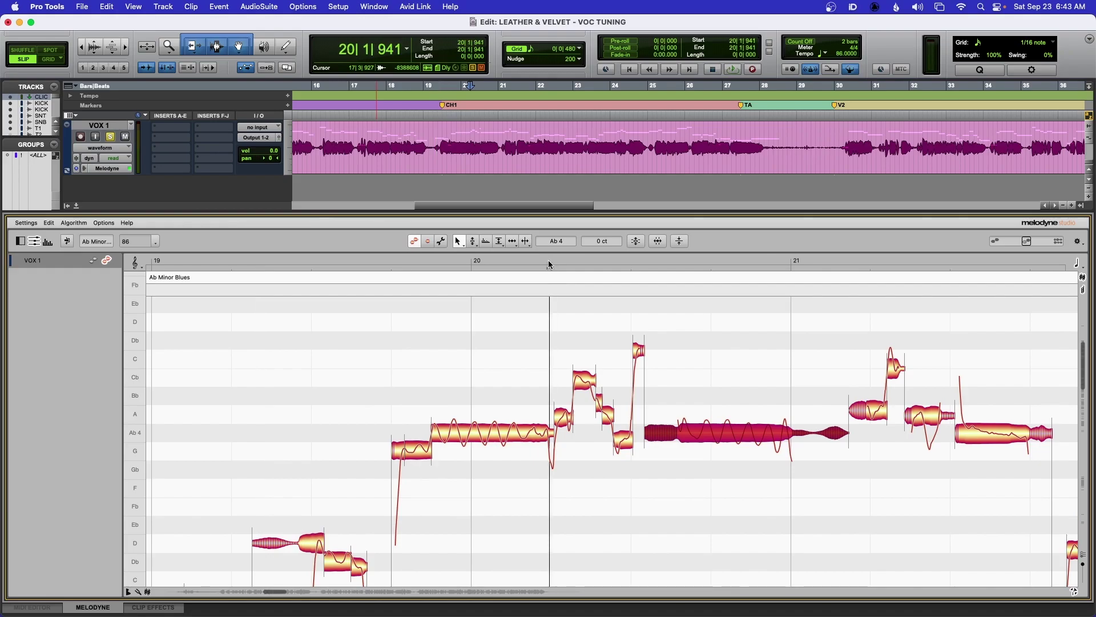
{"action": "key", "text": "space"}
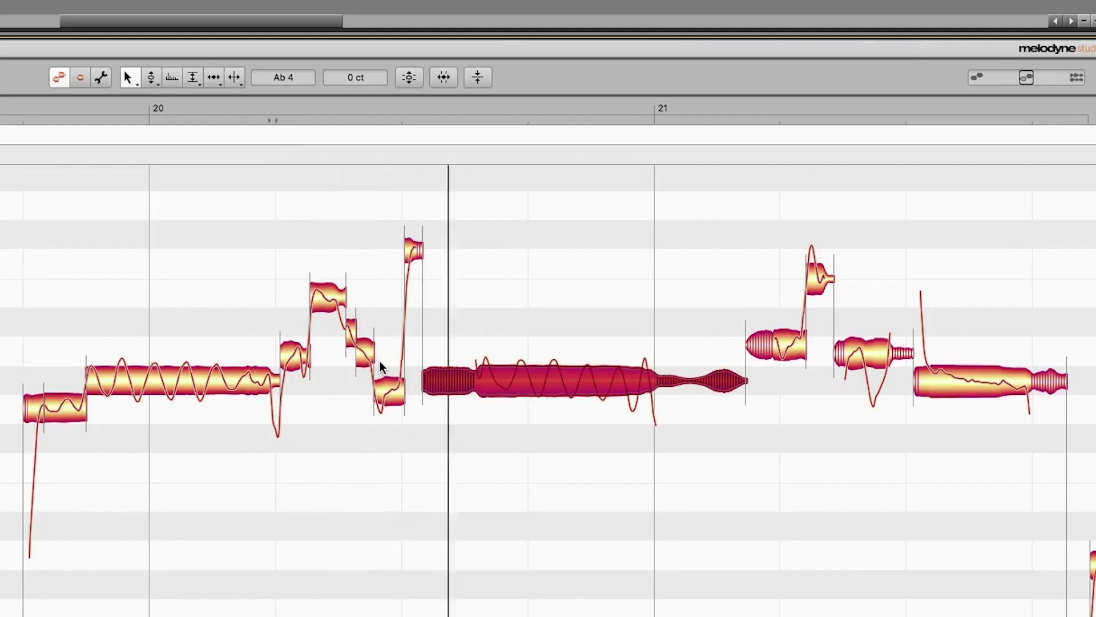
{"action": "key", "text": "space"}
Raise the short G 4 note before the high jump to Ab 4 at -5 ct and replay the run
{"action": "left_click_drag", "start_coordinate": [391, 396], "coordinate": [391, 381]}
{"action": "key", "text": "space"}
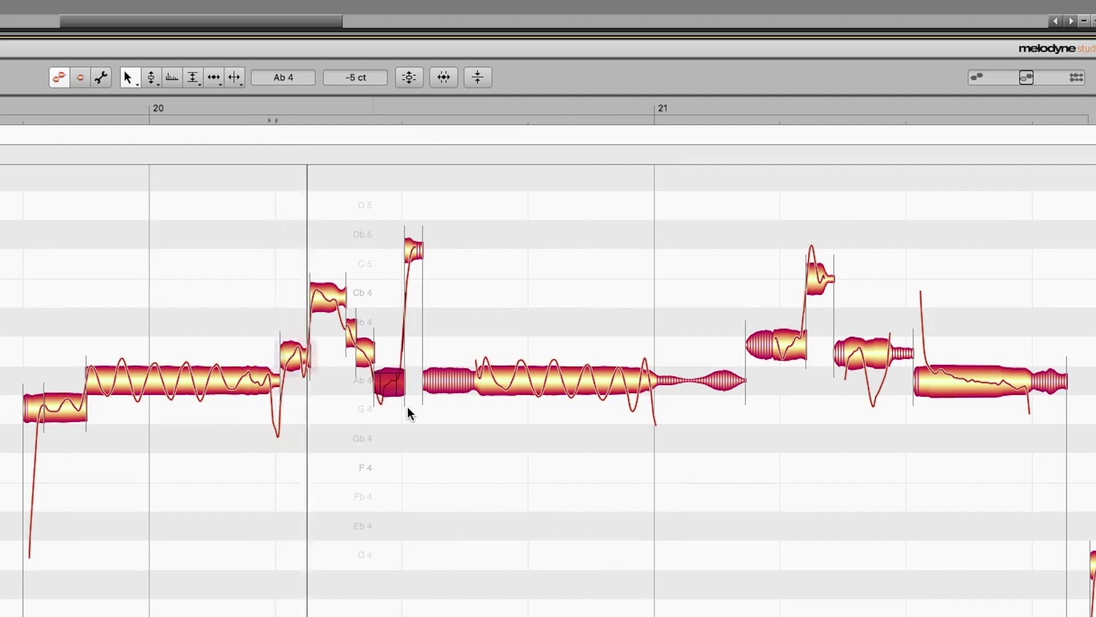
{"action": "key", "text": "space"}
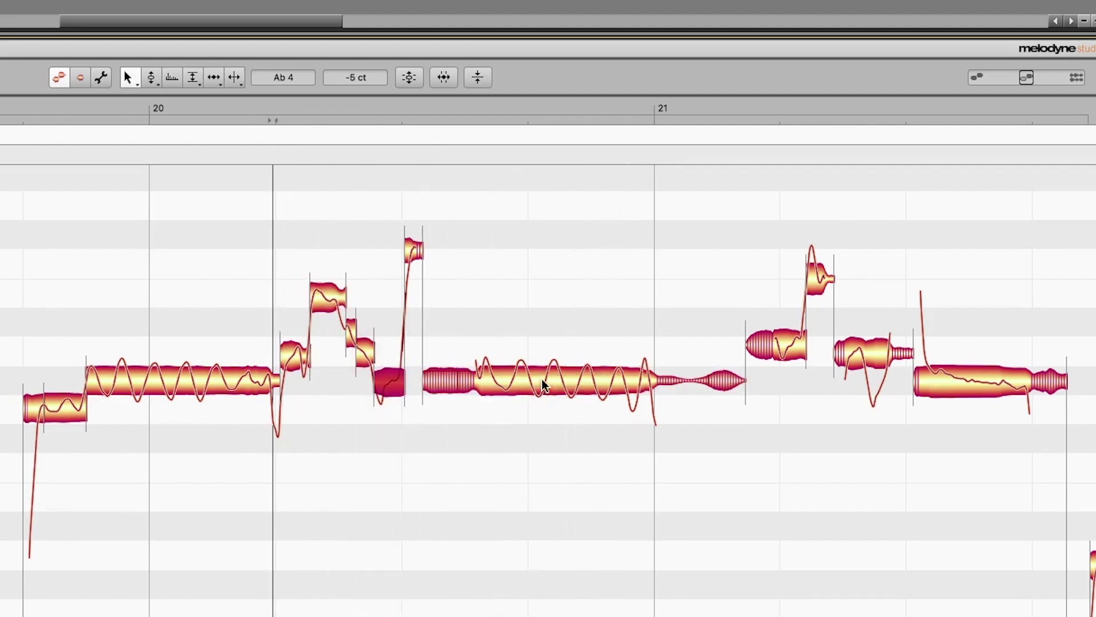
Lower the short high note between bars 20 and 21 to C 5 at +8 ct
{"action": "key", "text": "space"}
{"action": "left_click_drag", "start_coordinate": [416, 247], "coordinate": [453, 269]}
{"action": "right_click", "coordinate": [452, 269]}
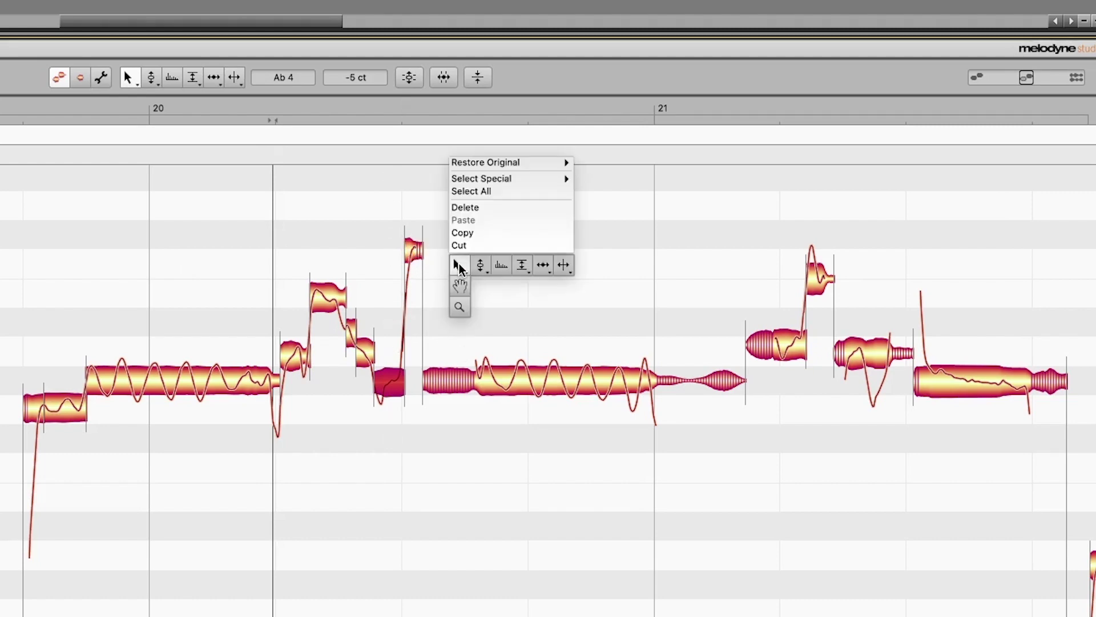
{"action": "left_click", "coordinate": [457, 302]}
{"action": "left_click", "coordinate": [448, 289]}
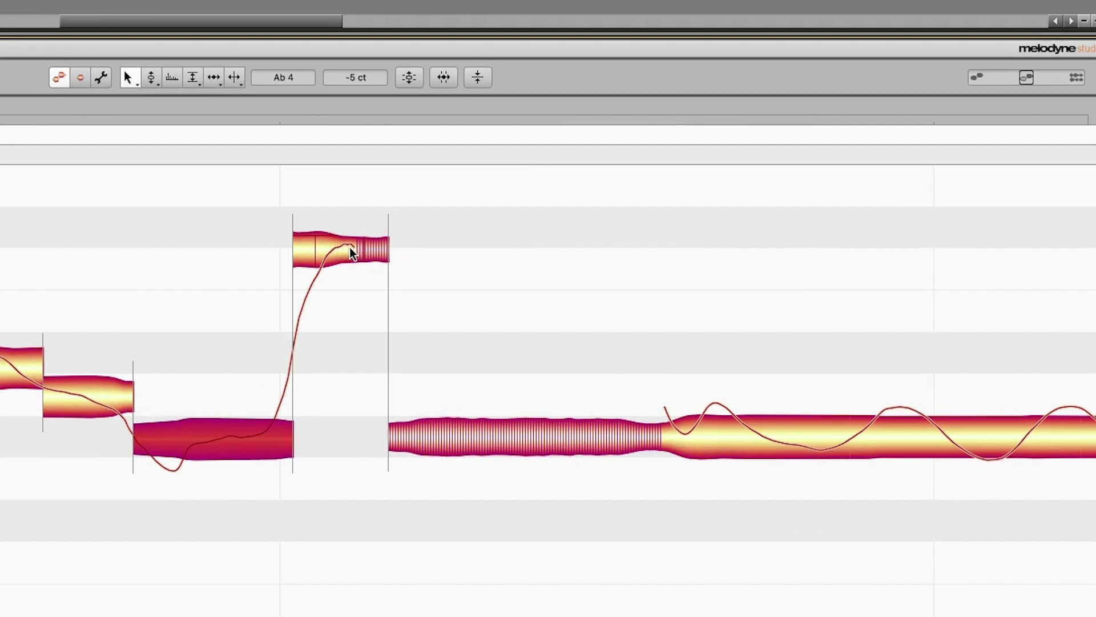
{"action": "left_click", "coordinate": [350, 255]}
{"action": "left_click", "coordinate": [595, 353]}
{"action": "left_click", "coordinate": [345, 255]}
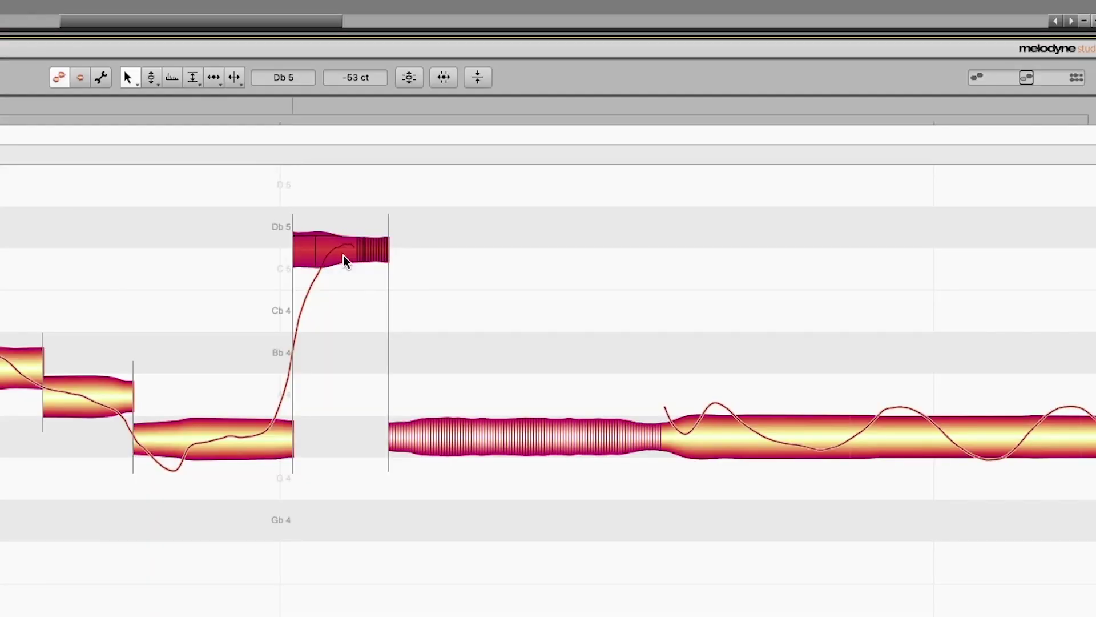
{"action": "left_click_drag", "start_coordinate": [344, 256], "coordinate": [348, 267]}
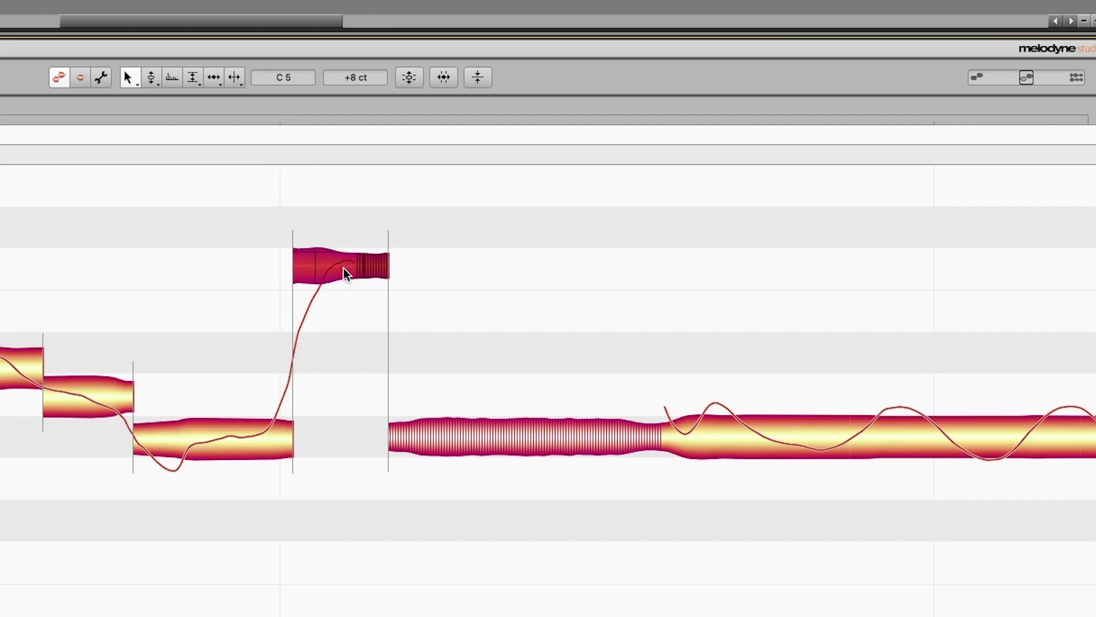
Play the vocal run around the C 5 note to check its lowered pitch
{"action": "right_click", "coordinate": [436, 333]}
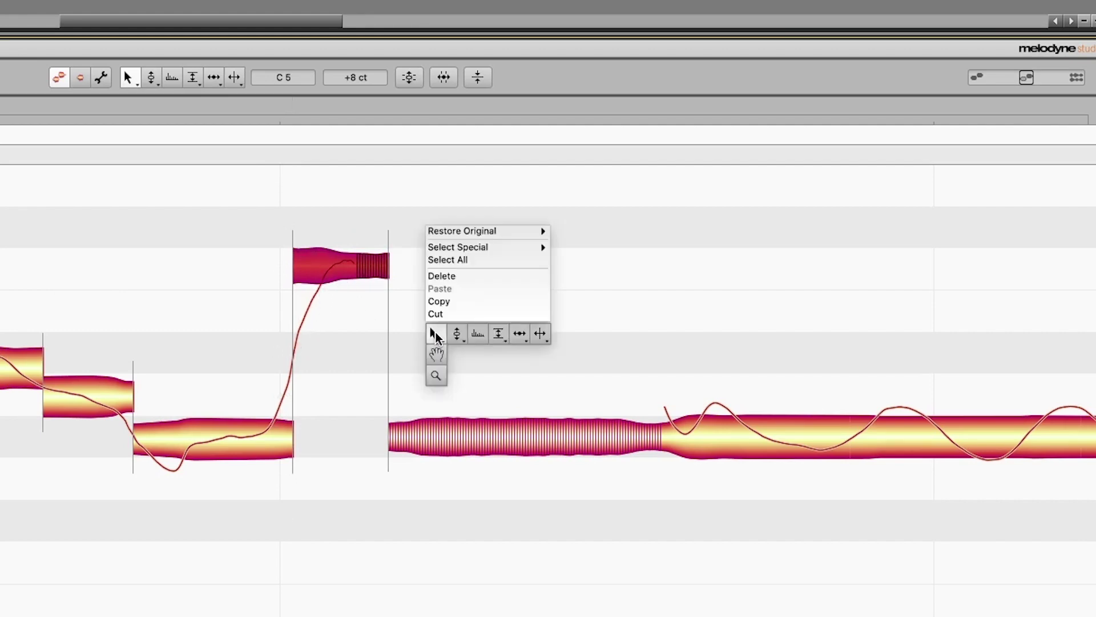
{"action": "left_click", "coordinate": [433, 375]}
{"action": "left_click_drag", "start_coordinate": [468, 384], "coordinate": [325, 305]}
{"action": "key", "text": "F1"}
{"action": "key", "text": "space"}
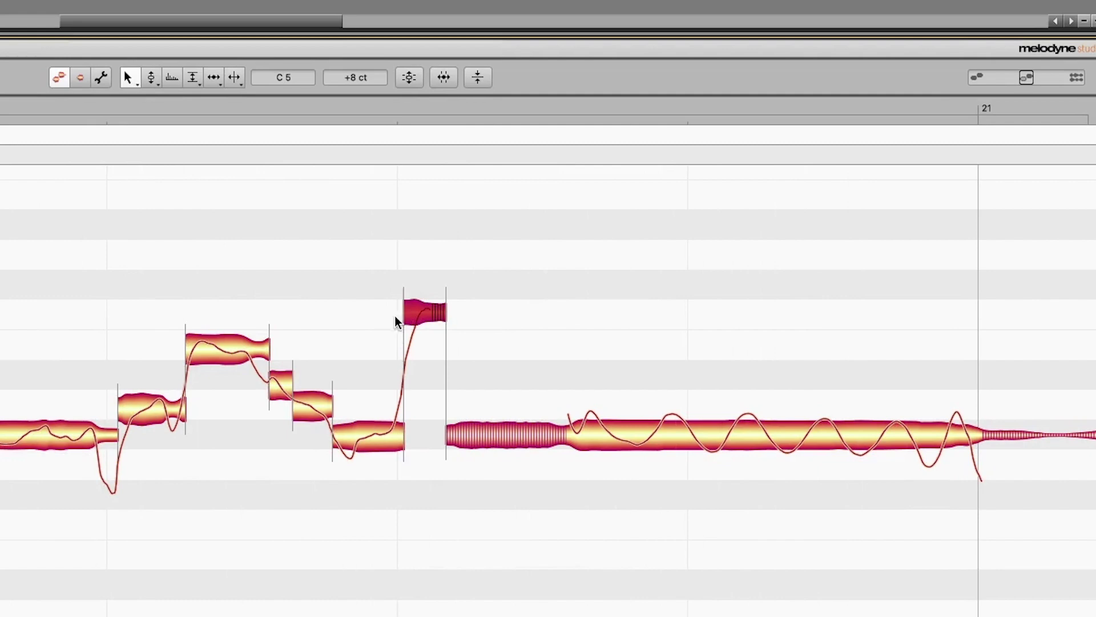
{"action": "left_click_drag", "start_coordinate": [410, 313], "coordinate": [418, 313]}
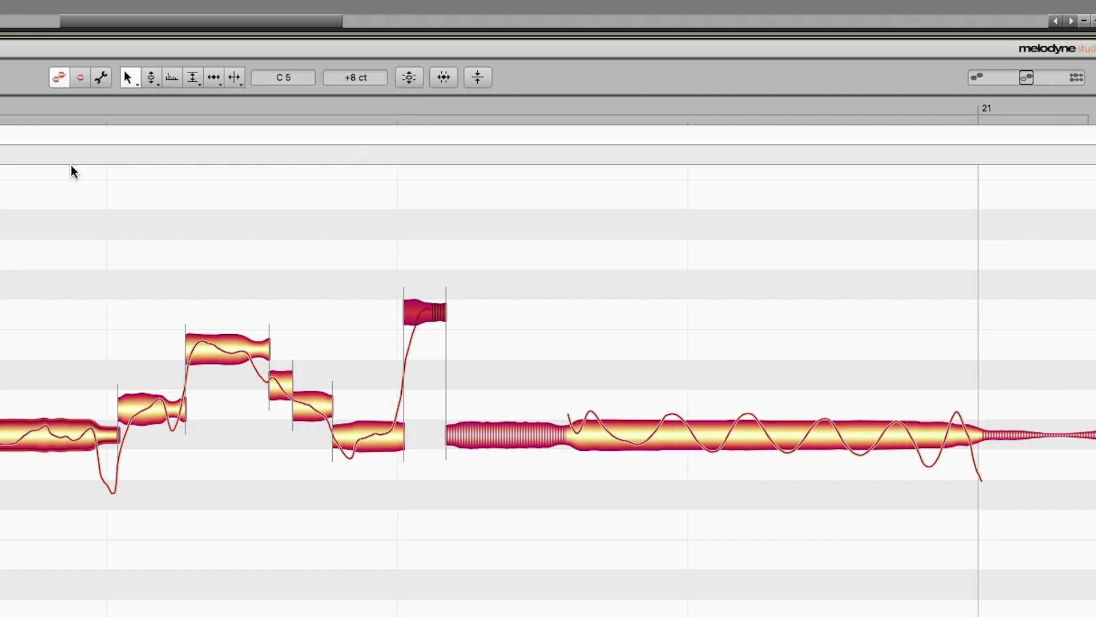
{"action": "key", "text": "space"}
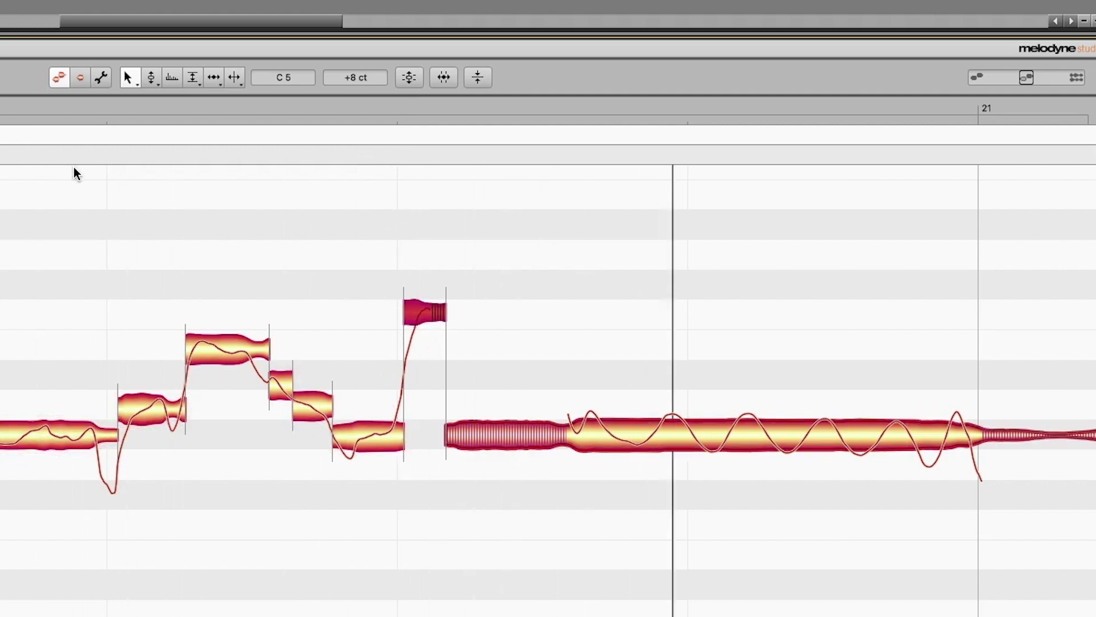
{"action": "key", "text": "space"}
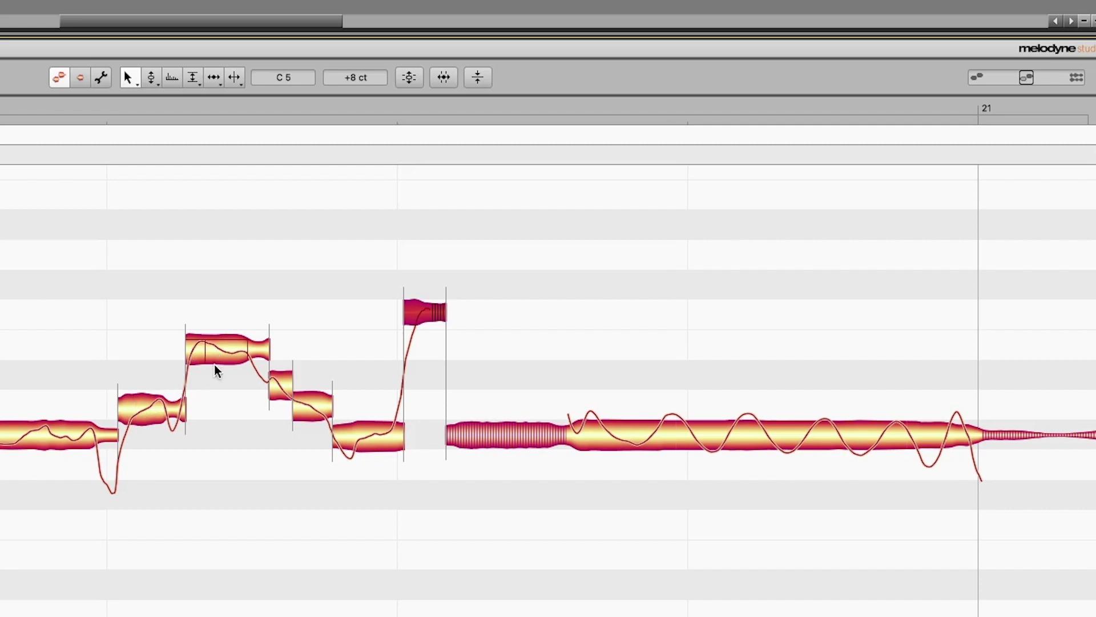
Play from 19|4|920 through the long Ab 4 note before bar 21
{"action": "left_click", "coordinate": [197, 349]}
{"action": "left_click", "coordinate": [315, 423]}
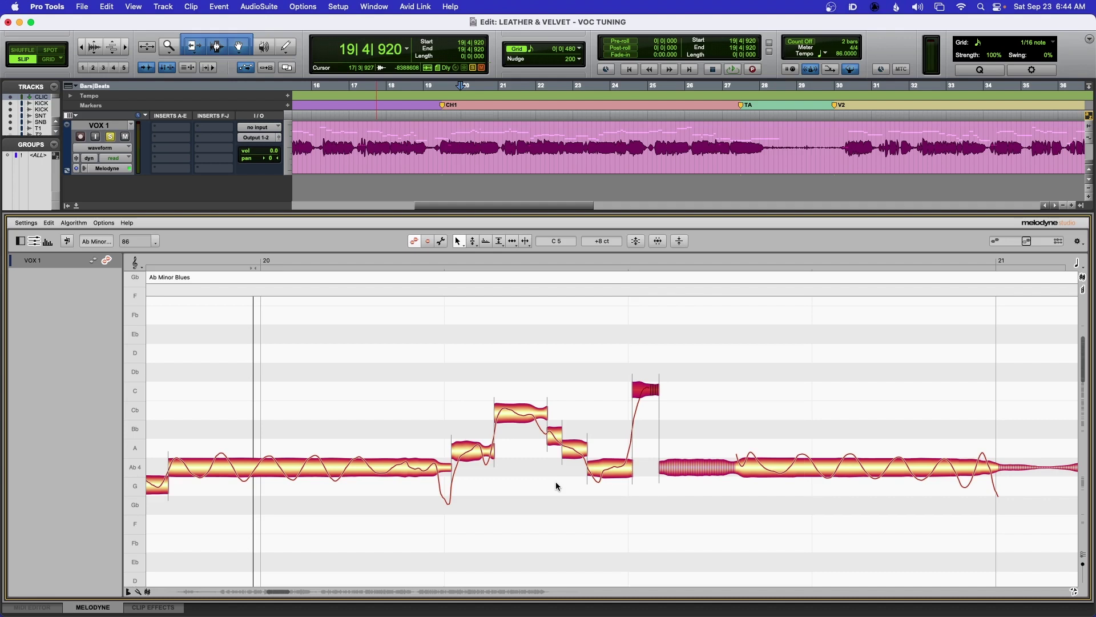
{"action": "key", "text": "space"}
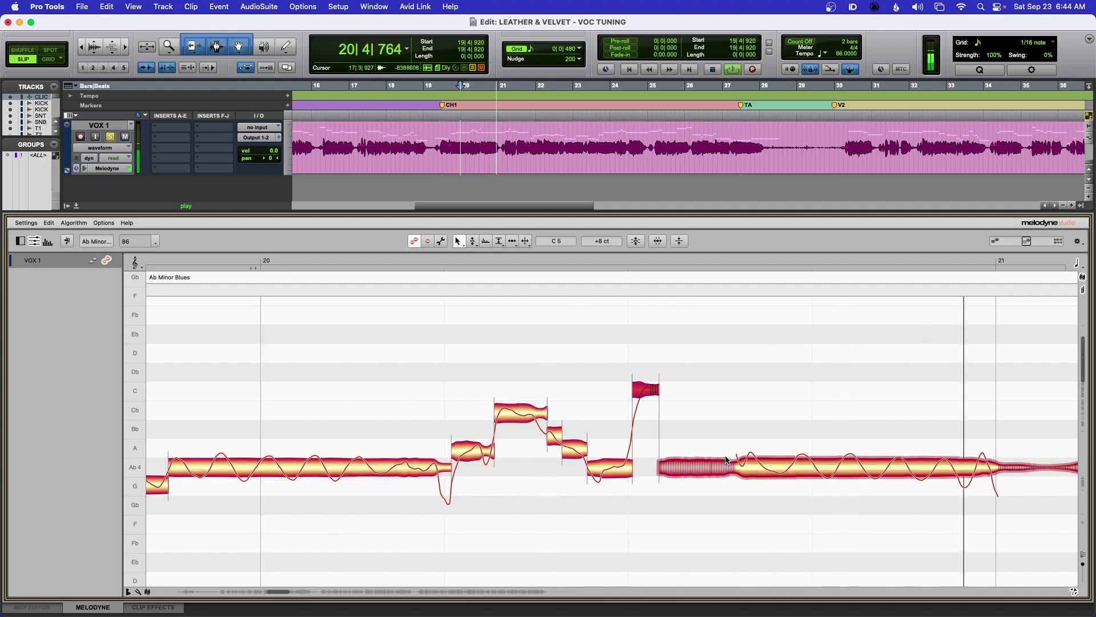
{"action": "key", "text": "space"}
Bring the phrase between bars 21 and 22 into view and play it
{"action": "right_click", "coordinate": [677, 524]}
{"action": "left_click", "coordinate": [677, 537]}
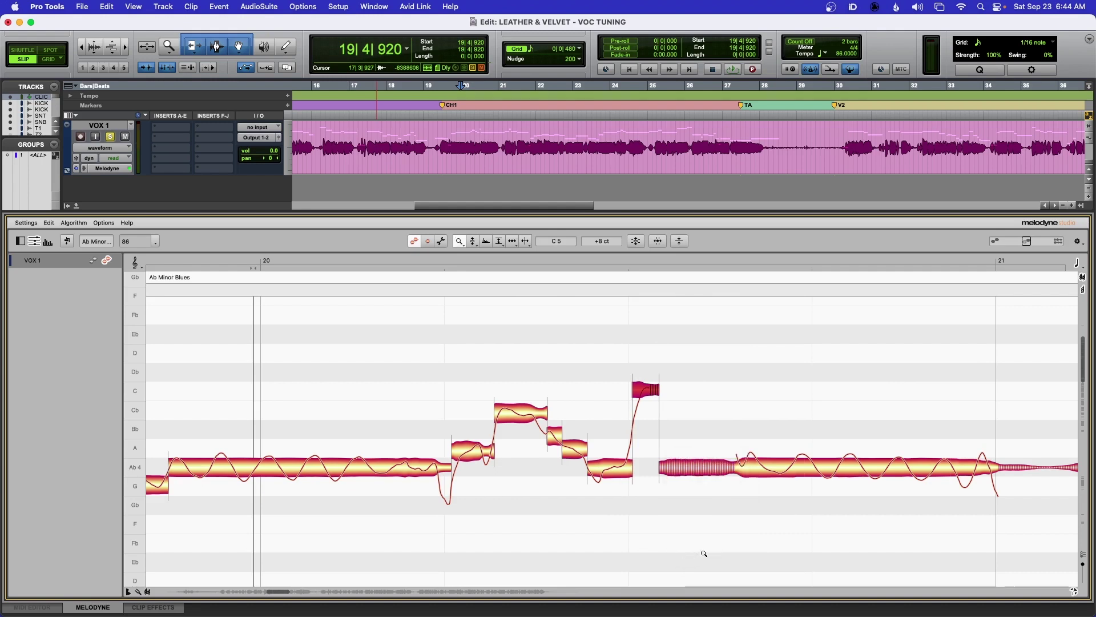
{"action": "scroll", "coordinate": [643, 529], "scroll_direction": "down", "scroll_amount": 3}
{"action": "left_click_drag", "start_coordinate": [644, 529], "coordinate": [330, 471]}
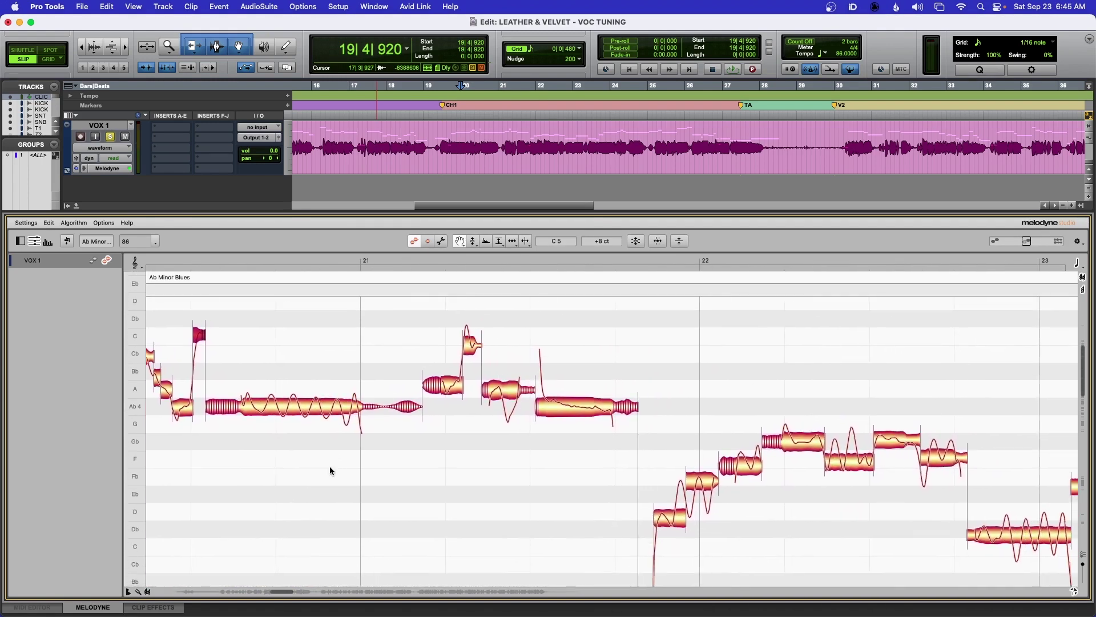
{"action": "left_click", "coordinate": [459, 242]}
{"action": "key", "text": "space"}
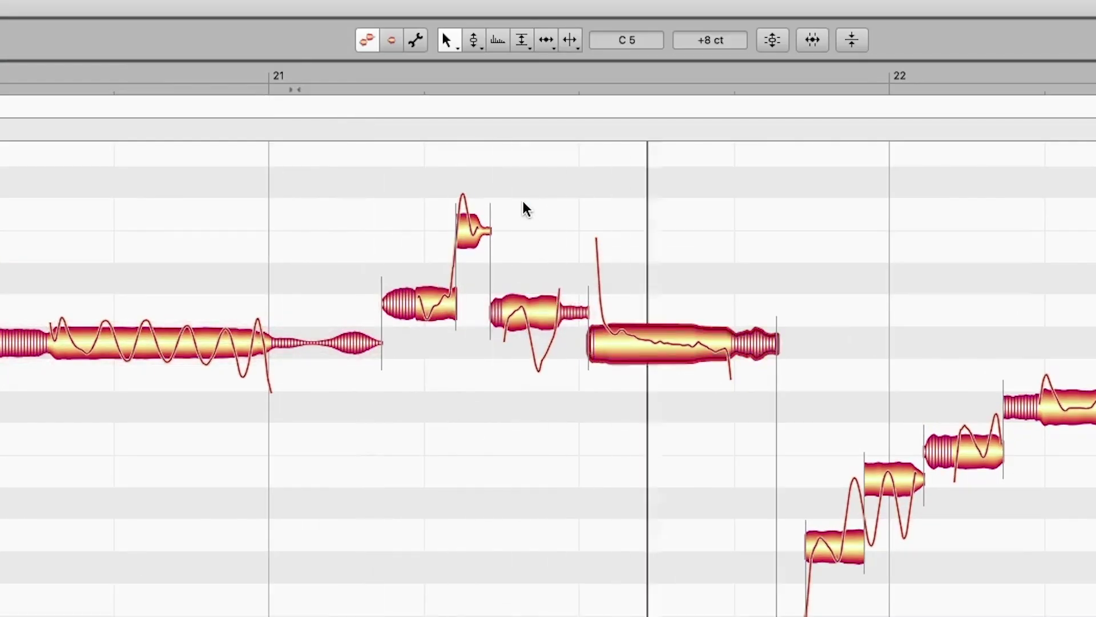
{"action": "key", "text": "space"}
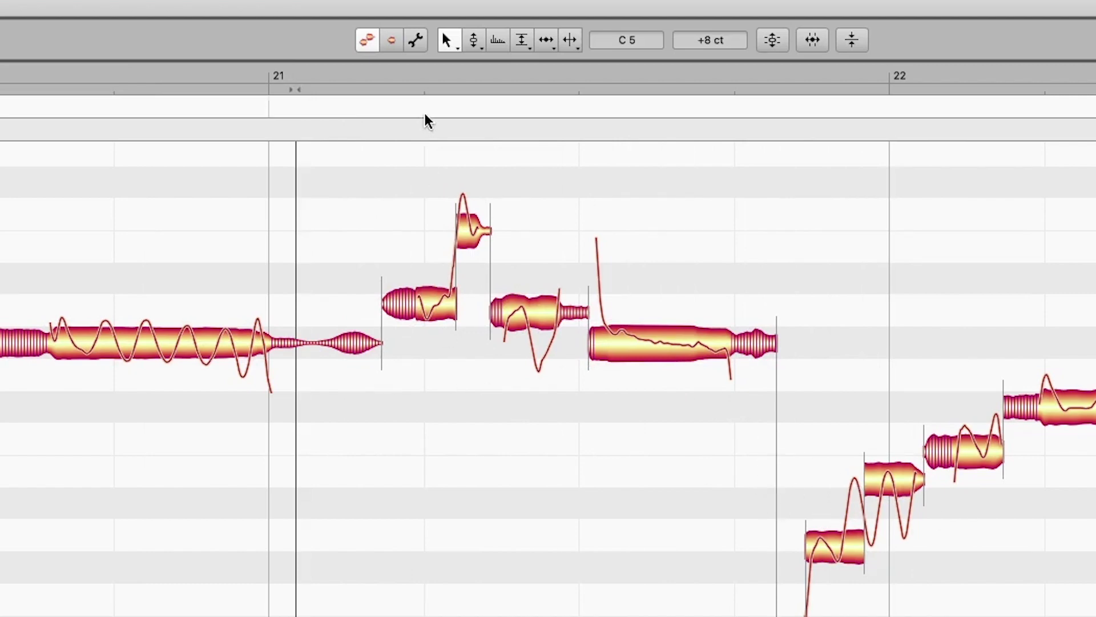
Split the two A 4 notes around the high peak after bar 21 and separate the start of the long Ab 4 note
{"action": "left_click", "coordinate": [440, 298]}
{"action": "double_click", "coordinate": [441, 298]}
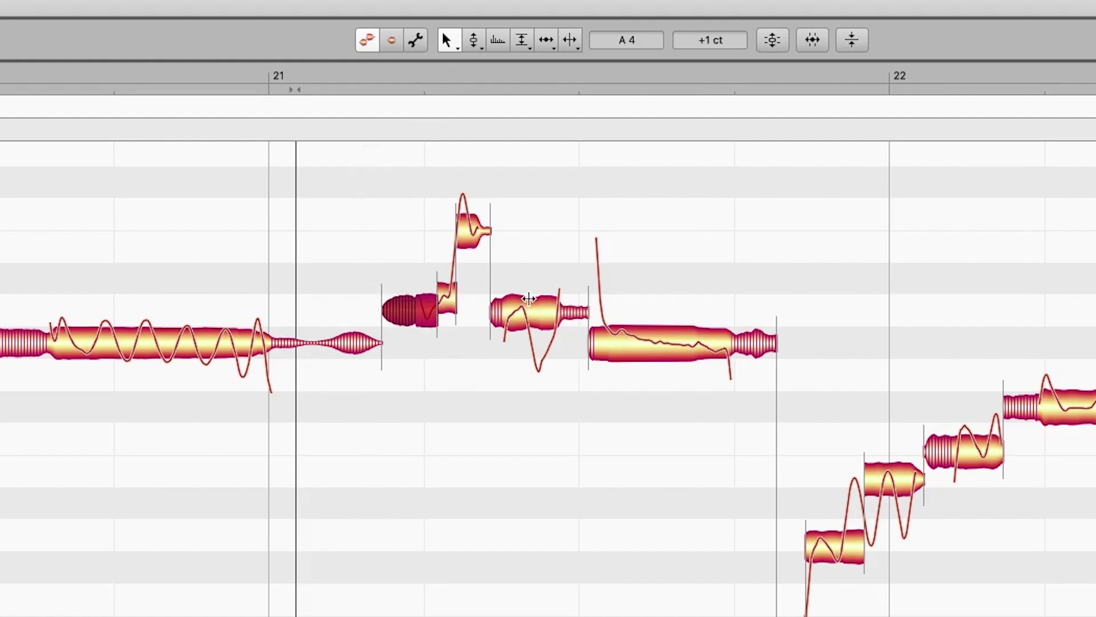
{"action": "double_click", "coordinate": [528, 298]}
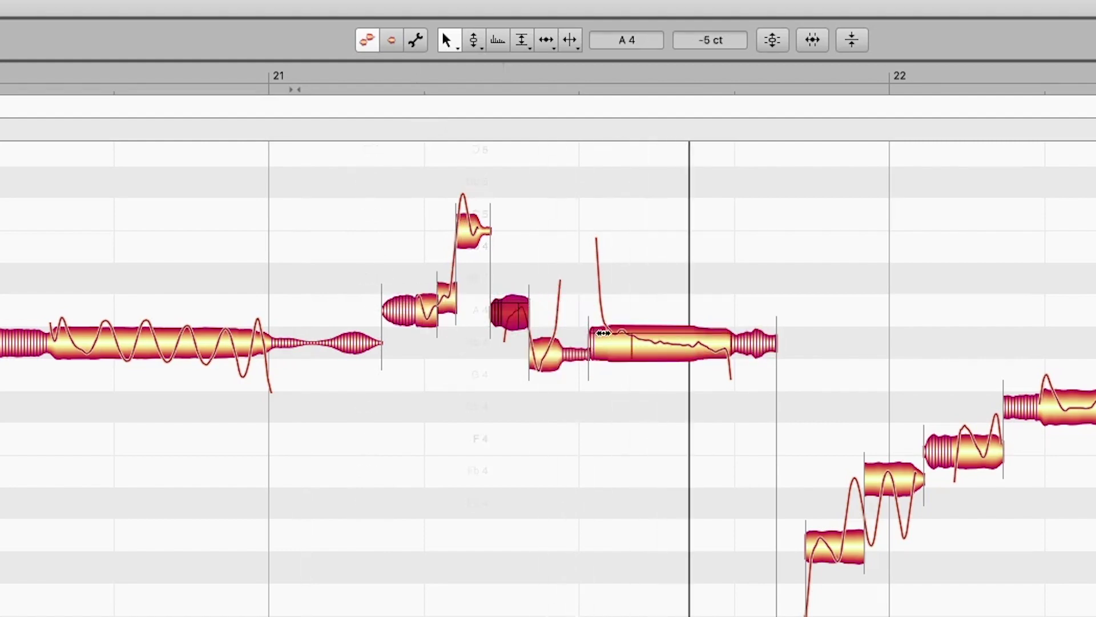
{"action": "double_click", "coordinate": [609, 333]}
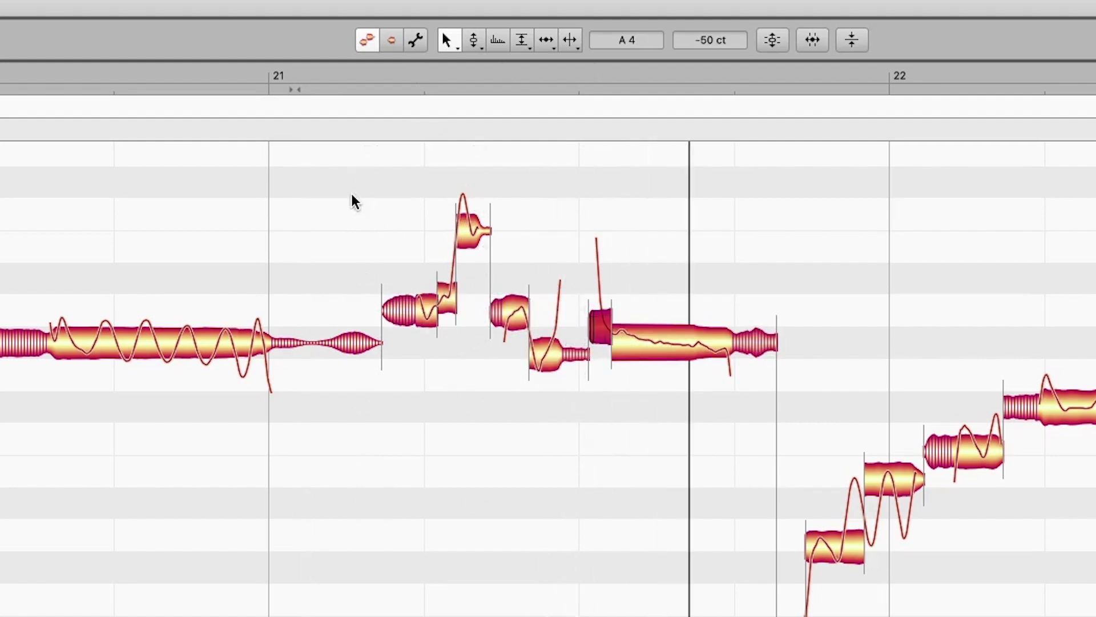
Play the split phrase repeatedly from just before its first A 4 note after bar 21
{"action": "left_click", "coordinate": [332, 80]}
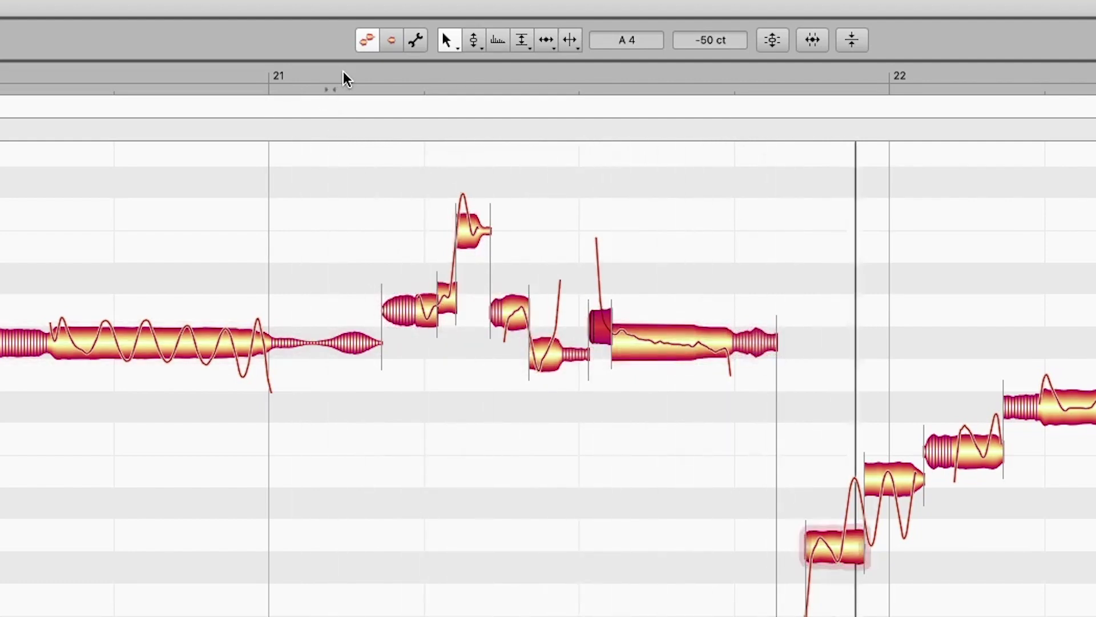
{"action": "key", "text": "space"}
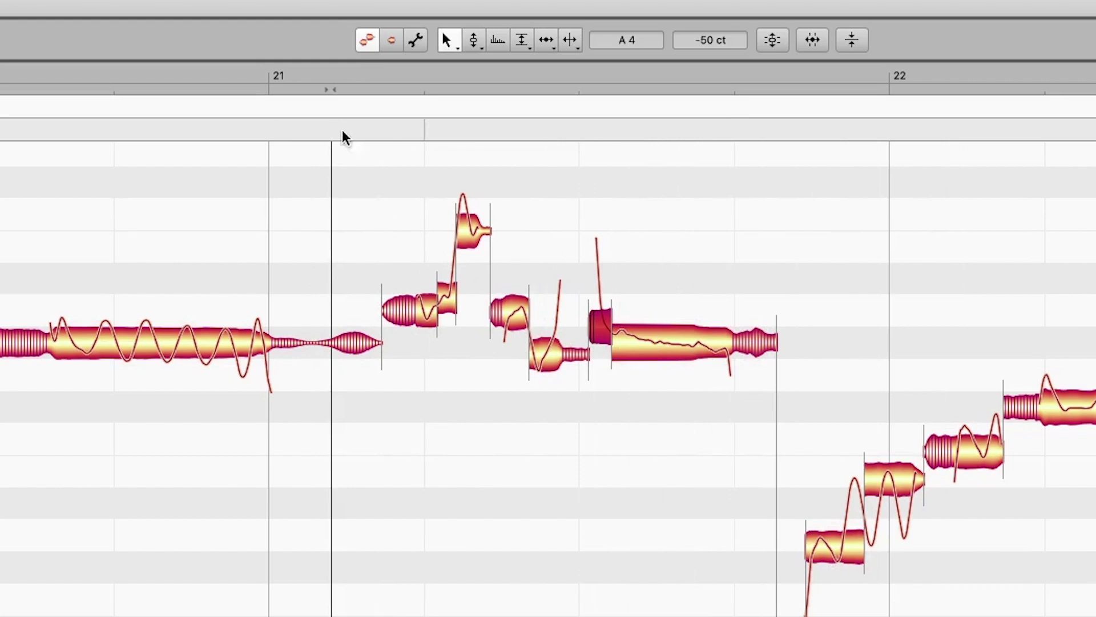
{"action": "key", "text": "space"}
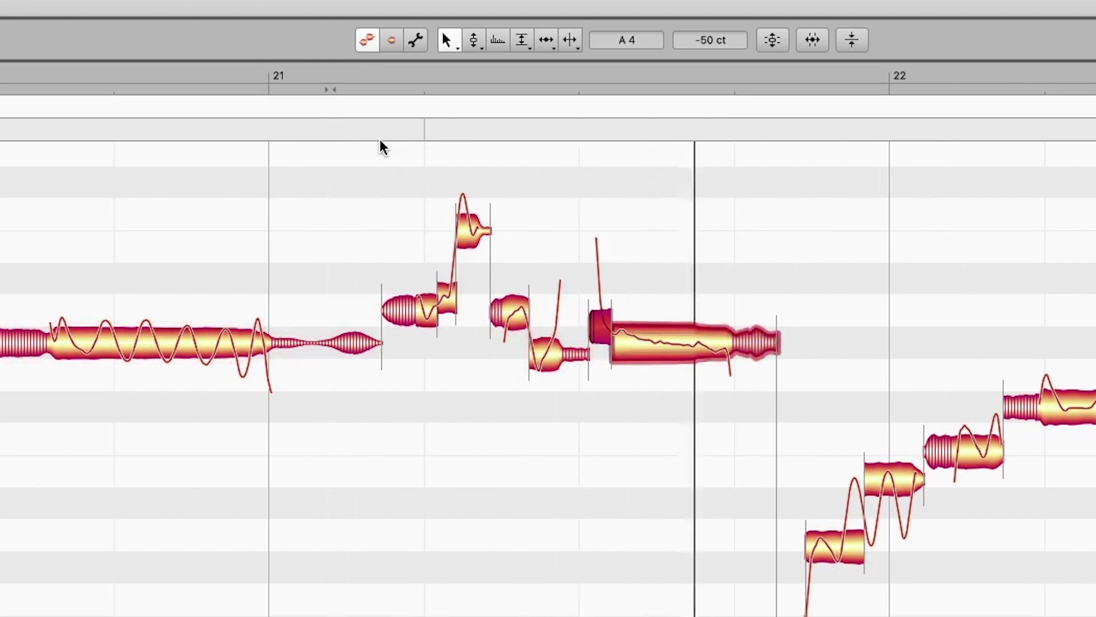
{"action": "key", "text": "space"}
{"action": "key", "text": "space"}
{"action": "key", "text": "space"}
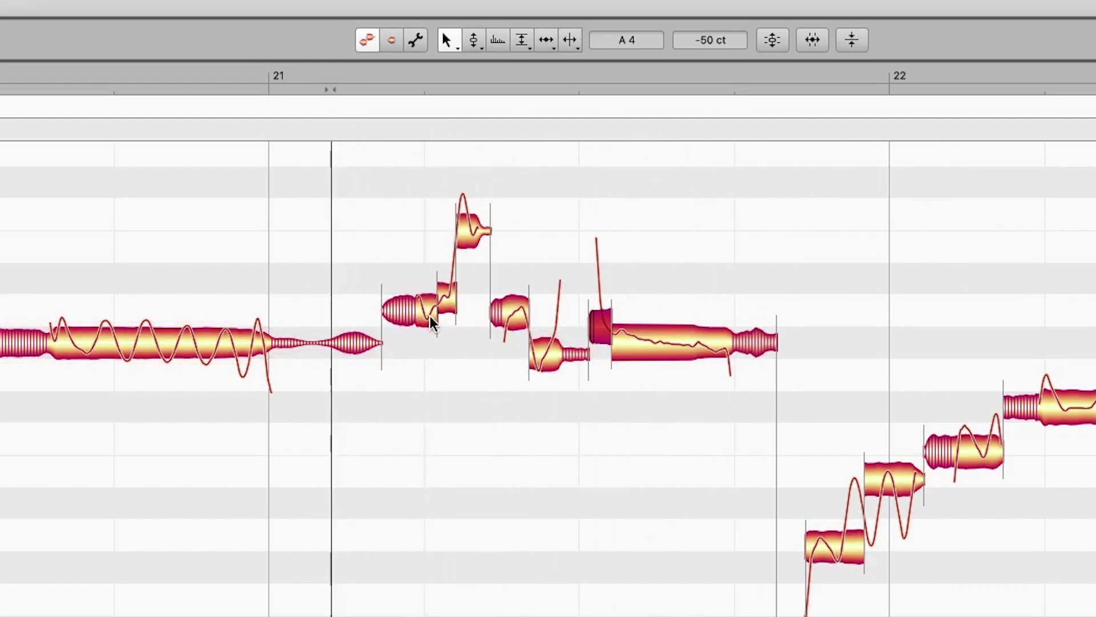
Set the pitch drift of the long Ab 4 note before bar 22 to -72.0 %
{"action": "left_click", "coordinate": [422, 312]}
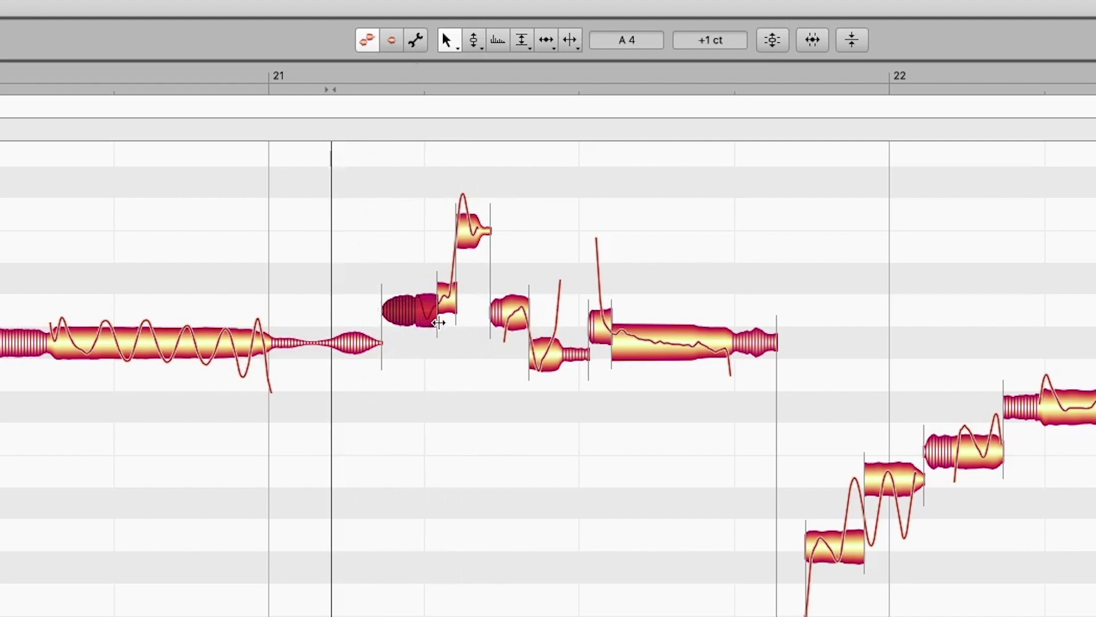
{"action": "left_click", "coordinate": [667, 349]}
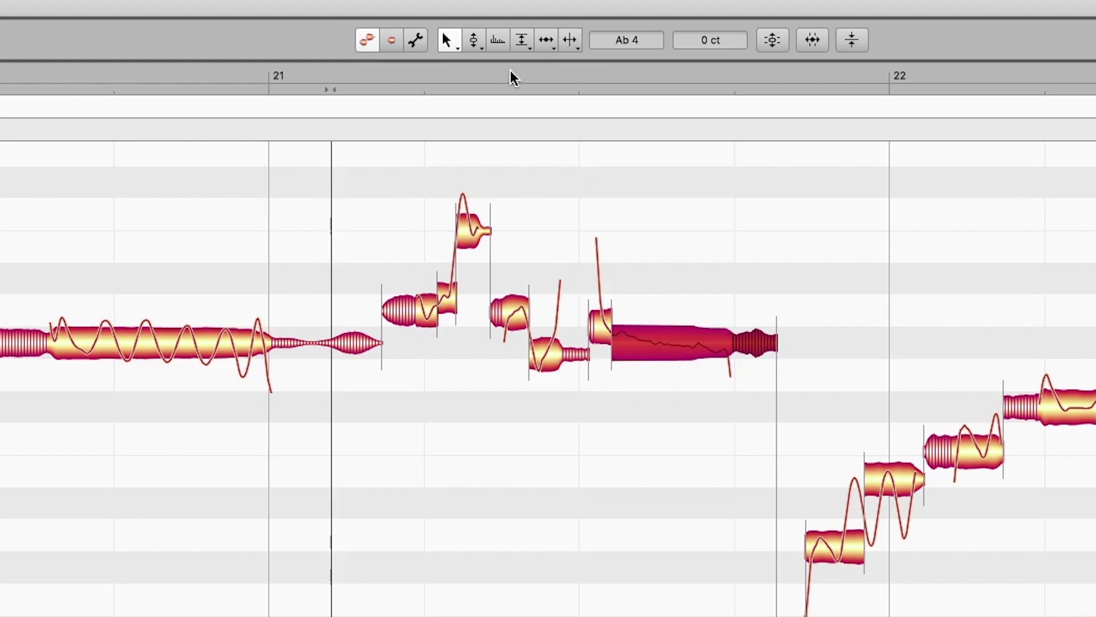
{"action": "left_click_drag", "start_coordinate": [477, 47], "coordinate": [478, 94]}
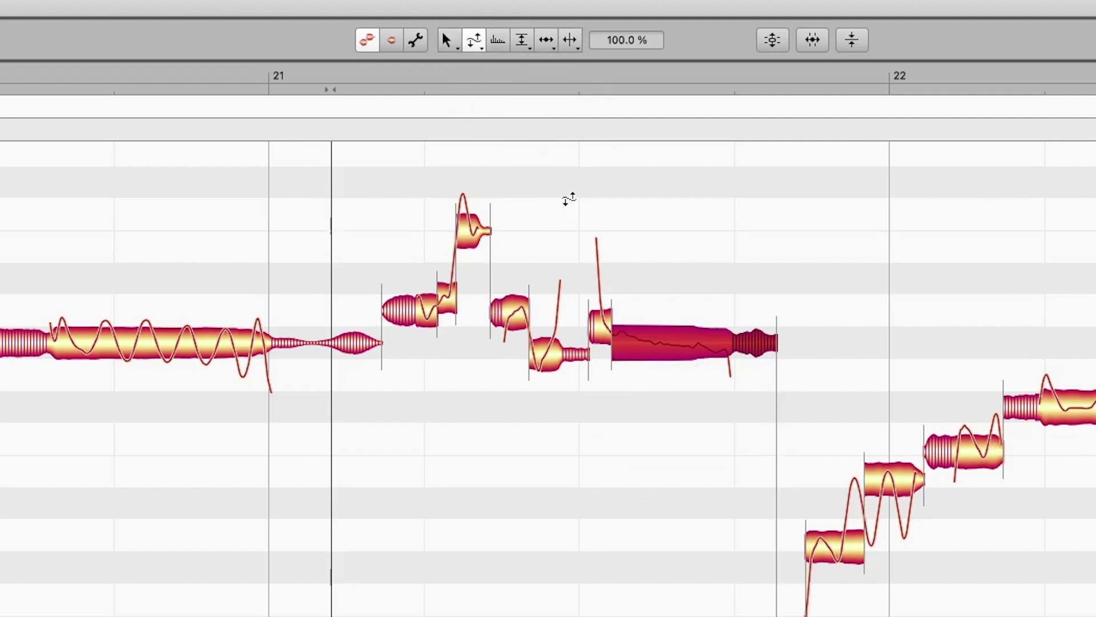
{"action": "left_click_drag", "start_coordinate": [651, 357], "coordinate": [658, 494]}
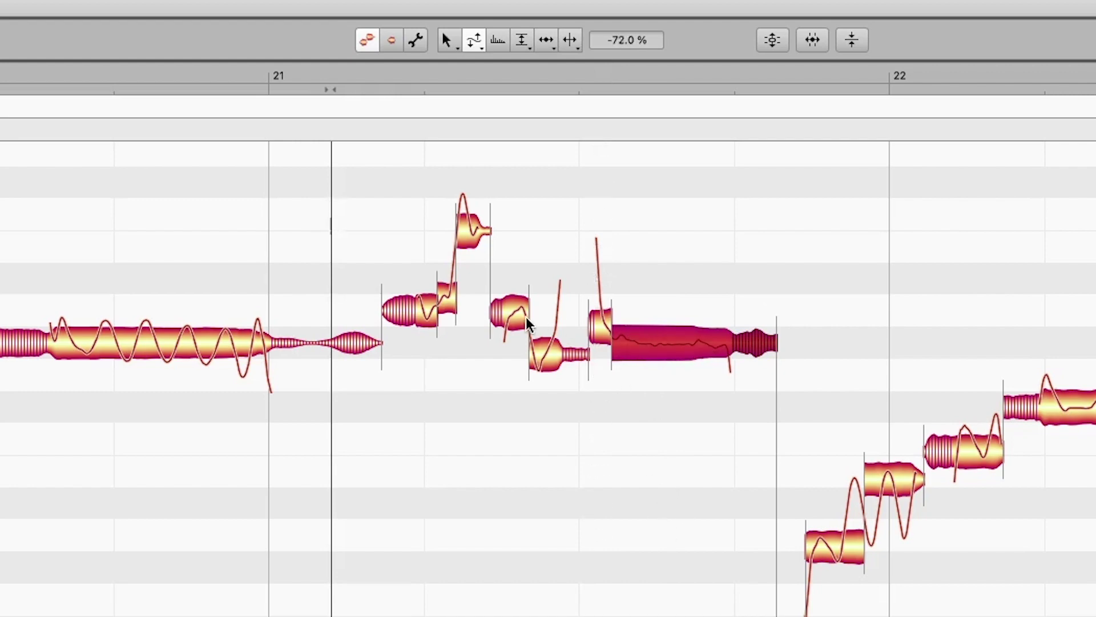
Replay the phrase after bar 21 to check the long note's pitch drift and the short notes before it
{"action": "left_click", "coordinate": [331, 79]}
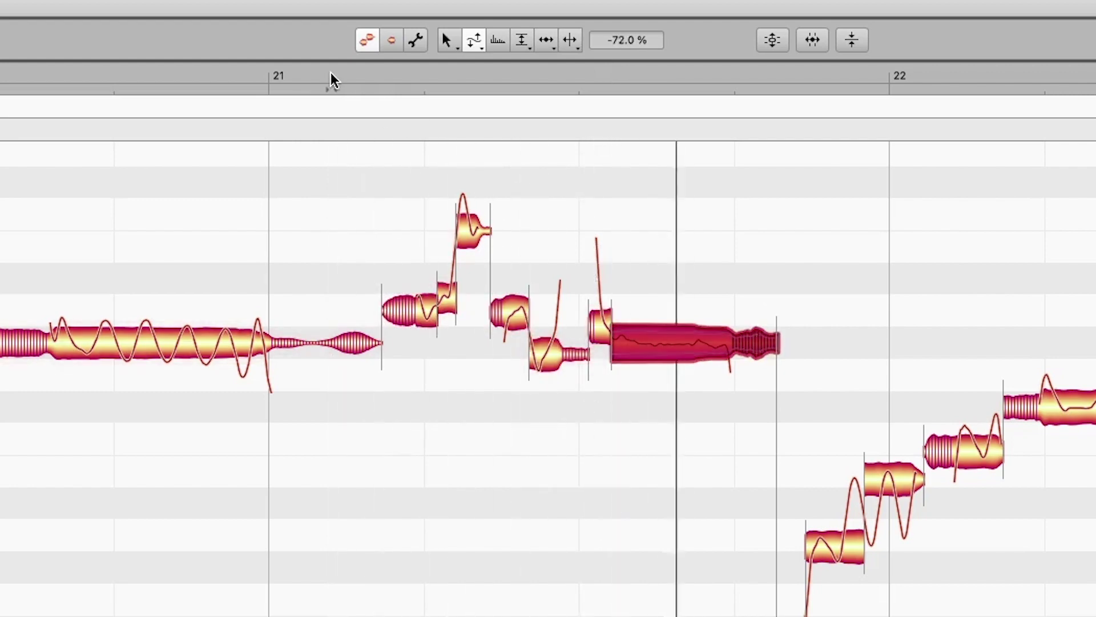
{"action": "key", "text": "space"}
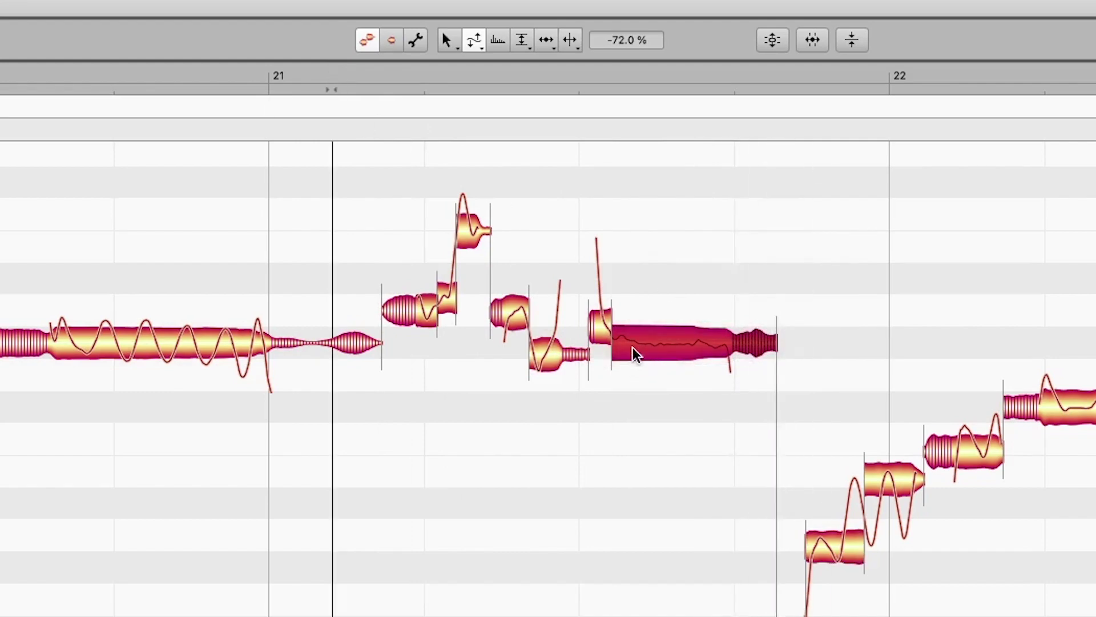
{"action": "key", "text": "space"}
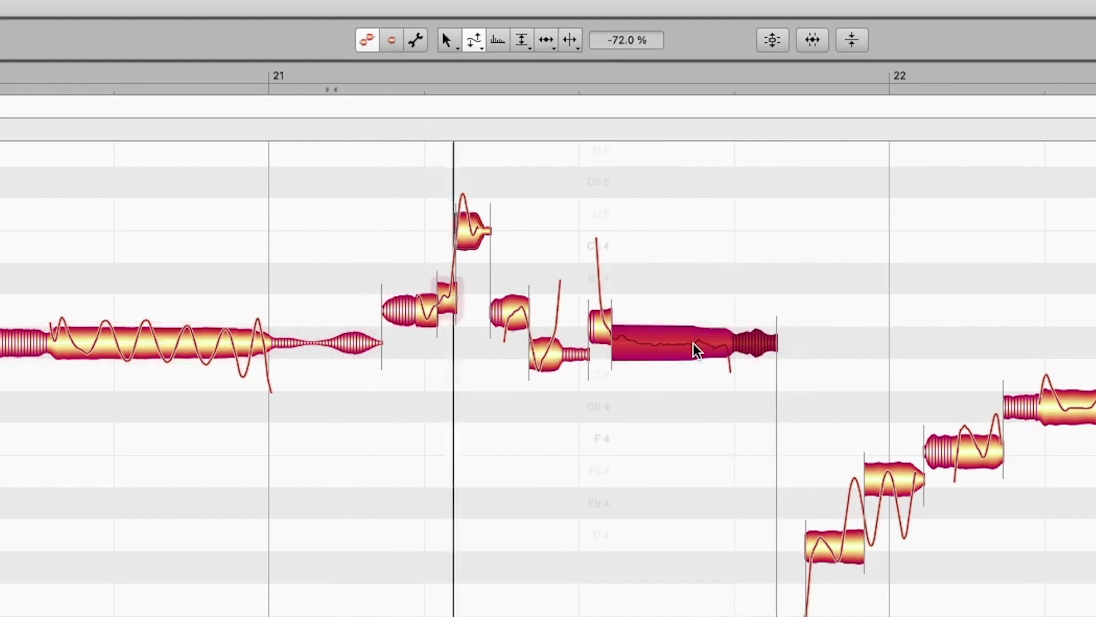
{"action": "key", "text": "space"}
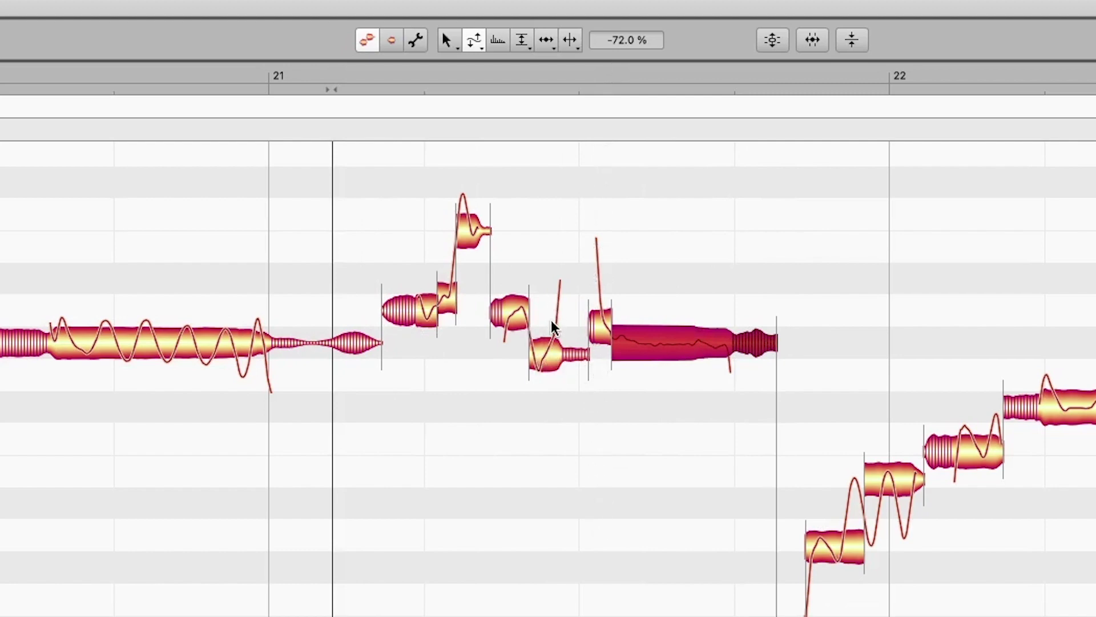
{"action": "left_click", "coordinate": [542, 368]}
{"action": "left_click", "coordinate": [564, 370]}
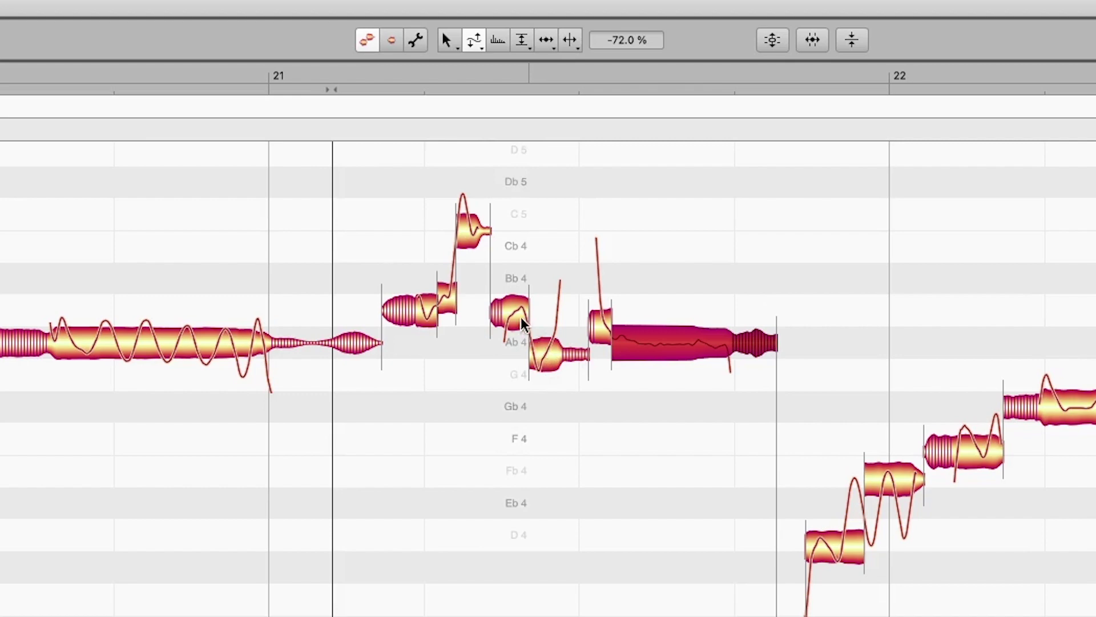
{"action": "key", "text": "space"}
{"action": "key", "text": "space"}
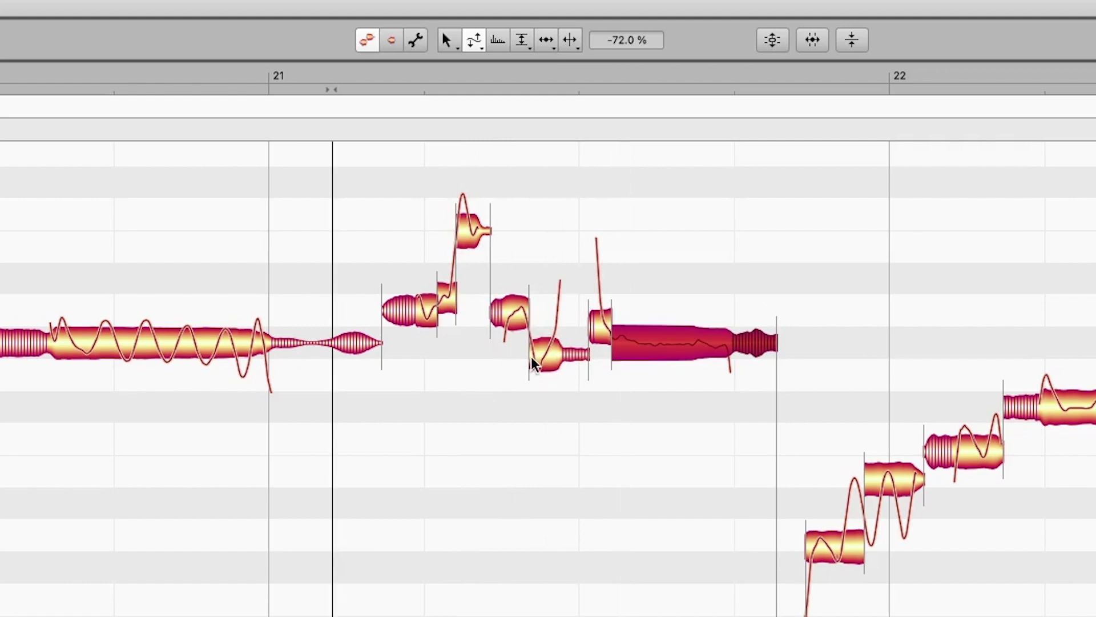
Raise the second part of the split note after the high peak to Ab 4 at -6 ct, replay the phrase and deselect the note
{"action": "key", "text": "F1"}
{"action": "left_click_drag", "start_coordinate": [542, 363], "coordinate": [546, 345]}
{"action": "key", "text": "space"}
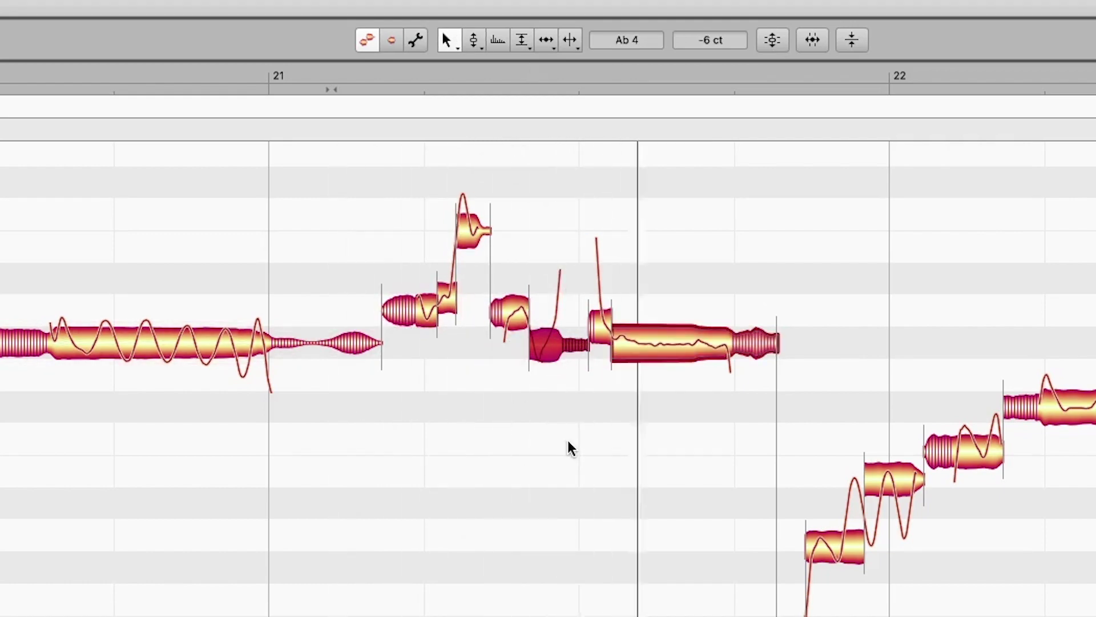
{"action": "key", "text": "space"}
{"action": "key", "text": "space"}
{"action": "key", "text": "space"}
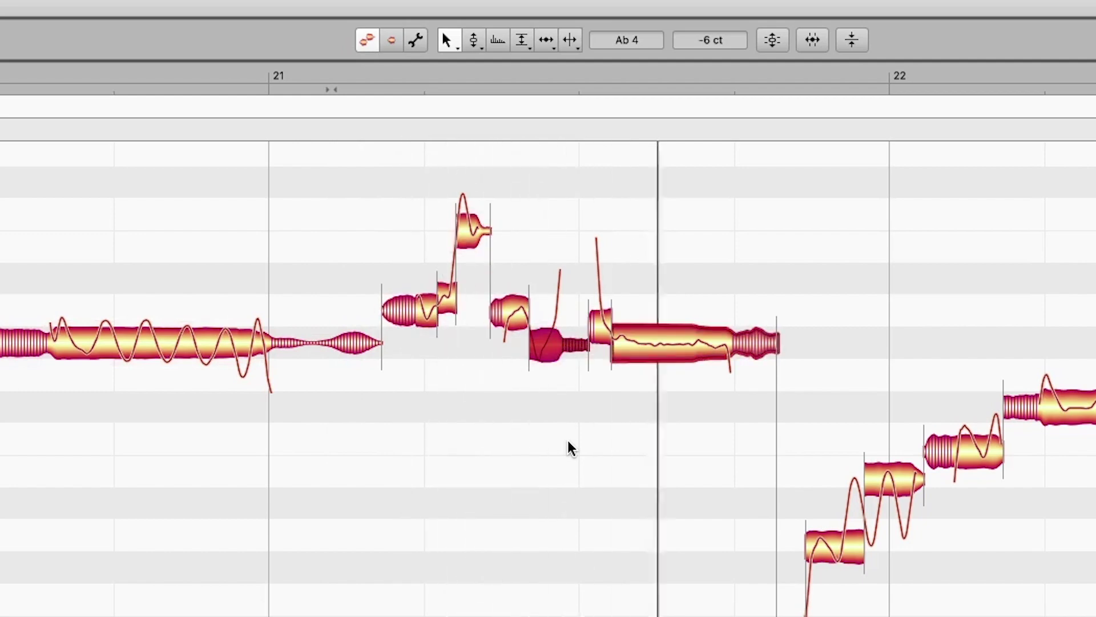
{"action": "key", "text": "space"}
{"action": "left_click", "coordinate": [551, 411]}
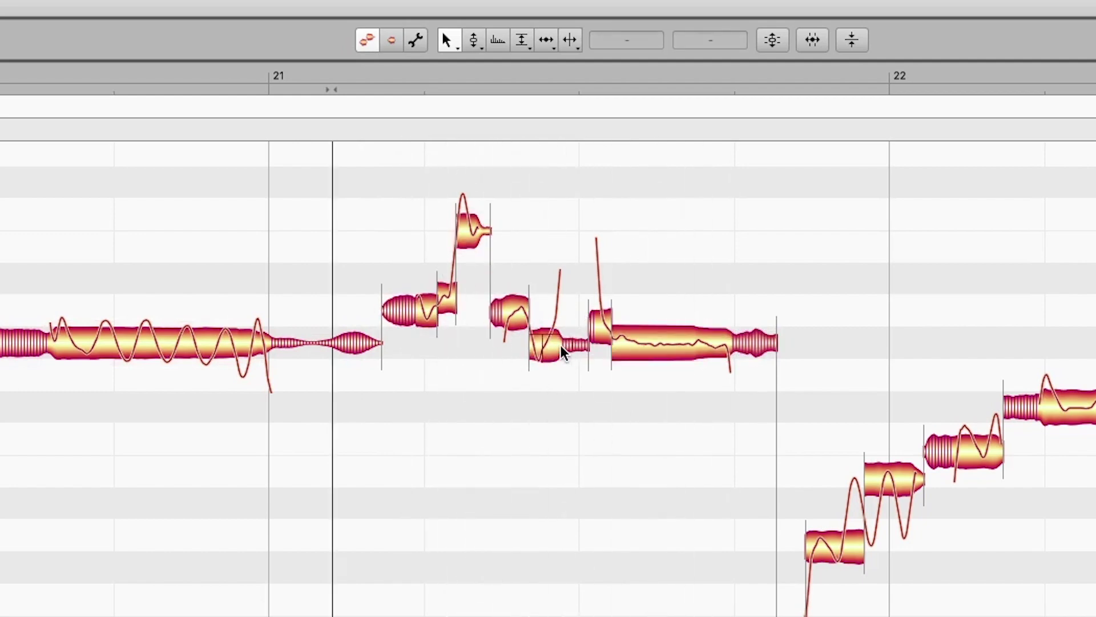
Replay the phrase after bar 21 and play the next one from the gap just before bar 22
{"action": "mouse_move", "coordinate": [563, 353]}
{"action": "key", "text": "space"}
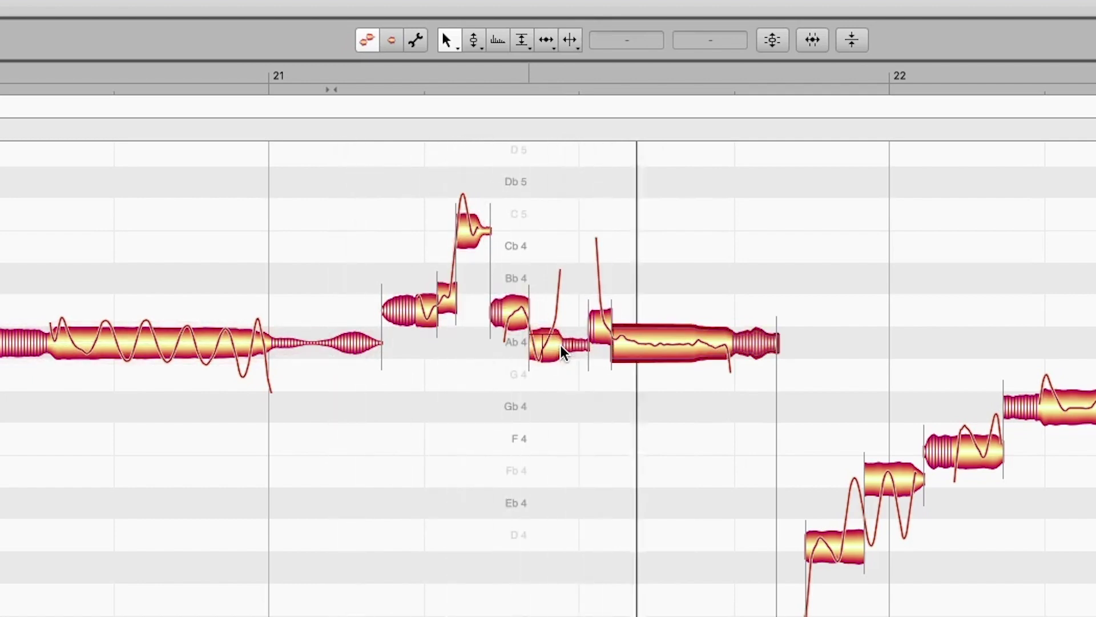
{"action": "key", "text": "space"}
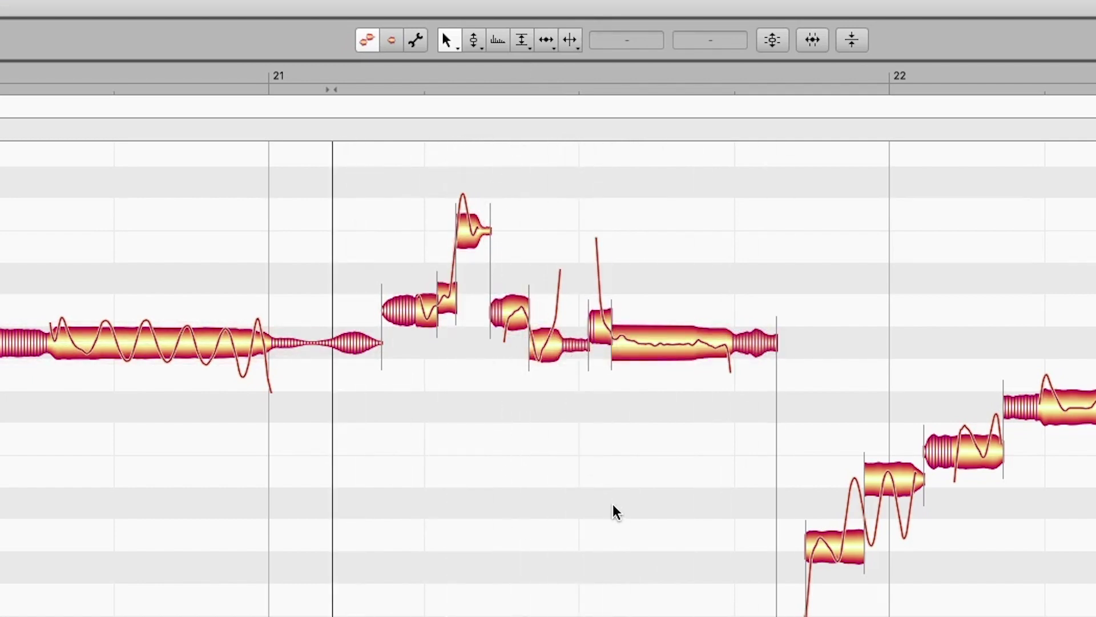
{"action": "scroll", "coordinate": [614, 512], "scroll_direction": "right", "scroll_amount": 4}
{"action": "scroll", "coordinate": [615, 512], "scroll_direction": "right", "scroll_amount": 10}
{"action": "left_click", "coordinate": [324, 80]}
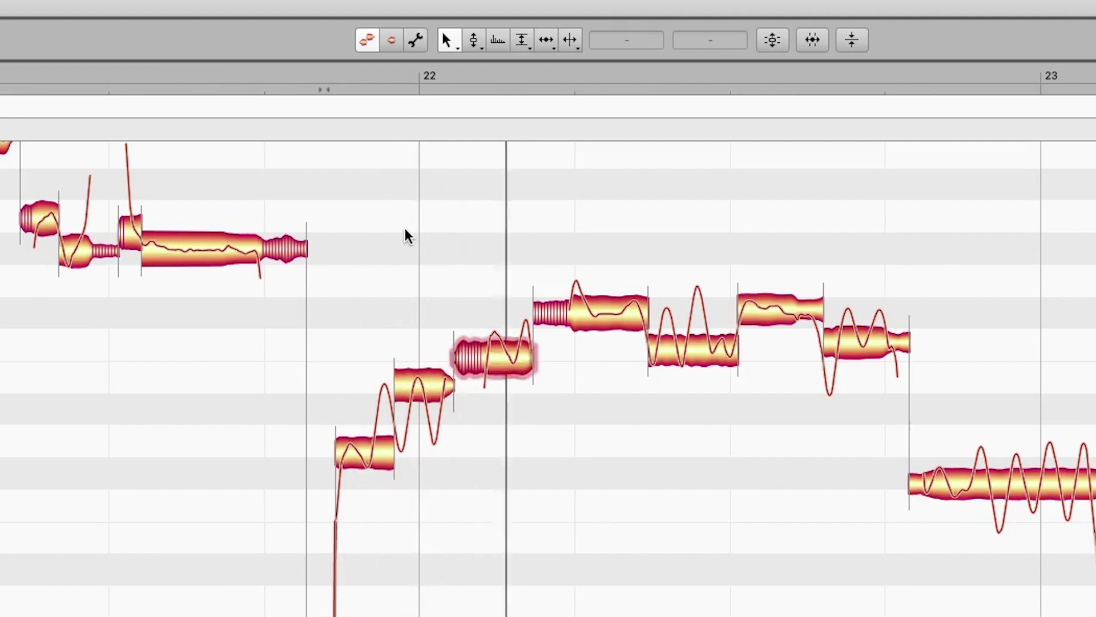
{"action": "key", "text": "space"}
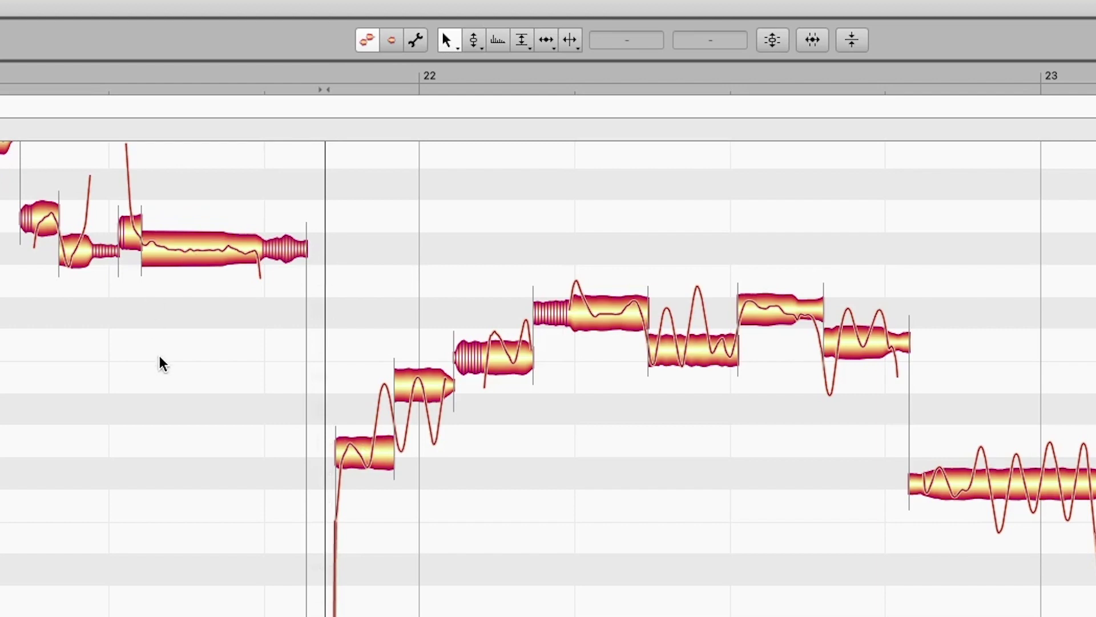
Split the phrase's first note before bar 22, raising its first part to D 4 at +2 ct and the following note to Fb 4 at -12 ct
{"action": "left_click", "coordinate": [359, 459]}
{"action": "left_click_drag", "start_coordinate": [354, 460], "coordinate": [355, 447]}
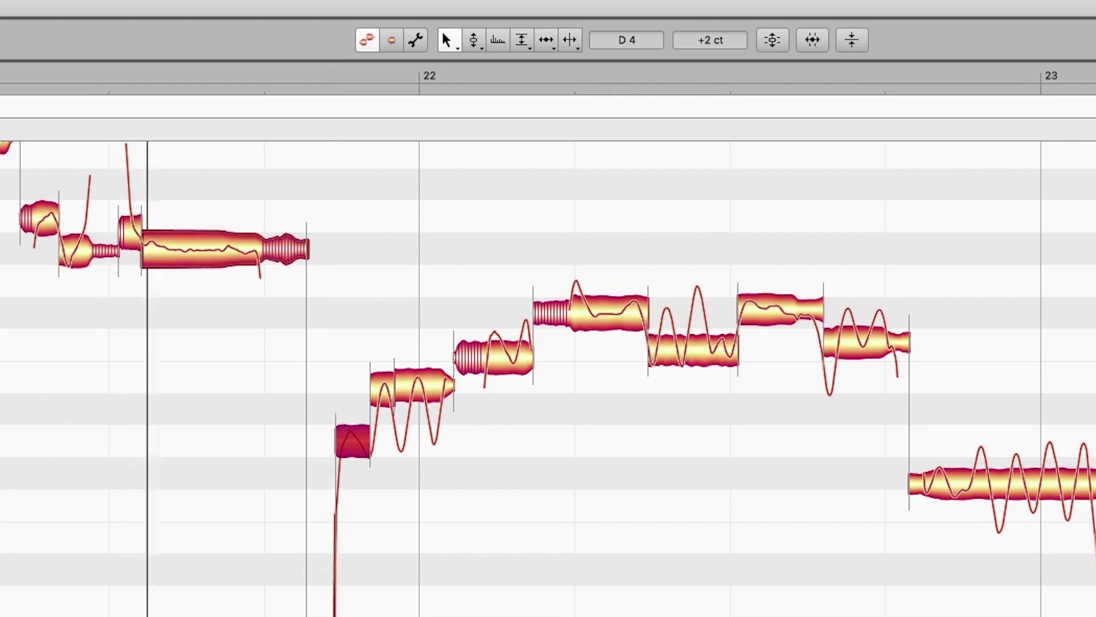
{"action": "left_click_drag", "start_coordinate": [415, 386], "coordinate": [415, 378]}
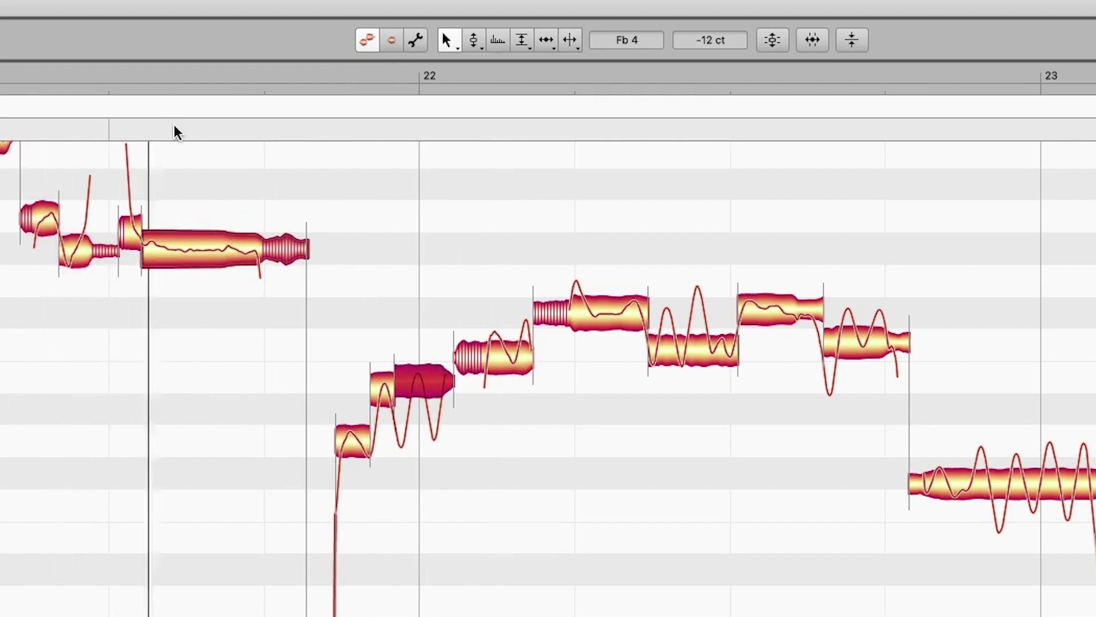
{"action": "key", "text": "space"}
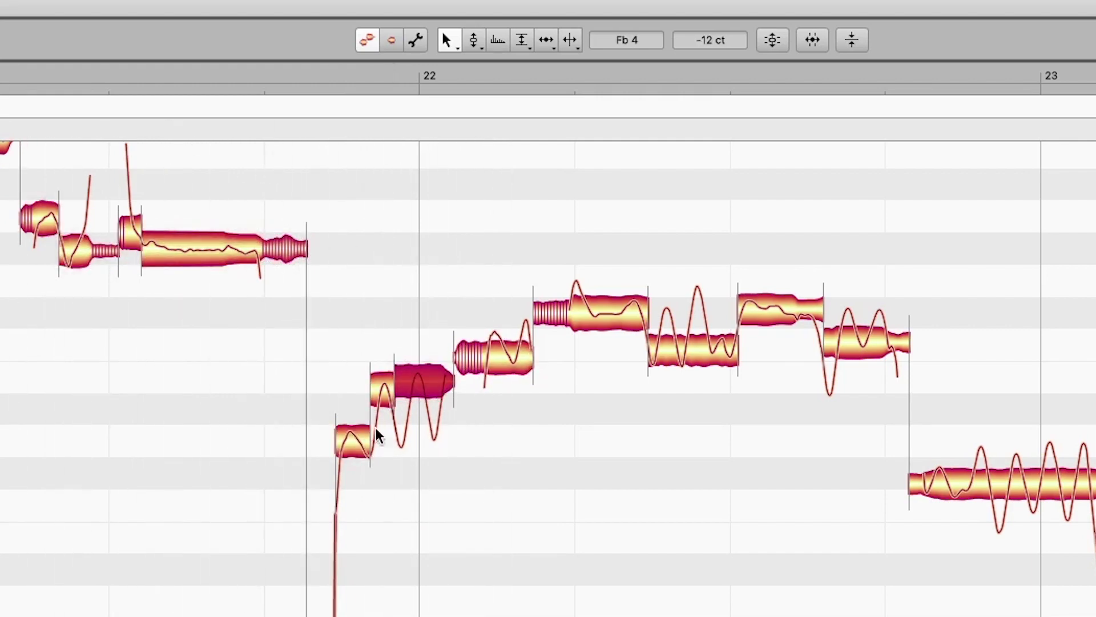
Play the phrase after bar 22 and split its first four notes where their pitch curves change
{"action": "left_click", "coordinate": [448, 71]}
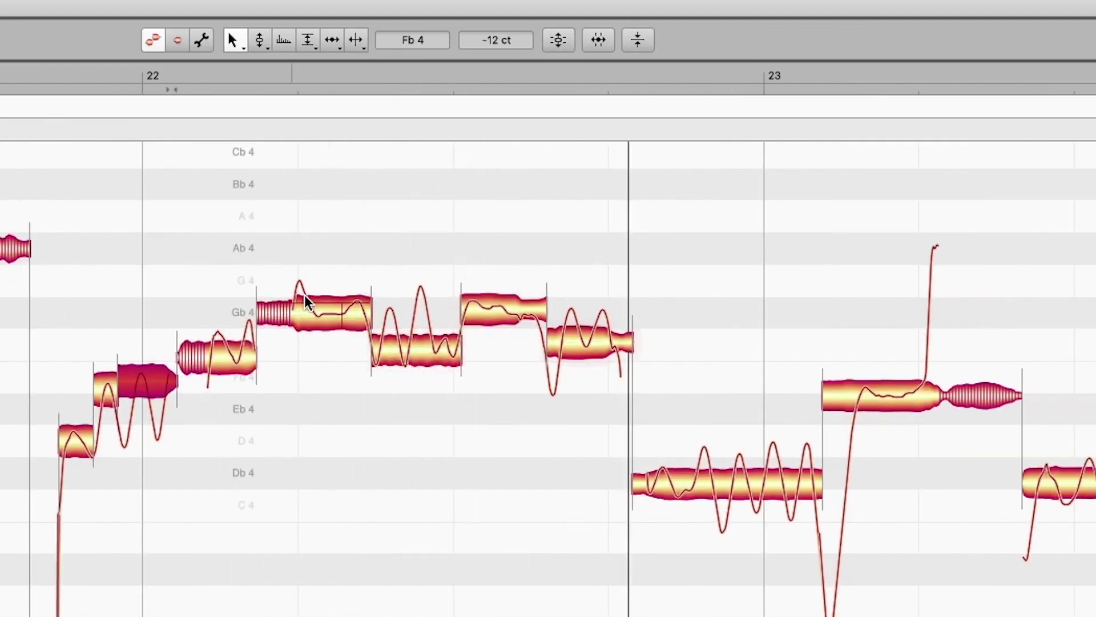
{"action": "key", "text": "space"}
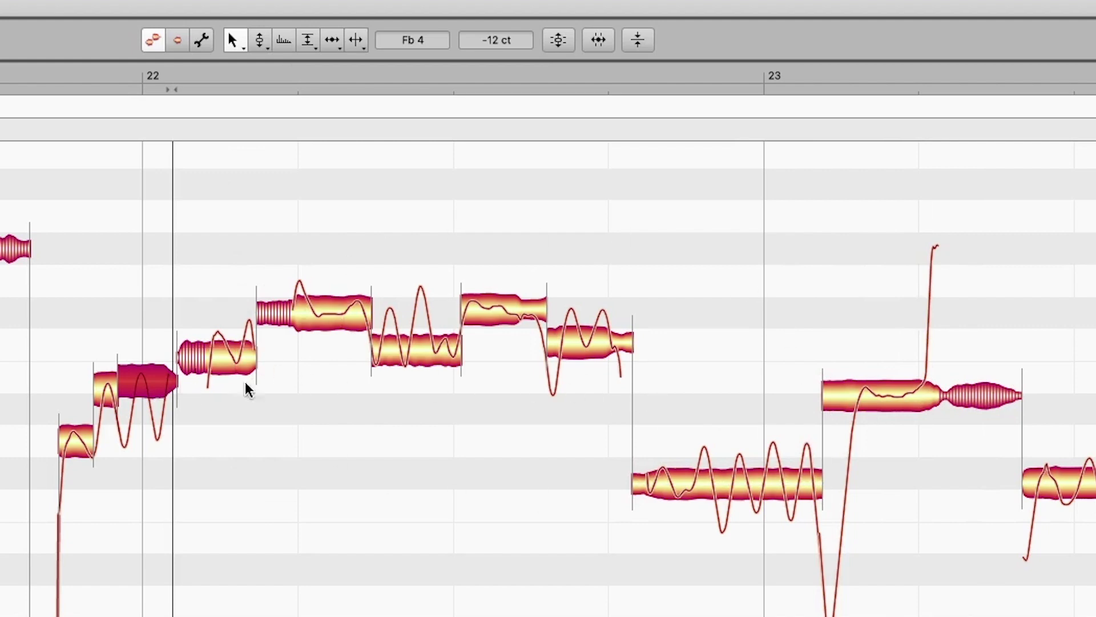
{"action": "left_click", "coordinate": [222, 354]}
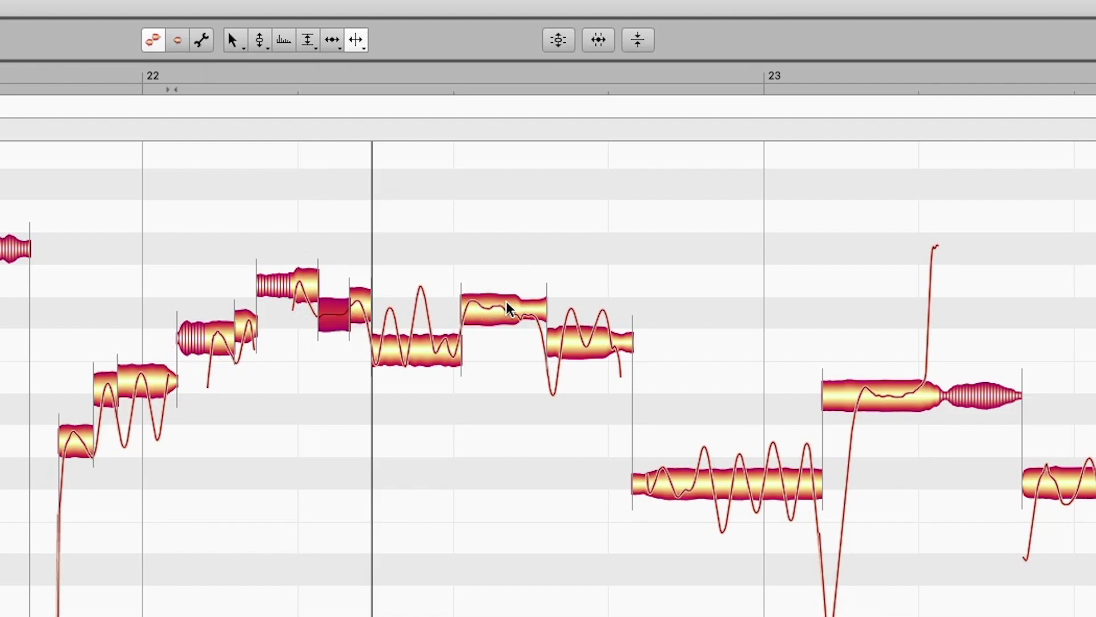
{"action": "double_click", "coordinate": [508, 309]}
{"action": "left_click", "coordinate": [434, 345]}
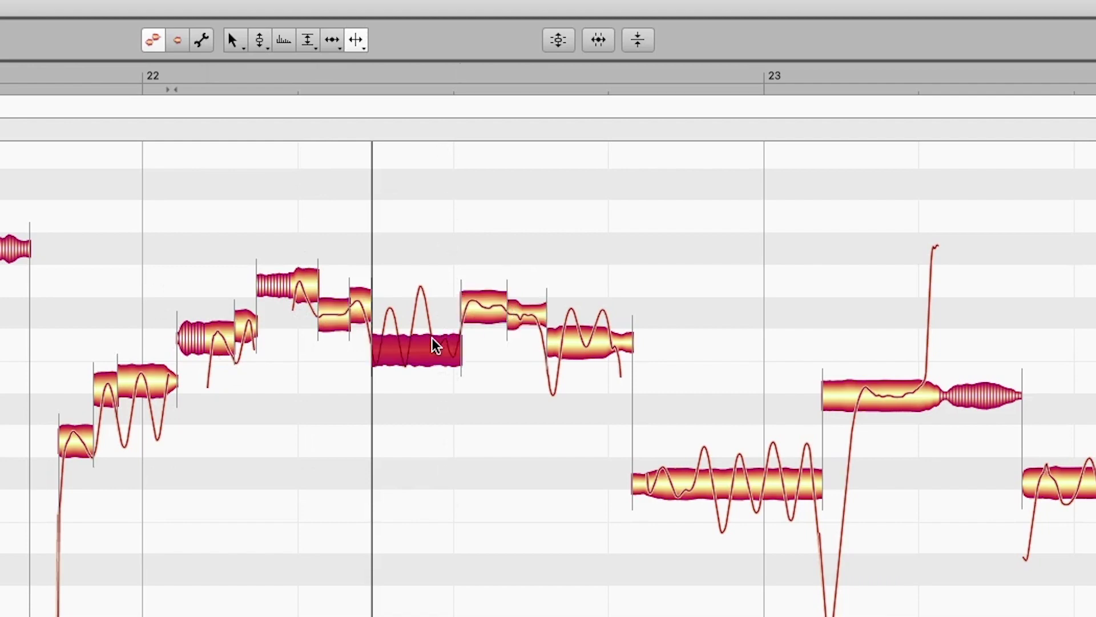
{"action": "double_click", "coordinate": [434, 346]}
{"action": "key", "text": "Up"}
Separate the dip and the tail from the F 4 note before bar 23, and split the low Db 4 note near its start
{"action": "left_click", "coordinate": [564, 331]}
{"action": "double_click", "coordinate": [565, 330]}
{"action": "key", "text": "Down"}
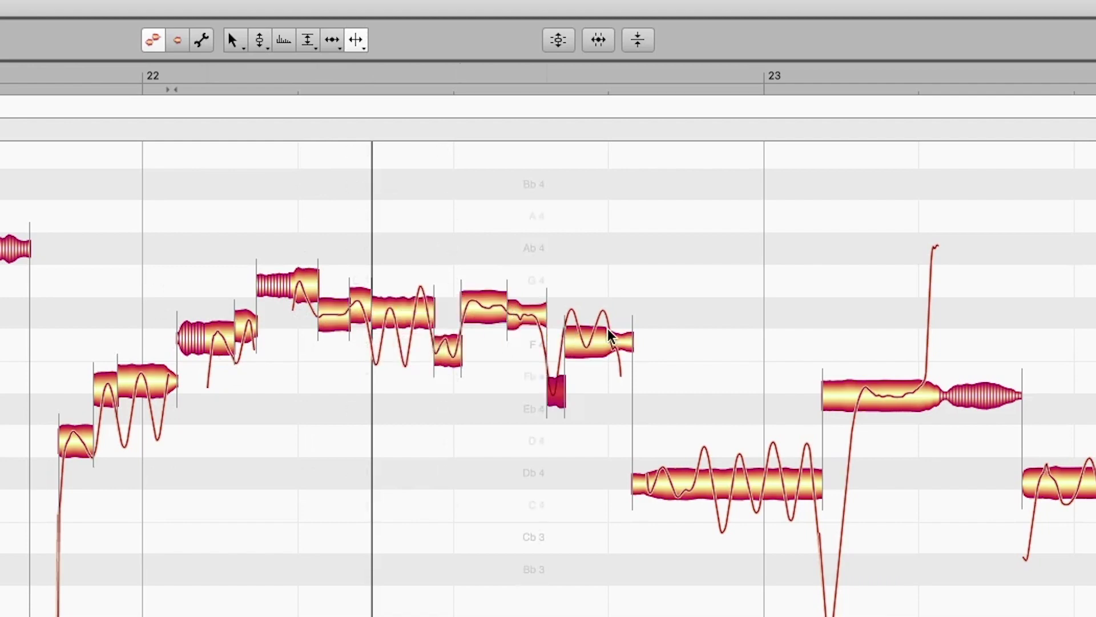
{"action": "double_click", "coordinate": [610, 337]}
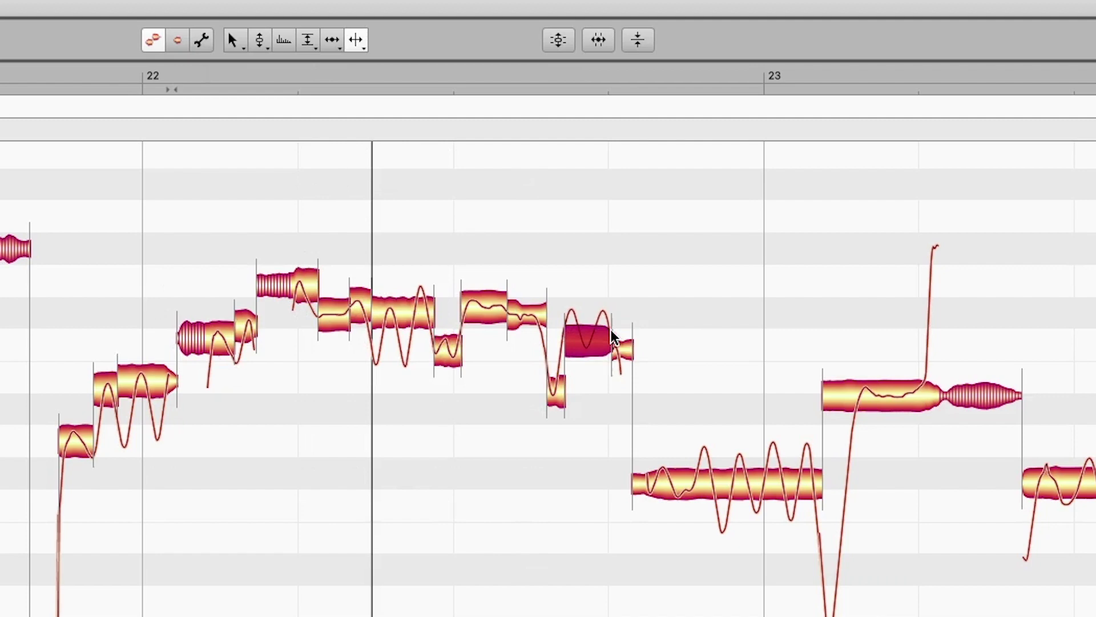
{"action": "left_click", "coordinate": [666, 473]}
{"action": "double_click", "coordinate": [667, 473]}
Play the newly split phrase from before bar 22 and again from just after it
{"action": "left_click", "coordinate": [47, 80]}
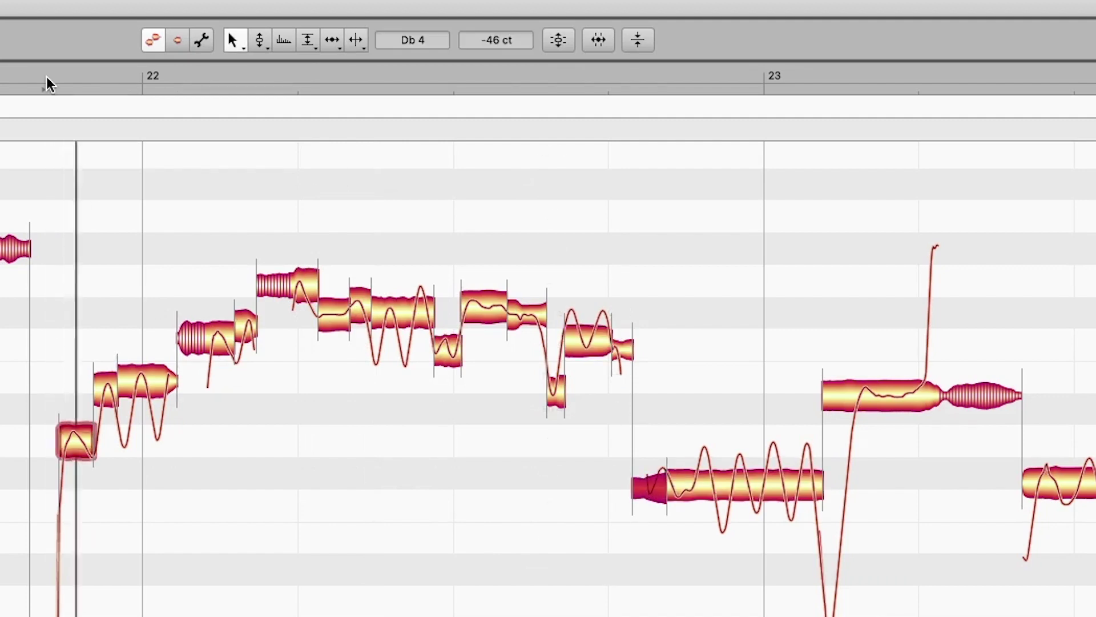
{"action": "left_click", "coordinate": [157, 77]}
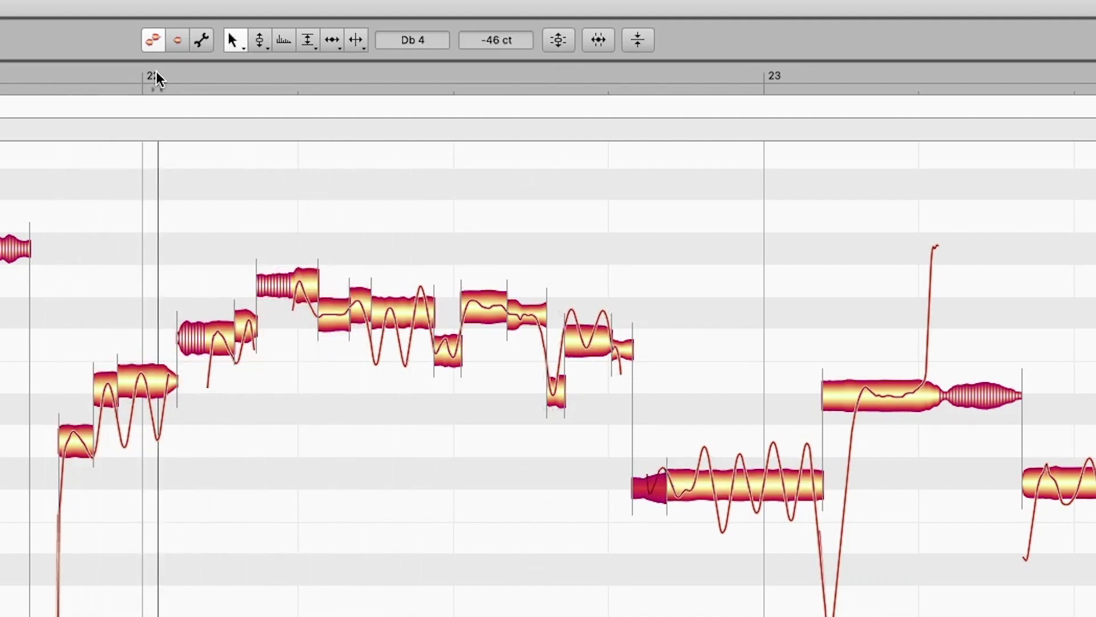
{"action": "left_click", "coordinate": [172, 75]}
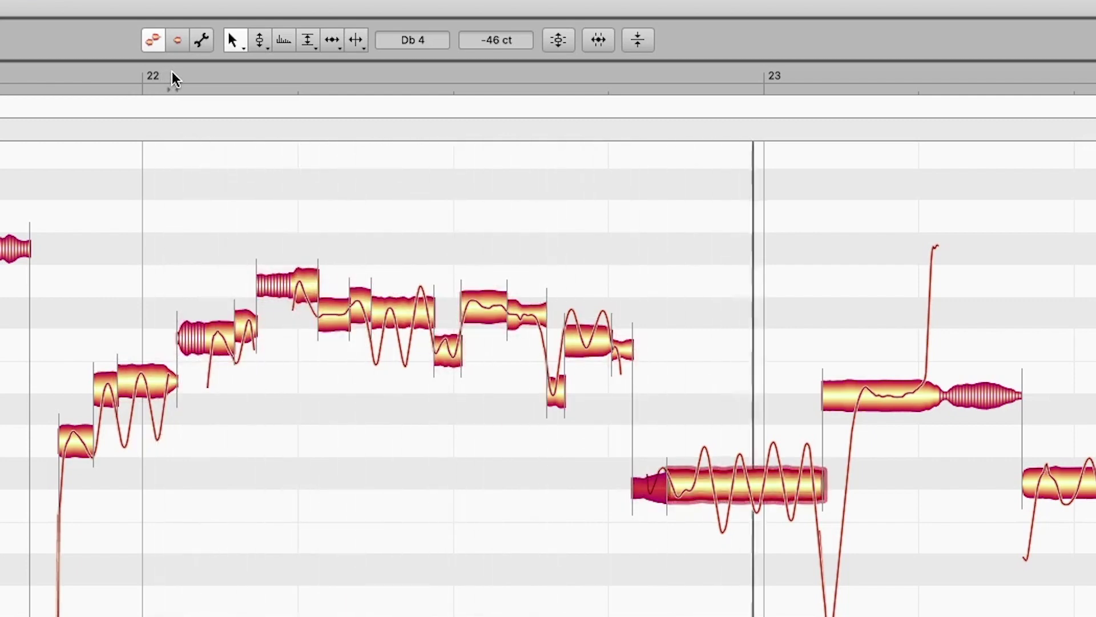
{"action": "key", "text": "space"}
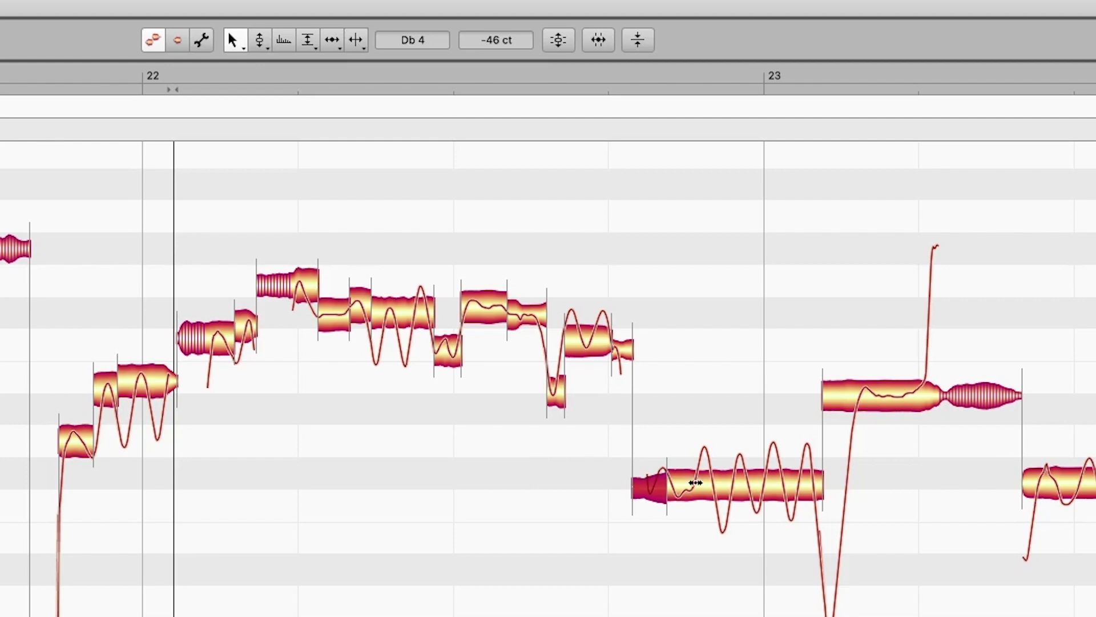
Raise the long part of the split note across bar 23 to Db 4 at 0 ct and replay the phrase several times
{"action": "double_click", "coordinate": [731, 483]}
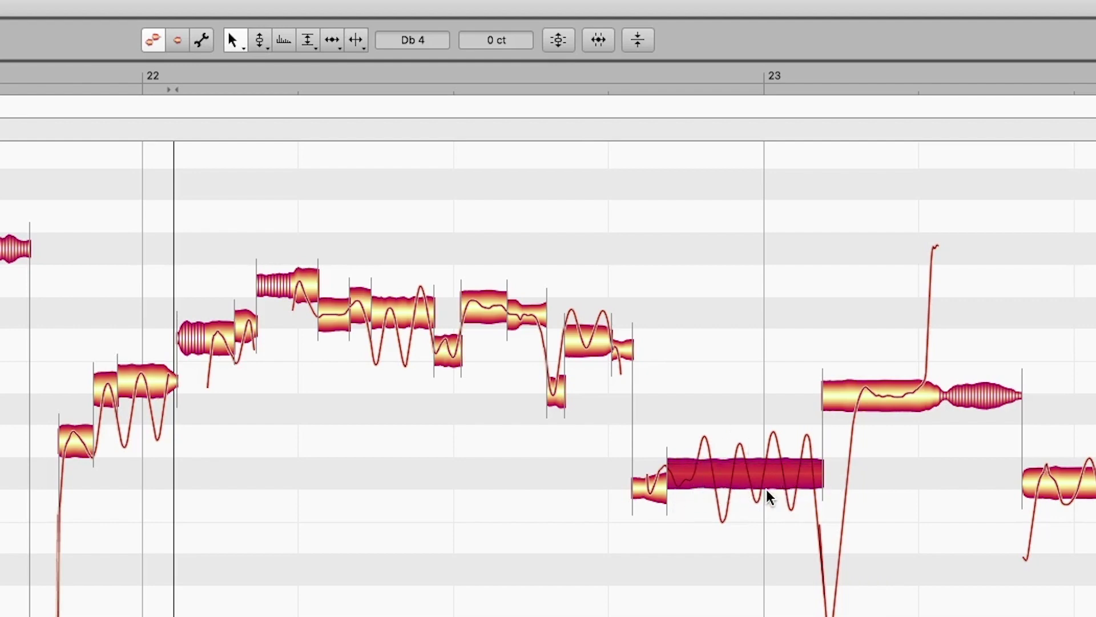
{"action": "key", "text": "space"}
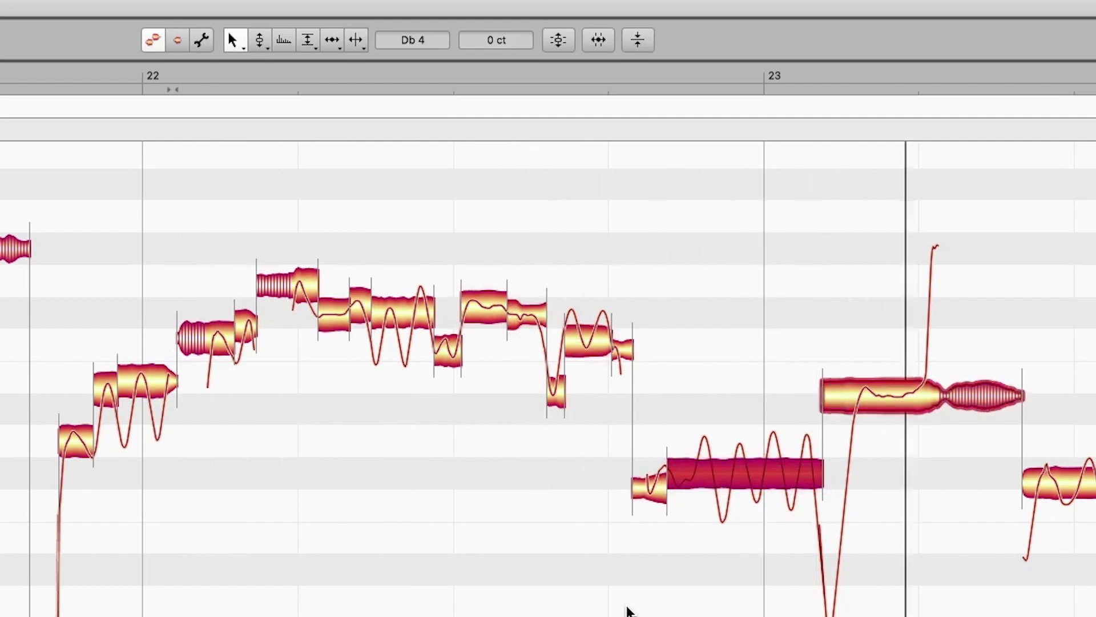
{"action": "key", "text": "space"}
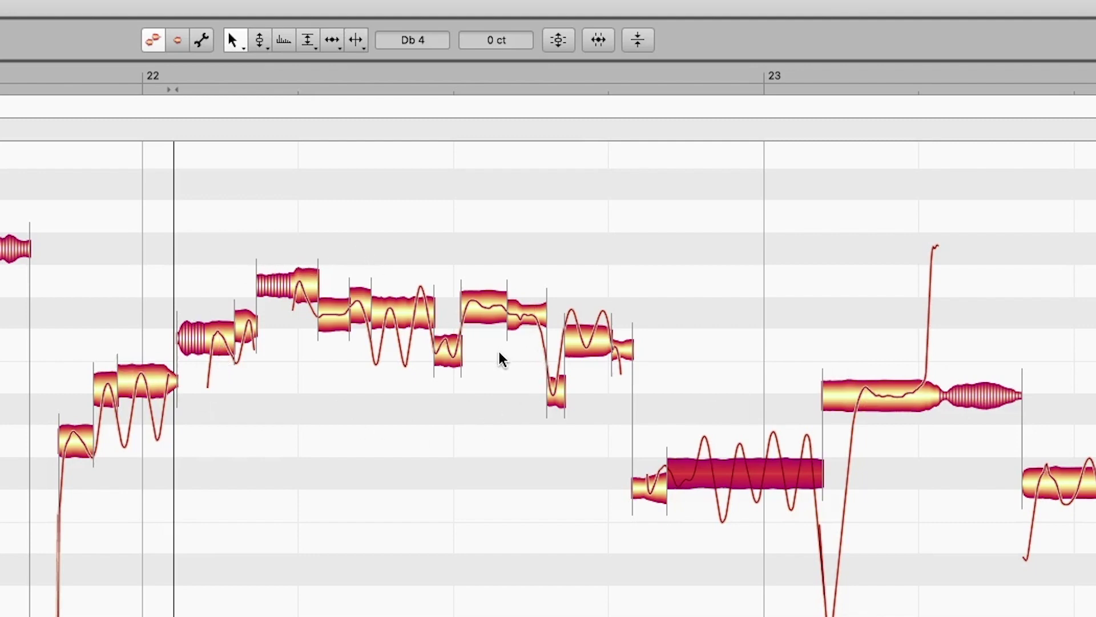
{"action": "key", "text": "space"}
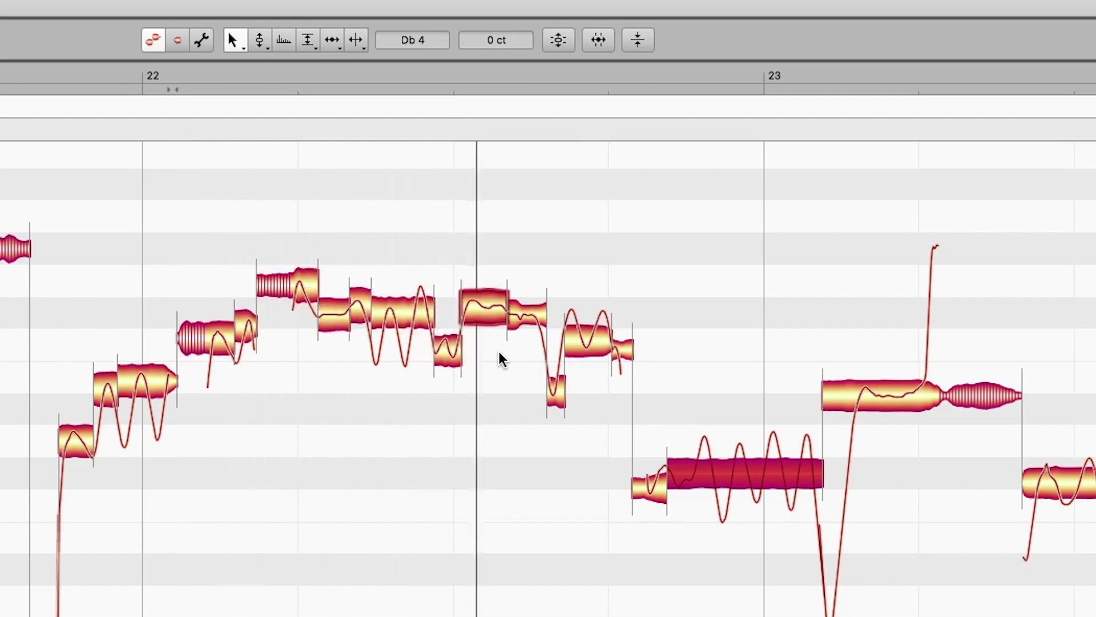
{"action": "key", "text": "space"}
{"action": "key", "text": "space"}
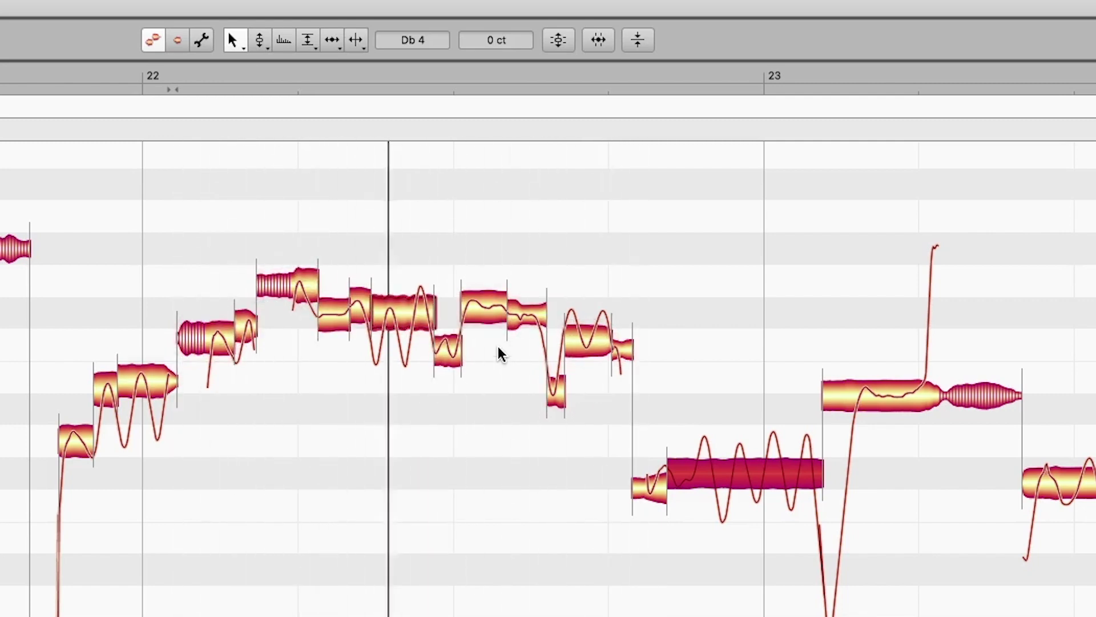
{"action": "key", "text": "space"}
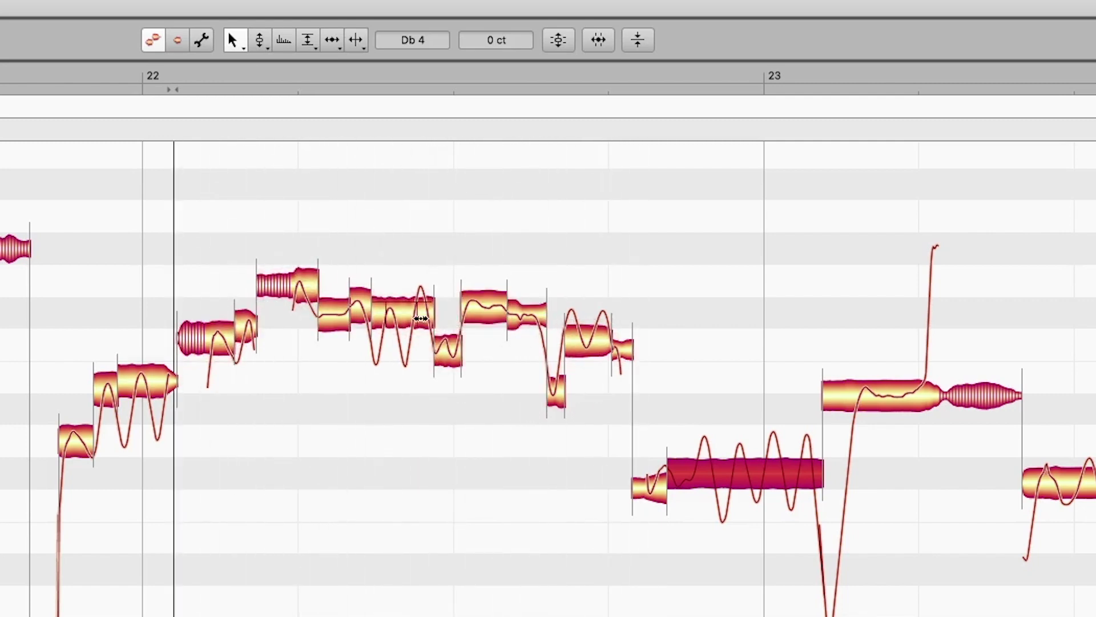
Set the middle part of the split high note and the long wavering part after it to Gb 4 at 0 ct, replaying the phrase
{"action": "left_click", "coordinate": [334, 313]}
{"action": "key", "text": "space"}
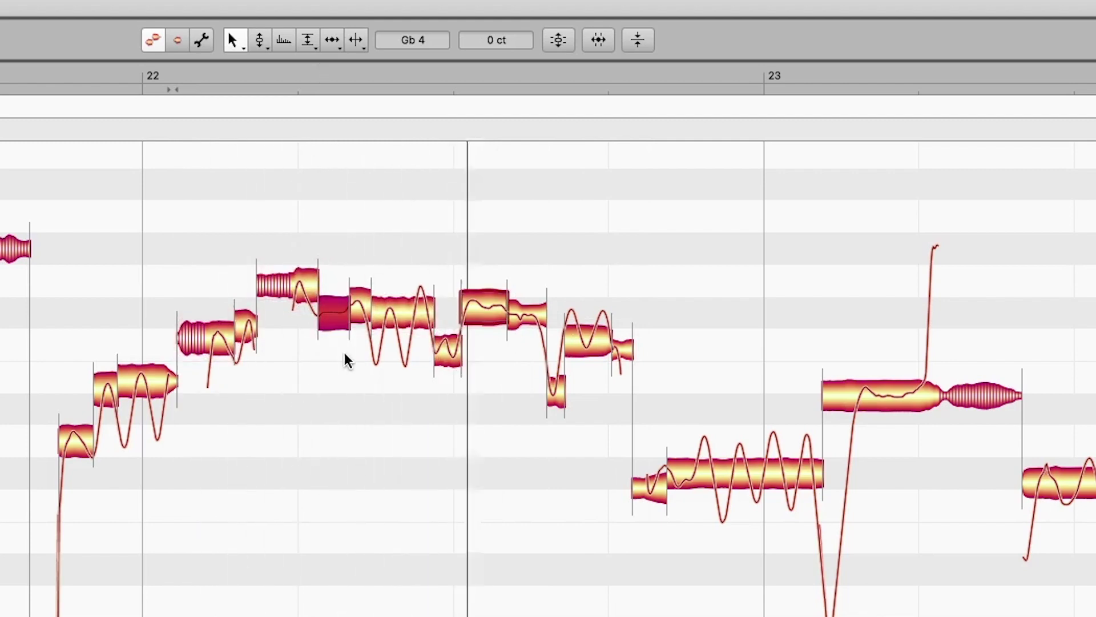
{"action": "key", "text": "space"}
{"action": "left_click", "coordinate": [403, 311]}
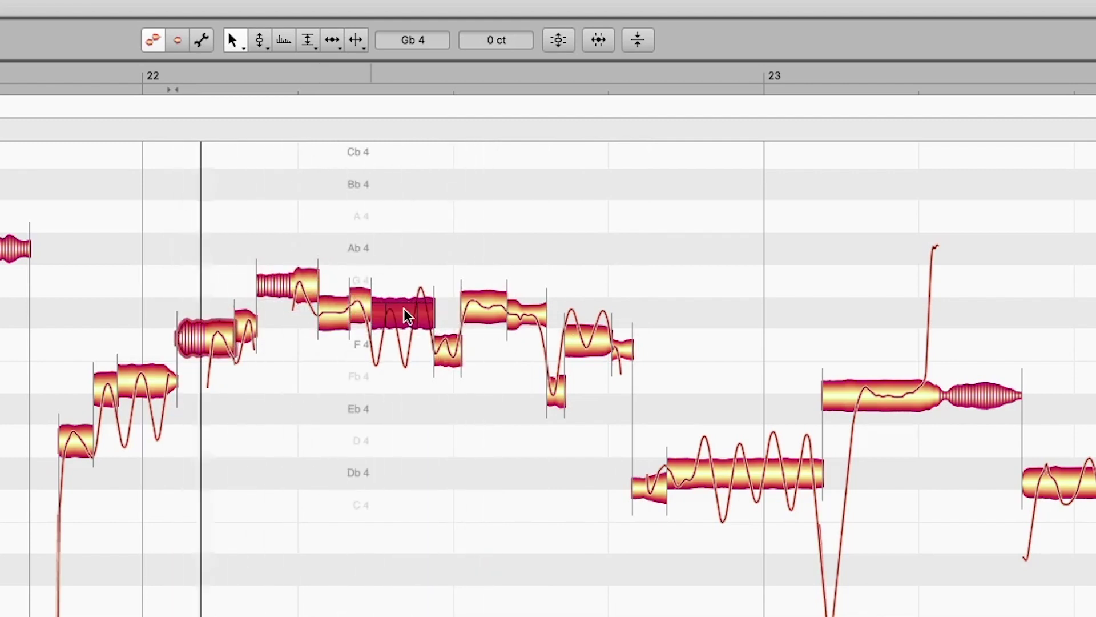
{"action": "key", "text": "space"}
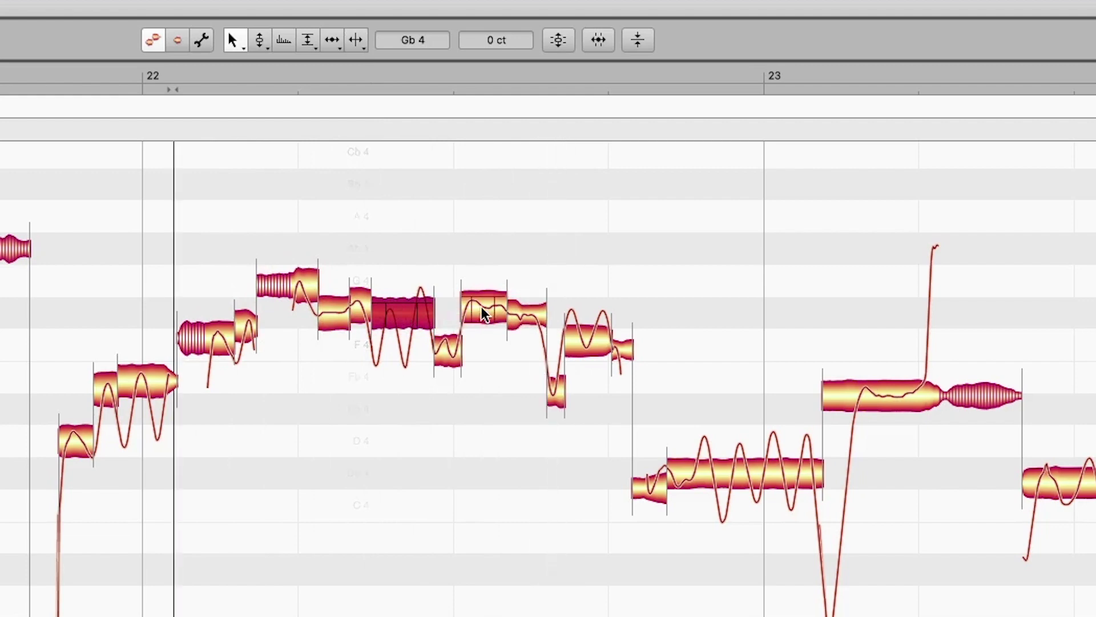
Lower the first part of the next split note, midway between bars 22 and 23, to Gb 4 at 0 ct and replay the phrase
{"action": "left_click_drag", "start_coordinate": [483, 313], "coordinate": [483, 328]}
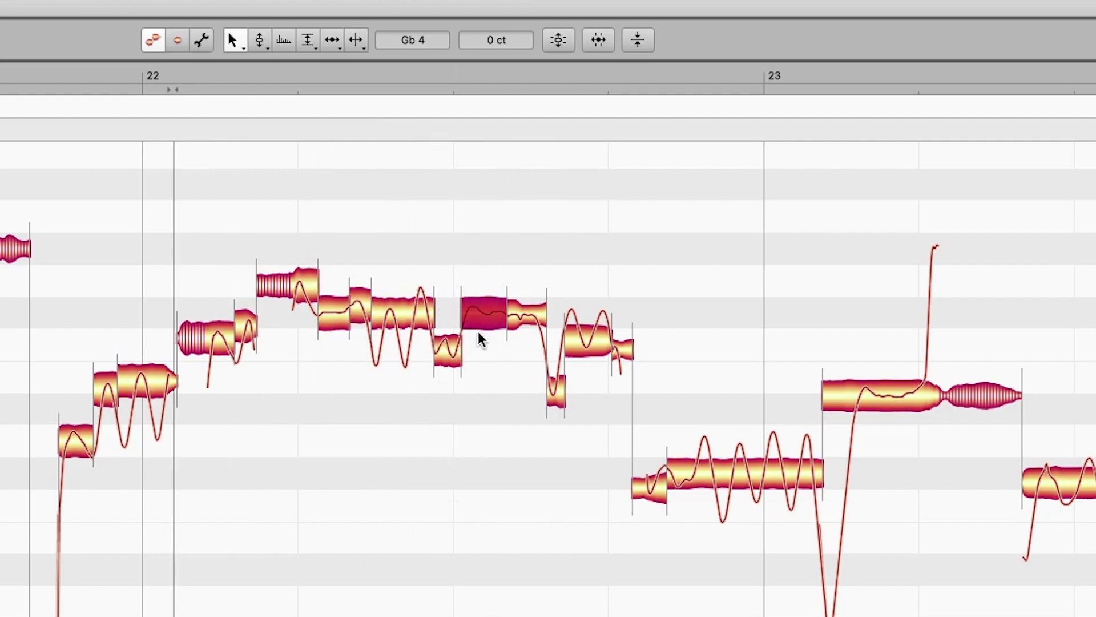
{"action": "key", "text": "space"}
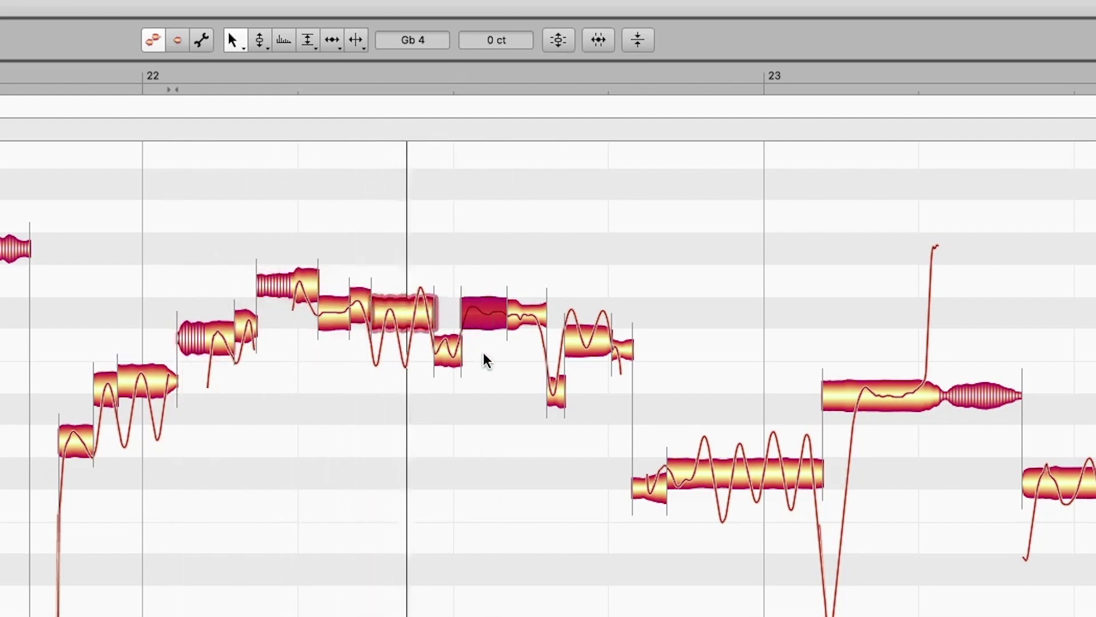
{"action": "key", "text": "space"}
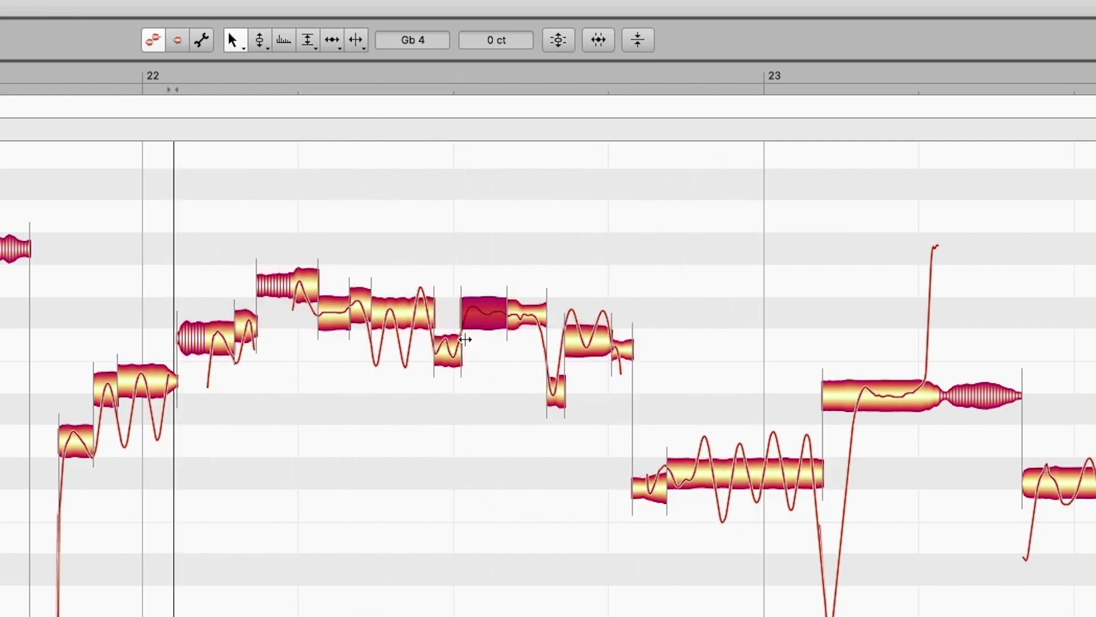
Set the note following the short dip before bar 23 to F 4 at 0 ct and replay the phrase
{"action": "left_click", "coordinate": [583, 343]}
{"action": "key", "text": "space"}
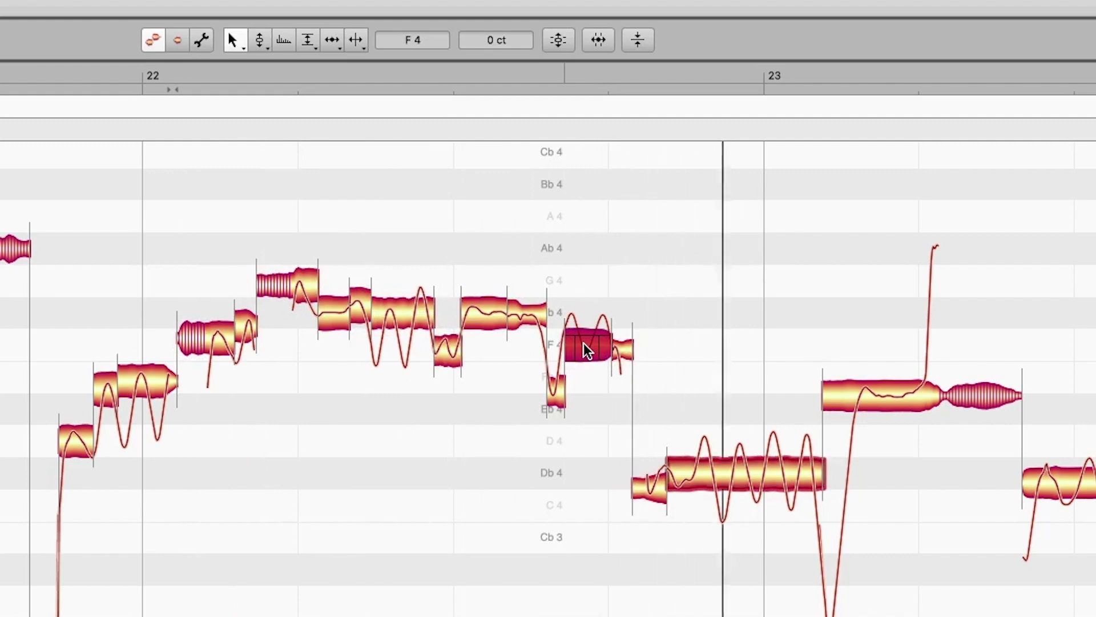
{"action": "key", "text": "space"}
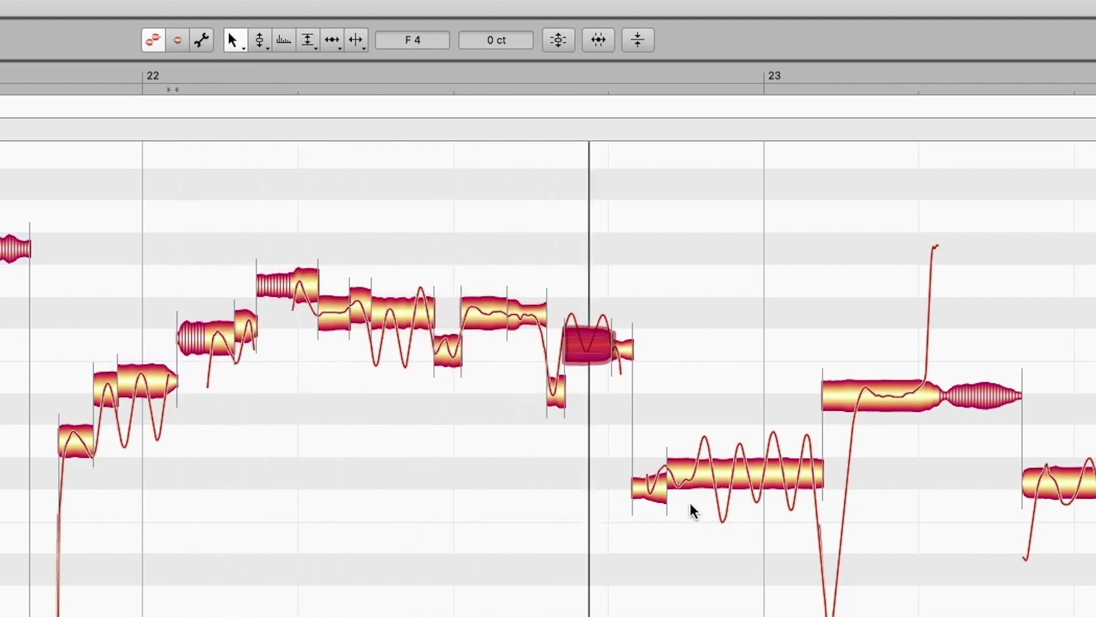
{"action": "key", "text": "space"}
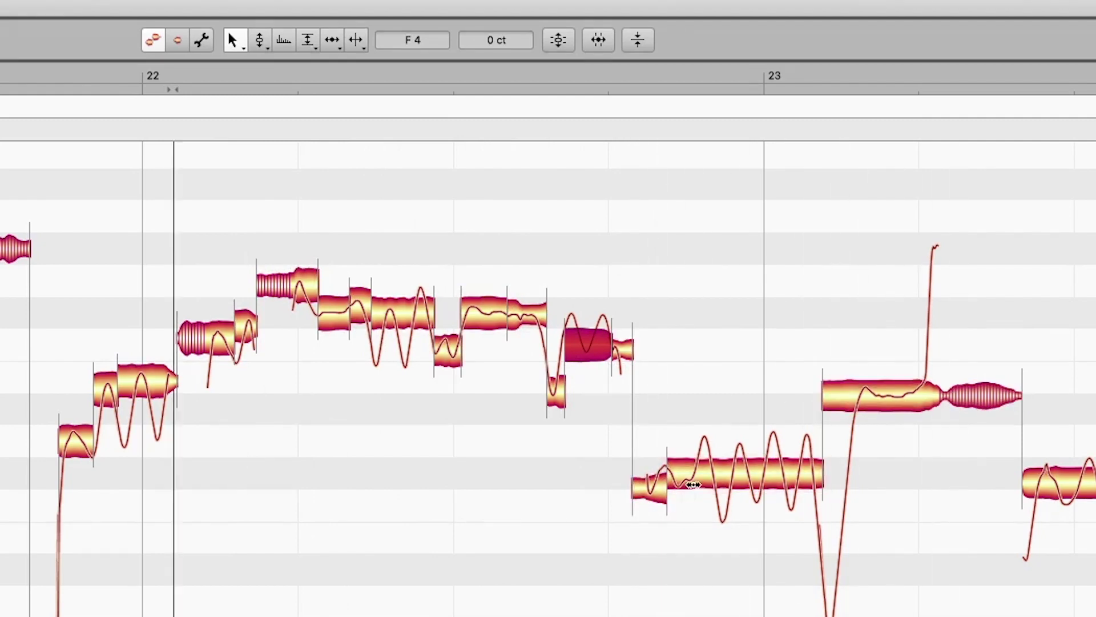
Split the Eb 4 note after bar 23 just before its pitch curve shoots upward
{"action": "scroll", "coordinate": [672, 399], "scroll_direction": "right", "scroll_amount": 10}
{"action": "scroll", "coordinate": [671, 399], "scroll_direction": "left", "scroll_amount": 4}
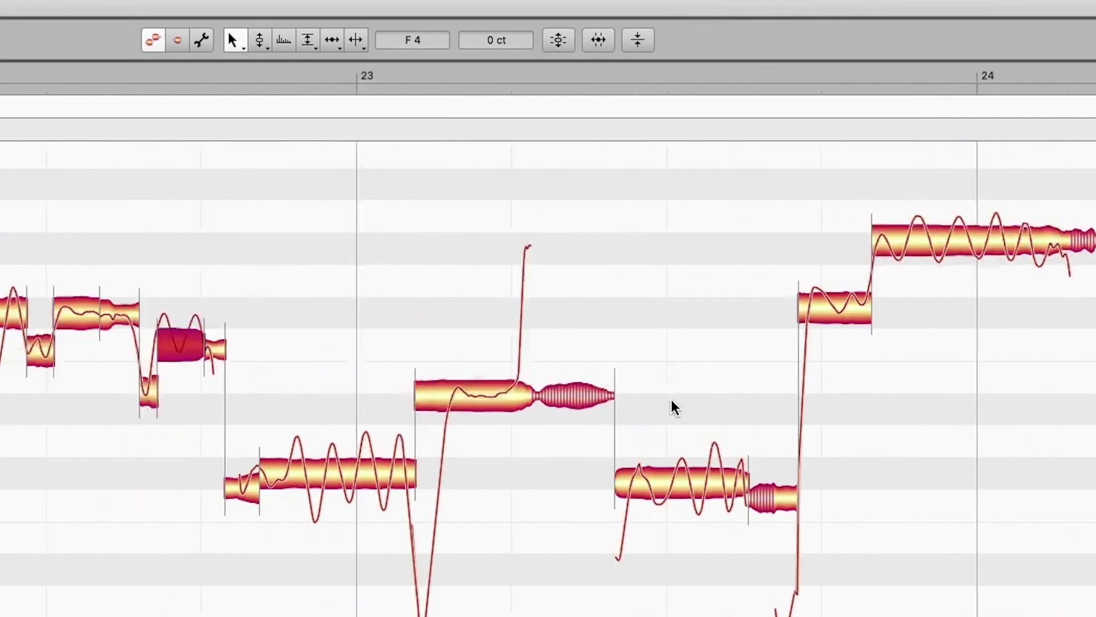
{"action": "scroll", "coordinate": [671, 399], "scroll_direction": "down", "scroll_amount": 3}
{"action": "scroll", "coordinate": [671, 399], "scroll_direction": "up", "scroll_amount": 3}
{"action": "left_click", "coordinate": [540, 394]}
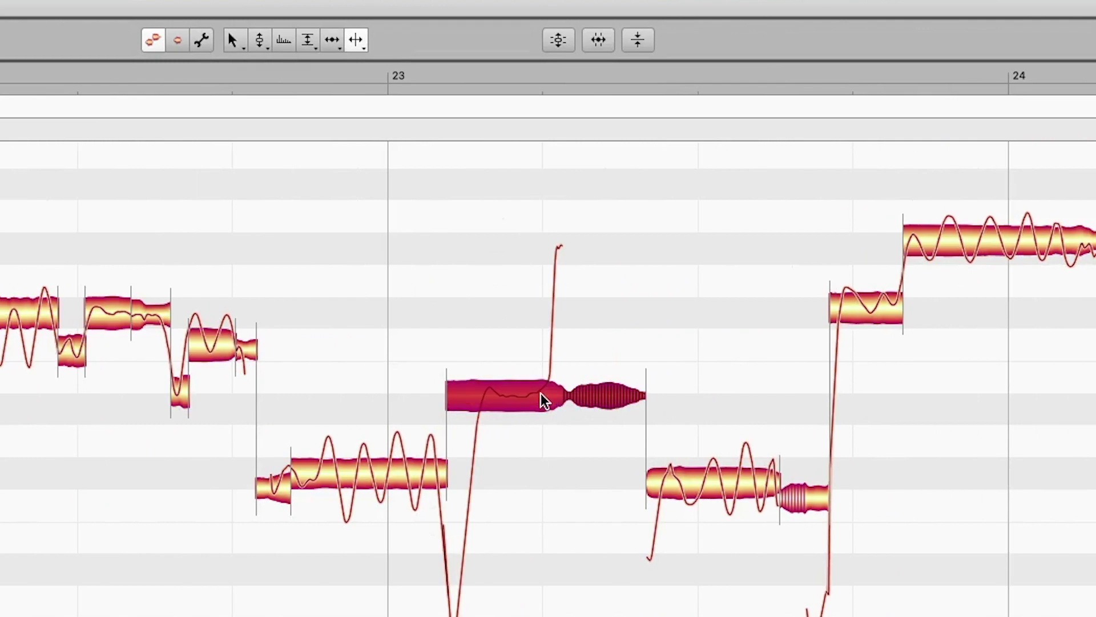
{"action": "double_click", "coordinate": [540, 393]}
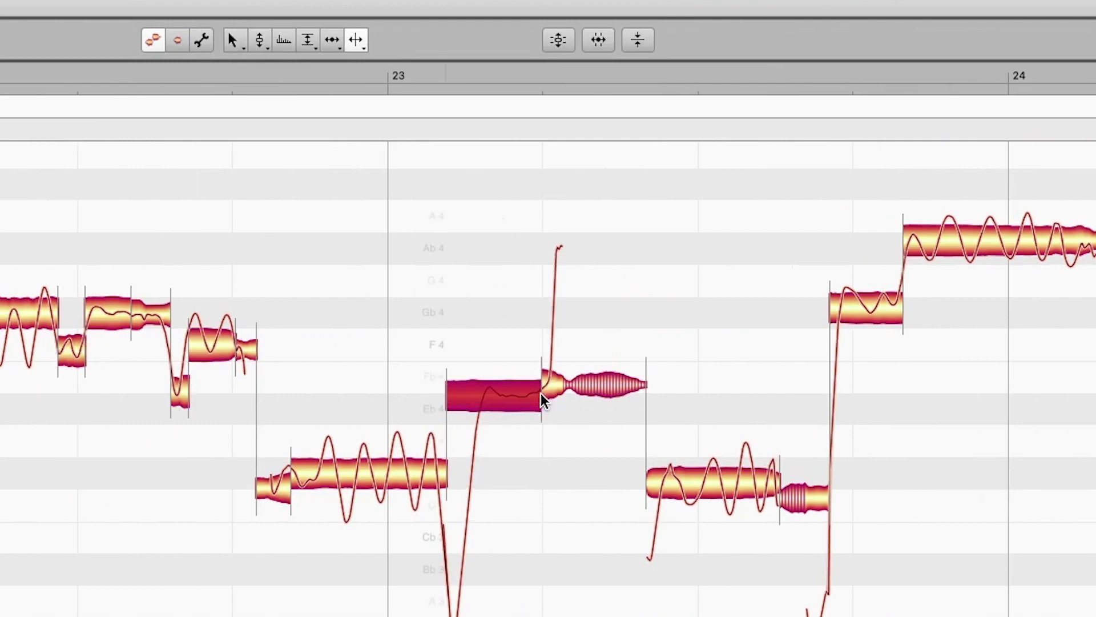
Split the Eb 4 note after bar 23 where its rising pitch curve levels out, and replay the phrase
{"action": "double_click", "coordinate": [489, 392]}
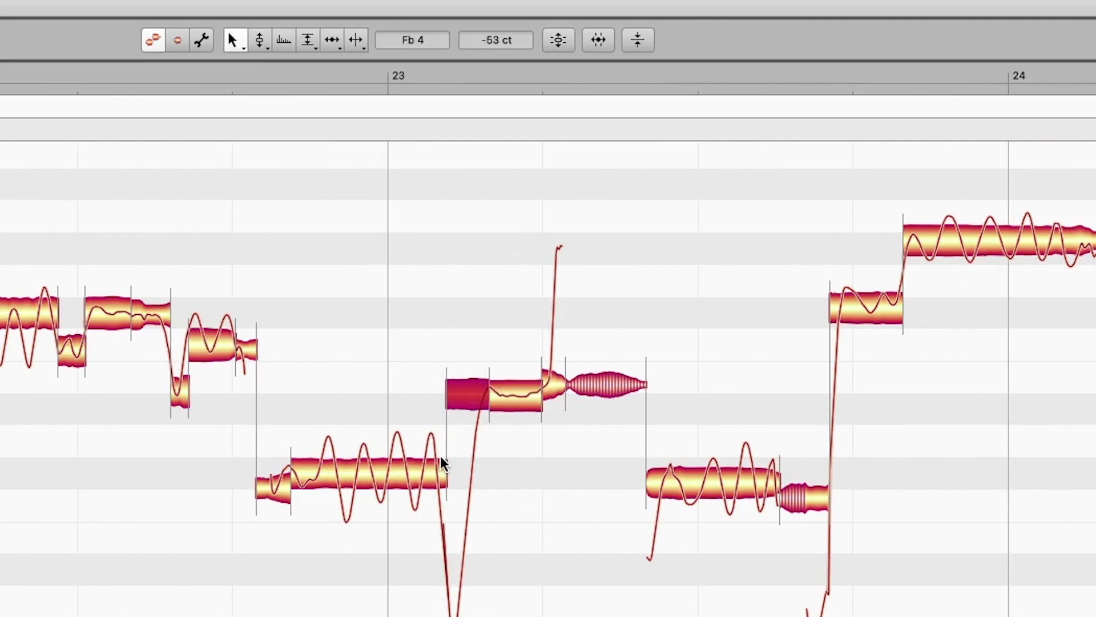
{"action": "scroll", "coordinate": [519, 471], "scroll_direction": "down", "scroll_amount": 3}
{"action": "scroll", "coordinate": [518, 470], "scroll_direction": "left", "scroll_amount": 2}
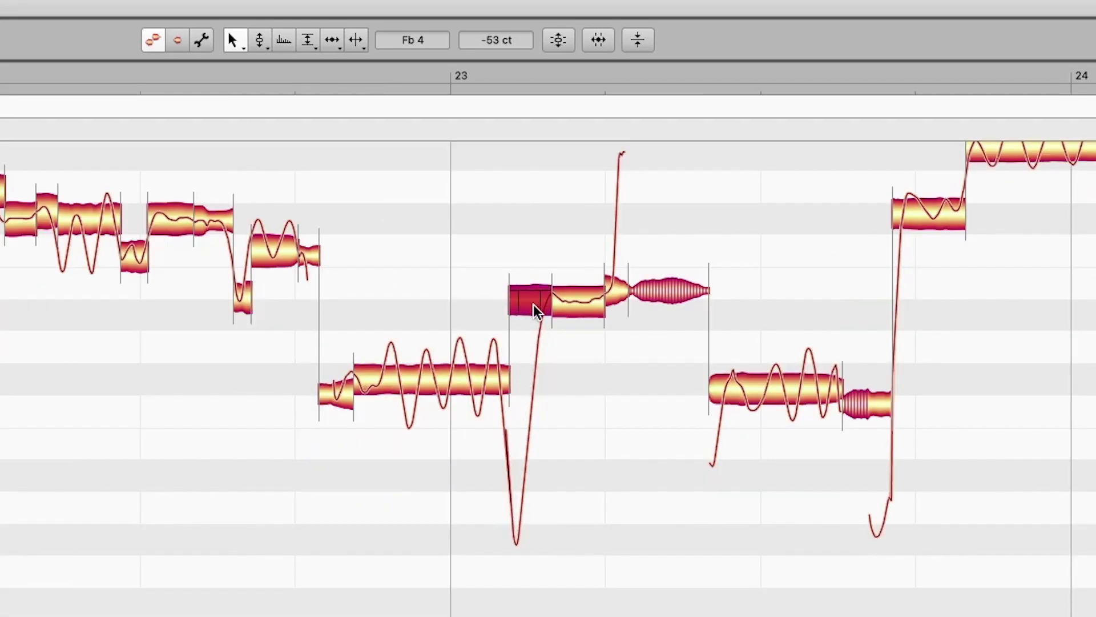
{"action": "left_click", "coordinate": [318, 80]}
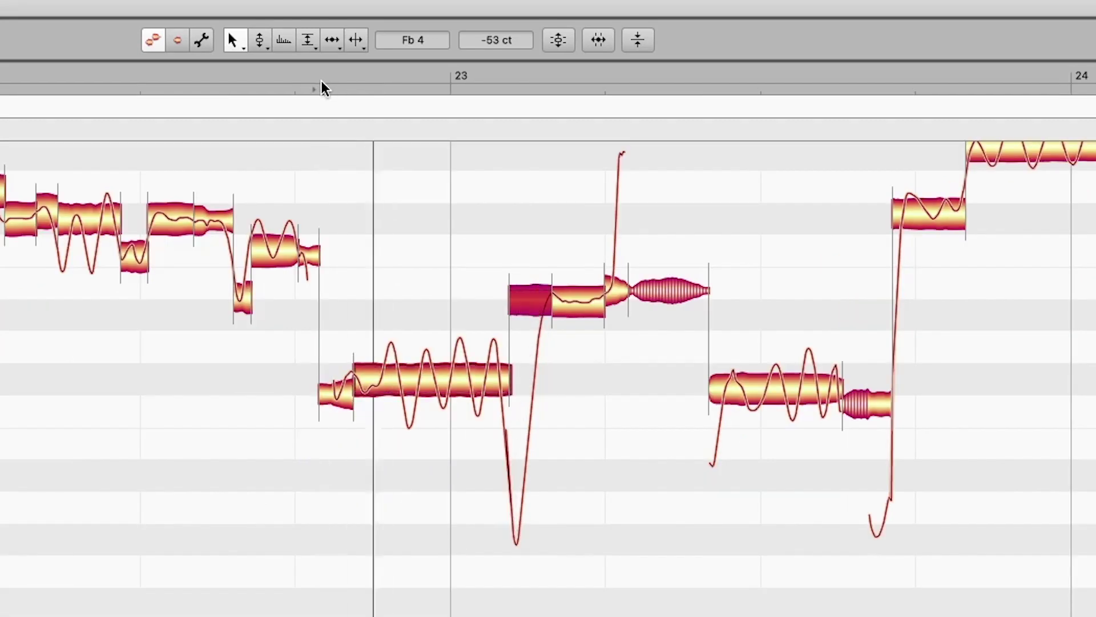
{"action": "key", "text": "space"}
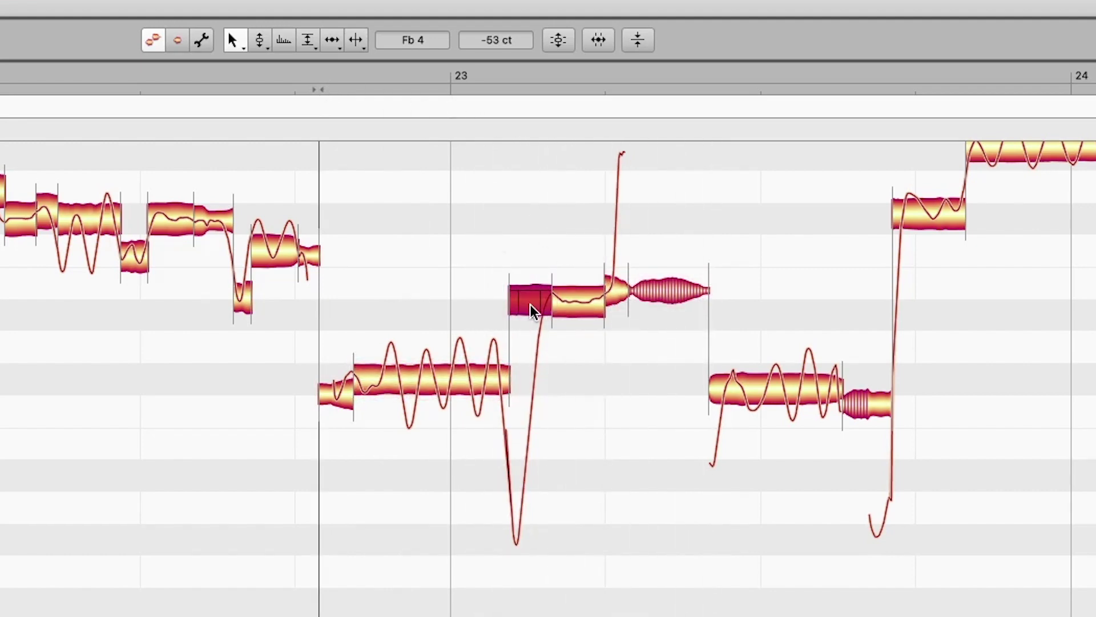
Lower both adjoining parts of the split note after bar 23 to Eb 4, the second at +3 ct, and replay
{"action": "left_click_drag", "start_coordinate": [533, 310], "coordinate": [575, 330]}
{"action": "key", "text": "space"}
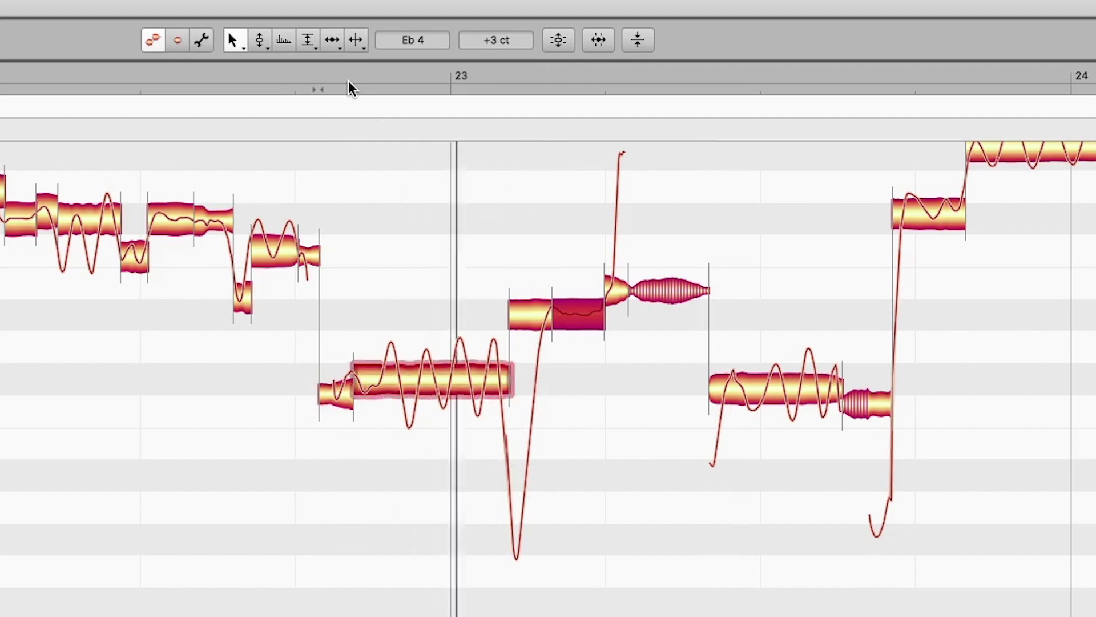
{"action": "key", "text": "space"}
Raise the short piece after the Eb 4 note, where the curve shoots upward, to Fb 4 at +3 ct and replay the phrase
{"action": "left_click_drag", "start_coordinate": [615, 290], "coordinate": [615, 282]}
{"action": "key", "text": "space"}
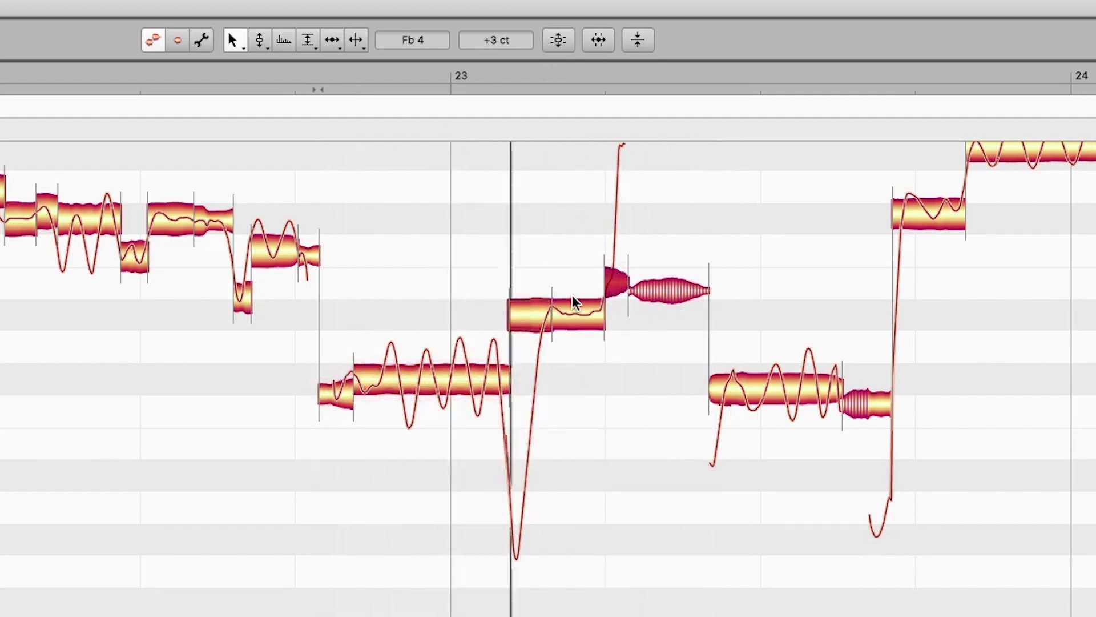
{"action": "key", "text": "space"}
{"action": "key", "text": "space"}
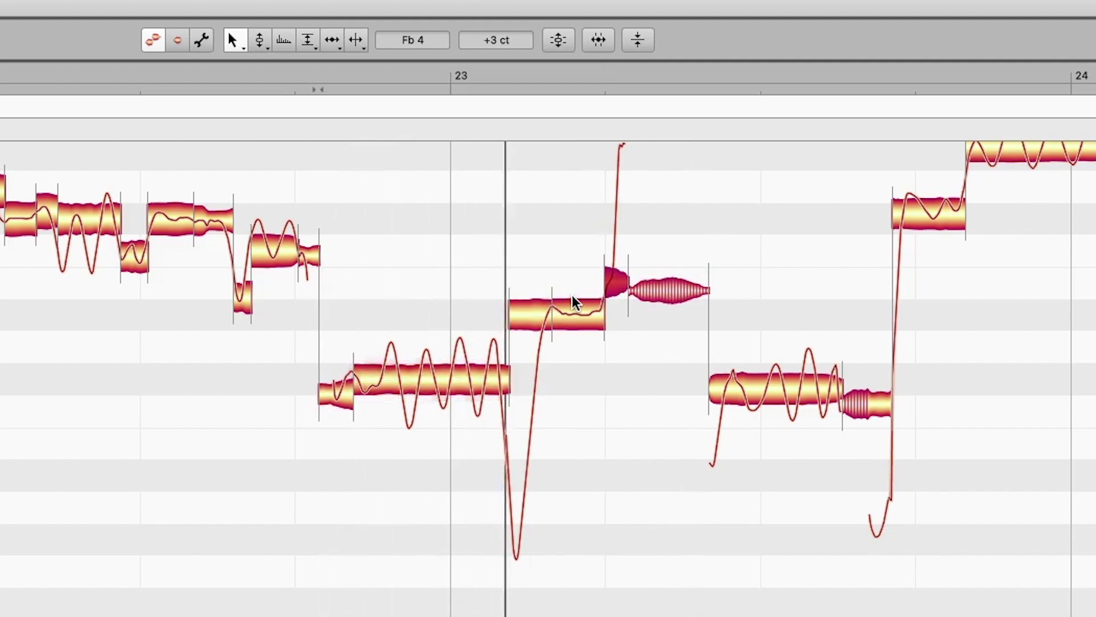
{"action": "key", "text": "space"}
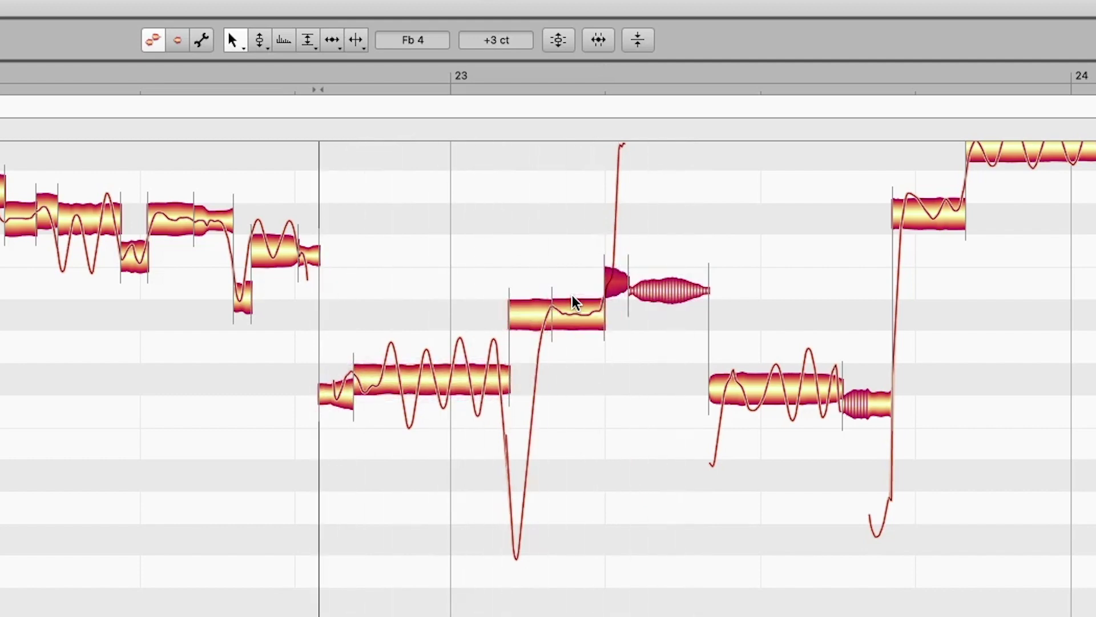
{"action": "left_click", "coordinate": [502, 379]}
{"action": "key", "text": "space"}
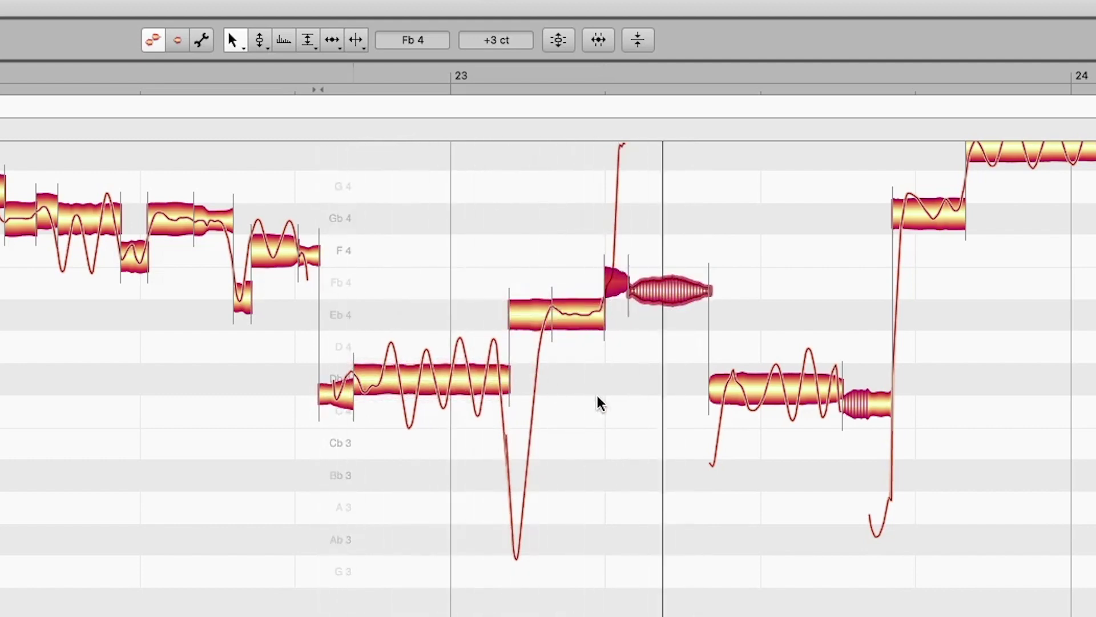
{"action": "key", "text": "space"}
Lower the amplitude of the breath sound following the short Fb 4 piece to -4.32 dB and replay the phrase
{"action": "left_click", "coordinate": [661, 291]}
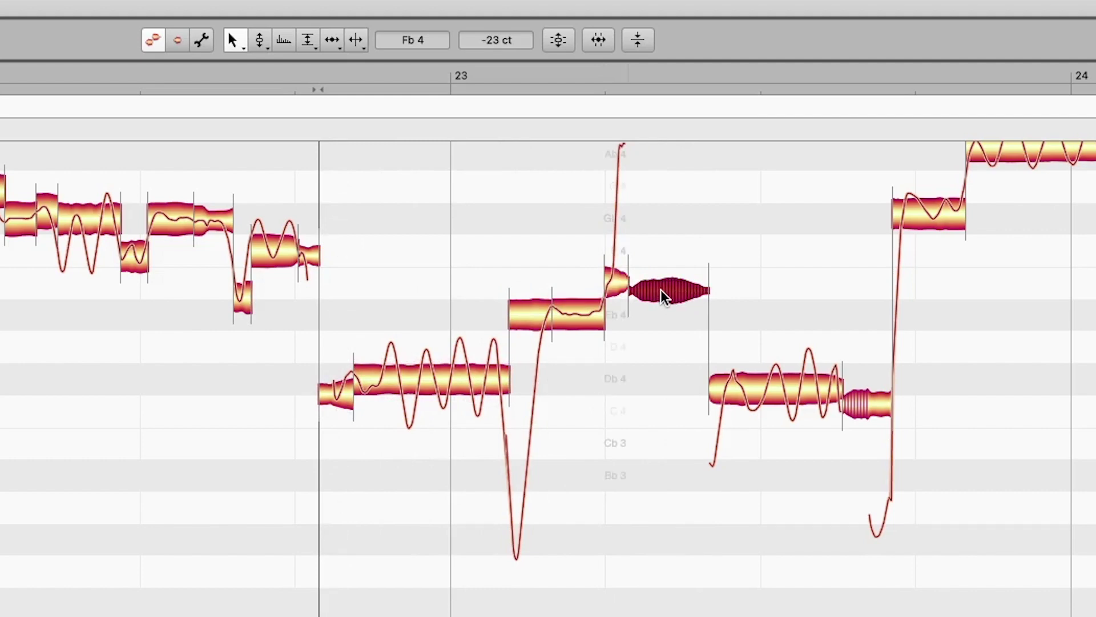
{"action": "left_click", "coordinate": [308, 41]}
{"action": "left_click_drag", "start_coordinate": [669, 291], "coordinate": [672, 333]}
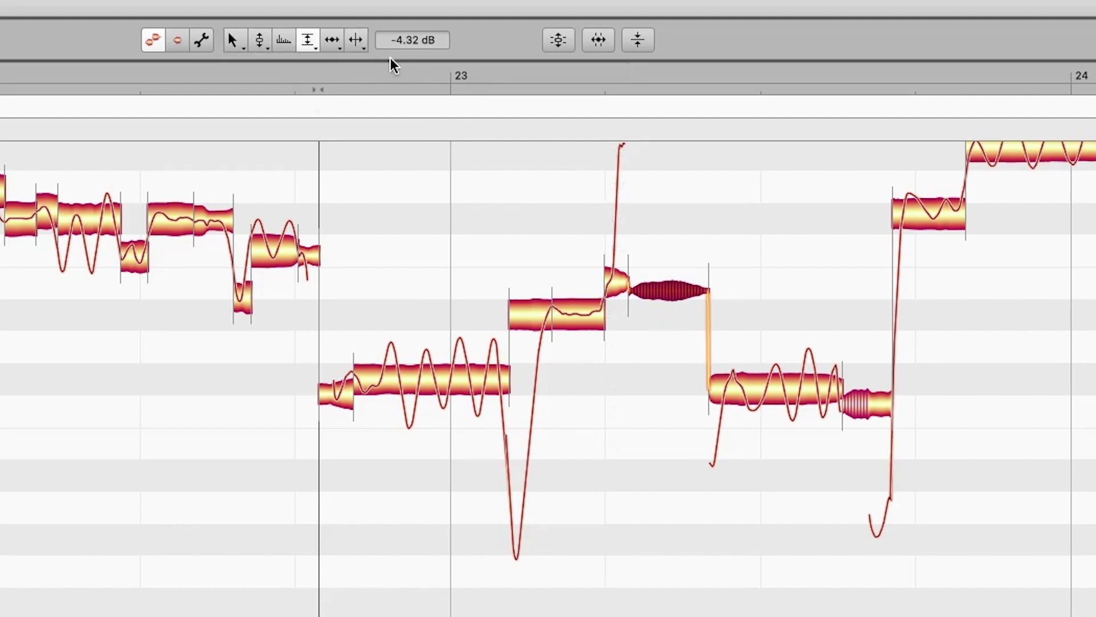
{"action": "left_click", "coordinate": [233, 45]}
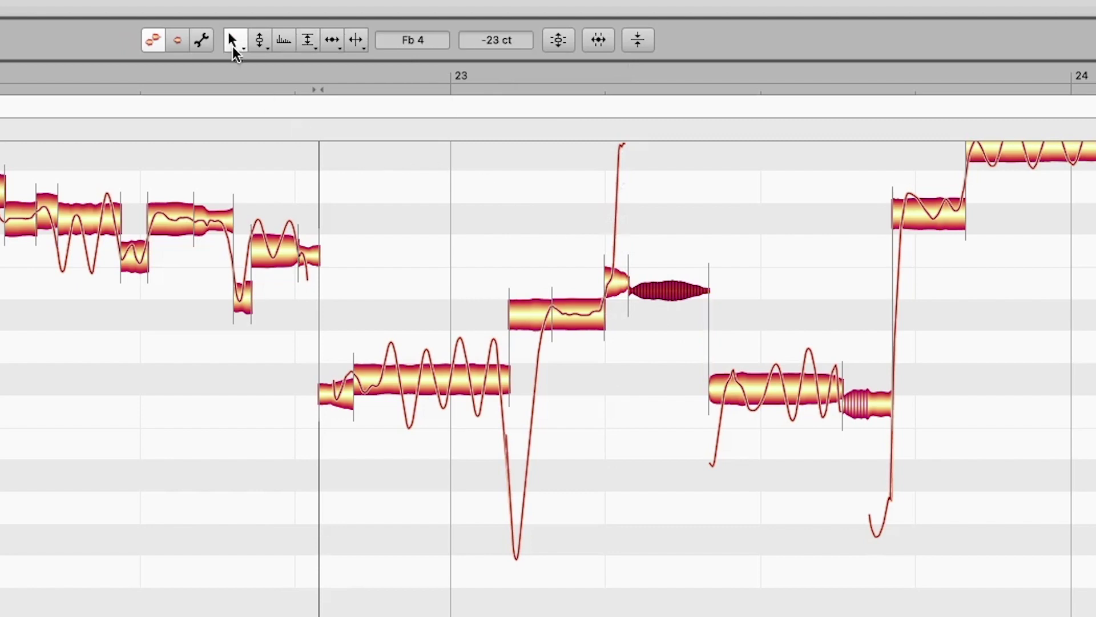
{"action": "key", "text": "space"}
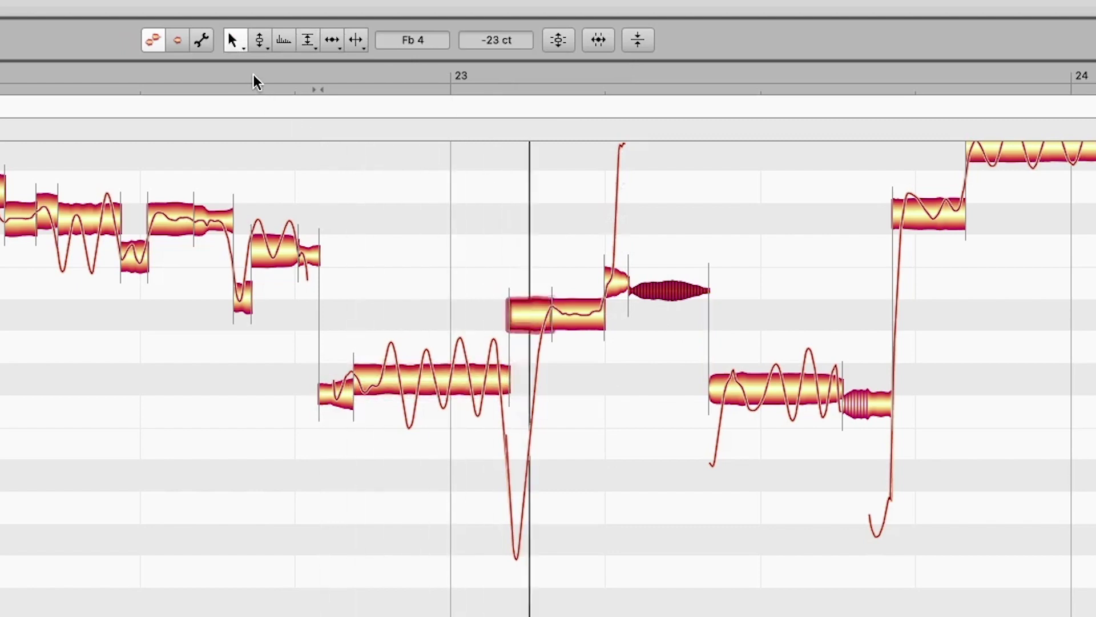
{"action": "key", "text": "space"}
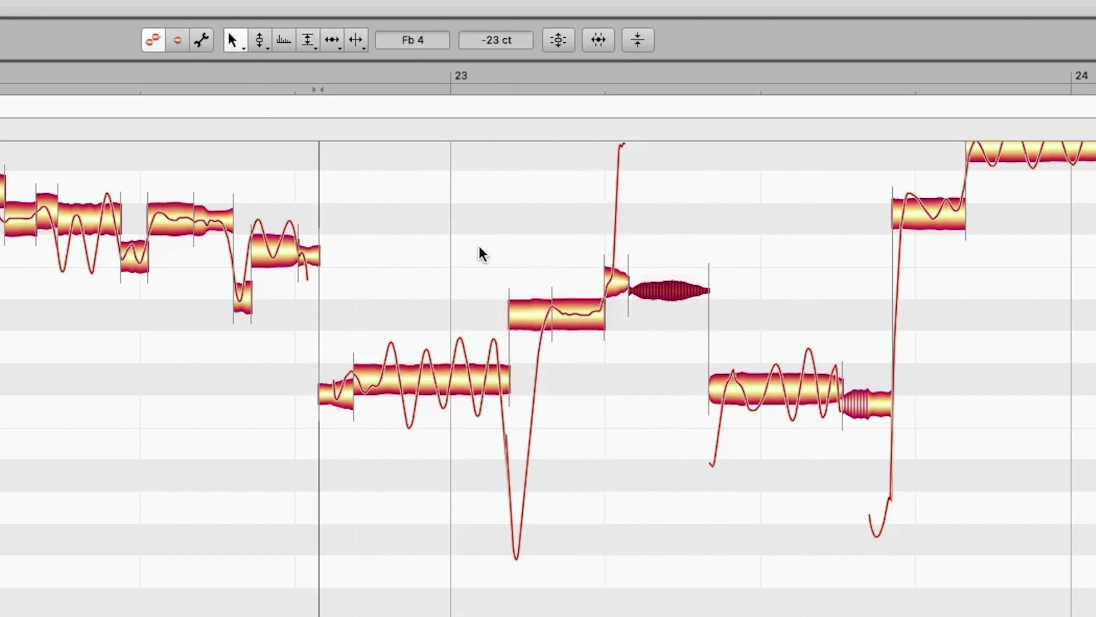
Play the vocal from 19|3|000 at the CH1 marker to hear how the first chorus opens
{"action": "scroll", "coordinate": [479, 235], "scroll_direction": "right", "scroll_amount": 15}
{"action": "scroll", "coordinate": [479, 234], "scroll_direction": "up", "scroll_amount": 3}
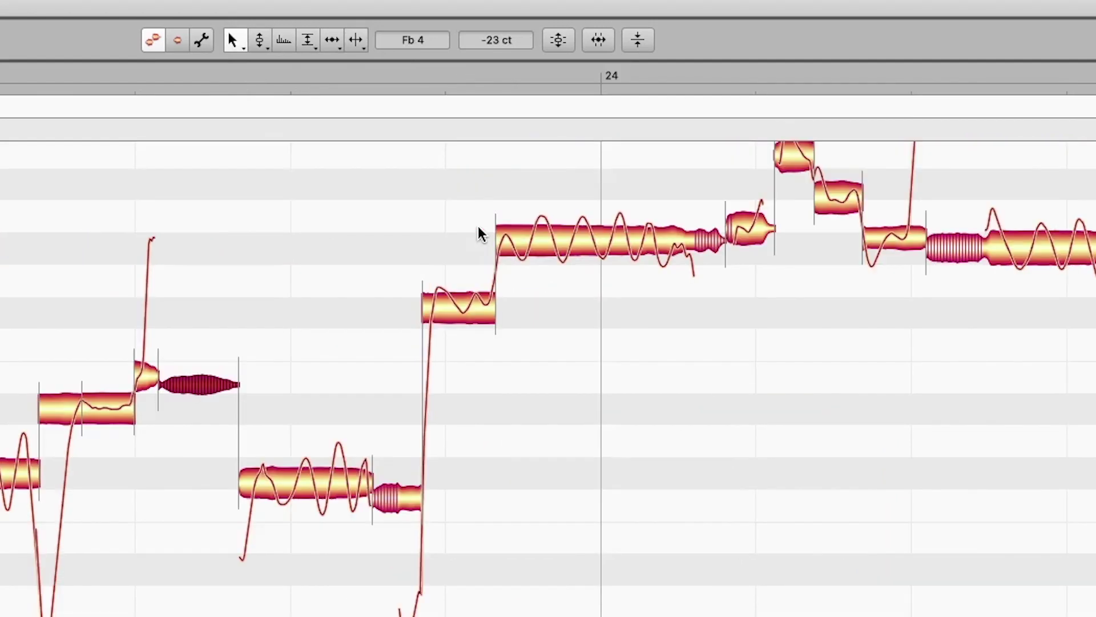
{"action": "scroll", "coordinate": [479, 234], "scroll_direction": "left", "scroll_amount": 5}
{"action": "right_click", "coordinate": [412, 276]}
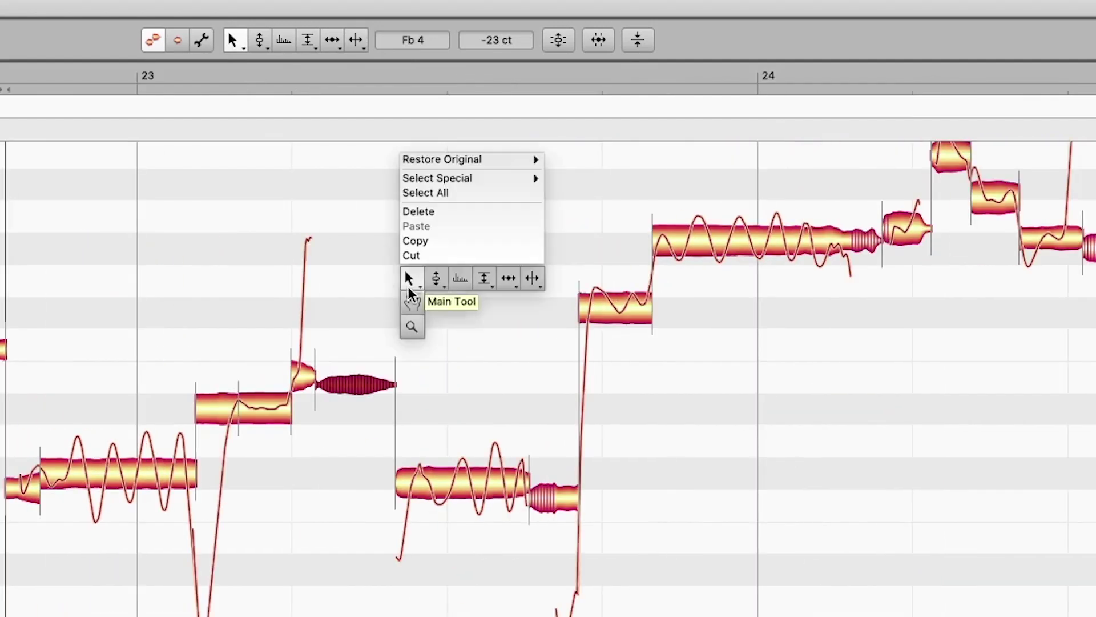
{"action": "left_click", "coordinate": [411, 323]}
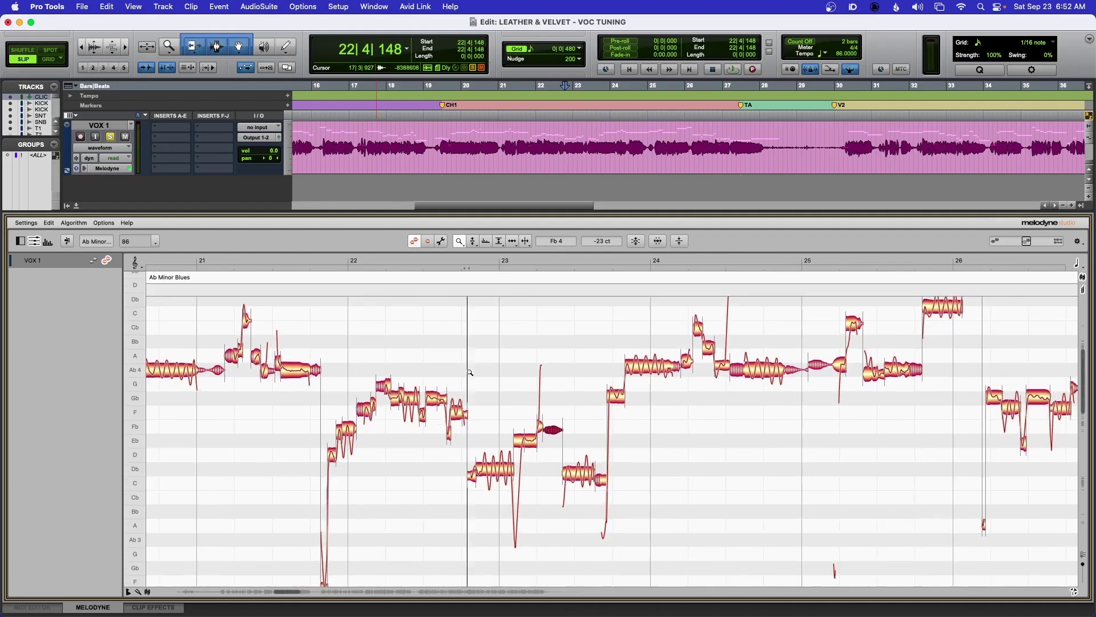
{"action": "mouse_move", "coordinate": [470, 373]}
{"action": "left_mouse_down"}
{"action": "mouse_move", "coordinate": [453, 350]}
{"action": "mouse_move", "coordinate": [456, 358]}
{"action": "left_mouse_up"}
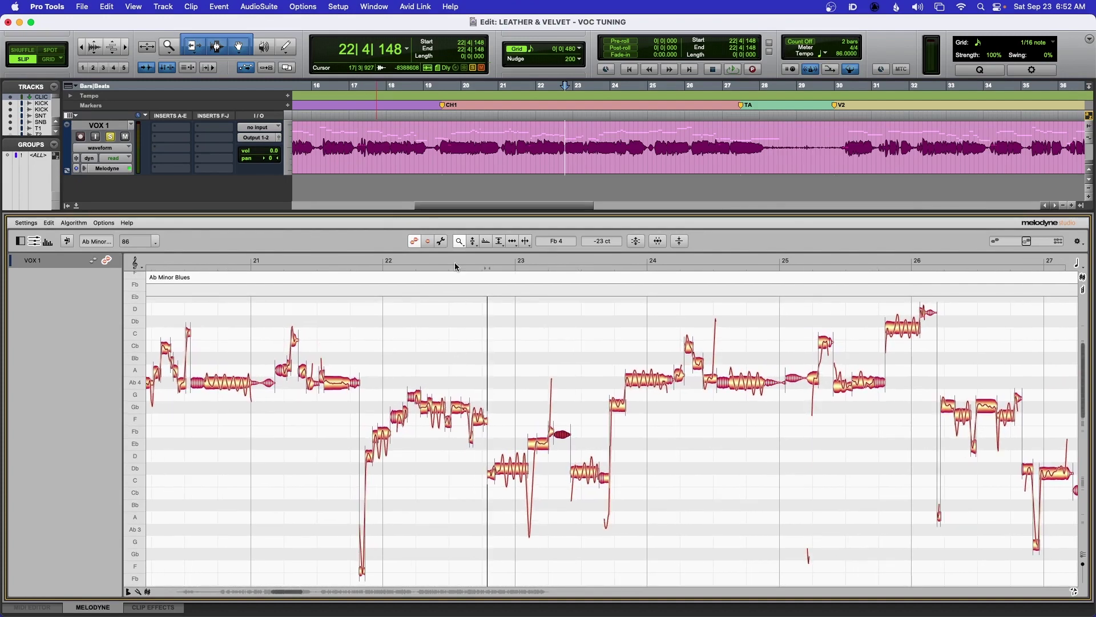
{"action": "left_click", "coordinate": [444, 107]}
{"action": "key", "text": "space"}
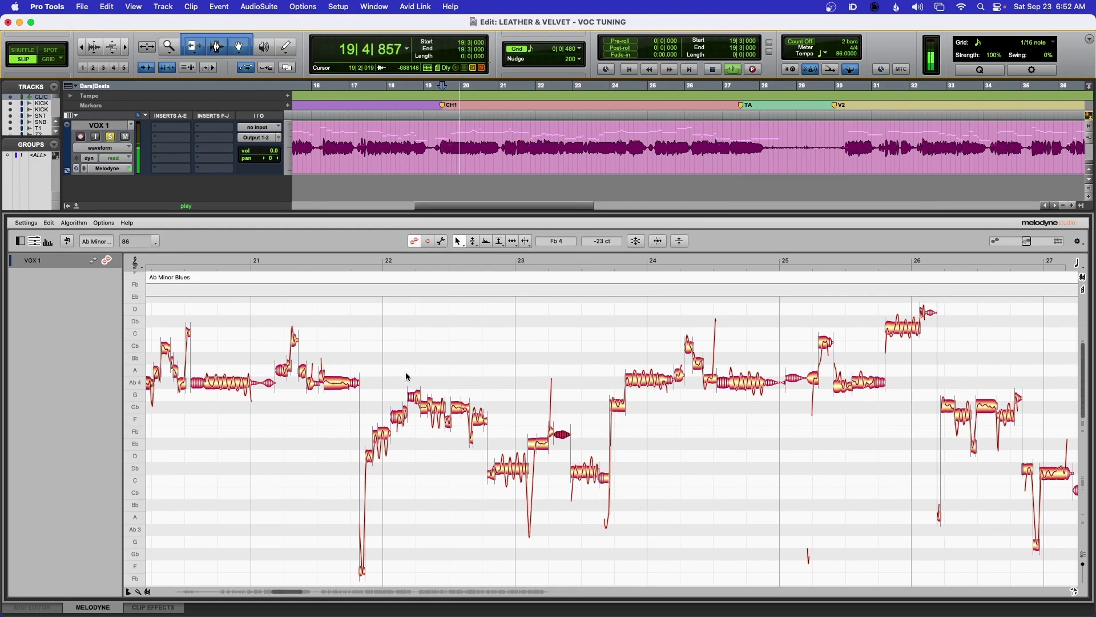
{"action": "key", "text": "space"}
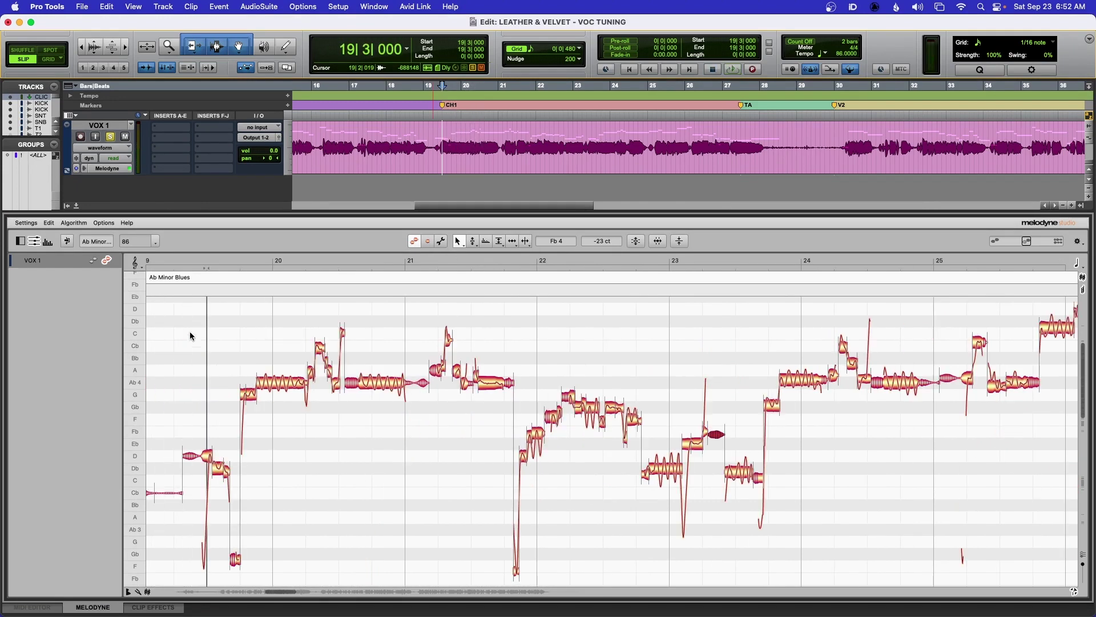
Compare by ear the rise into the high note before bar 20 with the matching phrase before bar 24
{"action": "left_click", "coordinate": [186, 265]}
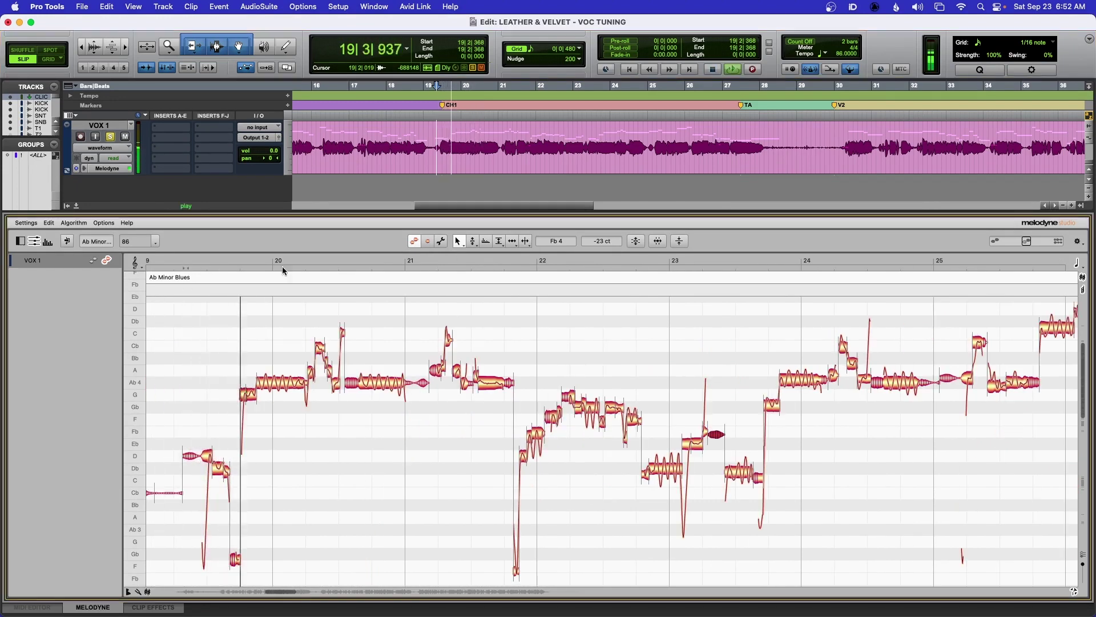
{"action": "key", "text": "space"}
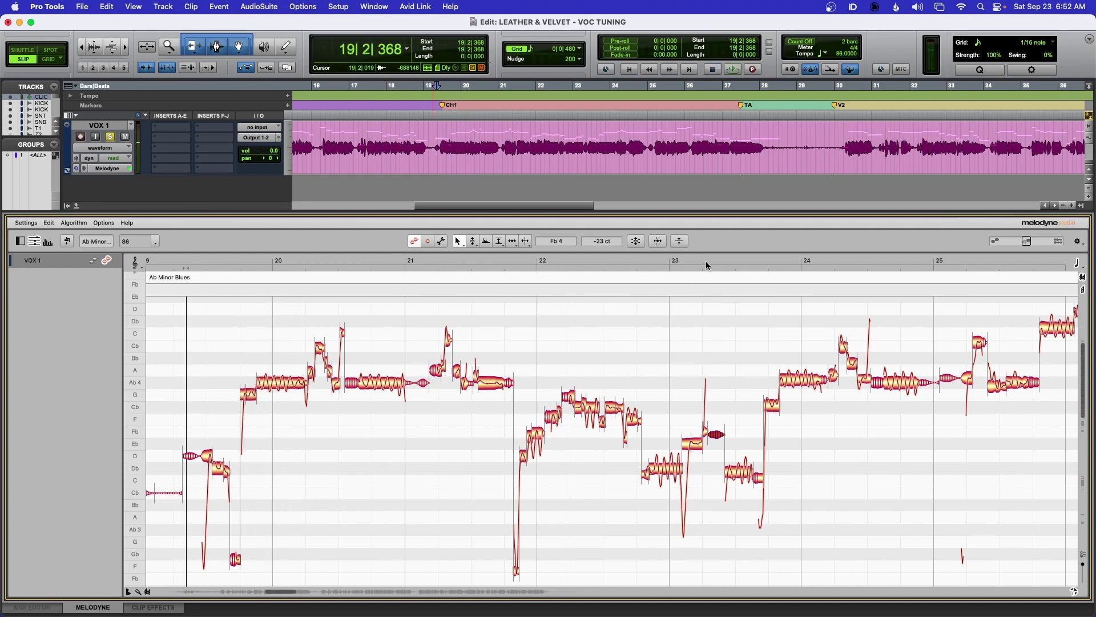
{"action": "left_click", "coordinate": [706, 264]}
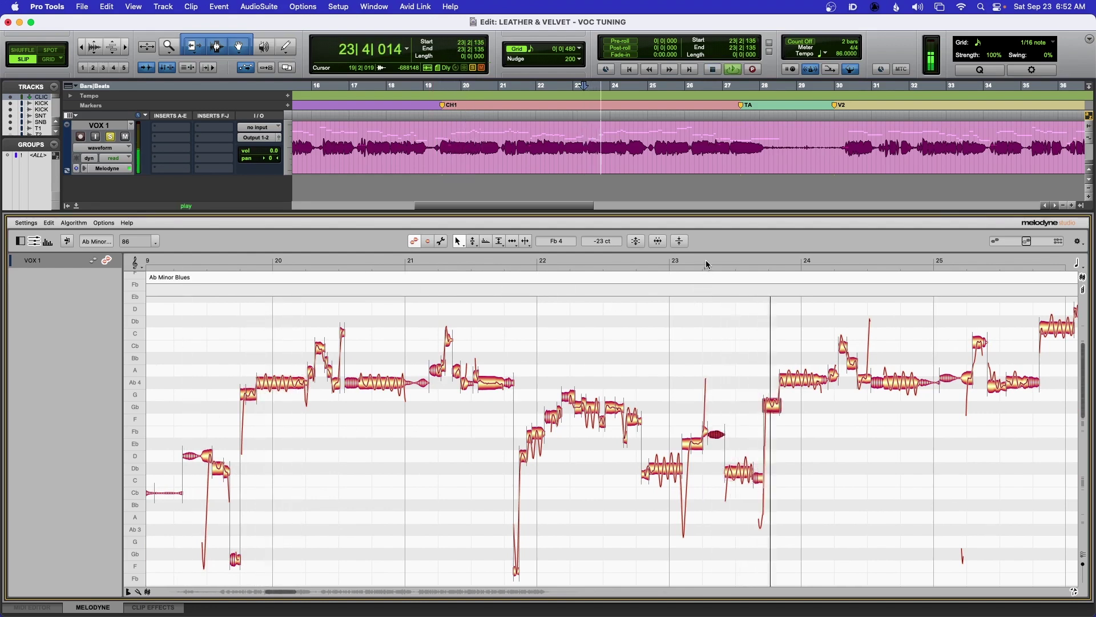
{"action": "key", "text": "space"}
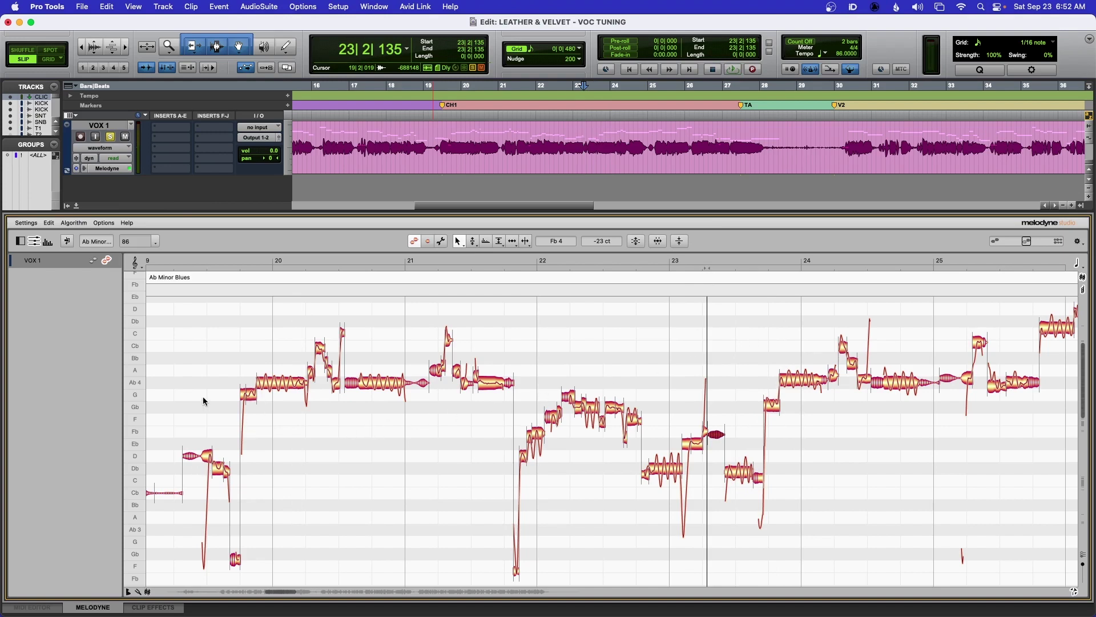
{"action": "left_click", "coordinate": [183, 259]}
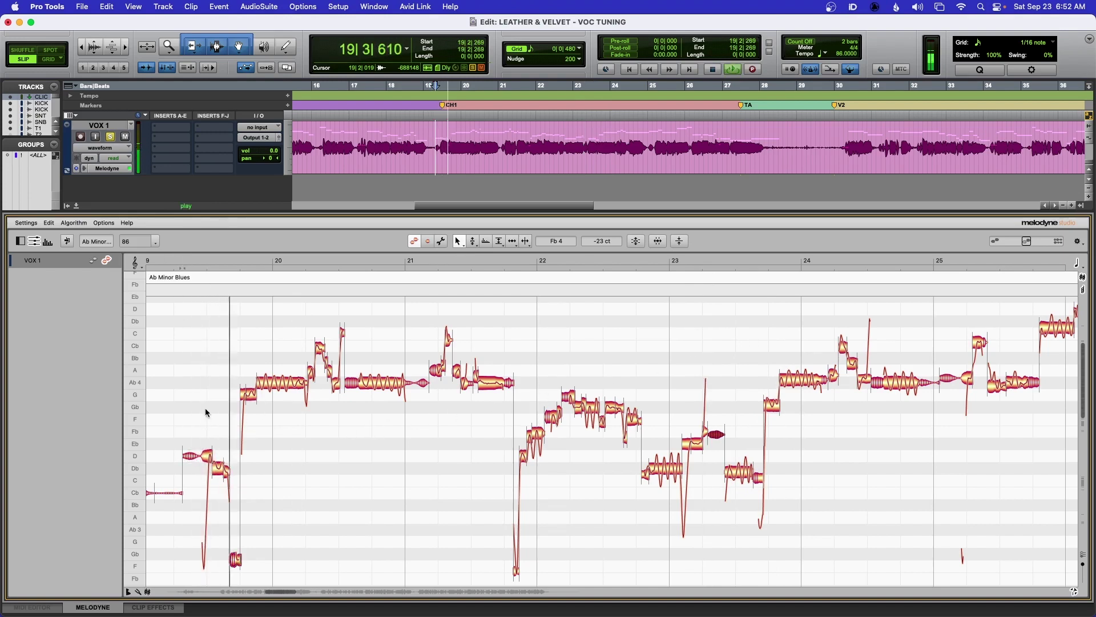
{"action": "key", "text": "space"}
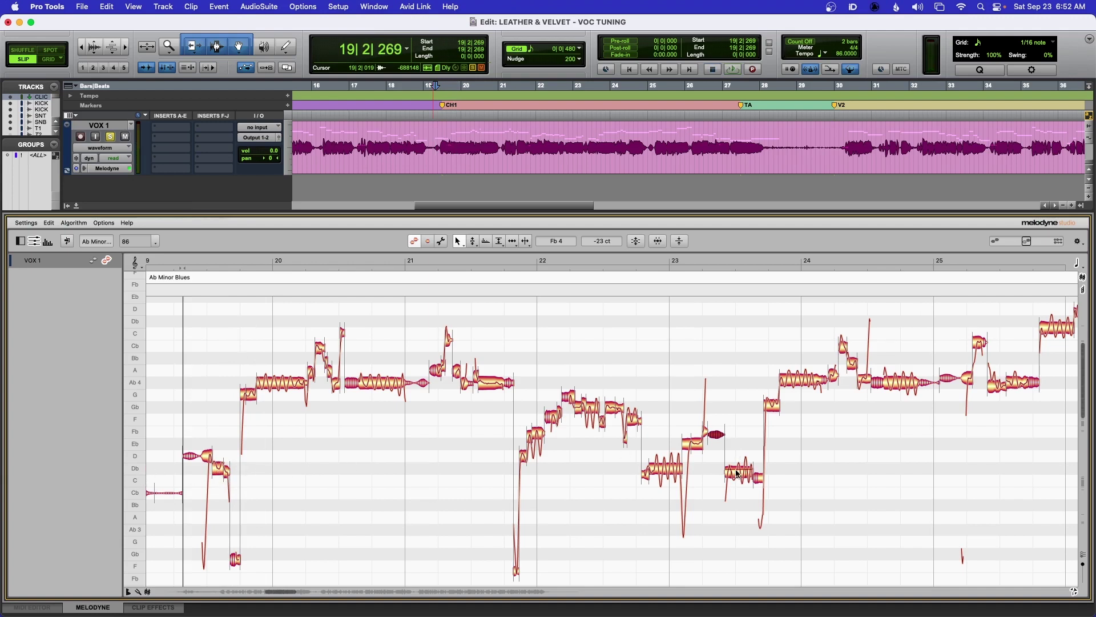
{"action": "left_click", "coordinate": [713, 259]}
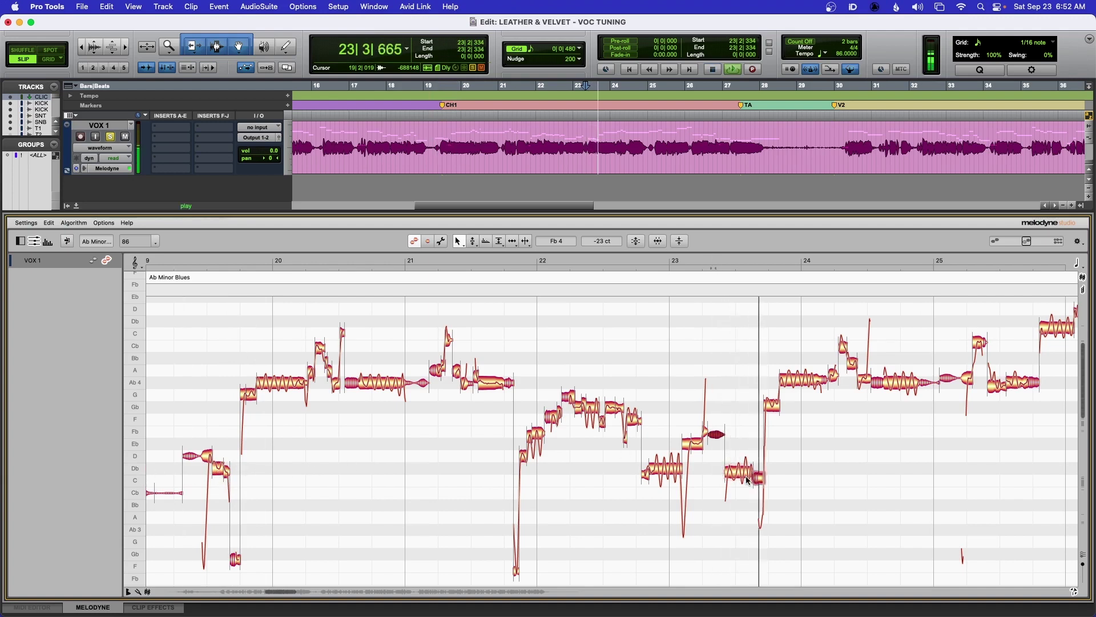
{"action": "key", "text": "space"}
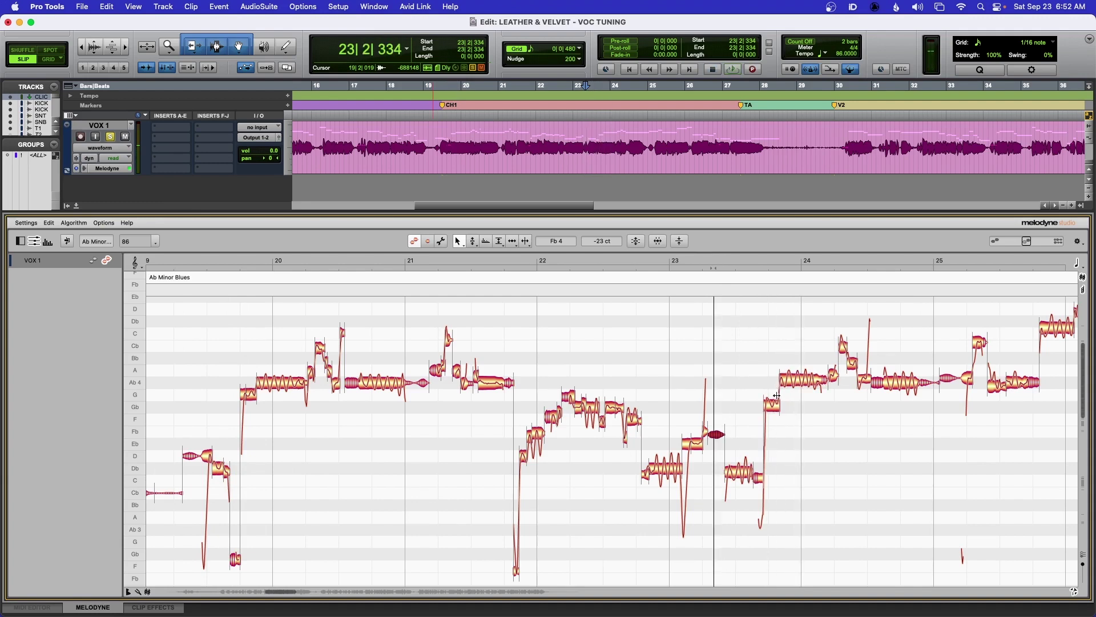
Check the pitch of the short notes leading into the long Ab 4 before bars 24 and 20, playing both passages
{"action": "left_click", "coordinate": [773, 407]}
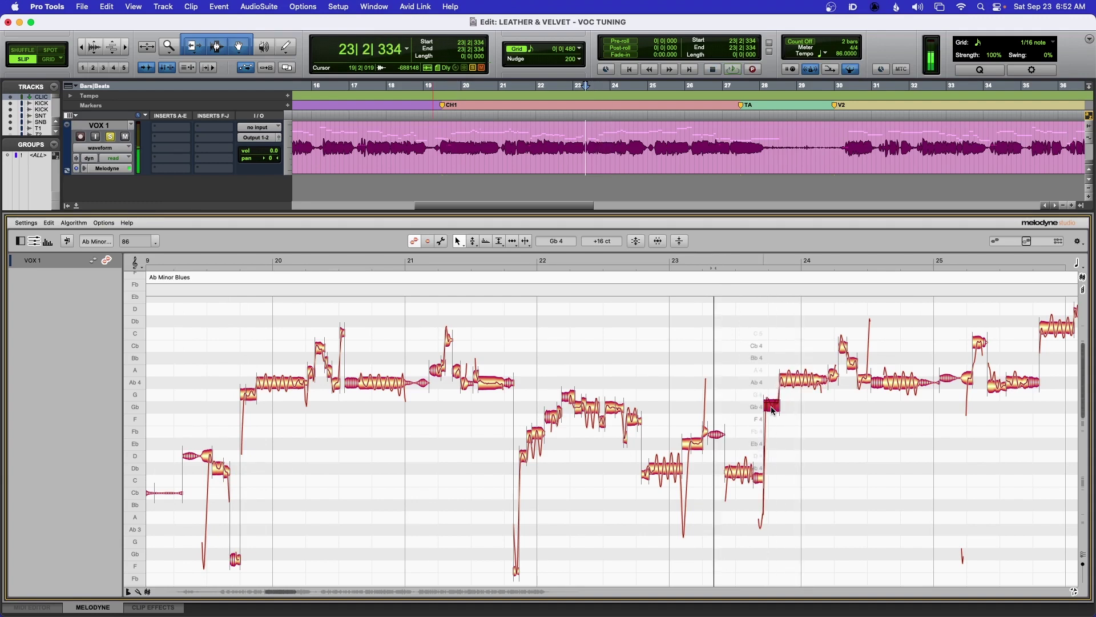
{"action": "left_click", "coordinate": [251, 396]}
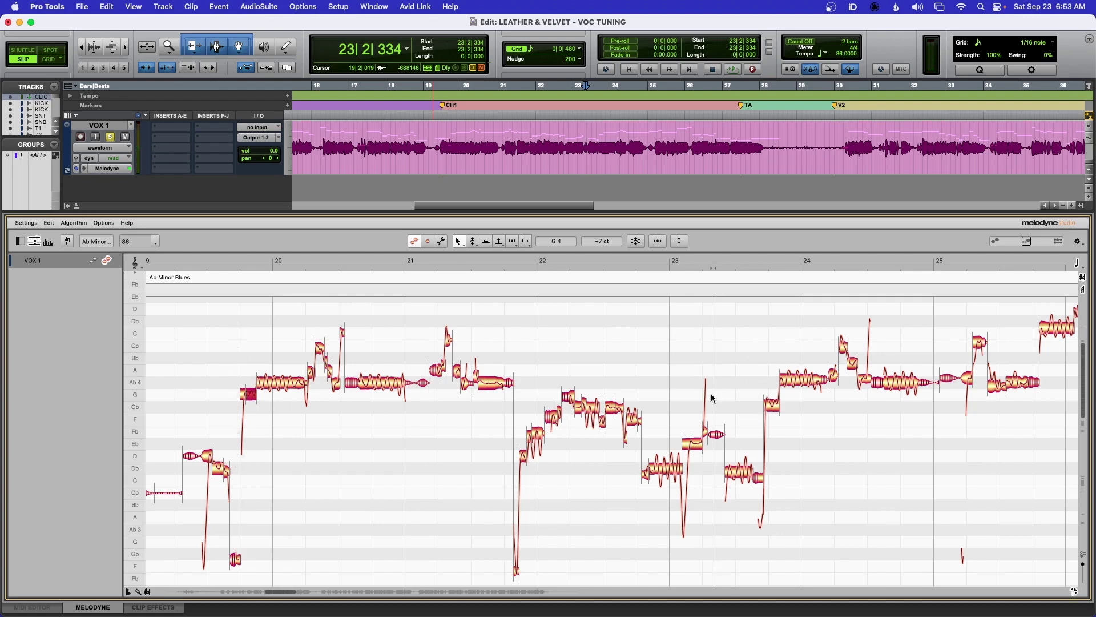
{"action": "left_click", "coordinate": [222, 258]}
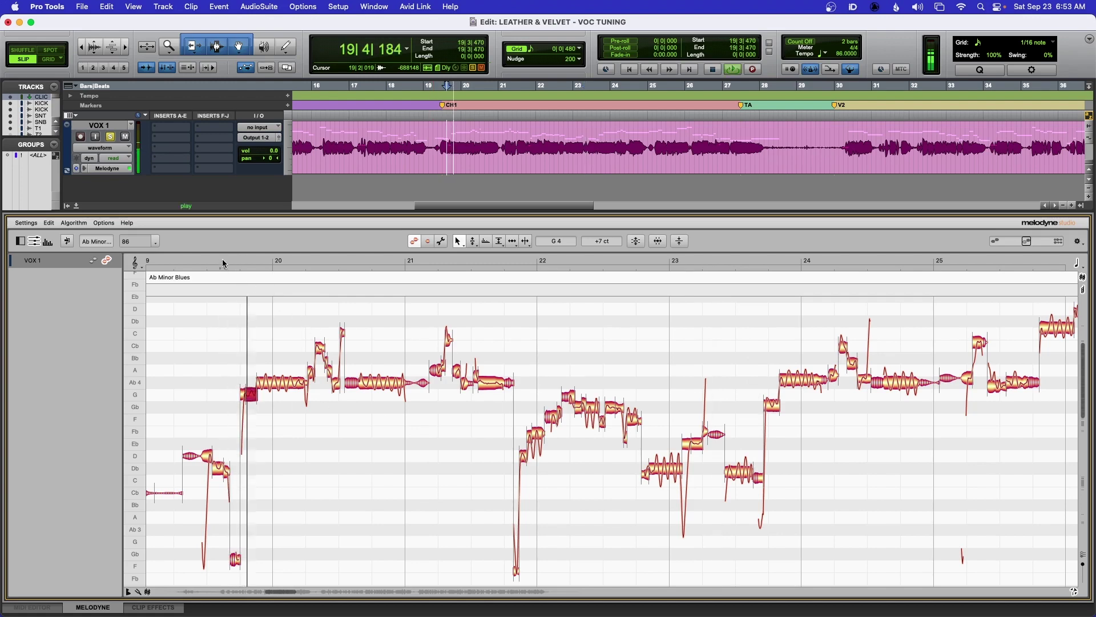
{"action": "left_click", "coordinate": [746, 258]}
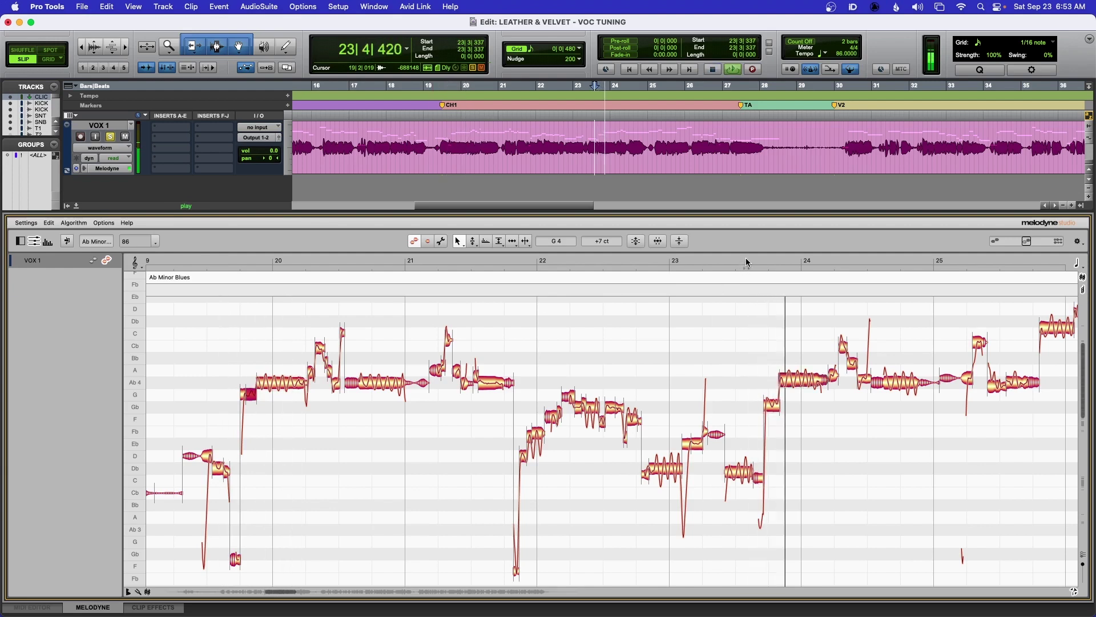
{"action": "key", "text": "space"}
Raise the short note leading into the long Ab 4 before bar 24 to G 4 at +9 ct and replay both phrases
{"action": "left_click", "coordinate": [772, 405]}
{"action": "left_click_drag", "start_coordinate": [773, 408], "coordinate": [773, 393]}
{"action": "left_click", "coordinate": [726, 259]}
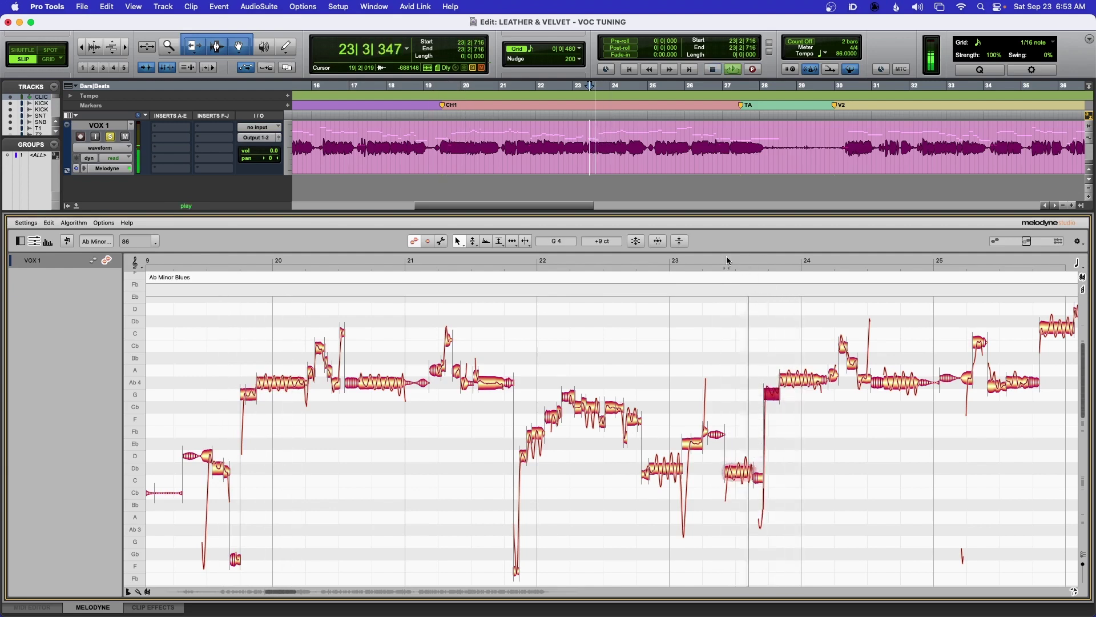
{"action": "left_click", "coordinate": [224, 260]}
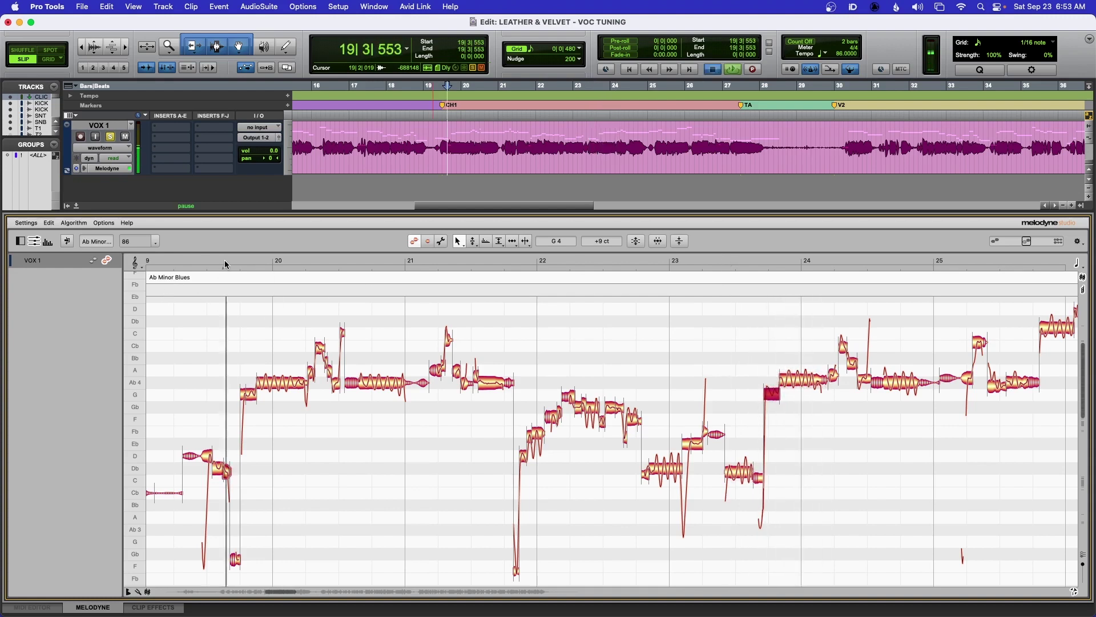
{"action": "left_click", "coordinate": [745, 260]}
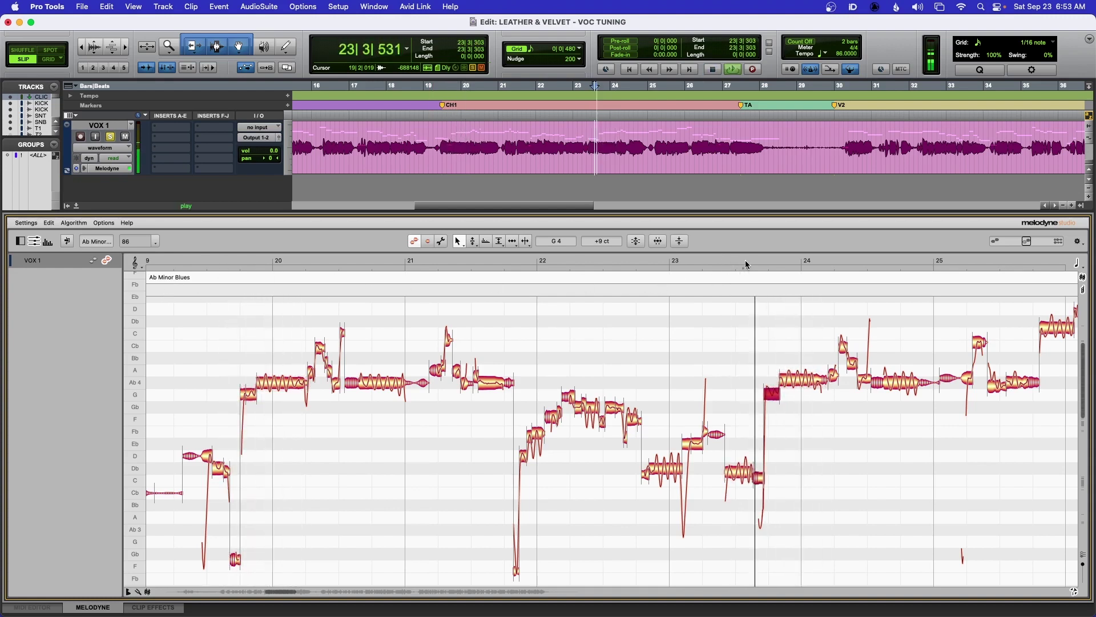
Centre the long note leading into bar 24 on Ab 4 at 0 ct and replay the passage
{"action": "key", "text": "space"}
{"action": "left_click", "coordinate": [801, 380]}
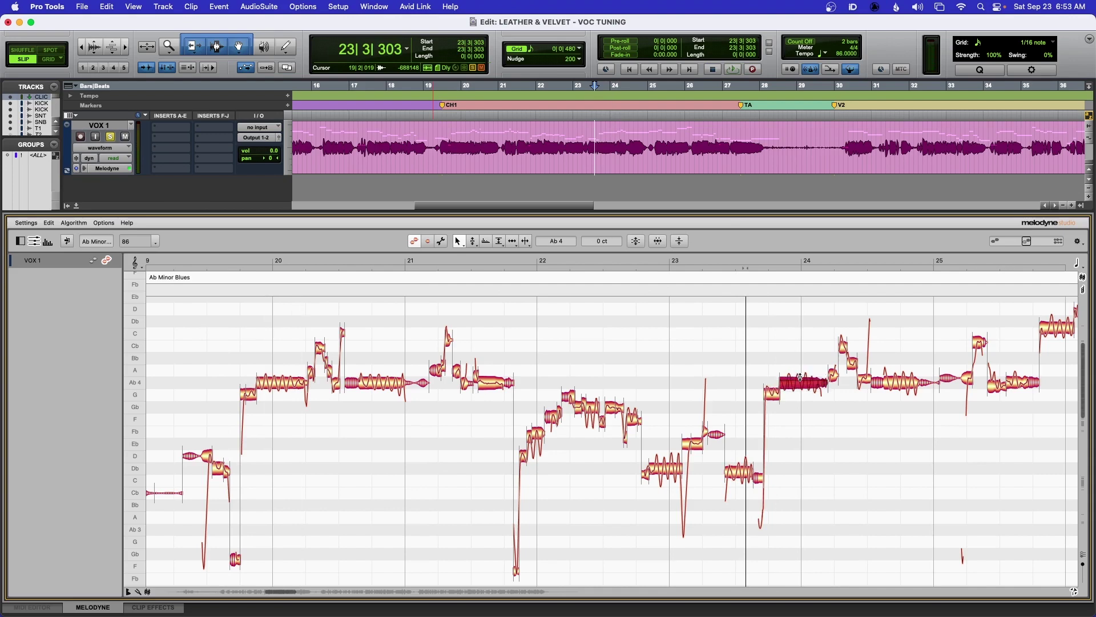
{"action": "key", "text": "space"}
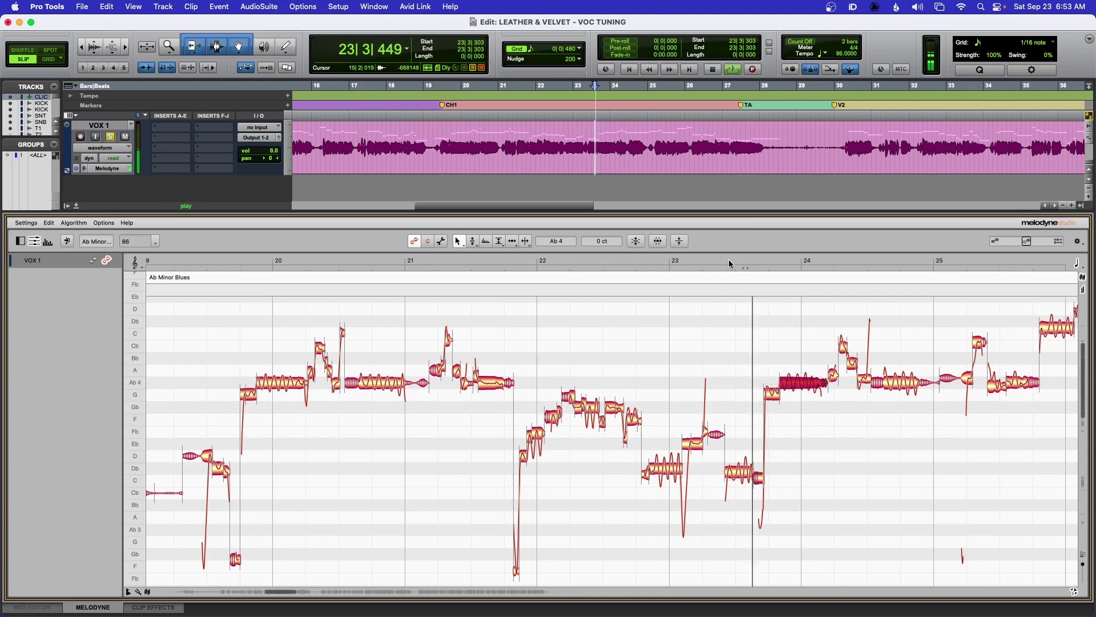
{"action": "key", "text": "space"}
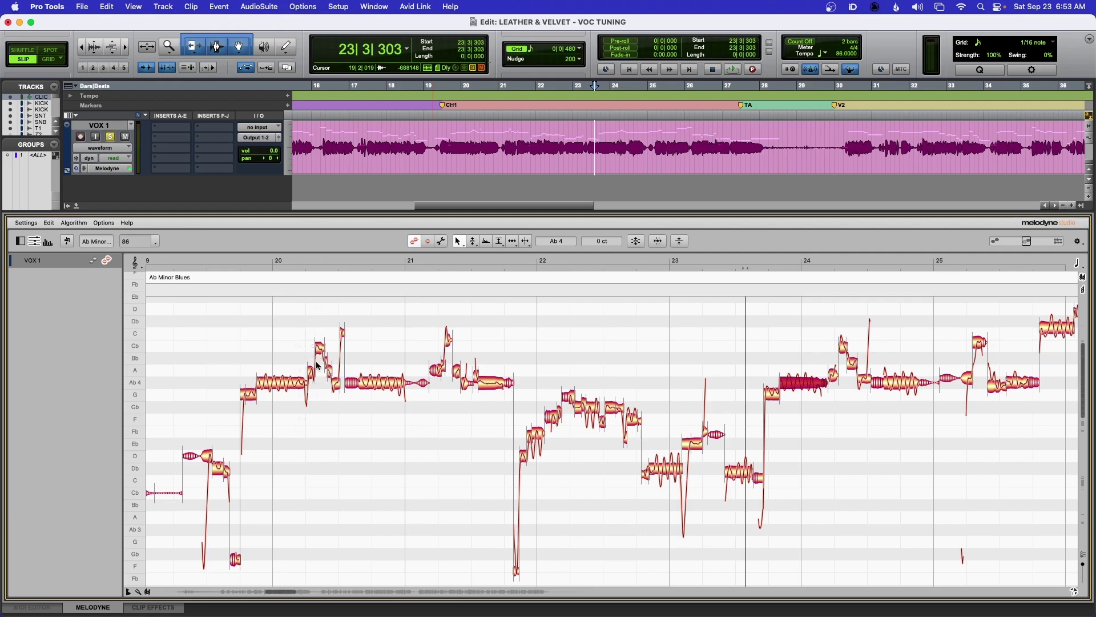
Compare by ear the turn after bar 20 with the matching turn after bar 24
{"action": "left_click", "coordinate": [293, 269]}
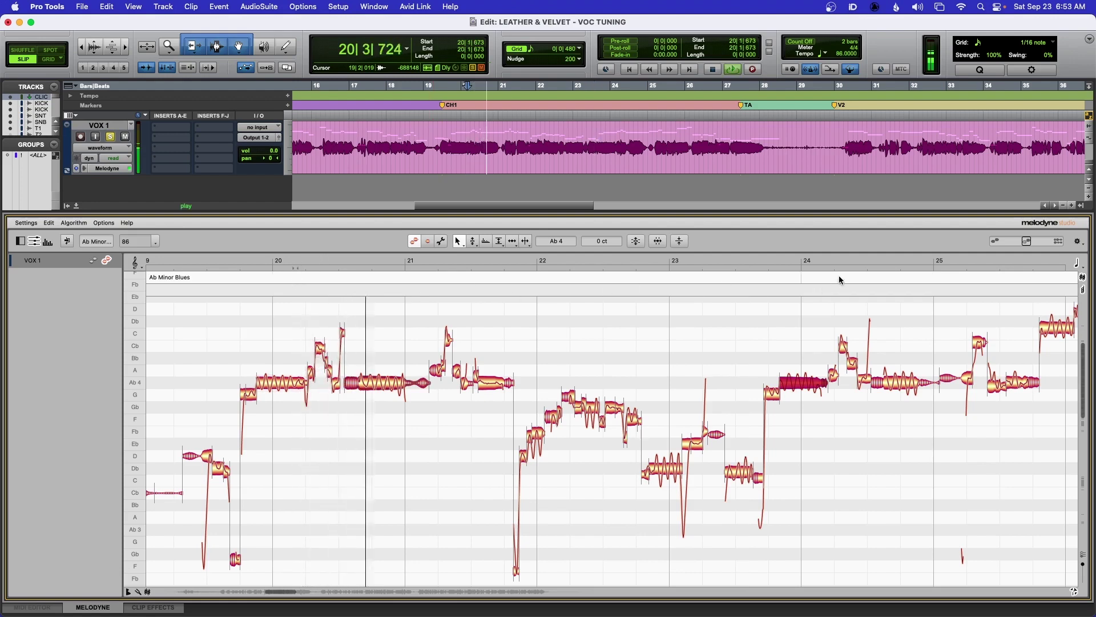
{"action": "left_click", "coordinate": [817, 262]}
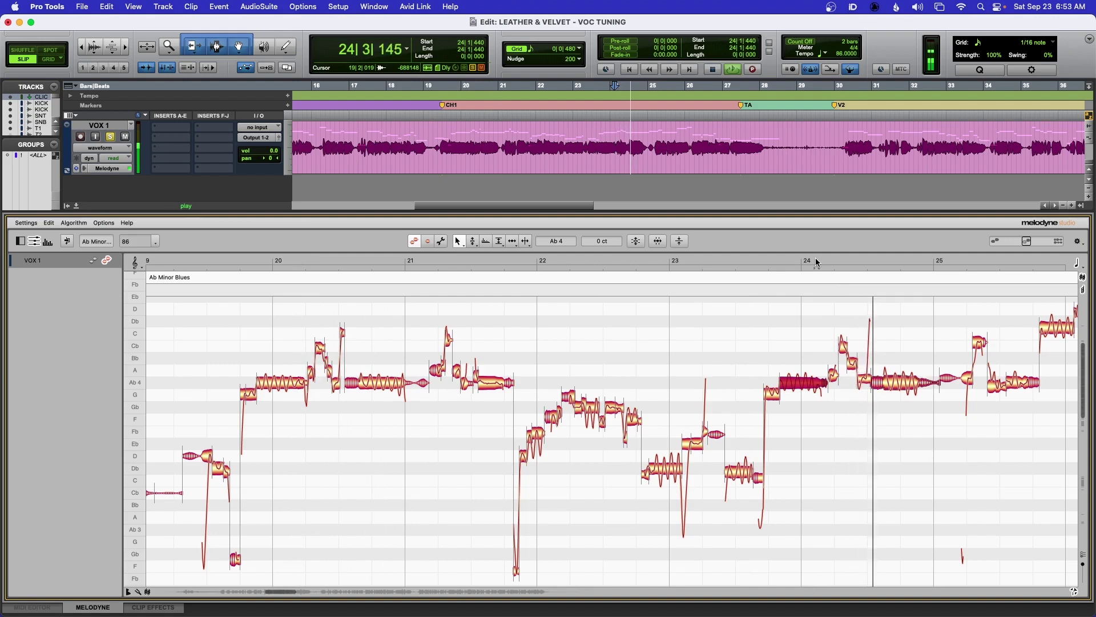
{"action": "key", "text": "space"}
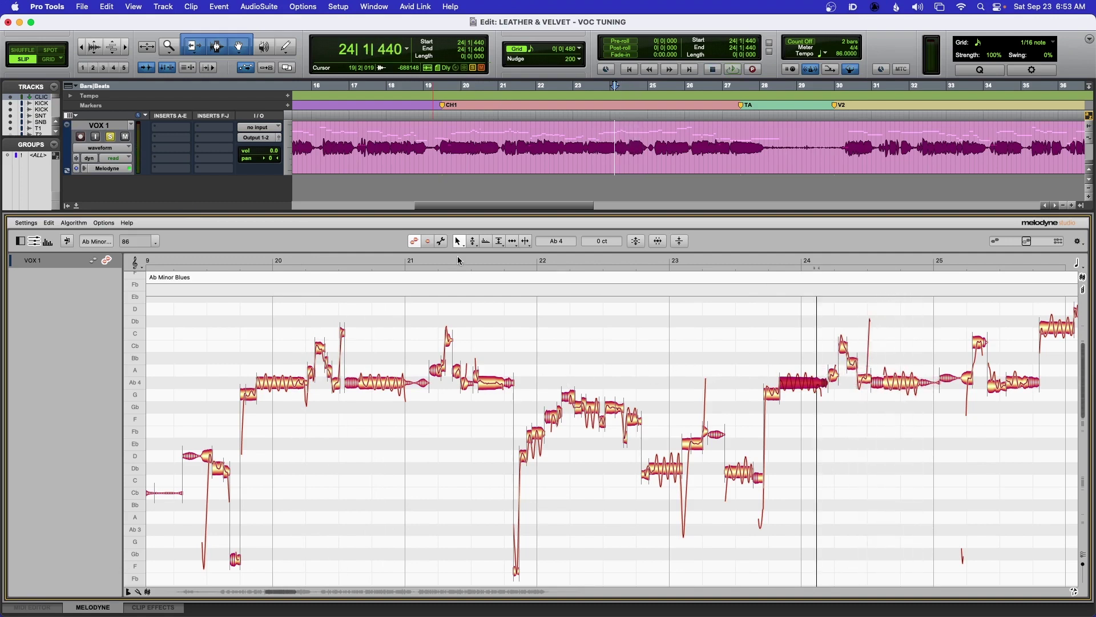
Split the descending note after the peak past bar 24 in two and listen to the phrase up close
{"action": "left_click", "coordinate": [526, 242]}
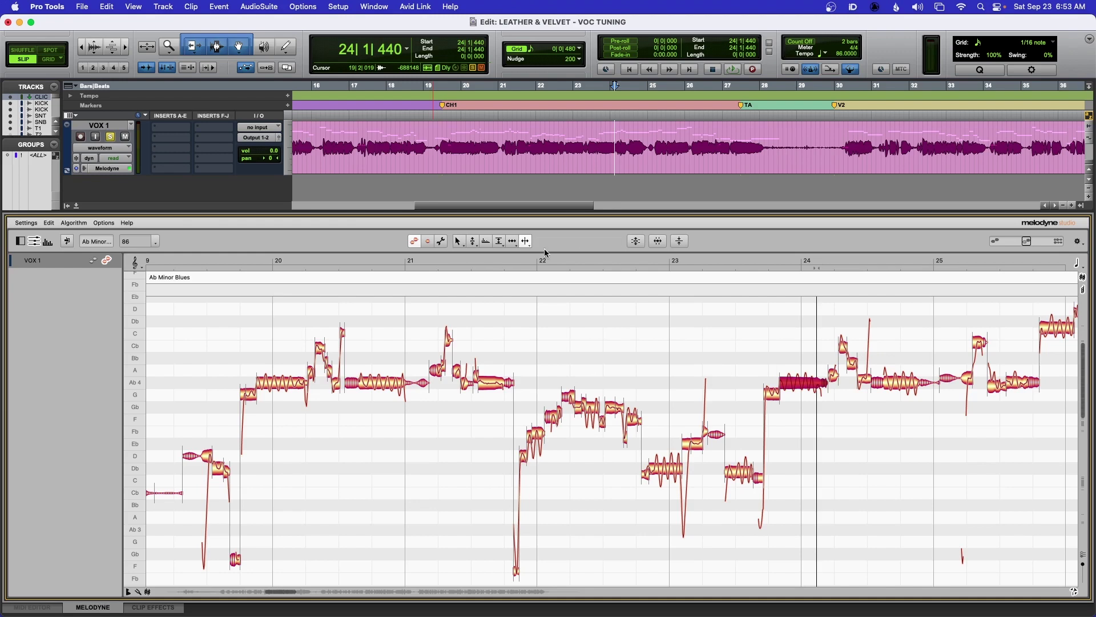
{"action": "left_click", "coordinate": [854, 364]}
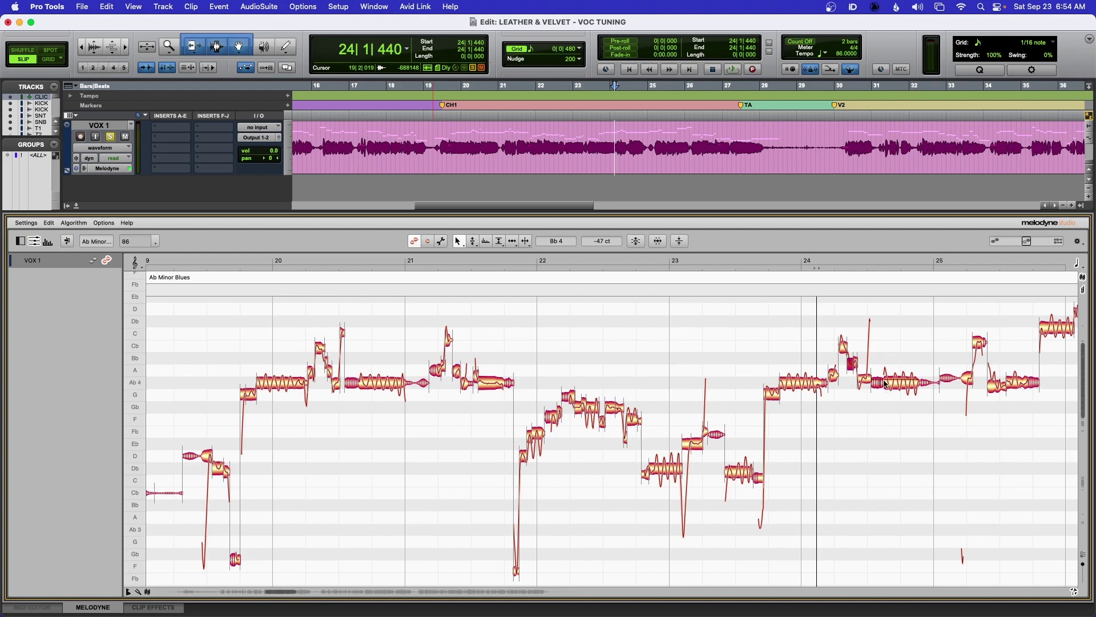
{"action": "scroll", "coordinate": [763, 405], "scroll_direction": "right", "scroll_amount": 10}
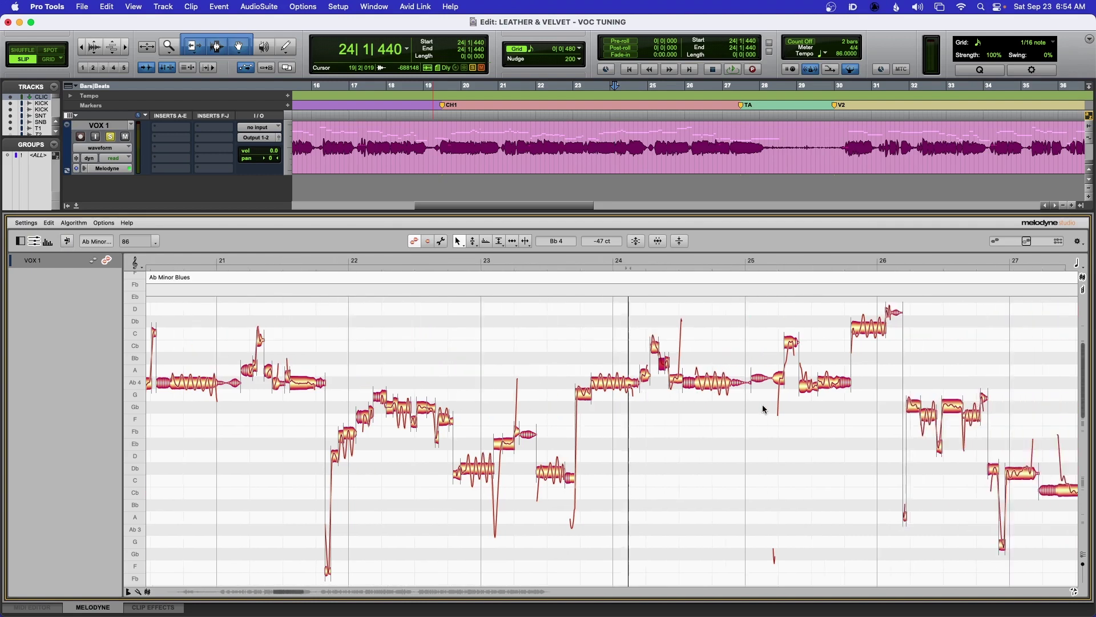
{"action": "right_click", "coordinate": [574, 435]}
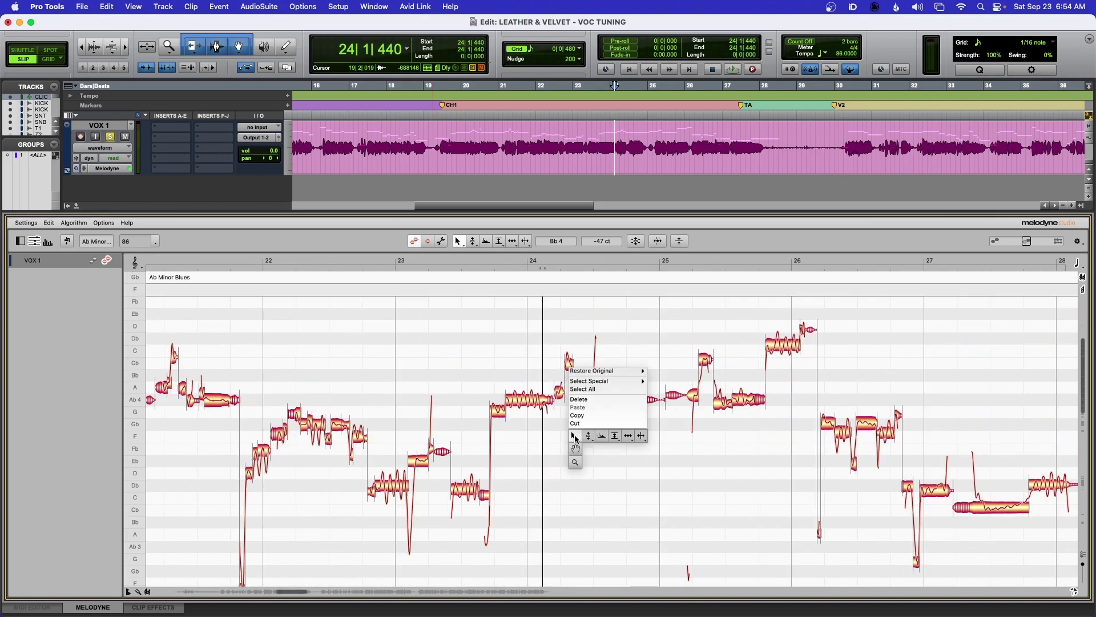
{"action": "left_click", "coordinate": [578, 459]}
{"action": "left_click_drag", "start_coordinate": [577, 460], "coordinate": [675, 461]}
{"action": "key", "text": "space"}
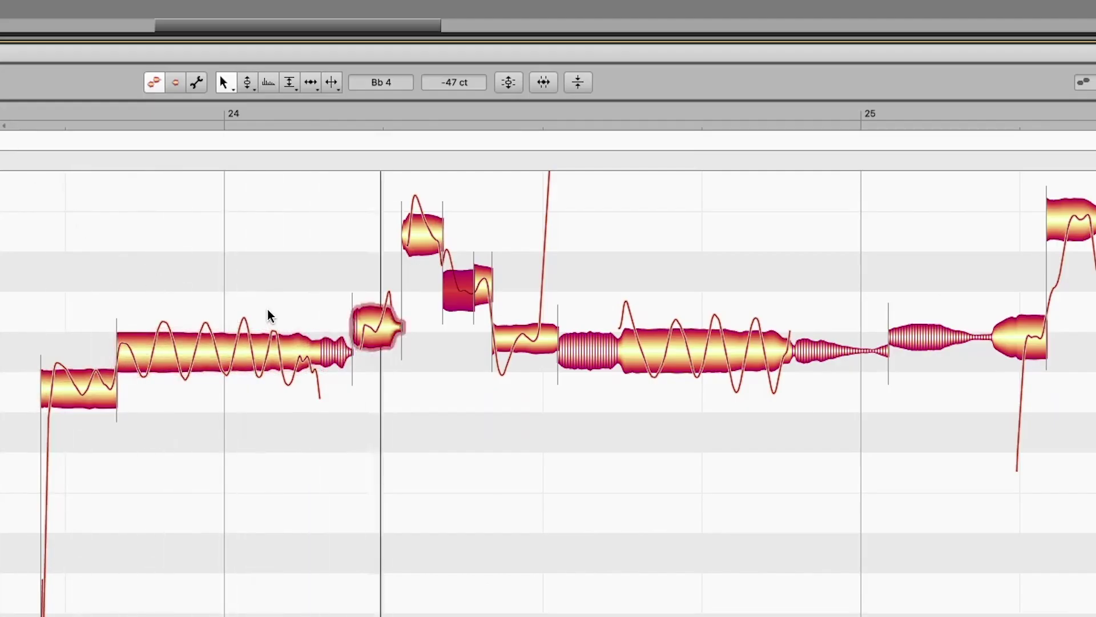
{"action": "scroll", "coordinate": [268, 311], "scroll_direction": "right", "scroll_amount": 3}
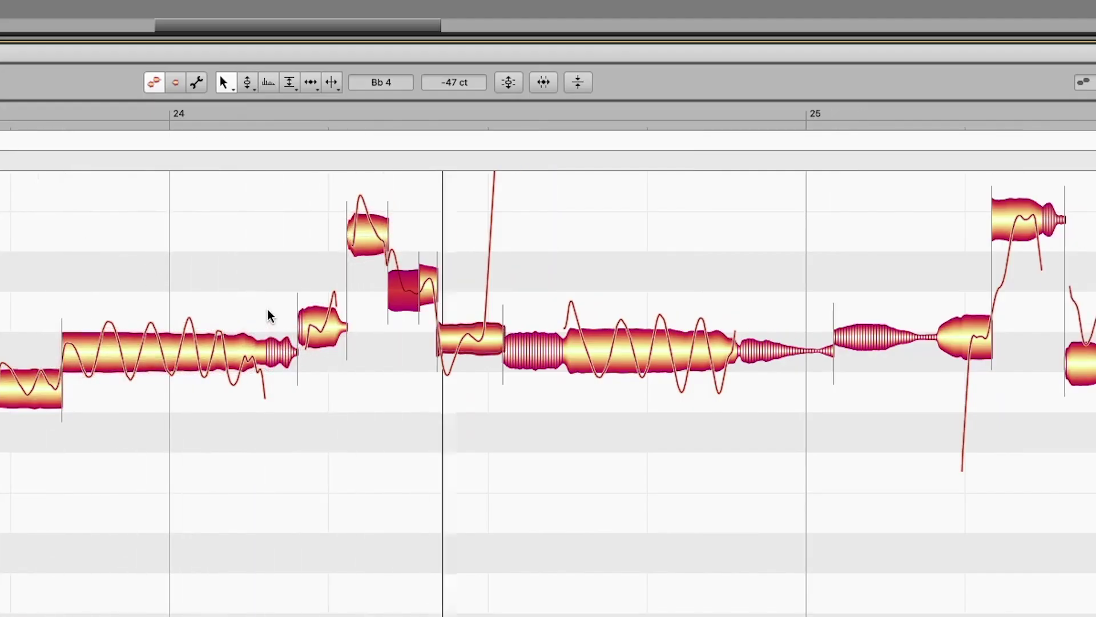
{"action": "key", "text": "space"}
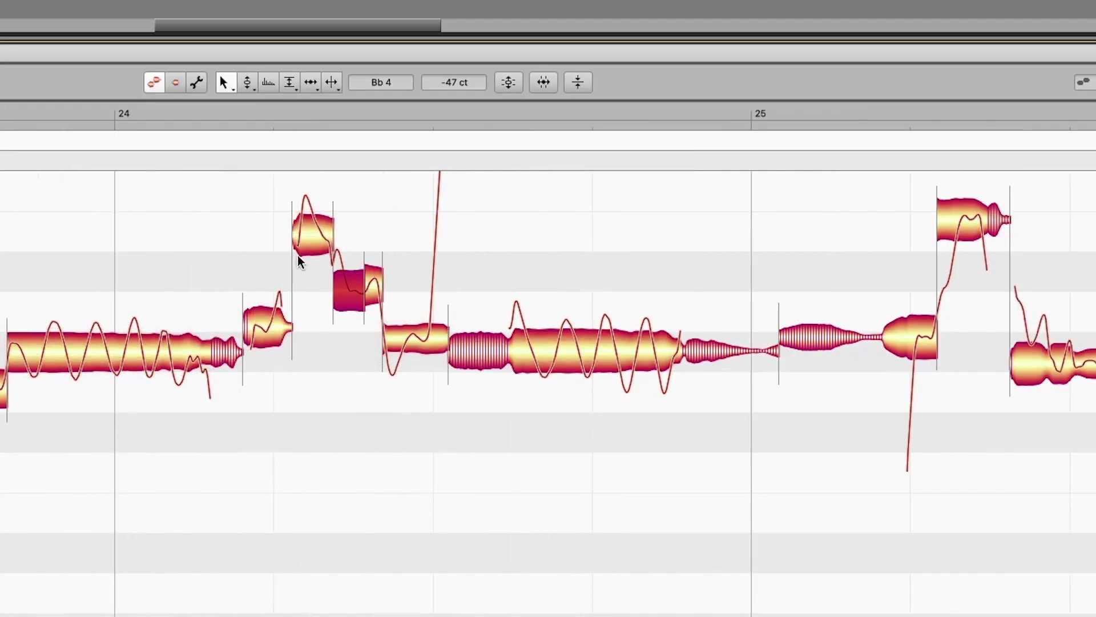
Split the note following the descent, the peak note, and the unpitched start of the long note between bars 24 and 25
{"action": "left_click", "coordinate": [331, 84]}
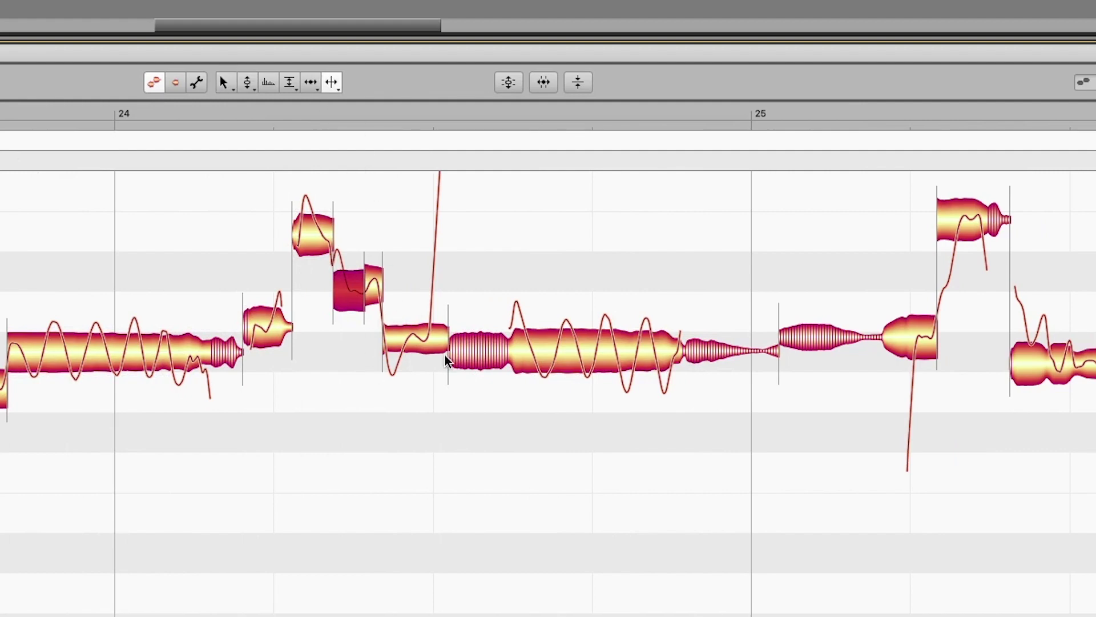
{"action": "left_click", "coordinate": [404, 338]}
{"action": "double_click", "coordinate": [404, 338]}
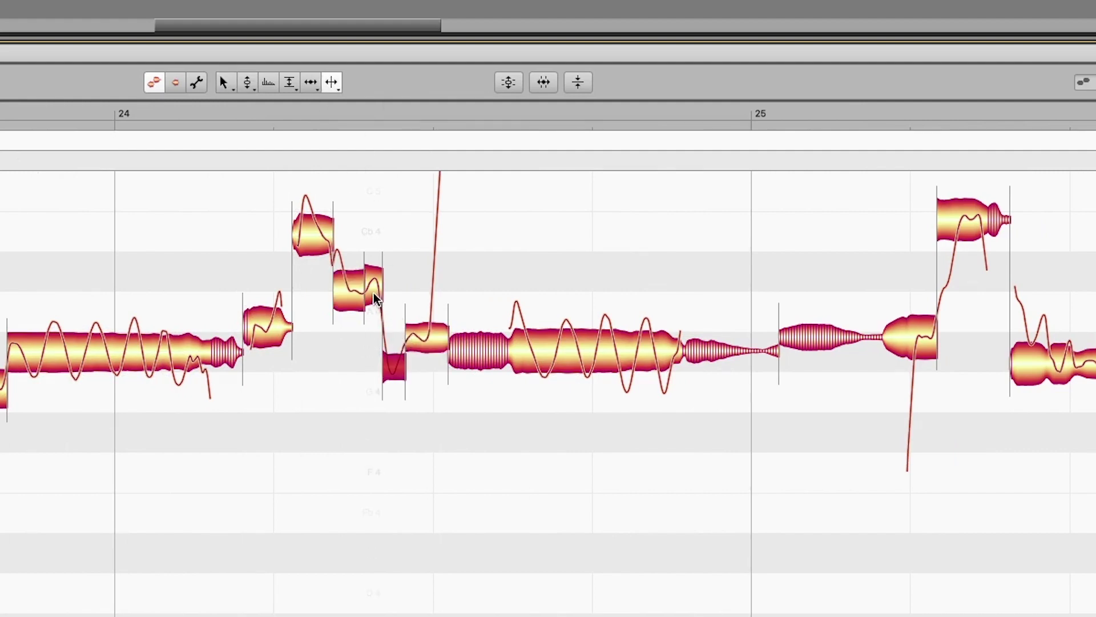
{"action": "double_click", "coordinate": [322, 227]}
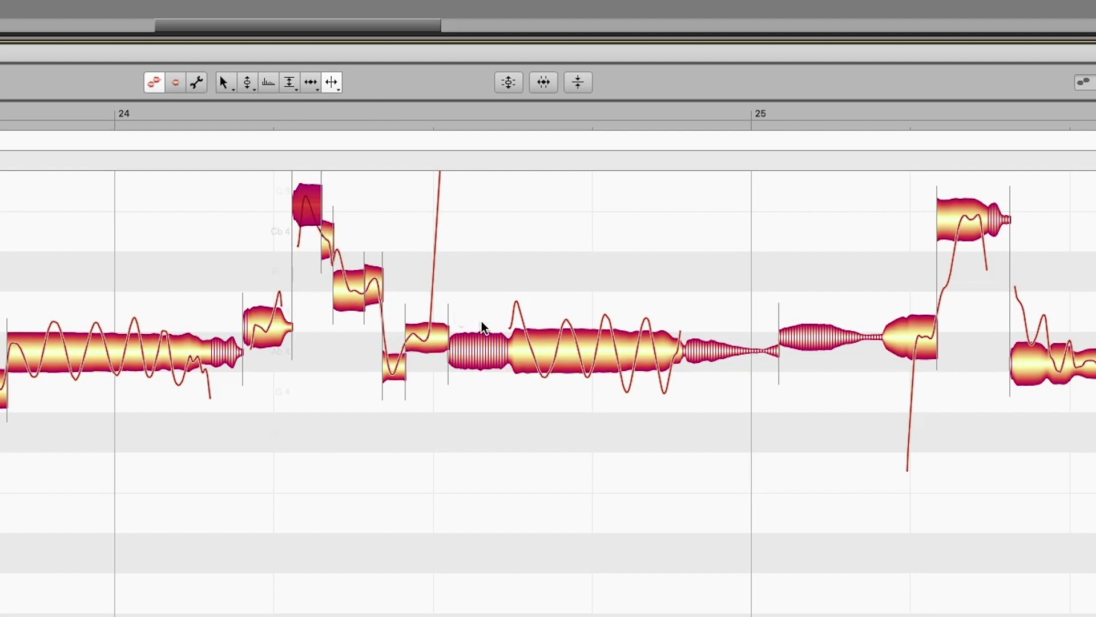
{"action": "left_click", "coordinate": [510, 339]}
{"action": "double_click", "coordinate": [506, 340]}
{"action": "left_click", "coordinate": [223, 82]}
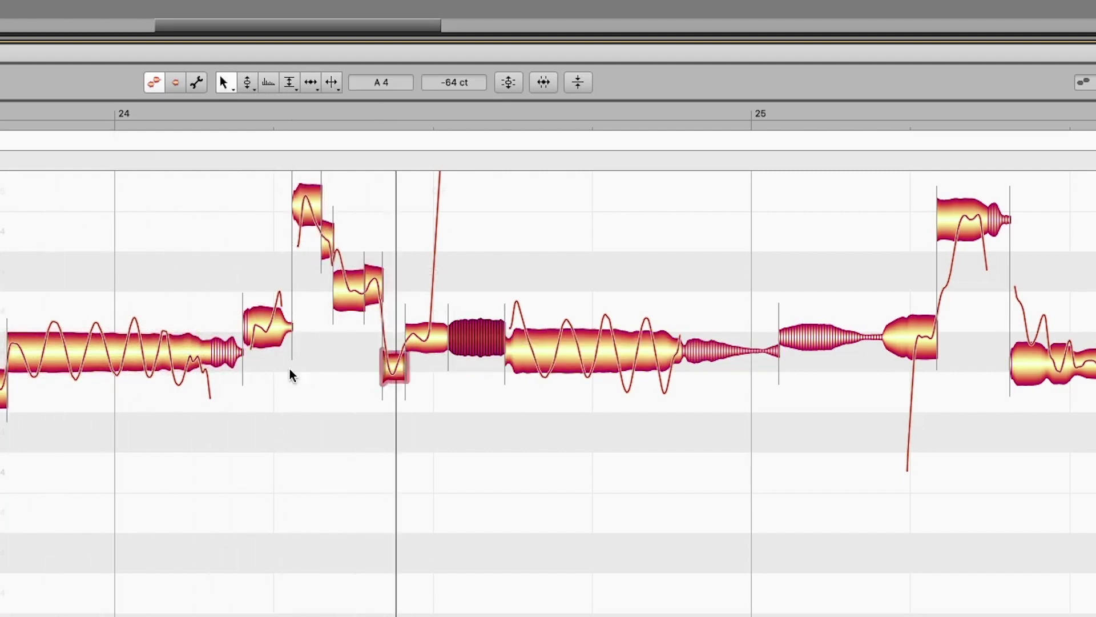
Centre the long note before bar 25 on Ab 4 at 0 ct and play the phrase
{"action": "left_click", "coordinate": [581, 353]}
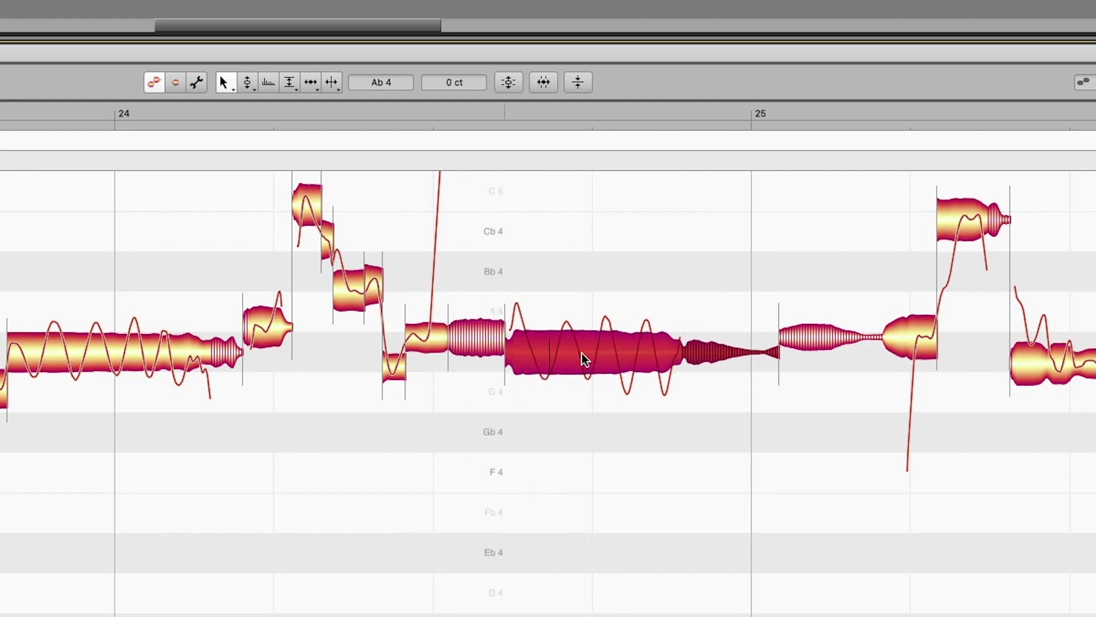
{"action": "left_click", "coordinate": [601, 367]}
{"action": "key", "text": "space"}
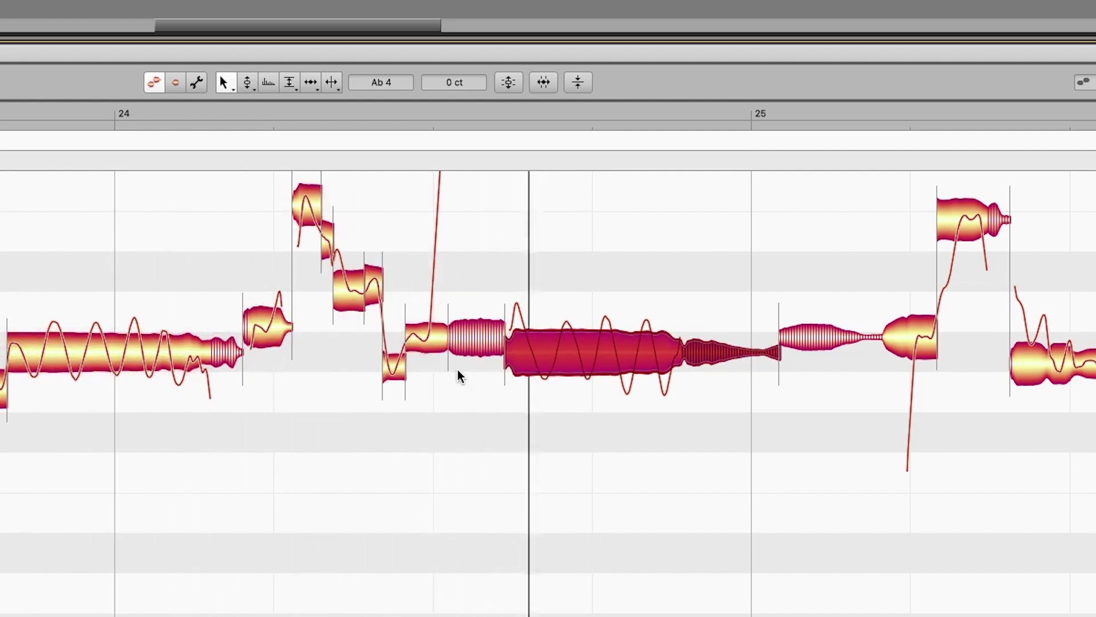
{"action": "key", "text": "space"}
Check the pitches of the short notes after bar 24 and raise the first one to A 4 at -5 ct
{"action": "left_click", "coordinate": [264, 324]}
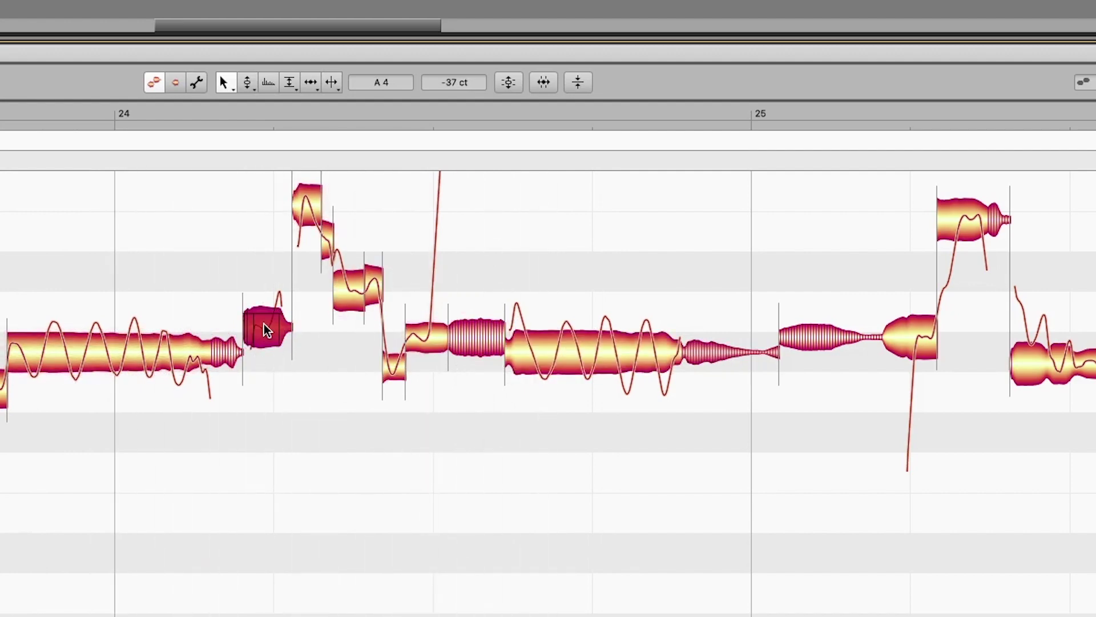
{"action": "left_click", "coordinate": [308, 204]}
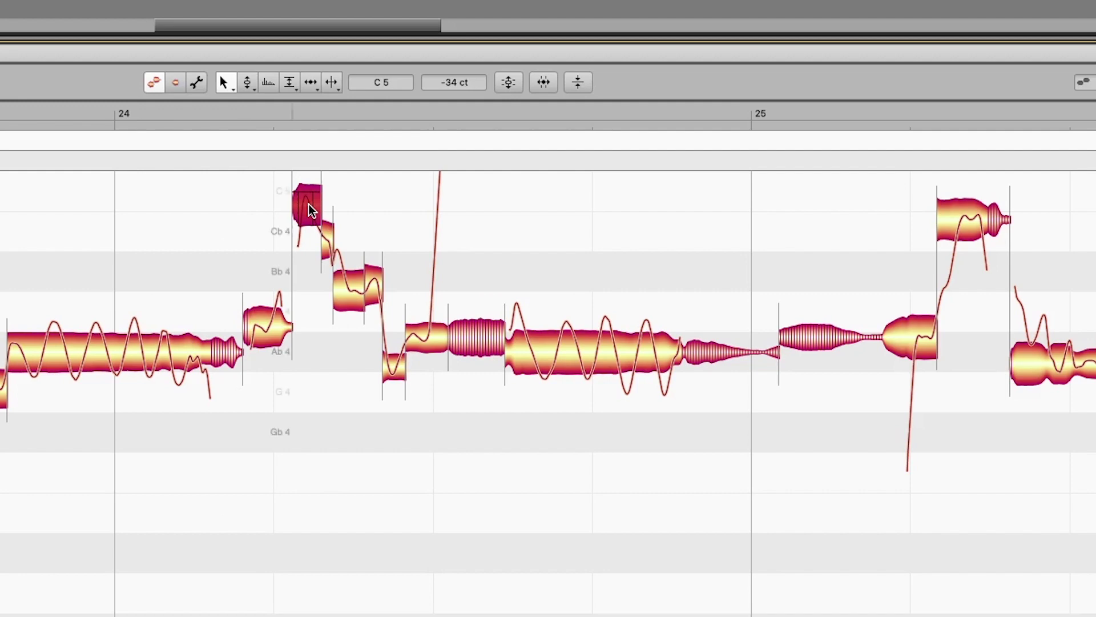
{"action": "left_click", "coordinate": [344, 292]}
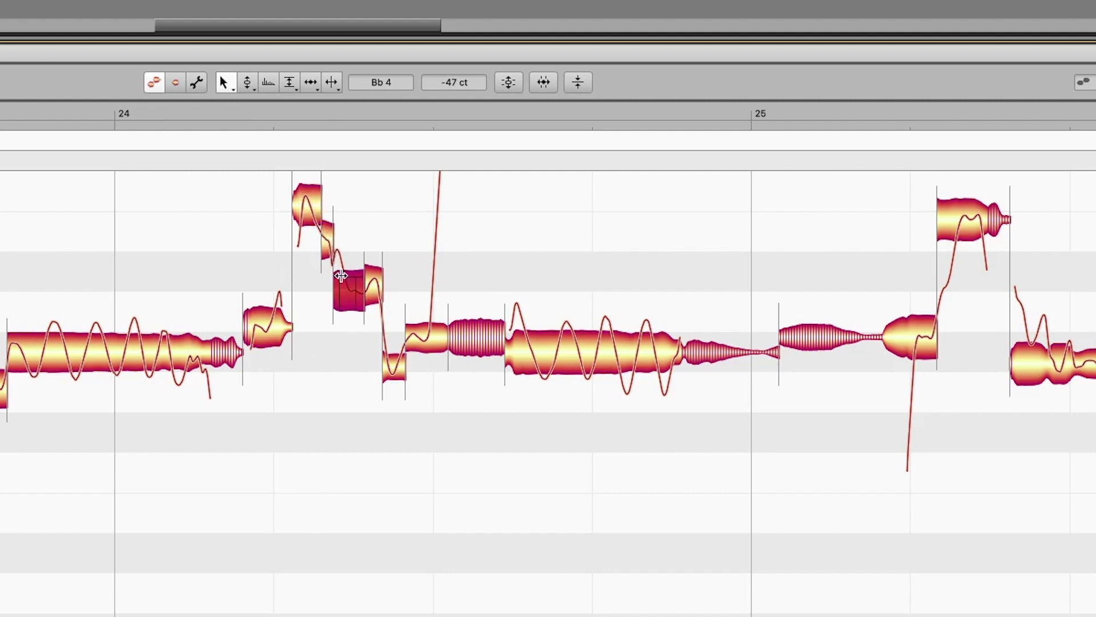
{"action": "left_click", "coordinate": [349, 293]}
{"action": "left_click_drag", "start_coordinate": [265, 334], "coordinate": [269, 316]}
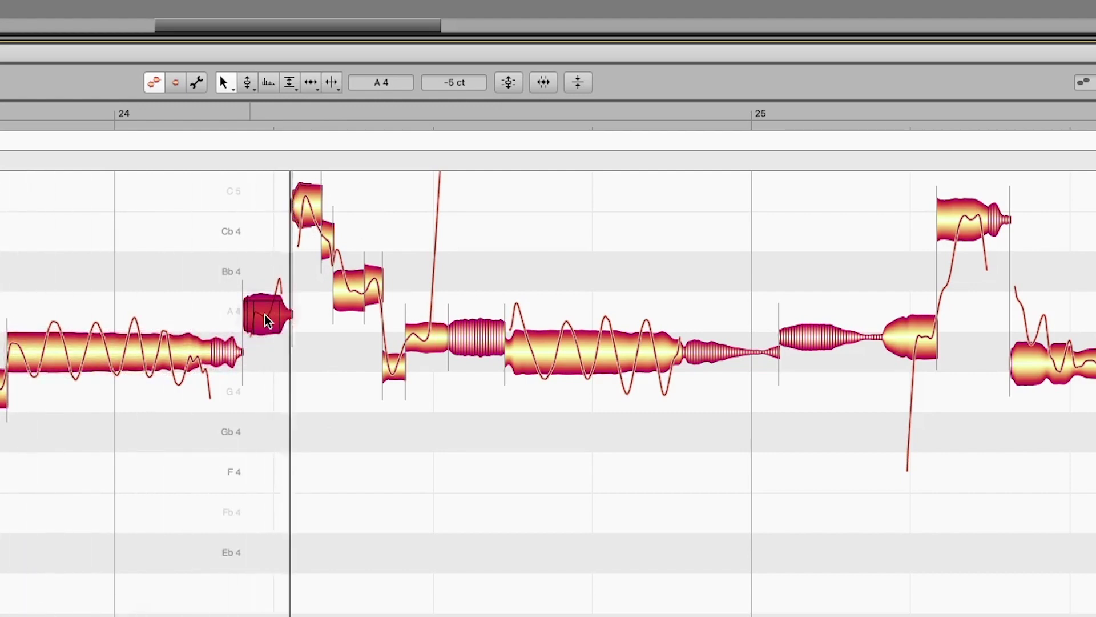
{"action": "key", "text": "space"}
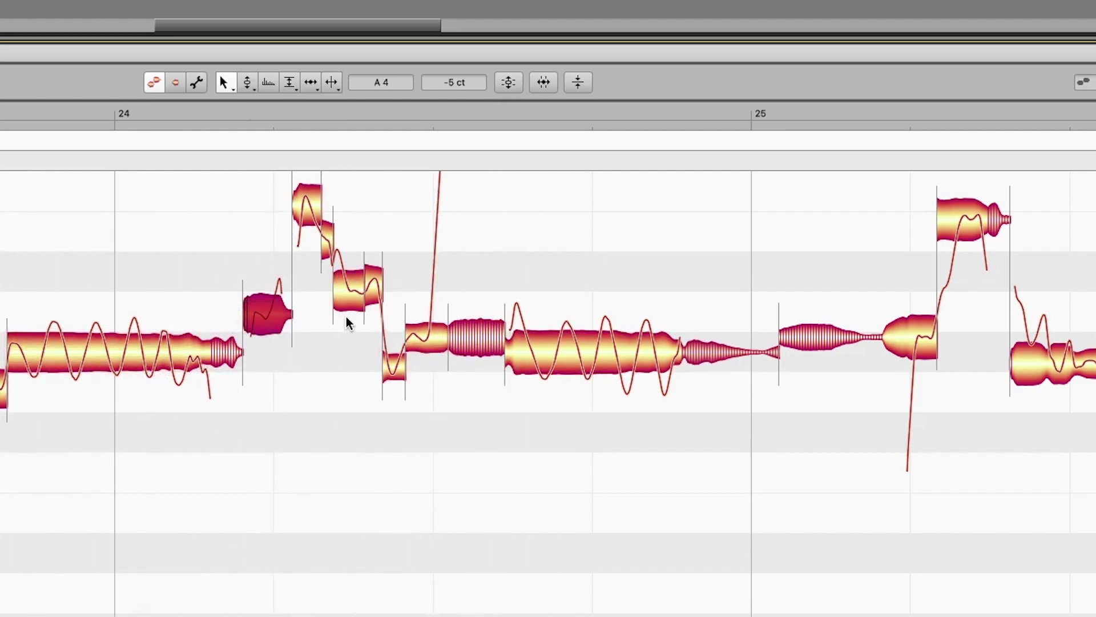
Raise the peak note after bar 24 to C 5 at -23 ct and replay from just before the bar
{"action": "left_click", "coordinate": [300, 225]}
{"action": "scroll", "coordinate": [325, 223], "scroll_direction": "up", "scroll_amount": 5}
{"action": "left_click", "coordinate": [333, 341]}
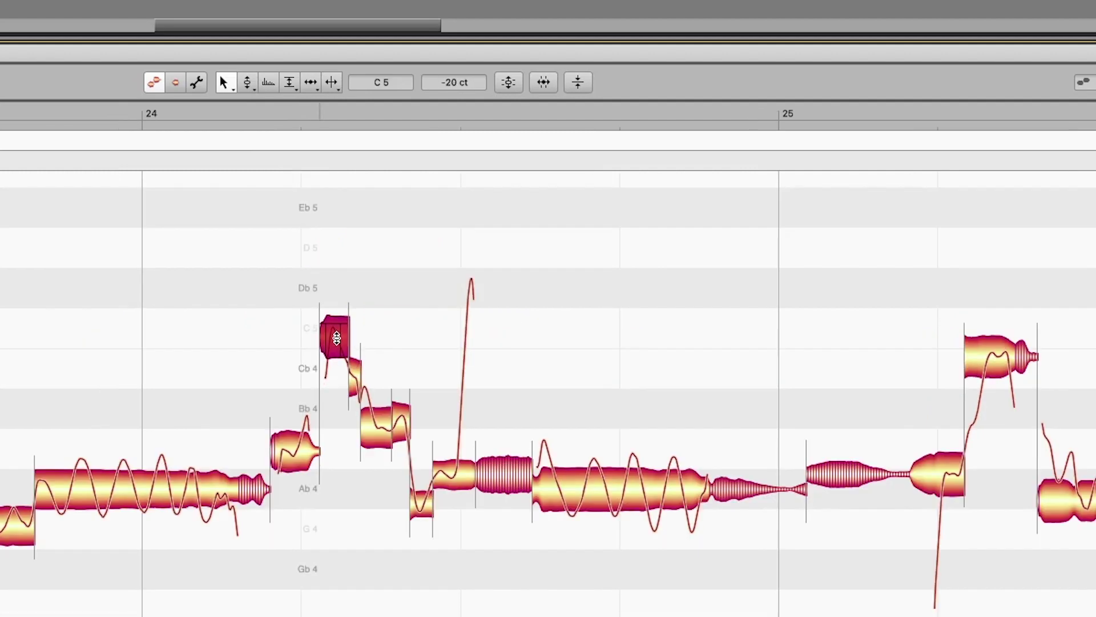
{"action": "left_click", "coordinate": [135, 113]}
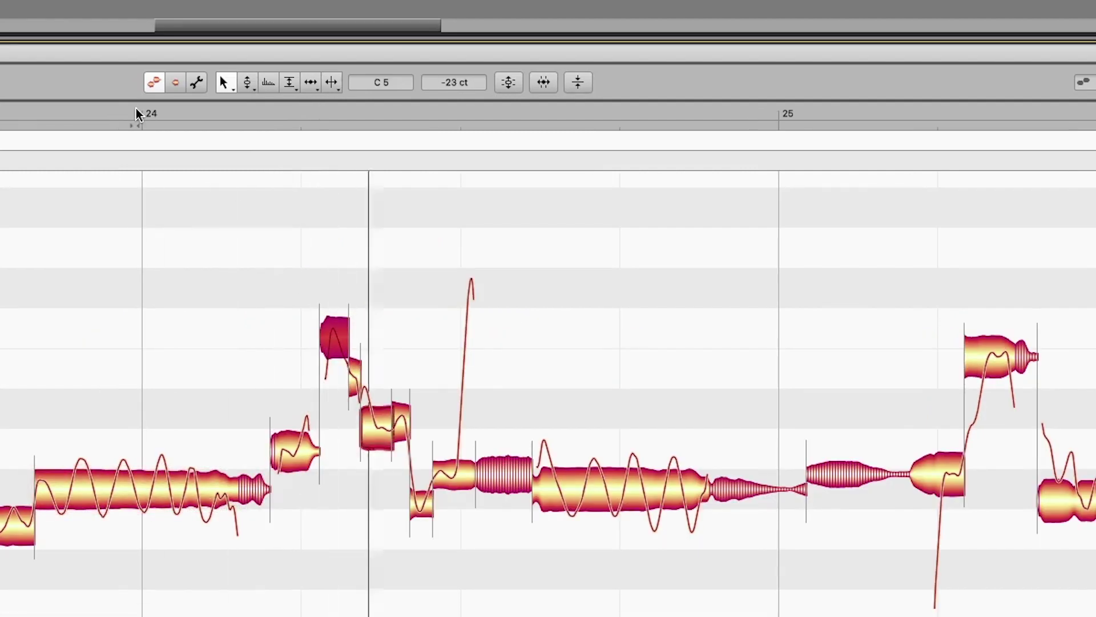
{"action": "key", "text": "space"}
{"action": "key", "text": "space"}
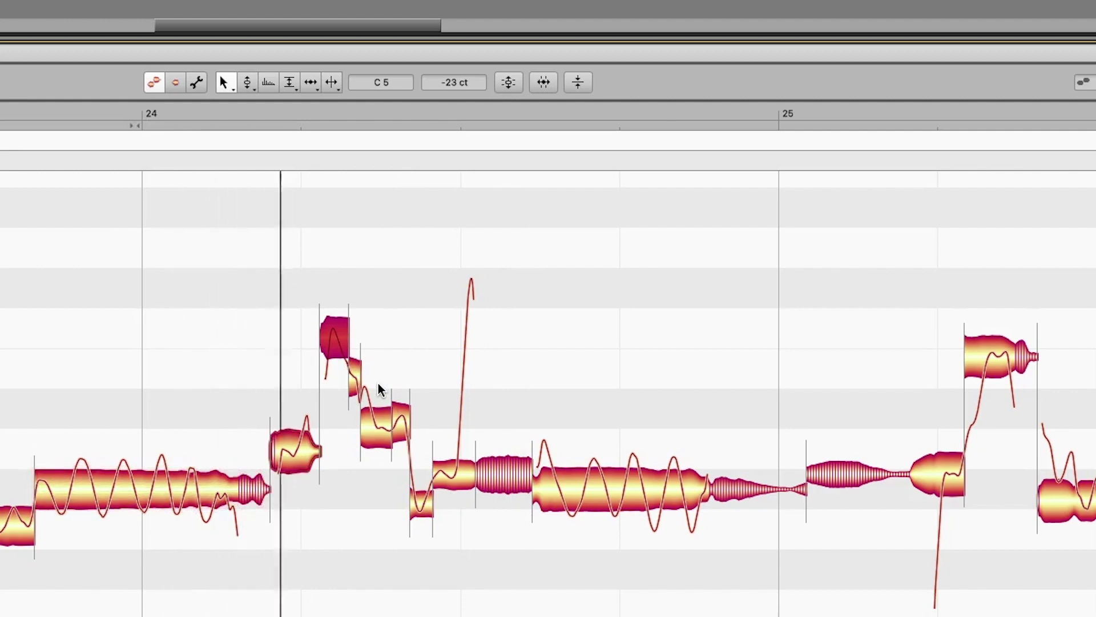
{"action": "key", "text": "space"}
Listen to the descent after bar 24 and raise the short low note that ends it to Ab 4 at -4 ct
{"action": "left_click", "coordinate": [374, 430]}
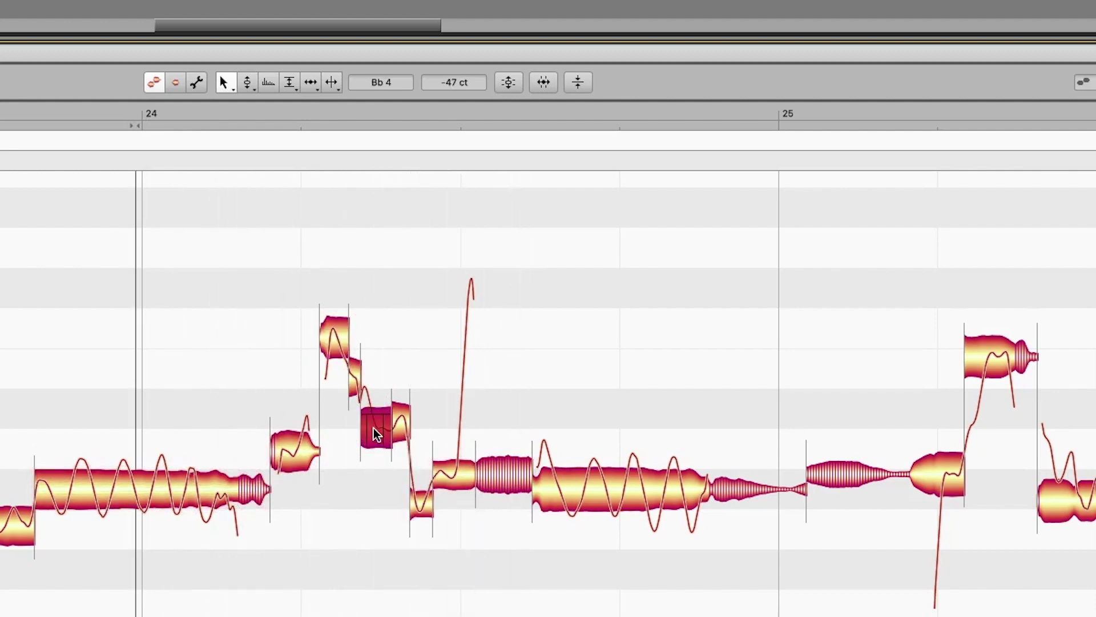
{"action": "key", "text": "space"}
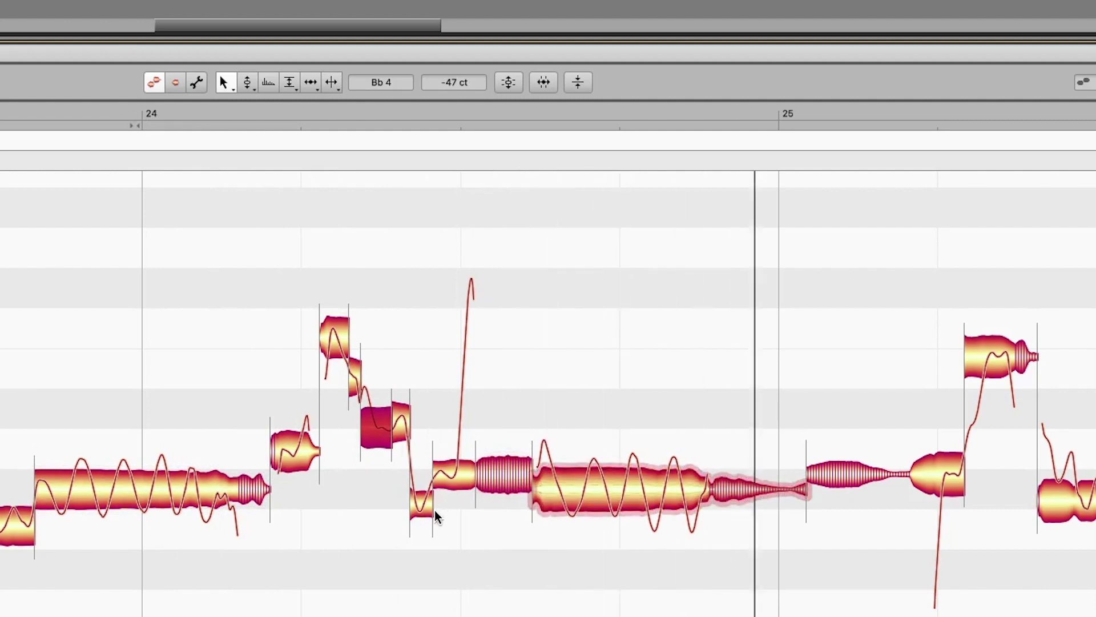
{"action": "key", "text": "space"}
{"action": "left_click_drag", "start_coordinate": [416, 505], "coordinate": [430, 502]}
{"action": "key", "text": "space"}
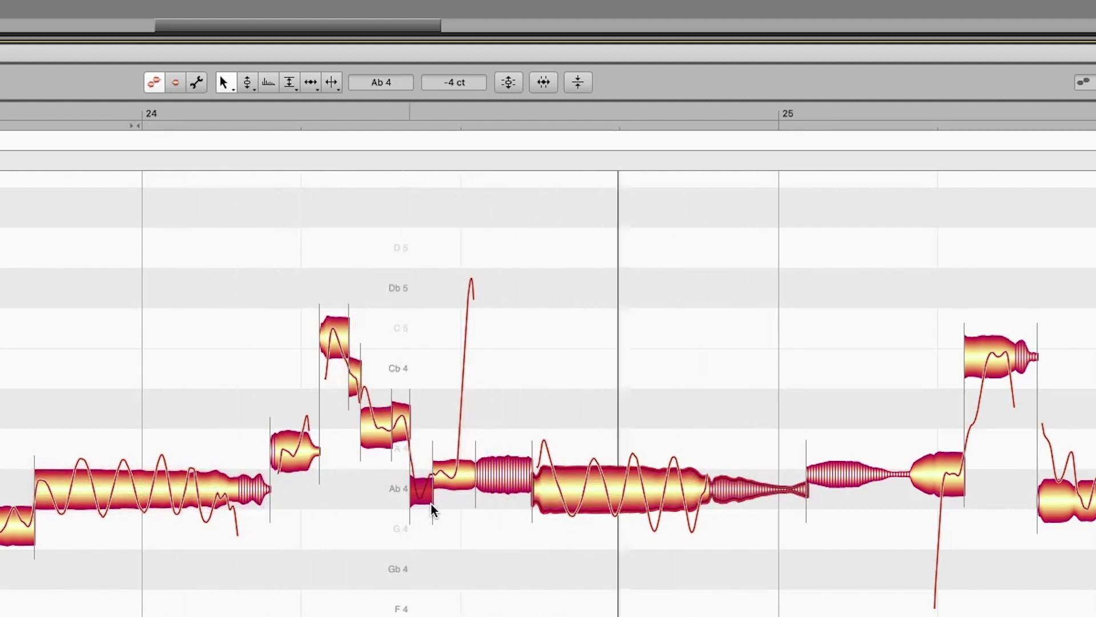
{"action": "key", "text": "space"}
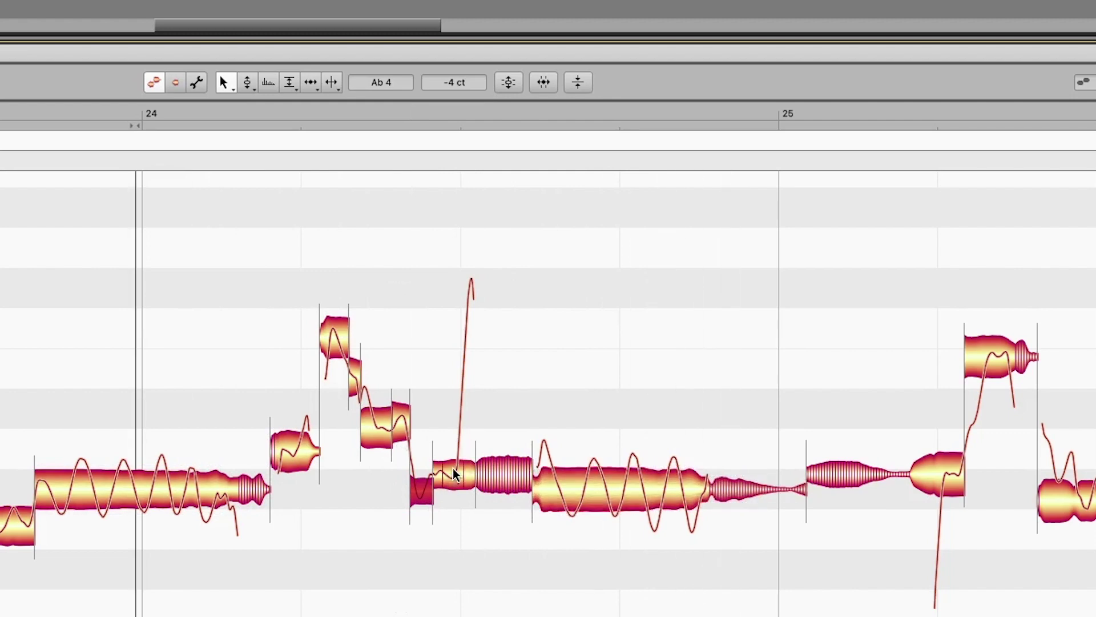
Split the pitch spike off the end of the short note before the unpitched sound and replay the phrase
{"action": "key", "text": "ctrl+z"}
{"action": "key", "text": "ctrl+z"}
{"action": "key", "text": "space"}
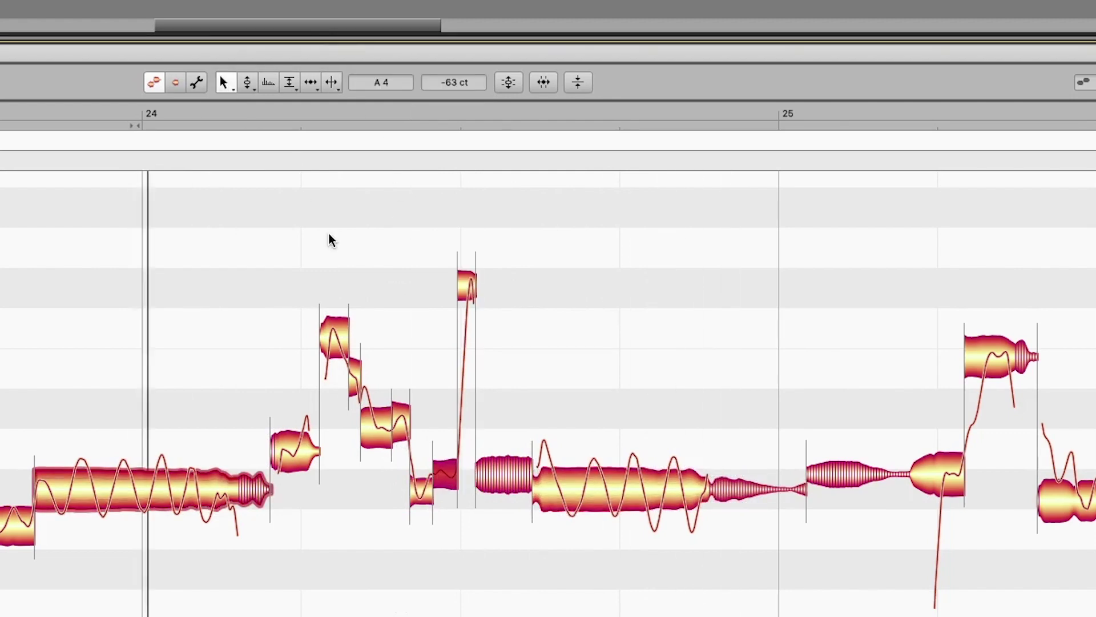
{"action": "key", "text": "space"}
Centre the split-off spike note on Db 5 at 0 ct and play the phrase again
{"action": "left_click", "coordinate": [467, 288]}
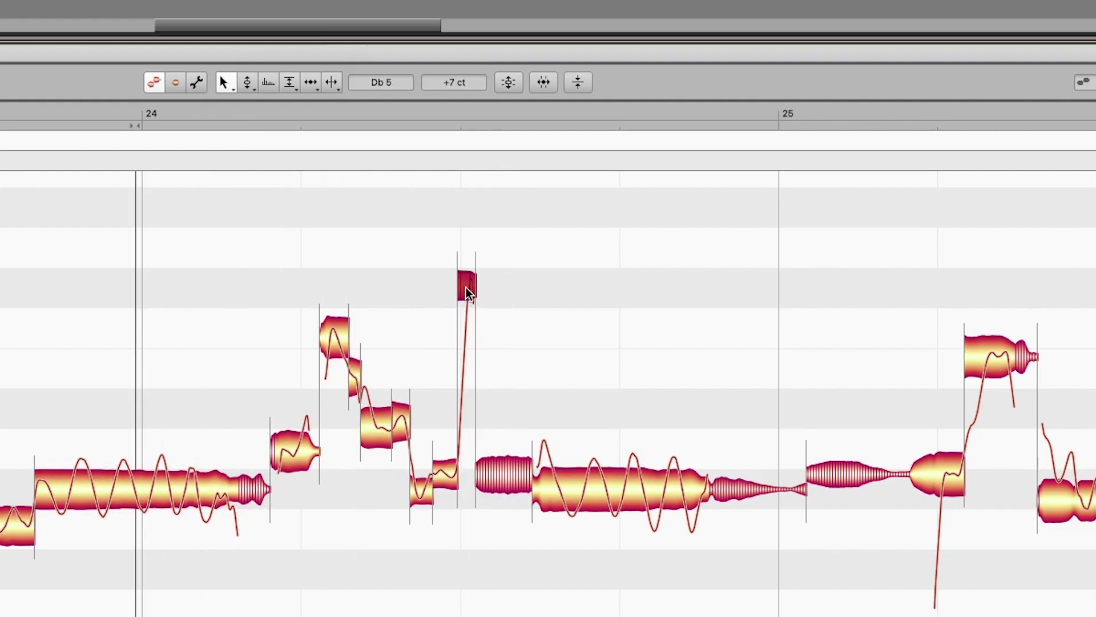
{"action": "double_click", "coordinate": [468, 291]}
{"action": "key", "text": "space"}
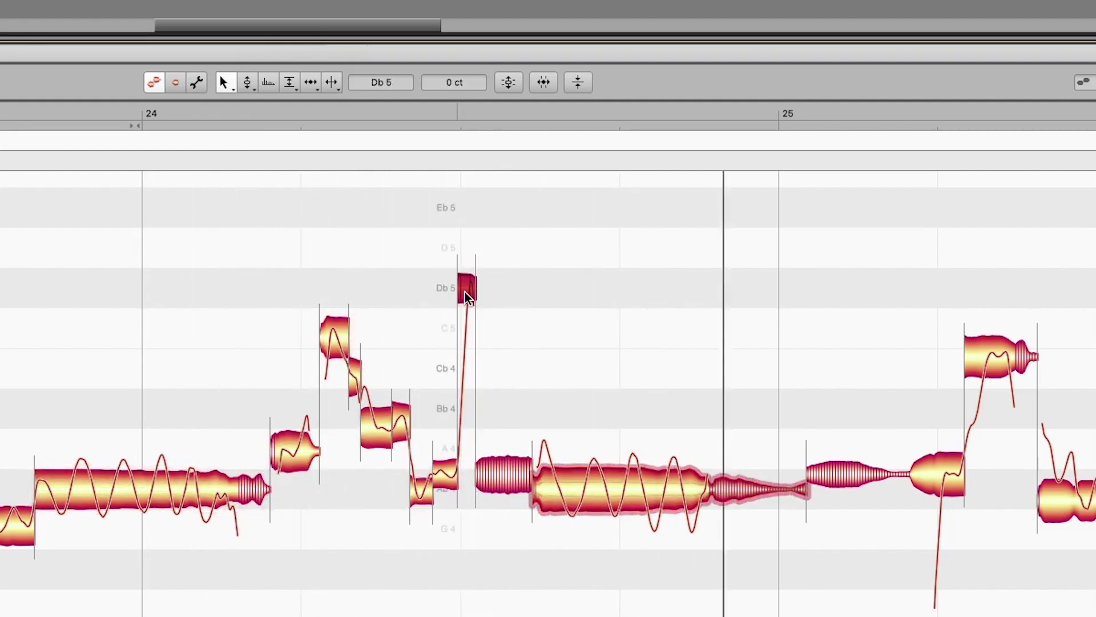
{"action": "key", "text": "space"}
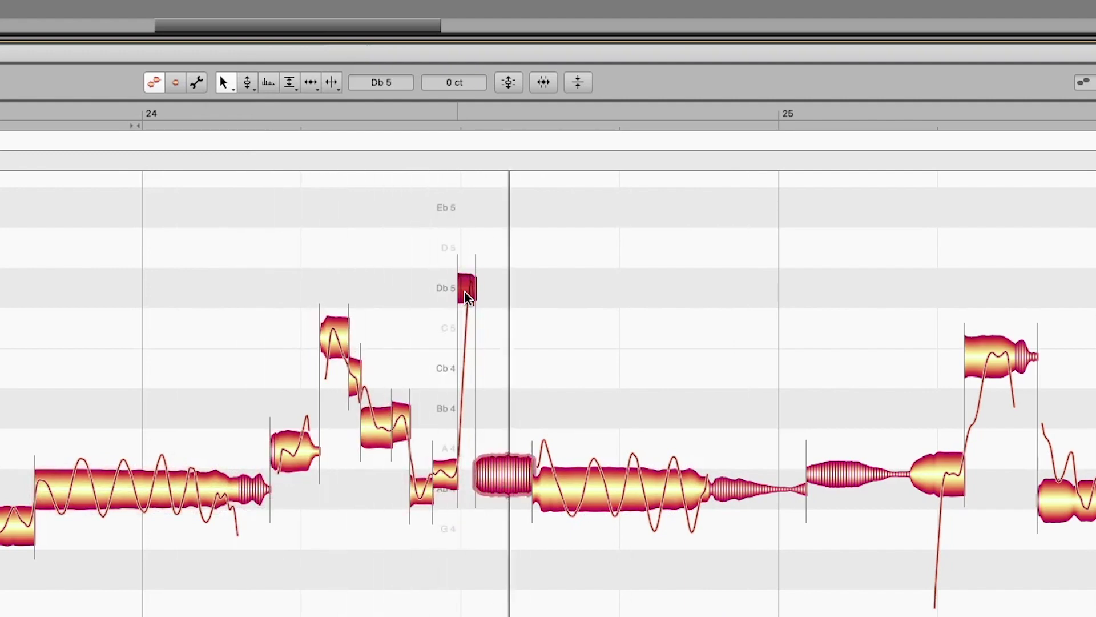
Listen to the phrase between bars 25 and 26 from its pickup and select its notes for review
{"action": "key", "text": "space"}
{"action": "scroll", "coordinate": [514, 450], "scroll_direction": "right", "scroll_amount": 10}
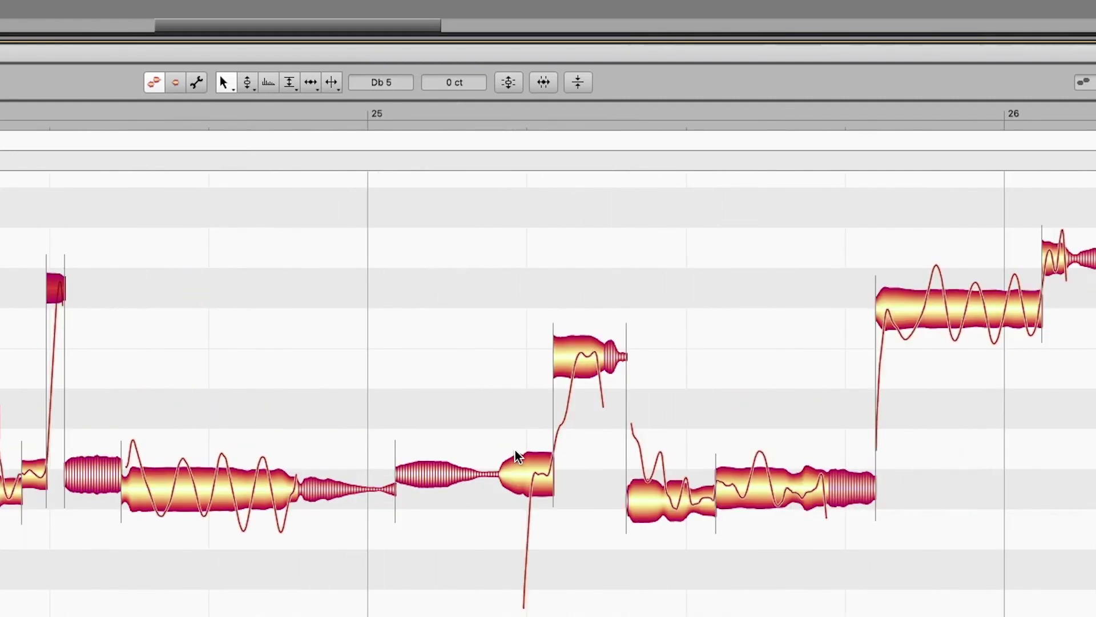
{"action": "scroll", "coordinate": [413, 230], "scroll_direction": "right", "scroll_amount": 10}
{"action": "double_click", "coordinate": [113, 112]}
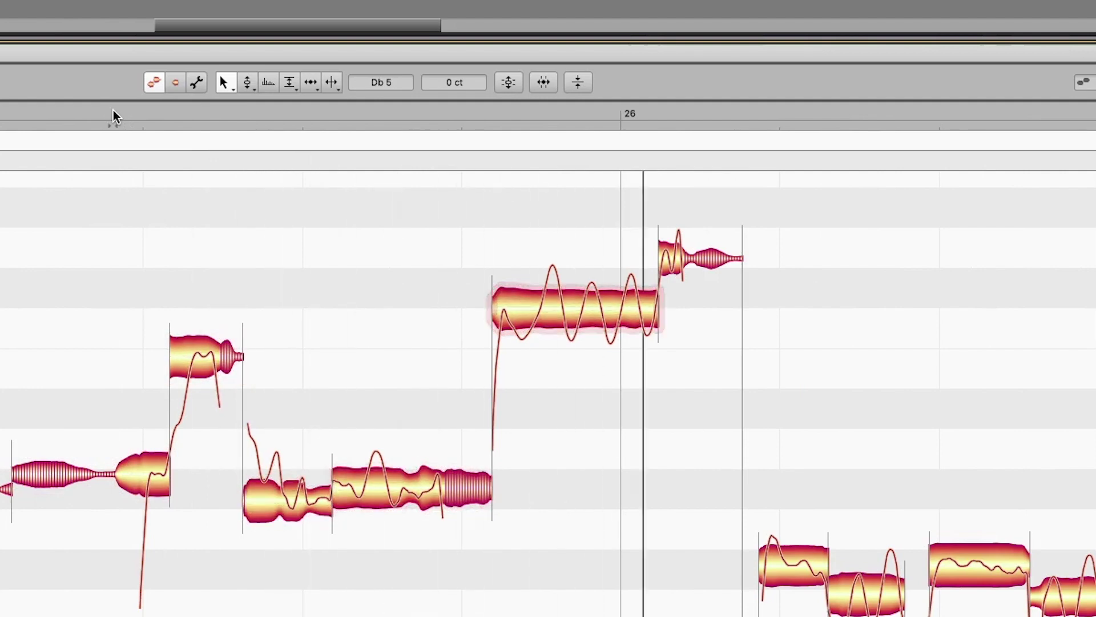
{"action": "key", "text": "space"}
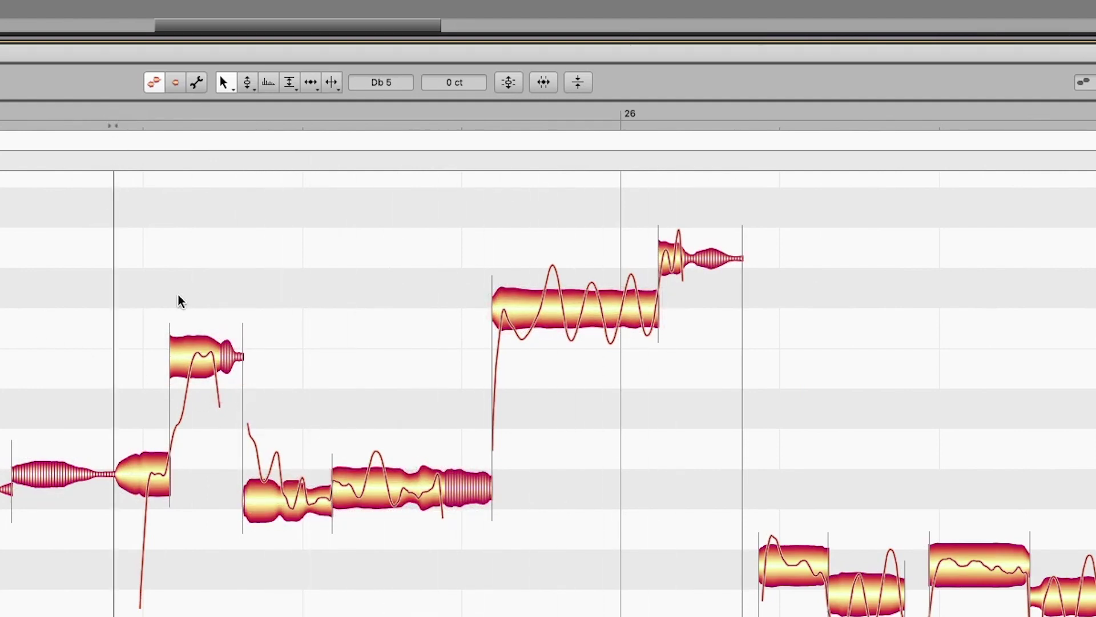
{"action": "key", "text": "space"}
{"action": "key", "text": "space"}
{"action": "left_click_drag", "start_coordinate": [699, 199], "coordinate": [127, 556]}
{"action": "key", "text": "space"}
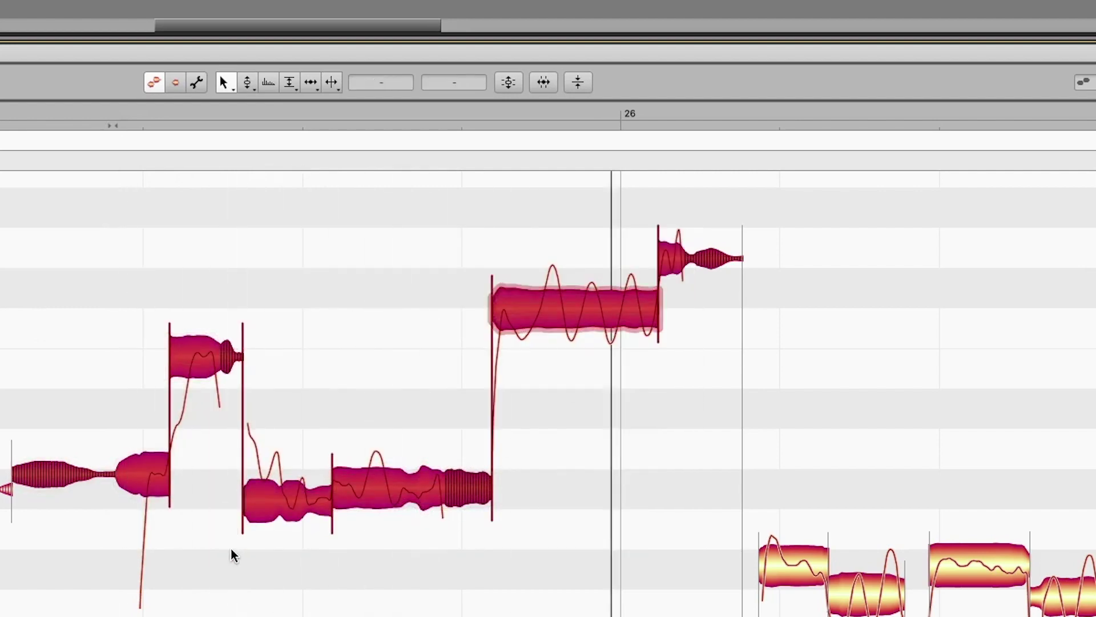
{"action": "key", "text": "space"}
Split the breath off the front of the first rising note after bar 25 and delete it
{"action": "left_click", "coordinate": [234, 203]}
{"action": "left_click", "coordinate": [331, 82]}
{"action": "left_click", "coordinate": [148, 479]}
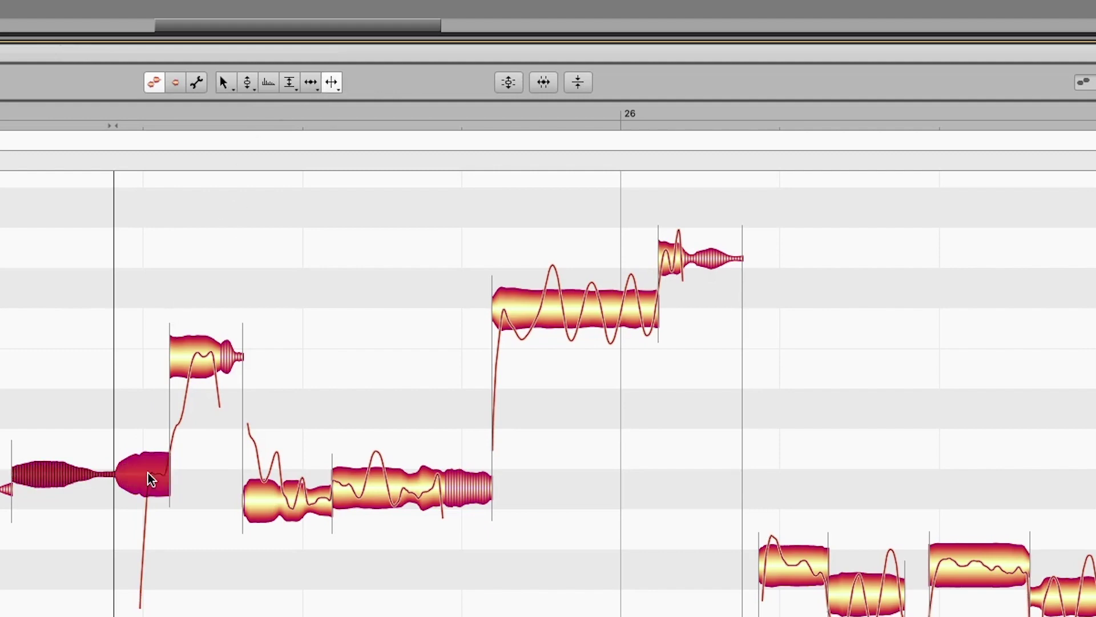
{"action": "key", "text": "Delete"}
Split the rise off the peak note after bar 25 and divide the descending note behind it into three parts
{"action": "left_click", "coordinate": [194, 370]}
{"action": "double_click", "coordinate": [194, 370]}
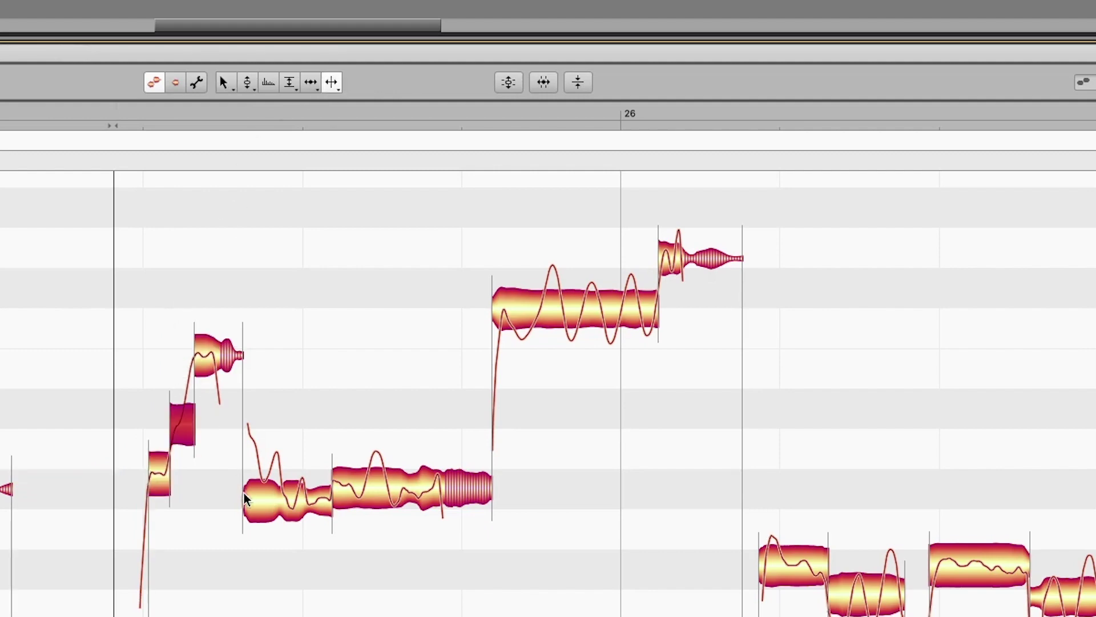
{"action": "left_click", "coordinate": [266, 492]}
{"action": "double_click", "coordinate": [266, 493]}
{"action": "left_click", "coordinate": [289, 494]}
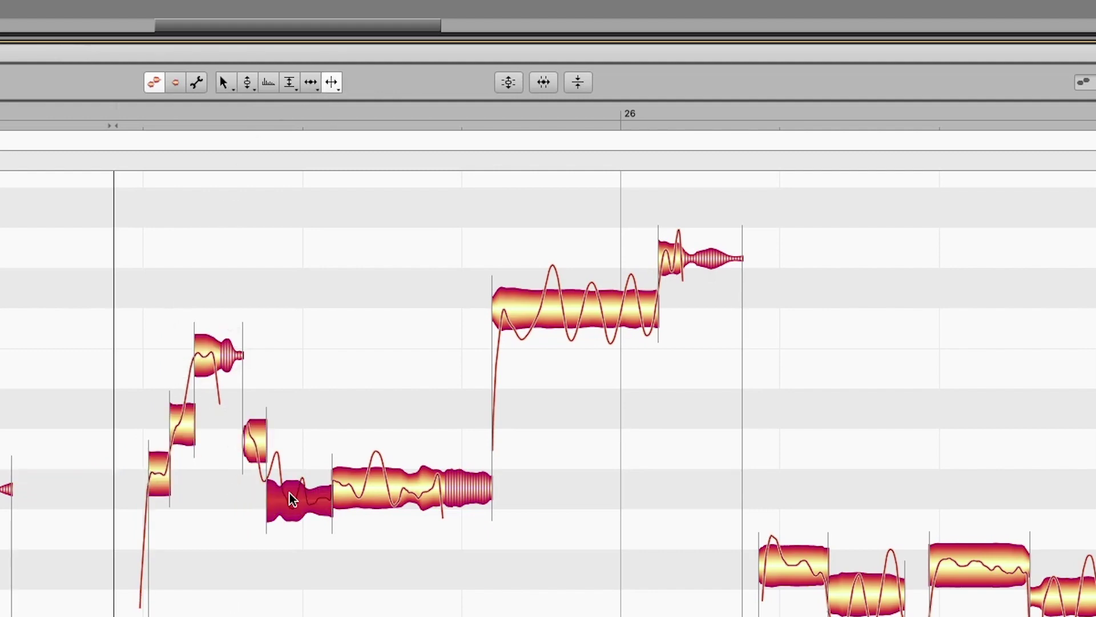
{"action": "double_click", "coordinate": [291, 494]}
Split the held low note near its middle and separate the onset of the long high note before bar 26
{"action": "left_click", "coordinate": [397, 491]}
{"action": "double_click", "coordinate": [396, 491]}
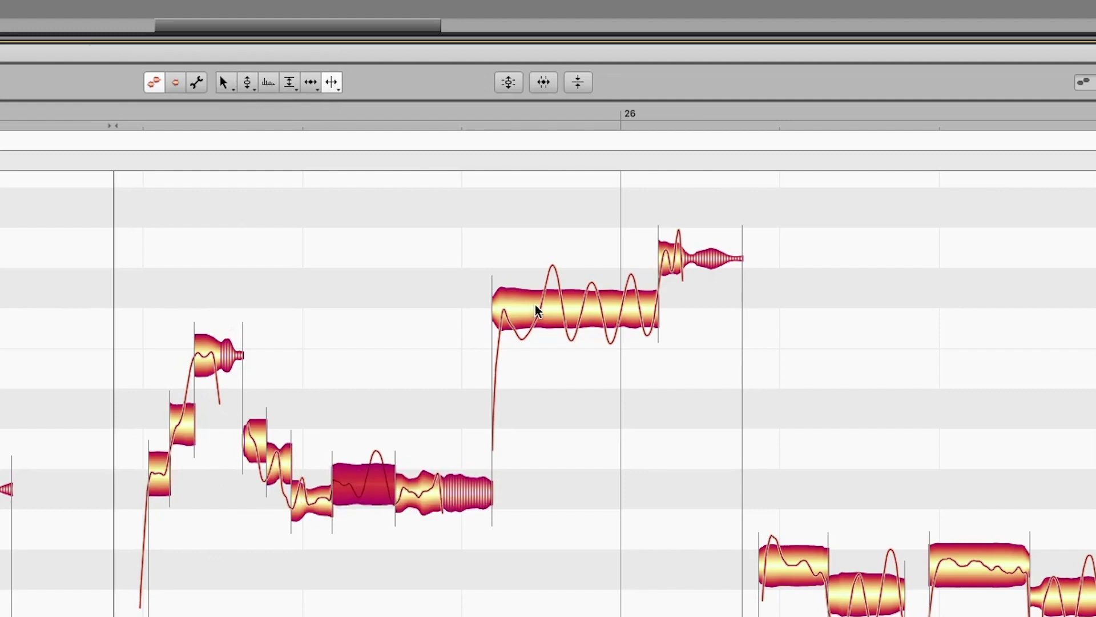
{"action": "left_click", "coordinate": [539, 310]}
{"action": "double_click", "coordinate": [536, 311]}
Lower the first short note after bar 25 to Ab 4 at +5 ct and replay the phrase
{"action": "scroll", "coordinate": [160, 530], "scroll_direction": "up", "scroll_amount": 2}
{"action": "left_click", "coordinate": [160, 531]}
{"action": "left_click_drag", "start_coordinate": [160, 531], "coordinate": [162, 544]}
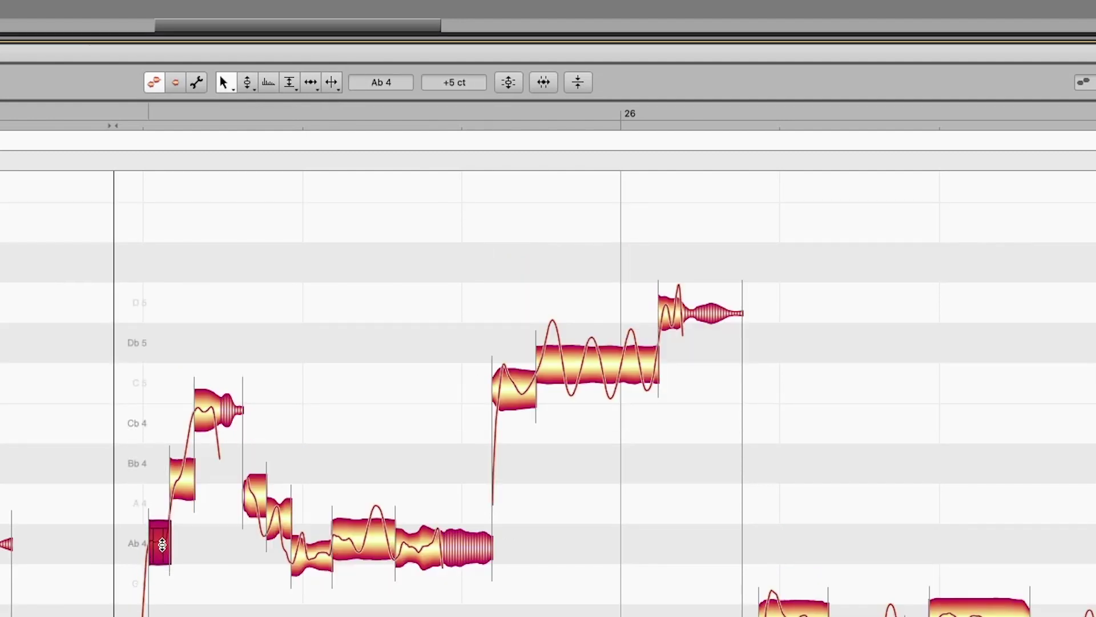
{"action": "key", "text": "space"}
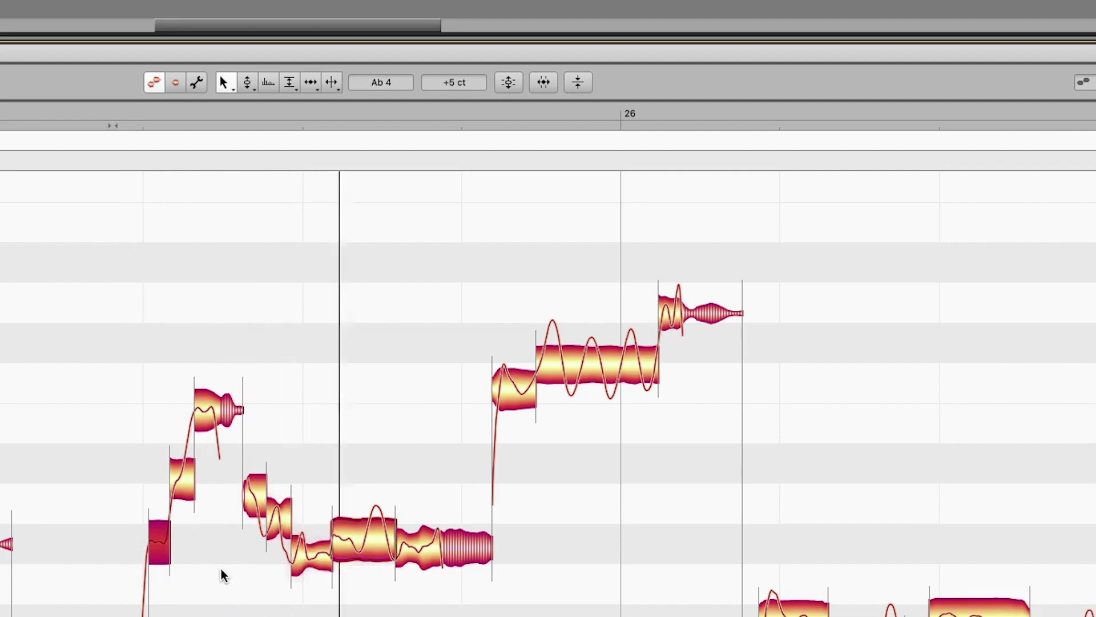
{"action": "key", "text": "space"}
Centre the first half of the held low note on Ab 4 at 0 ct and play the phrase
{"action": "left_click", "coordinate": [370, 539]}
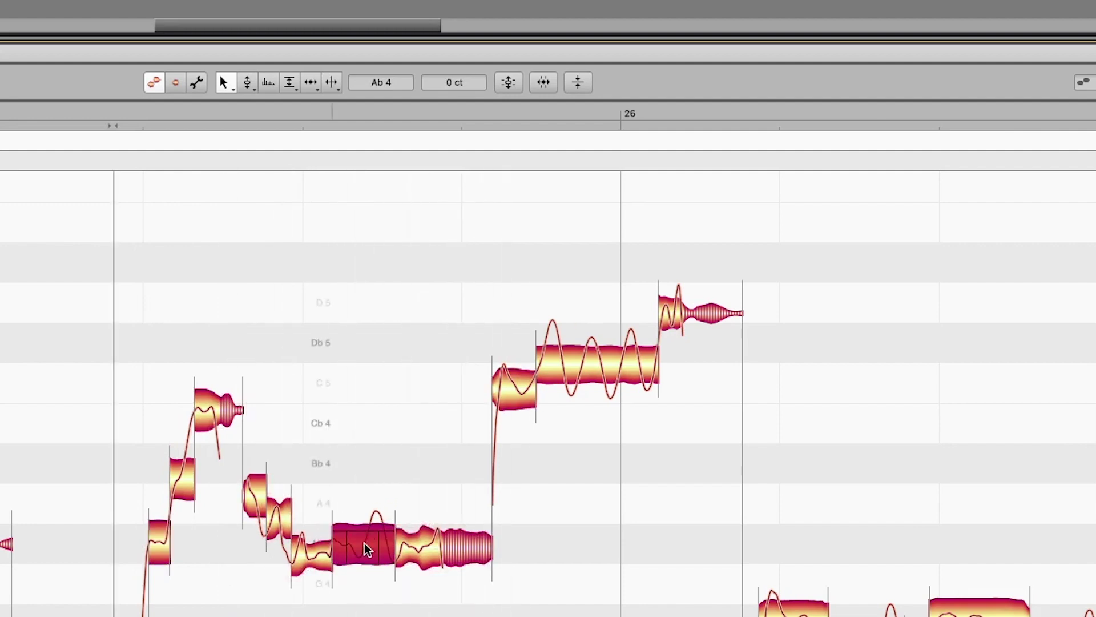
{"action": "key", "text": "space"}
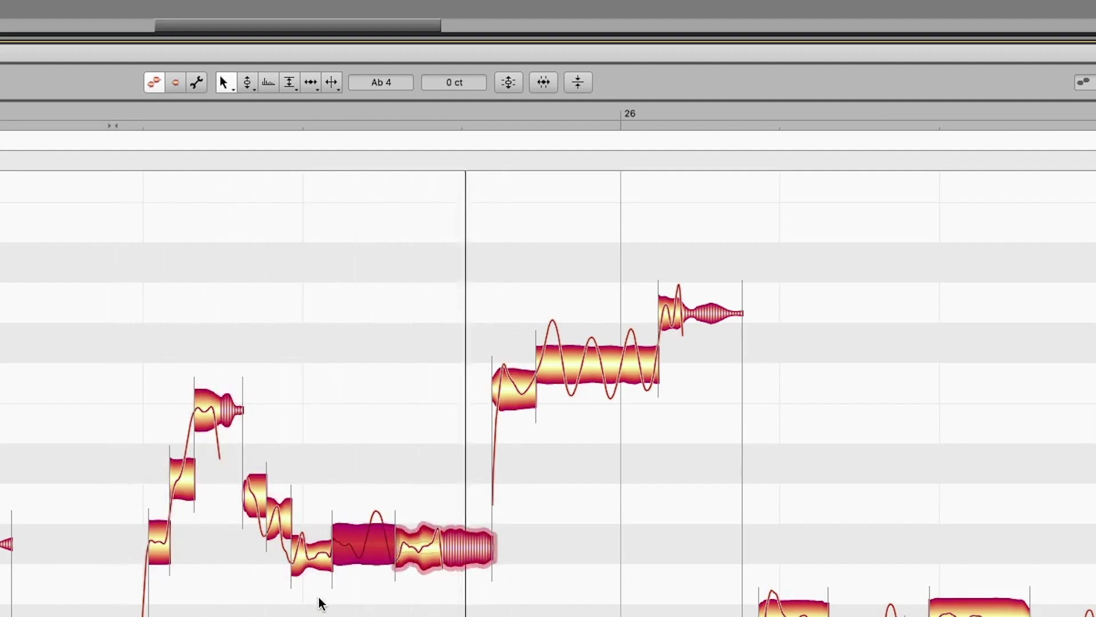
{"action": "key", "text": "space"}
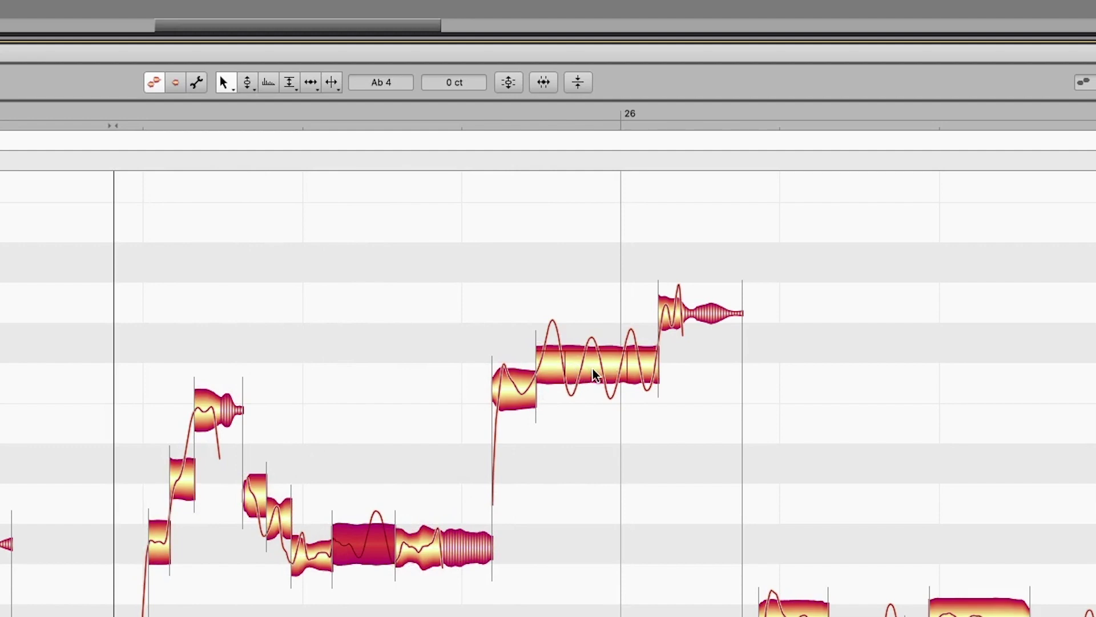
Try lowering the long high note at bar 26, undo the change and replay the phrase
{"action": "left_click", "coordinate": [574, 365]}
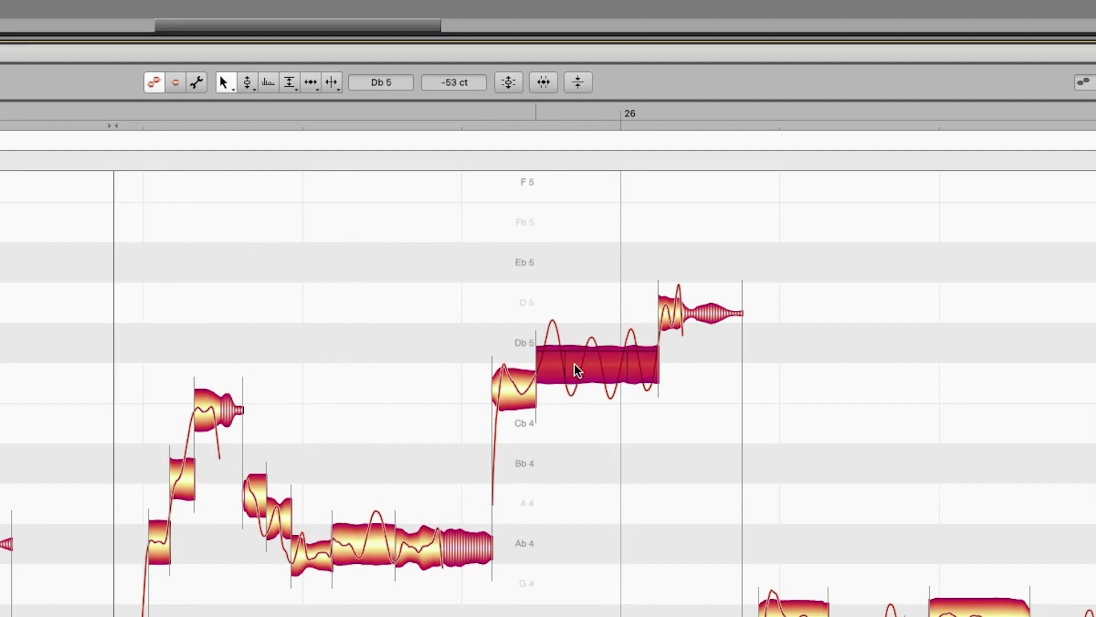
{"action": "left_click_drag", "start_coordinate": [575, 364], "coordinate": [584, 384]}
{"action": "key", "text": "ctrl+z"}
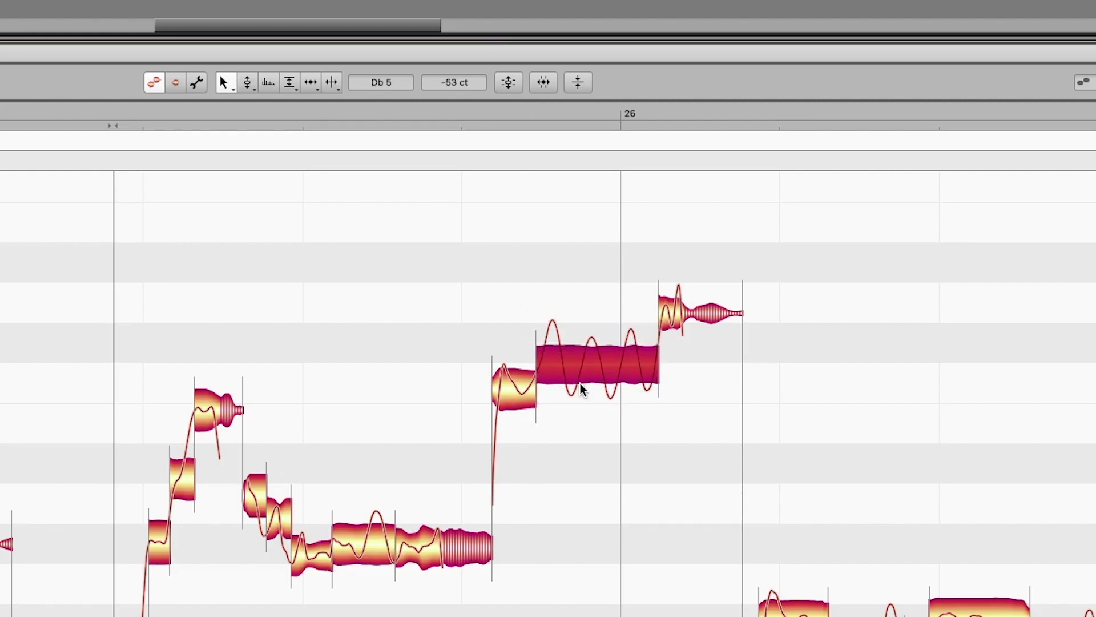
{"action": "key", "text": "space"}
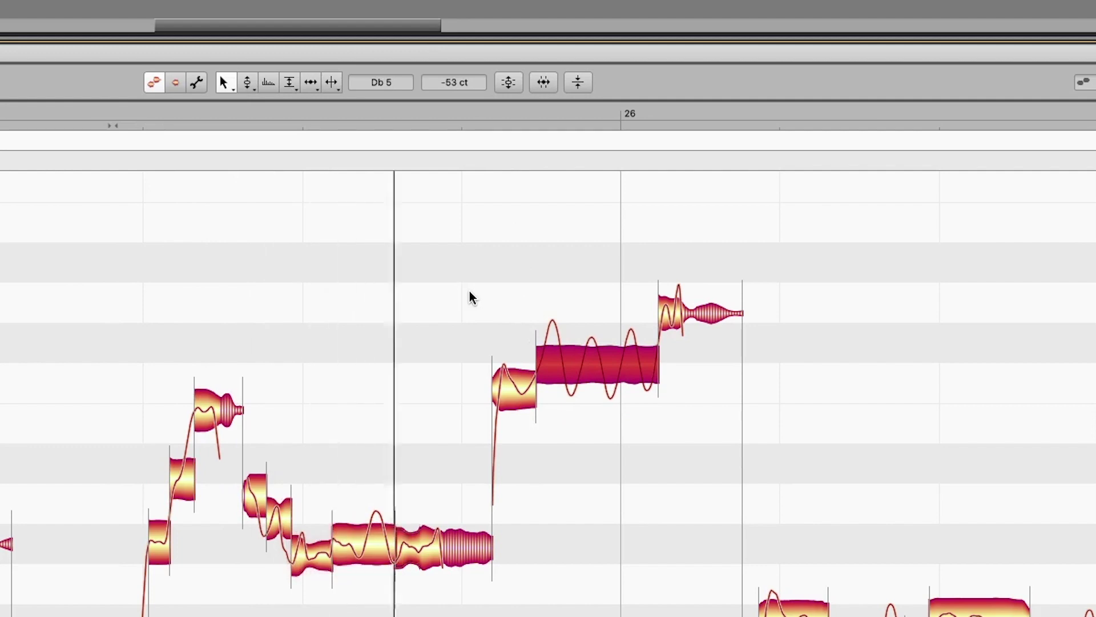
{"action": "key", "text": "space"}
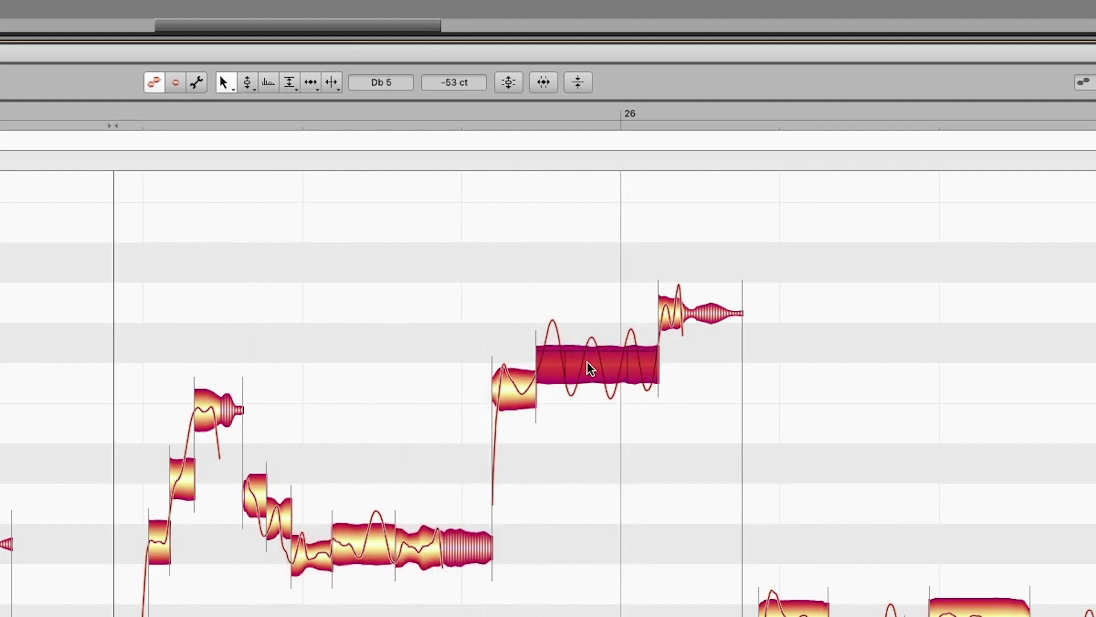
Raise the long high note at bar 26 to Db 5 at +2 ct and listen to it in context
{"action": "left_click_drag", "start_coordinate": [587, 362], "coordinate": [591, 340]}
{"action": "key", "text": "space"}
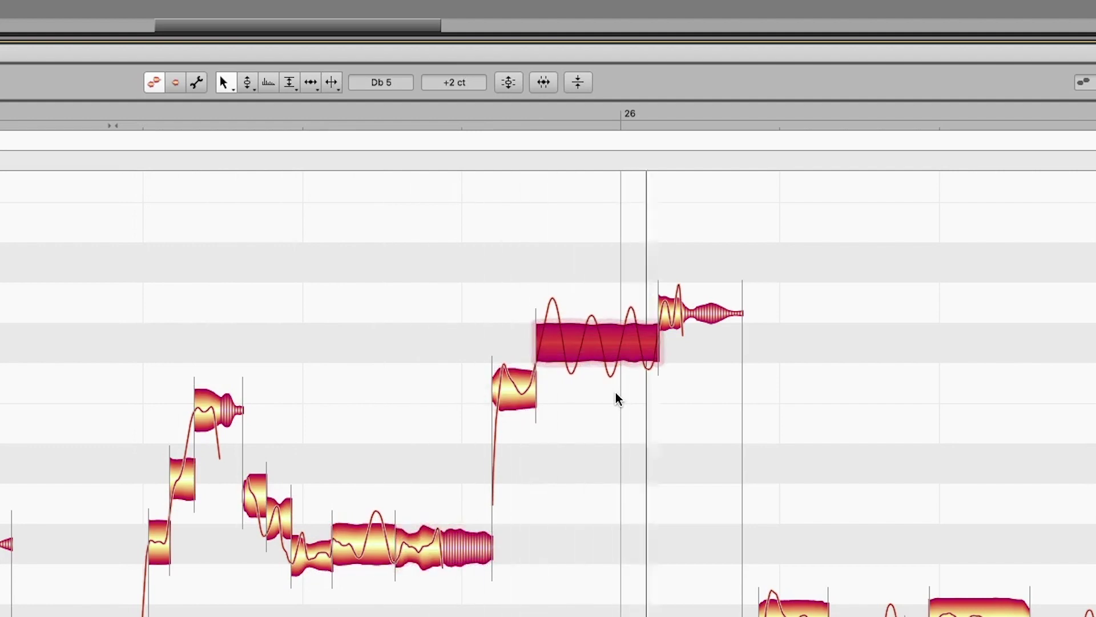
{"action": "key", "text": "space"}
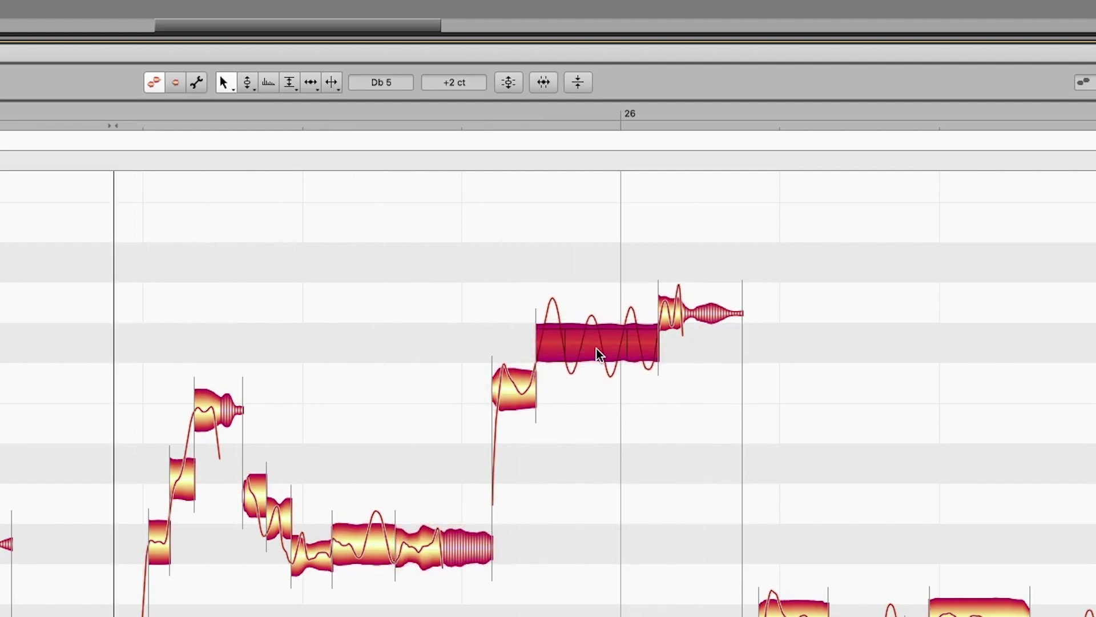
Replay the rising phrase and centre the long high note at bar 26 on Db 5 at 0 ct
{"action": "left_click_drag", "start_coordinate": [596, 348], "coordinate": [521, 349]}
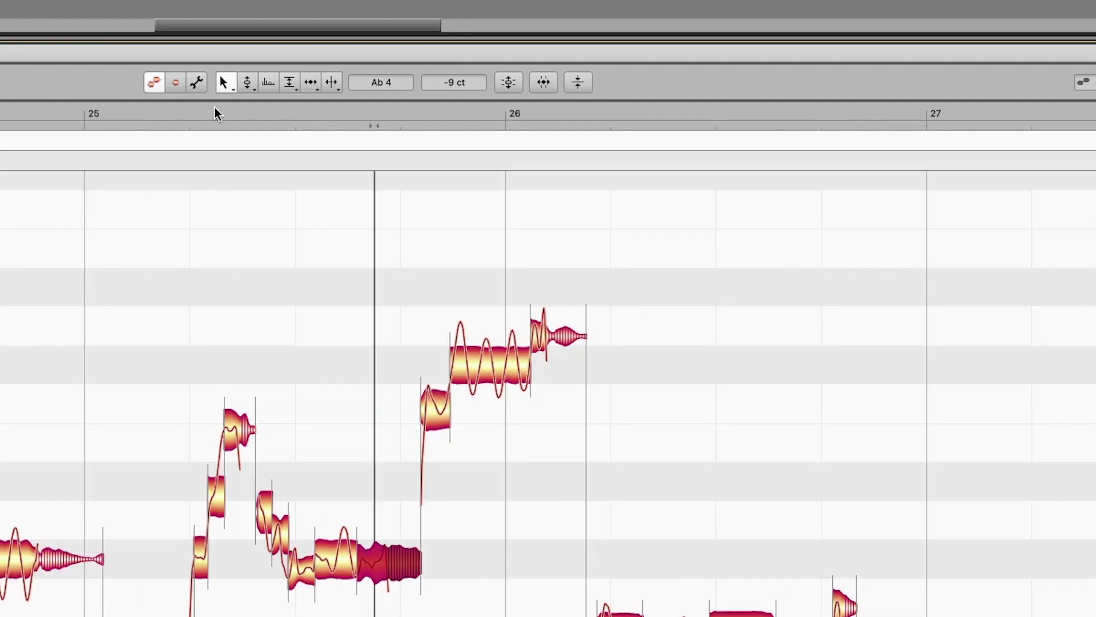
{"action": "left_click", "coordinate": [215, 110]}
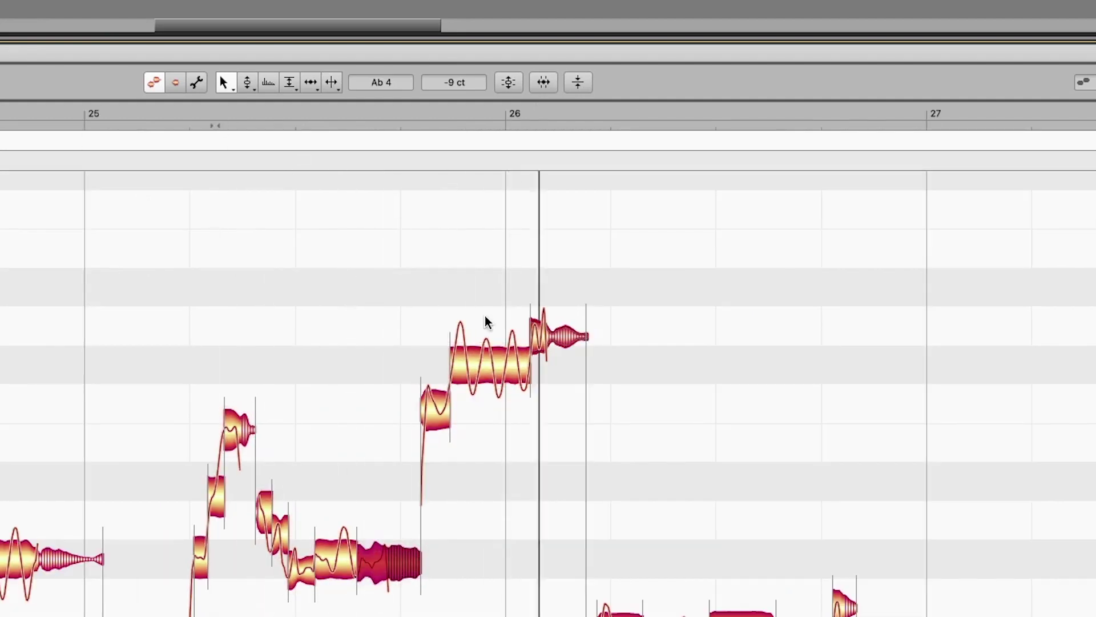
{"action": "key", "text": "space"}
{"action": "left_click", "coordinate": [454, 361]}
{"action": "key", "text": "space"}
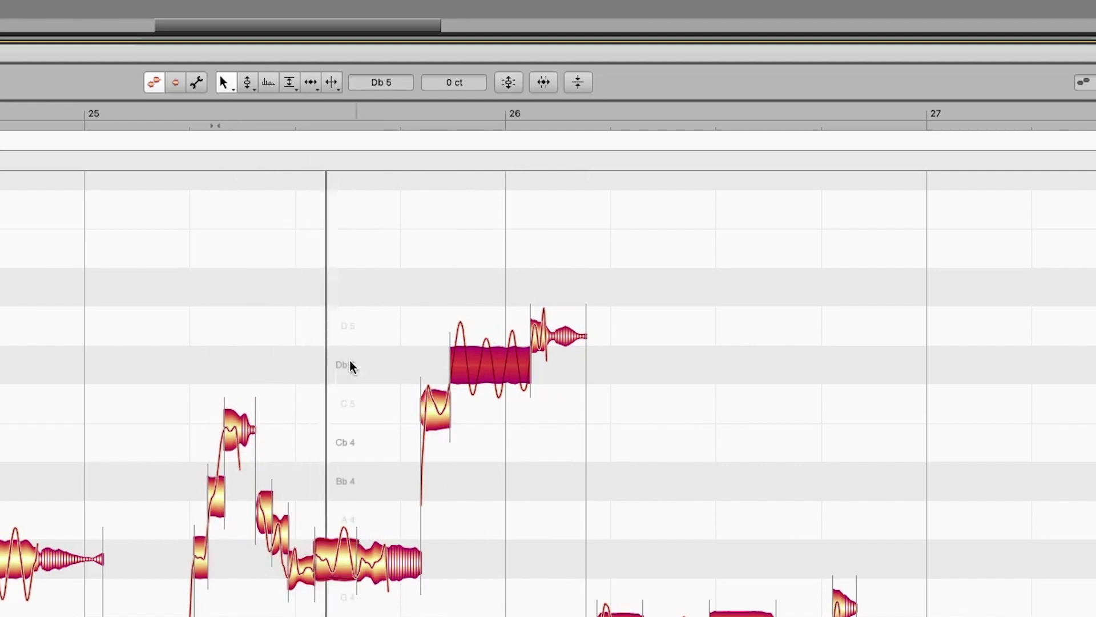
Replay from just after bar 25, lower the peak note to Cb 4 at +17 ct and check the phrase again
{"action": "key", "text": "space"}
{"action": "left_click", "coordinate": [126, 114]}
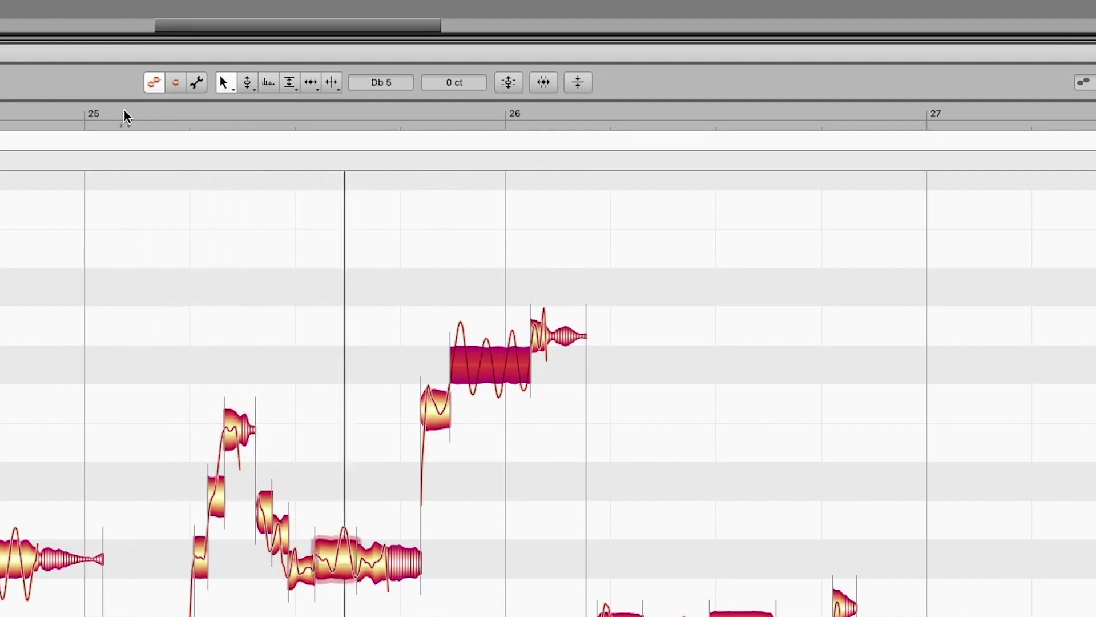
{"action": "key", "text": "space"}
{"action": "key", "text": "space"}
{"action": "key", "text": "space"}
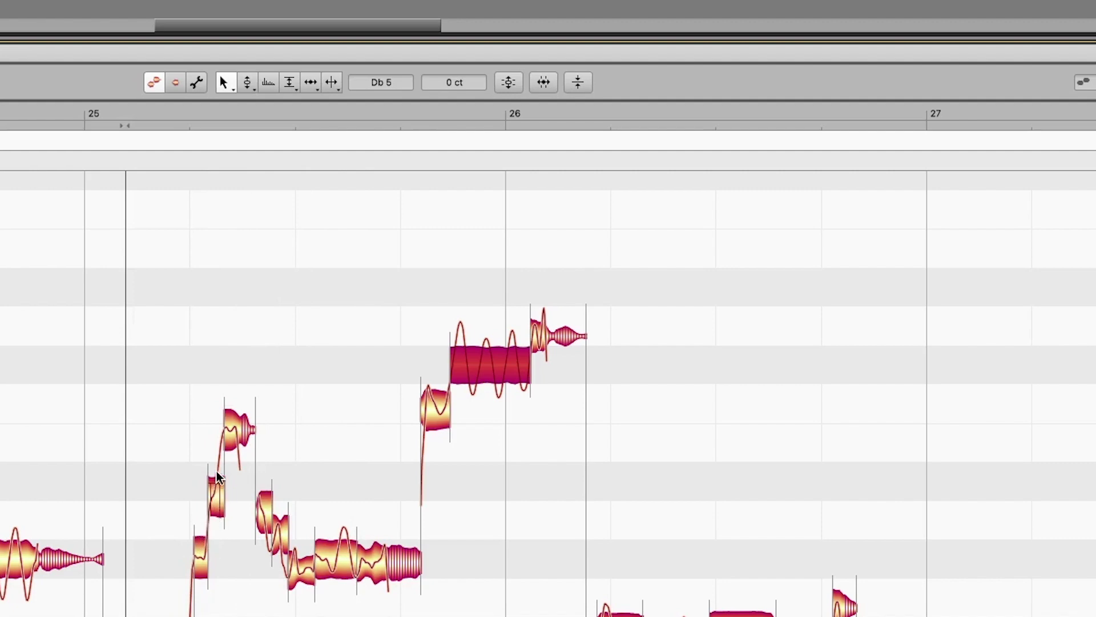
{"action": "left_click", "coordinate": [233, 437]}
{"action": "key", "text": "space"}
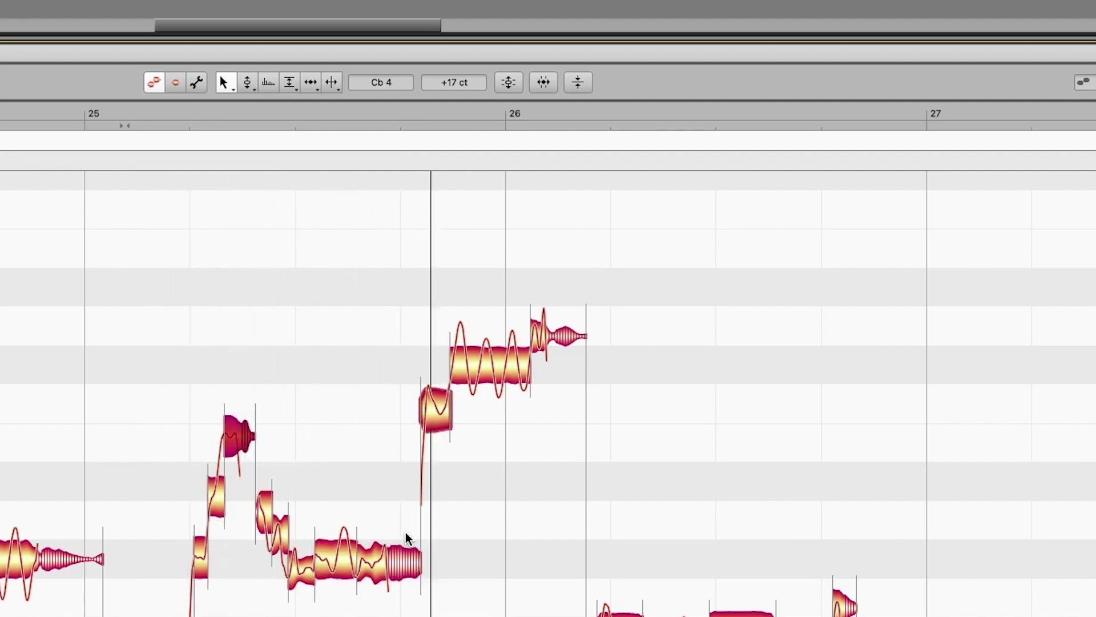
{"action": "key", "text": "space"}
{"action": "left_click", "coordinate": [336, 566]}
{"action": "key", "text": "space"}
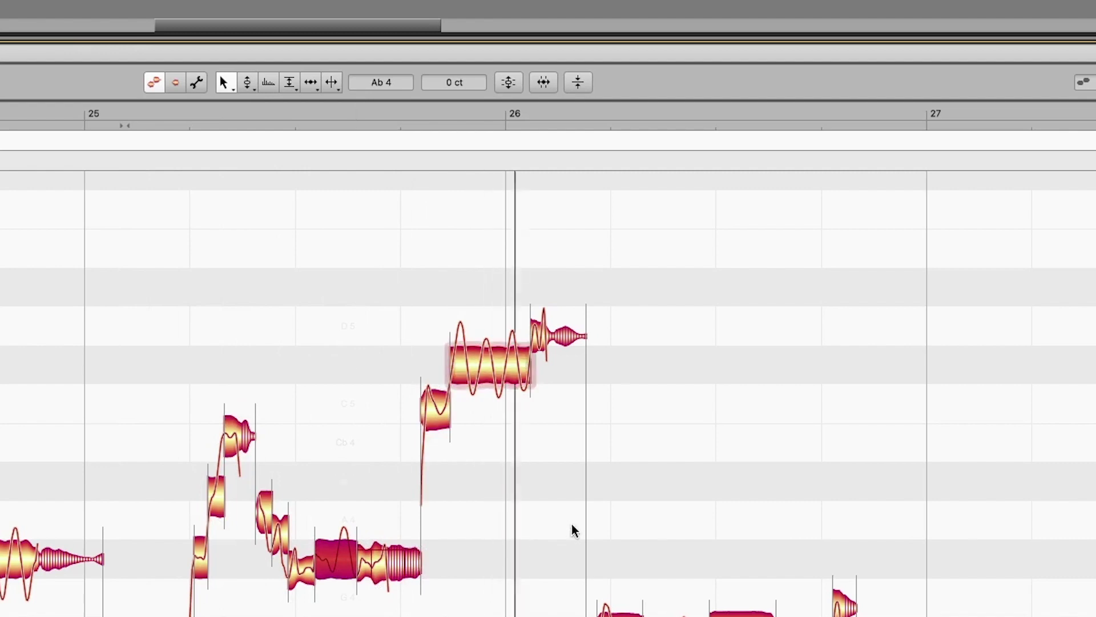
Play the phrase after bar 26 and look over its notes up to bar 28
{"action": "scroll", "coordinate": [571, 523], "scroll_direction": "down", "scroll_amount": 5}
{"action": "scroll", "coordinate": [571, 523], "scroll_direction": "right", "scroll_amount": 3}
{"action": "scroll", "coordinate": [552, 478], "scroll_direction": "right", "scroll_amount": 2}
{"action": "scroll", "coordinate": [552, 478], "scroll_direction": "down", "scroll_amount": 3}
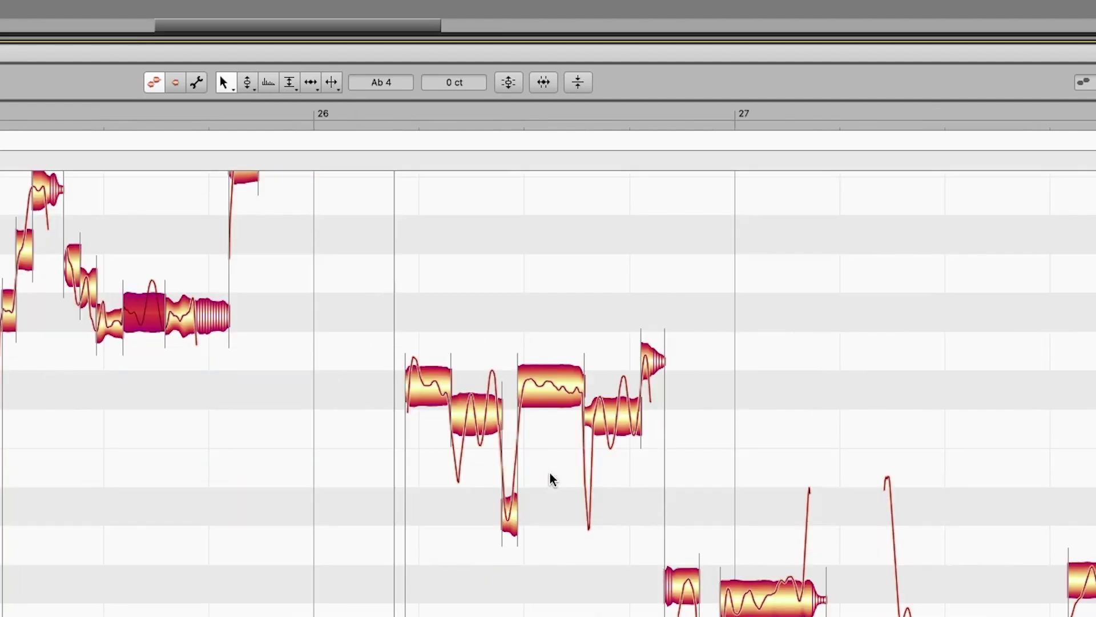
{"action": "left_click", "coordinate": [344, 110]}
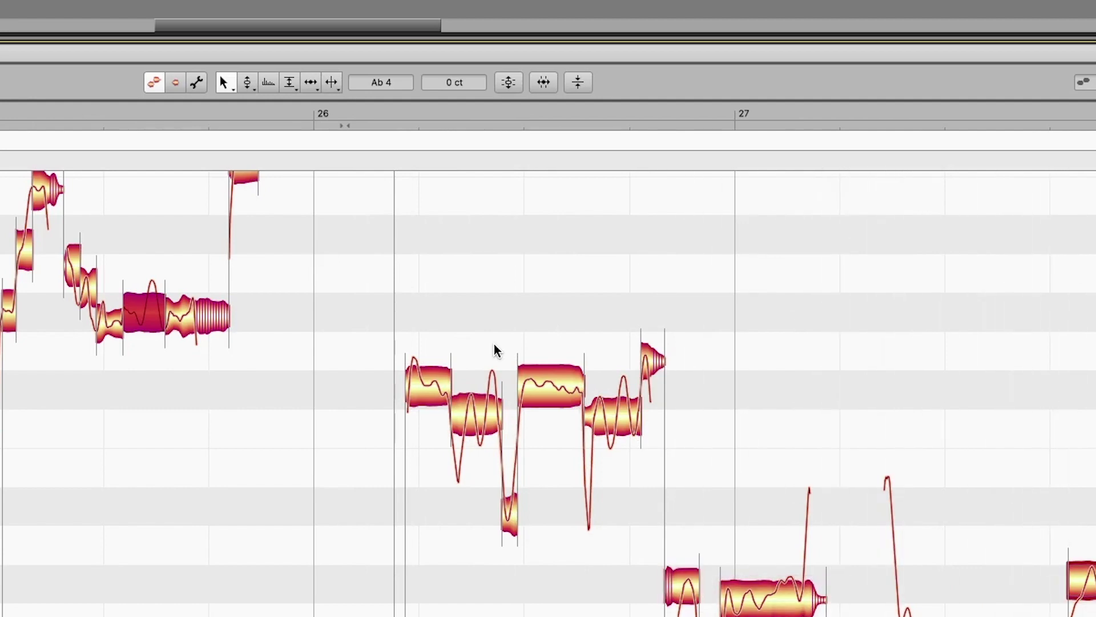
{"action": "key", "text": "space"}
{"action": "scroll", "coordinate": [474, 345], "scroll_direction": "right", "scroll_amount": 3}
{"action": "scroll", "coordinate": [474, 345], "scroll_direction": "down", "scroll_amount": 3}
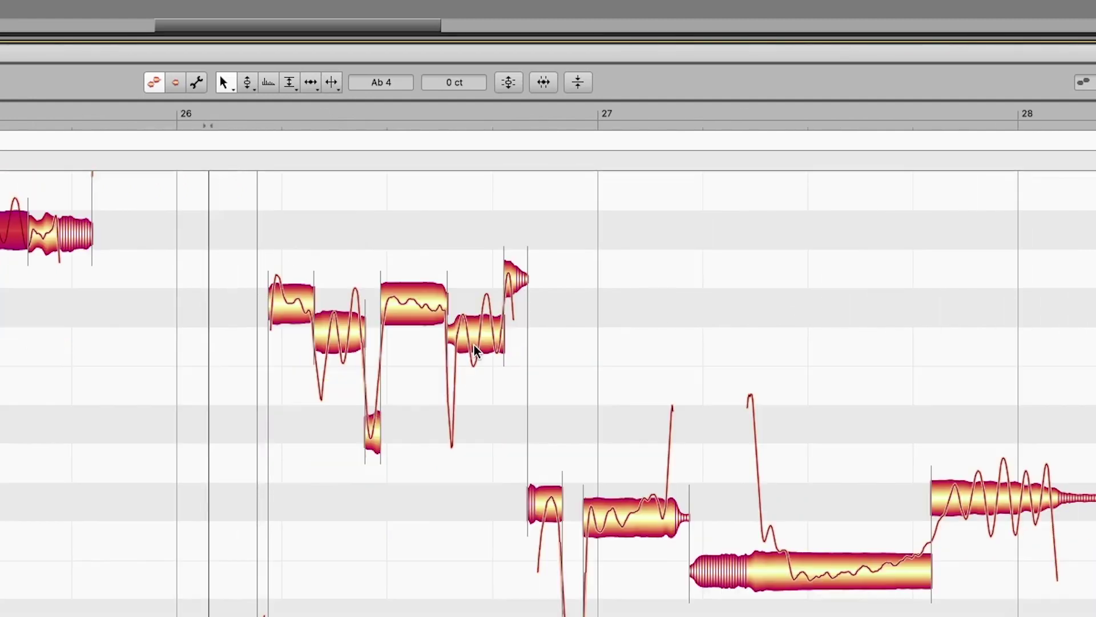
{"action": "scroll", "coordinate": [474, 345], "scroll_direction": "right", "scroll_amount": 1}
{"action": "scroll", "coordinate": [474, 345], "scroll_direction": "right", "scroll_amount": 7}
{"action": "scroll", "coordinate": [474, 345], "scroll_direction": "left", "scroll_amount": 7}
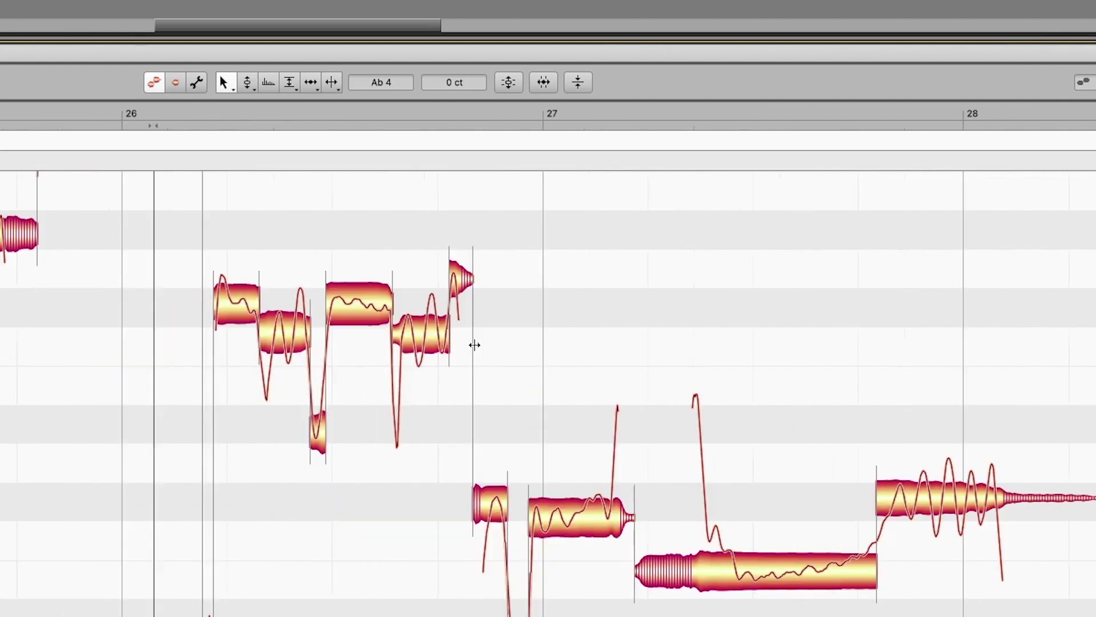
{"action": "scroll", "coordinate": [474, 344], "scroll_direction": "right", "scroll_amount": 1}
Split the first note after bar 26 in half and separate the onset of the next higher note
{"action": "left_click", "coordinate": [331, 82]}
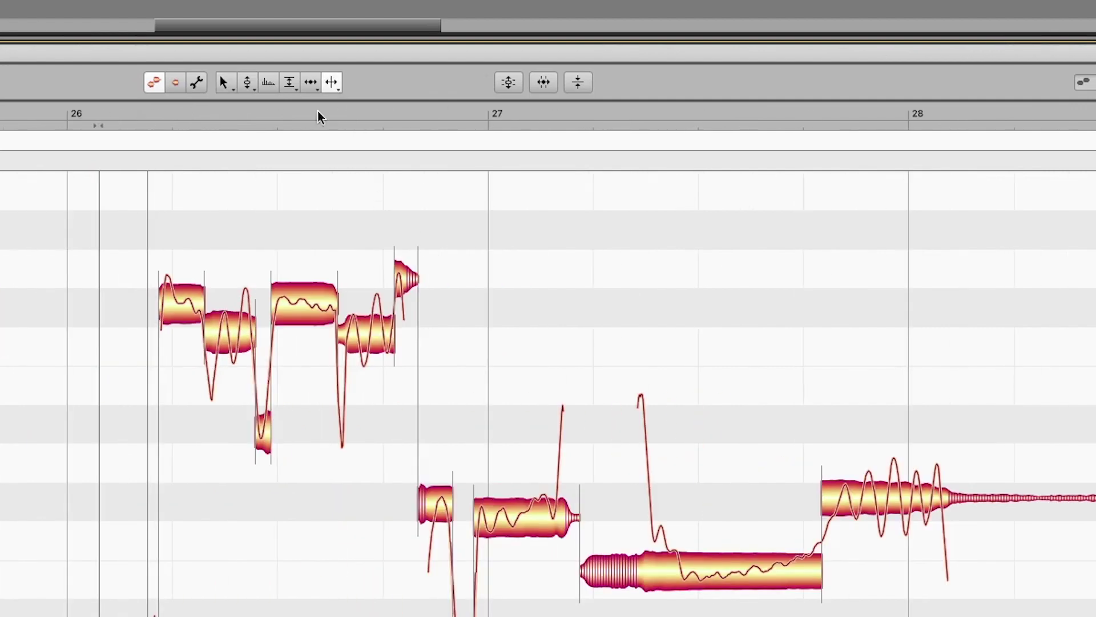
{"action": "left_click", "coordinate": [180, 303]}
{"action": "left_click", "coordinate": [292, 305]}
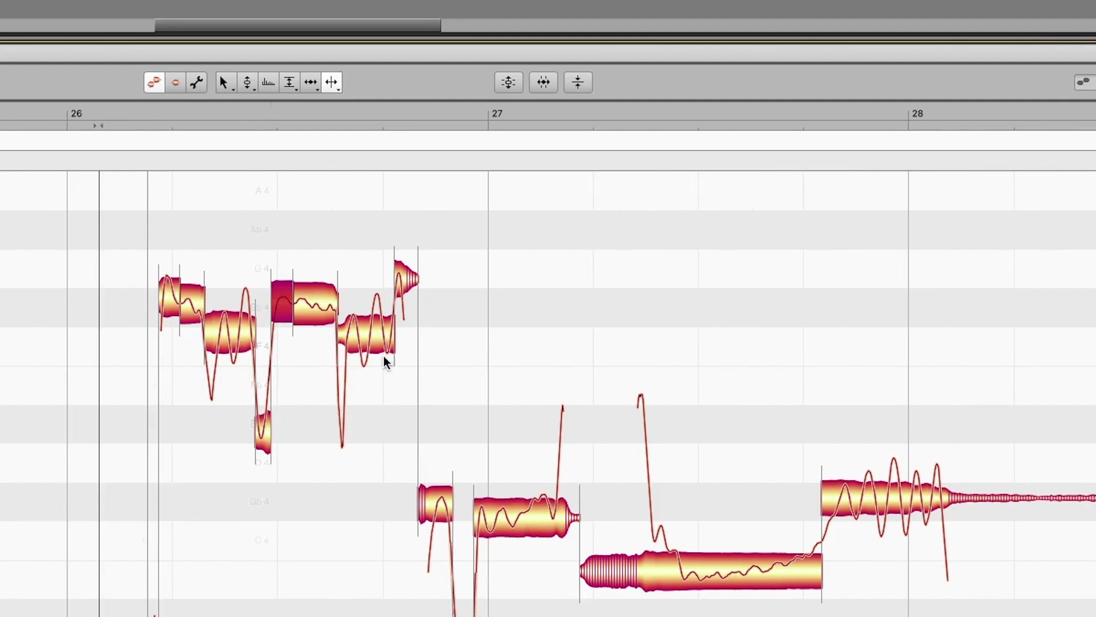
Split the note at bar 27 twice, the long low note after it once, and separate the onset of the note leading into bar 28
{"action": "left_click", "coordinate": [553, 515]}
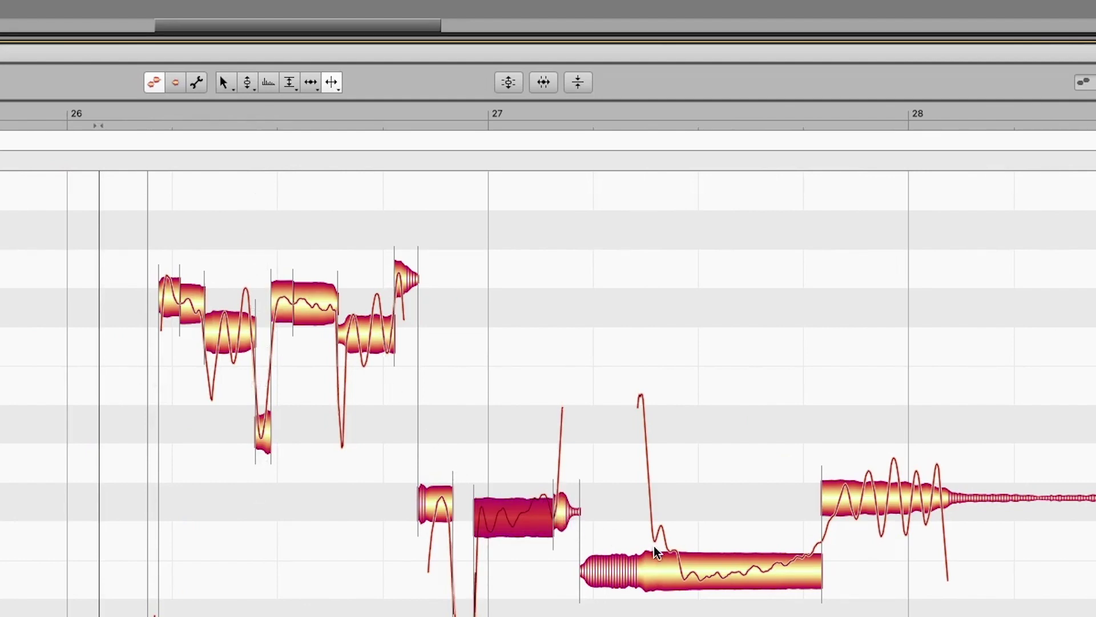
{"action": "left_click", "coordinate": [692, 574]}
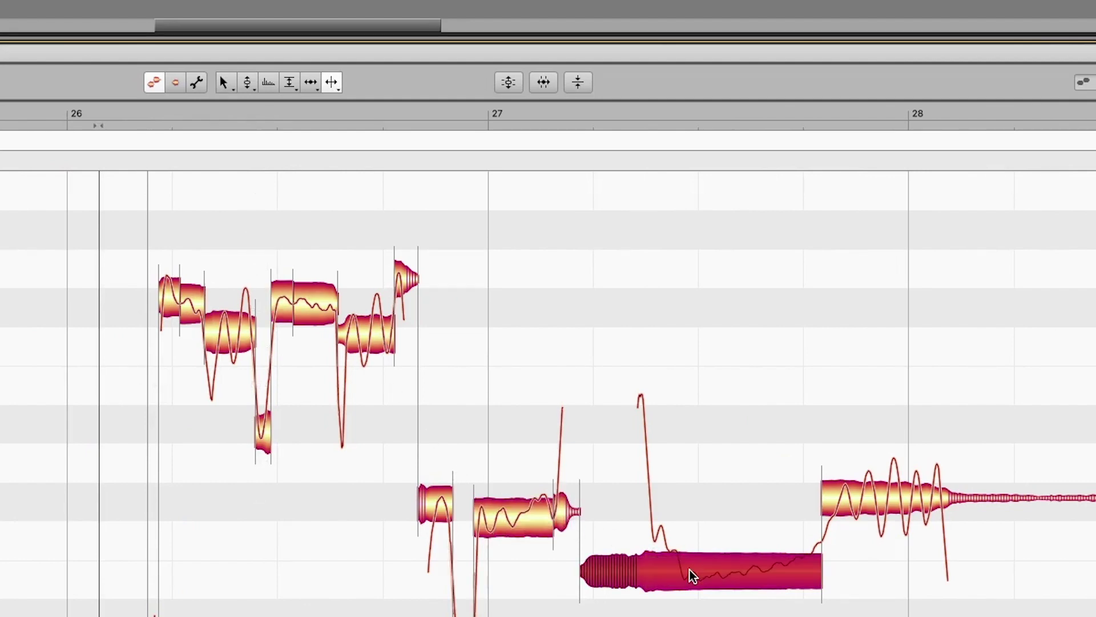
{"action": "left_click", "coordinate": [834, 496]}
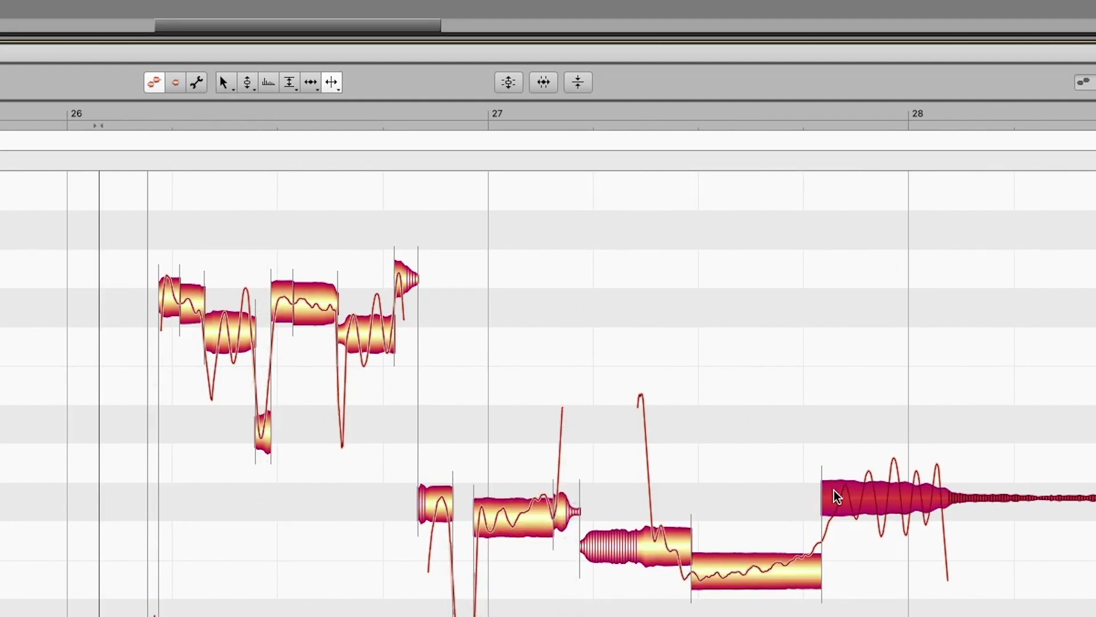
{"action": "left_click", "coordinate": [525, 516]}
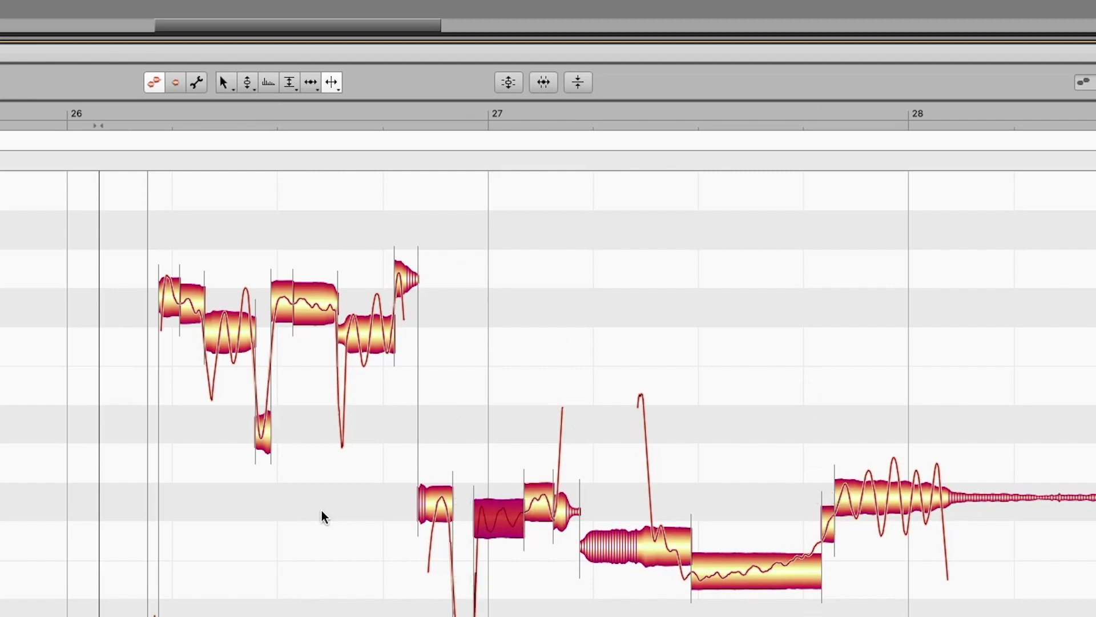
Replay the phrase after bar 26 and centre its second note and the longer part of the split high note on Gb 4 at 0 ct
{"action": "scroll", "coordinate": [322, 517], "scroll_direction": "up", "scroll_amount": 2}
{"action": "key", "text": "space"}
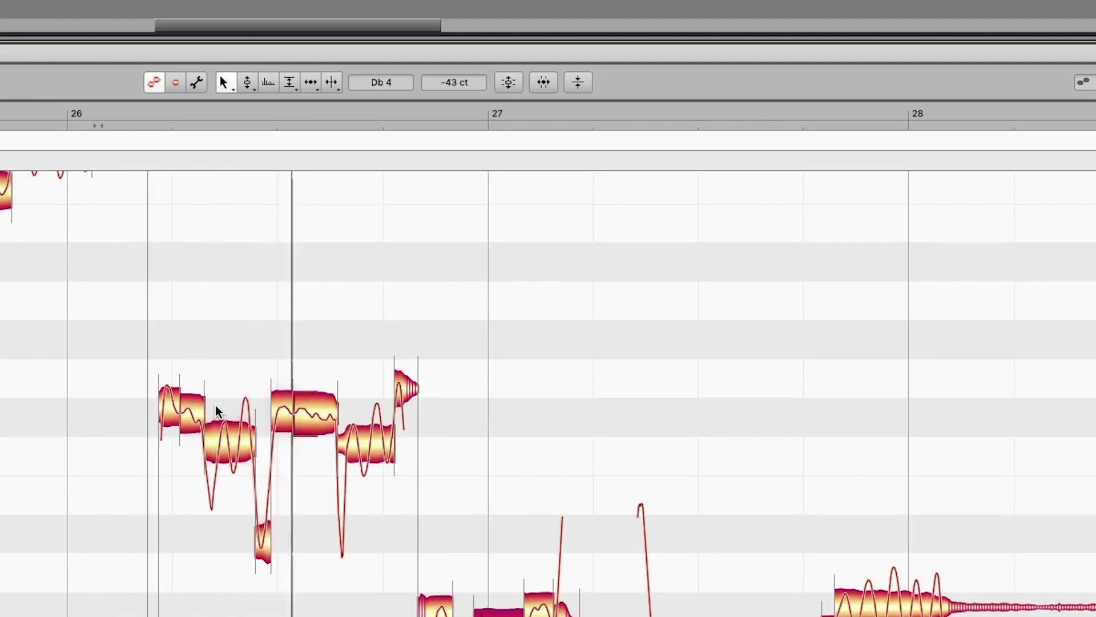
{"action": "key", "text": "space"}
{"action": "scroll", "coordinate": [224, 407], "scroll_direction": "down", "scroll_amount": 3}
{"action": "key", "text": "space"}
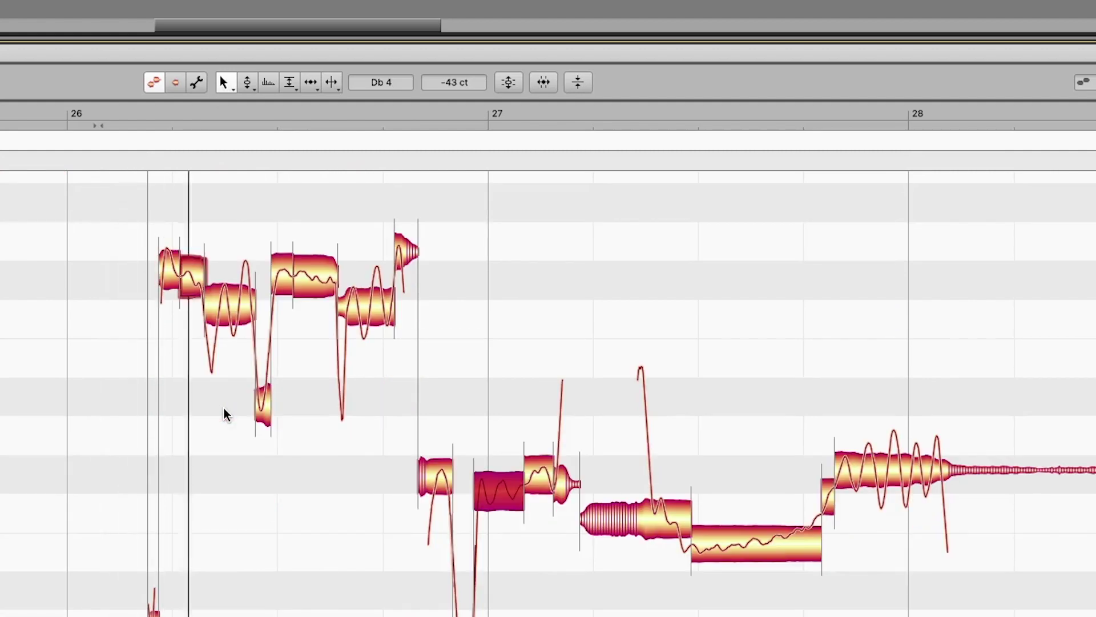
{"action": "key", "text": "space"}
{"action": "key", "text": "space"}
{"action": "key", "text": "space"}
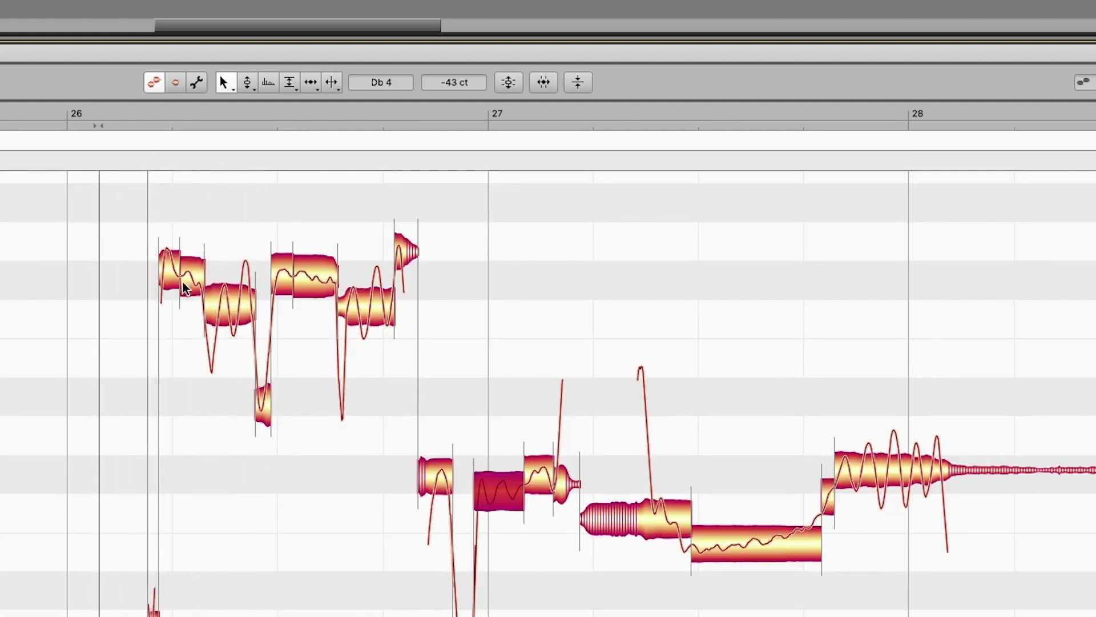
{"action": "left_click", "coordinate": [190, 277]}
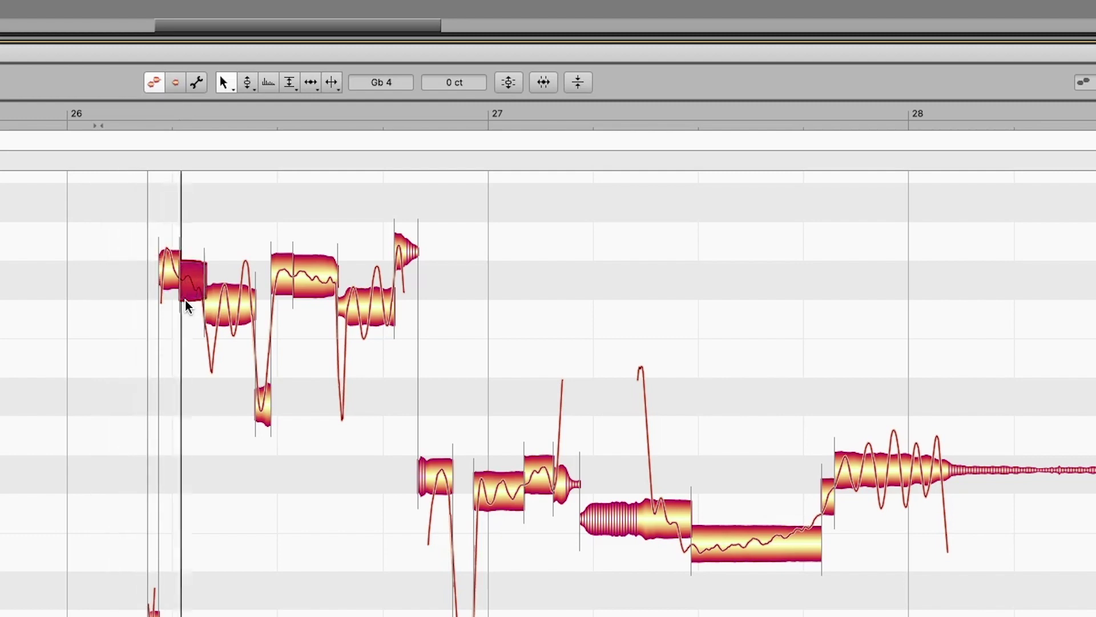
{"action": "left_click", "coordinate": [314, 281]}
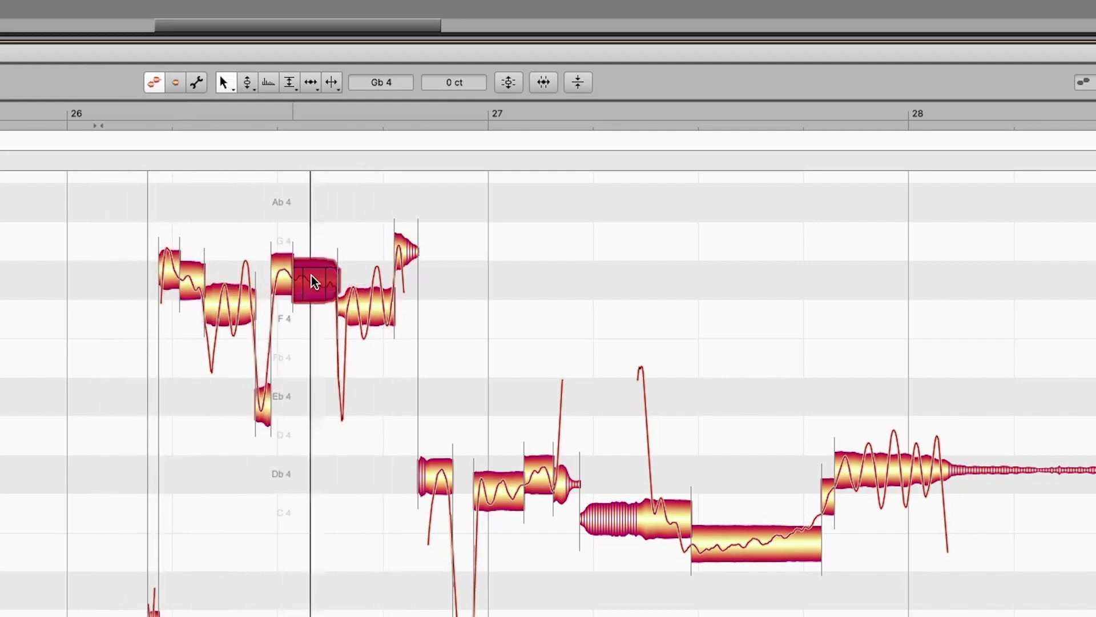
Raise the third note after bar 26 to Gb 4 at -50 ct and replay the phrase
{"action": "left_click", "coordinate": [231, 307]}
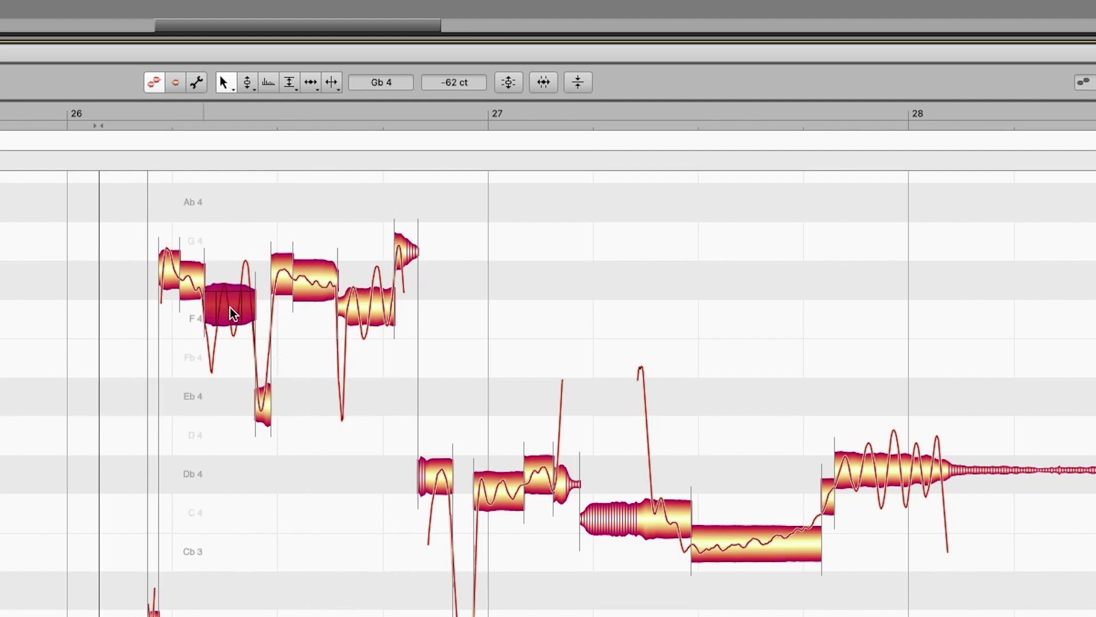
{"action": "left_click_drag", "start_coordinate": [231, 307], "coordinate": [235, 301]}
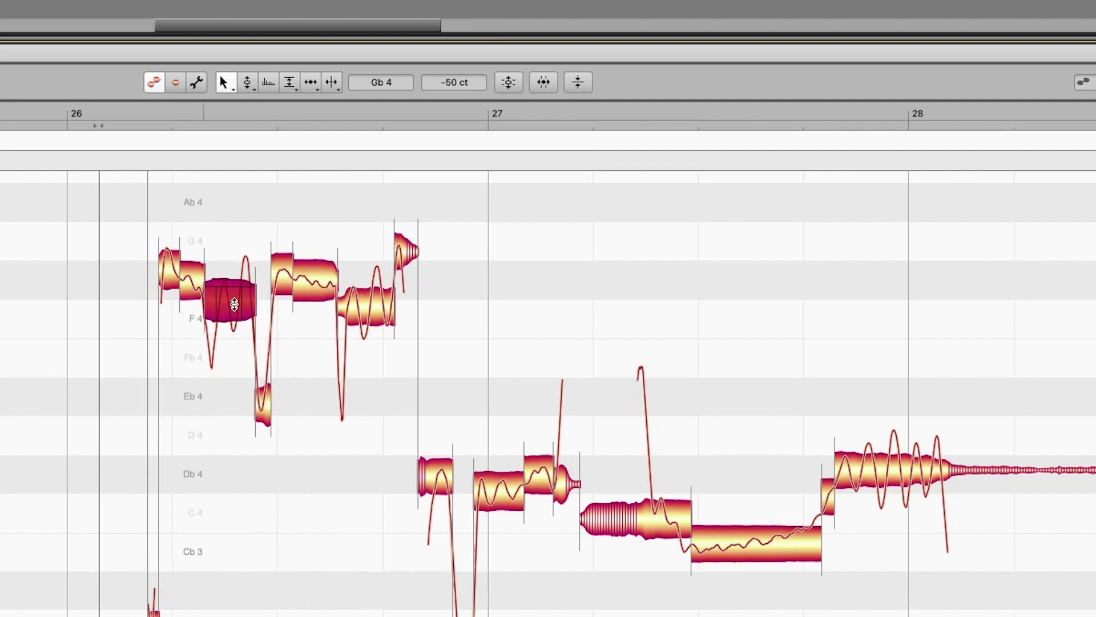
{"action": "key", "text": "space"}
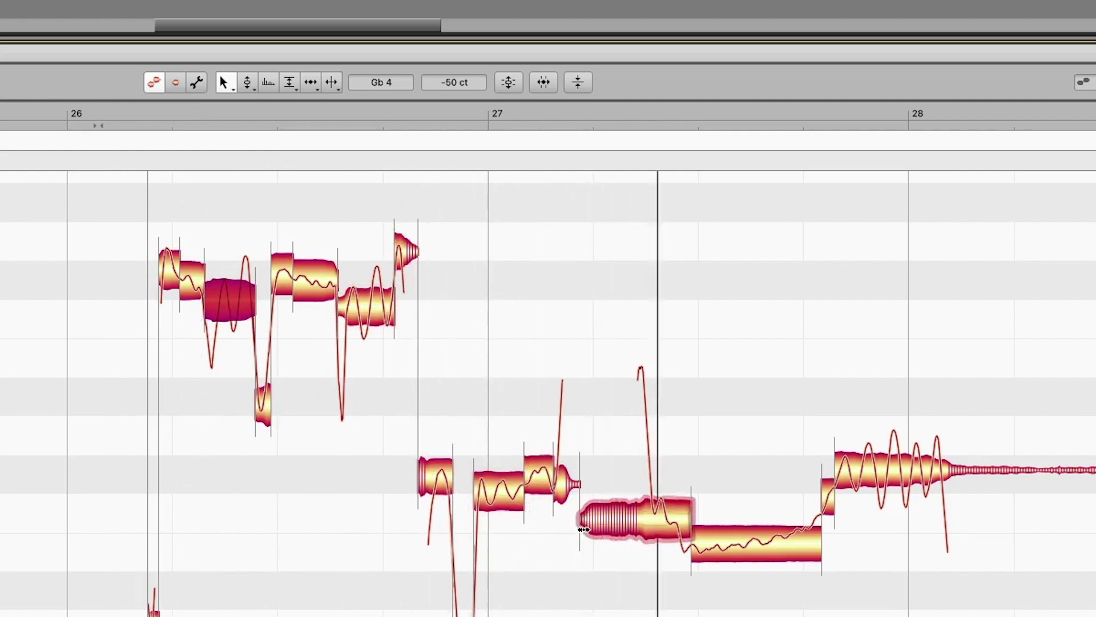
Centre the long low note before bar 28 on Cb 3 at 0 ct and raise the note at bar 27 to Db 4 at -3 ct
{"action": "left_click", "coordinate": [757, 539]}
{"action": "double_click", "coordinate": [757, 539]}
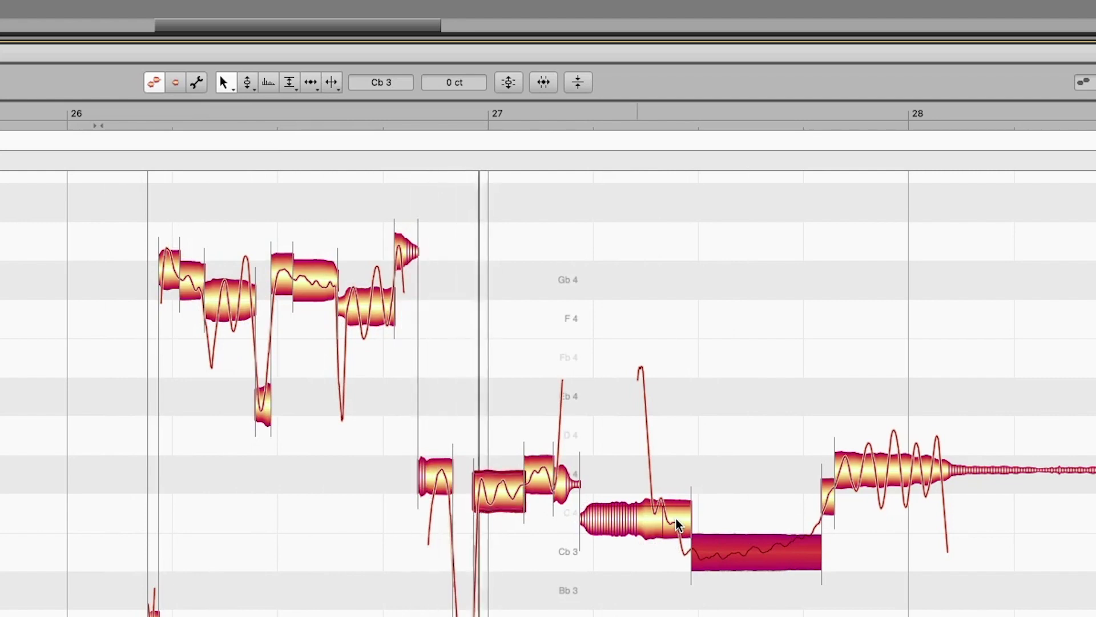
{"action": "key", "text": "space"}
{"action": "left_click_drag", "start_coordinate": [502, 501], "coordinate": [503, 486]}
{"action": "key", "text": "space"}
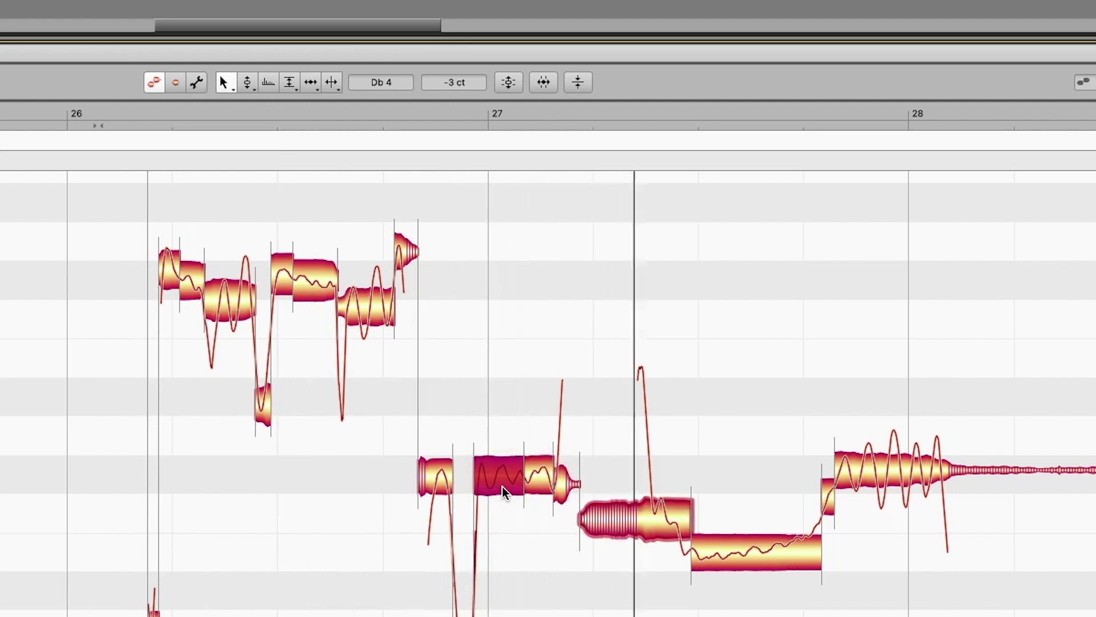
Raise the note with the breathy onset after bar 27 to C 4 at -3 ct and replay the phrase
{"action": "key", "text": "space"}
{"action": "left_click_drag", "start_coordinate": [653, 517], "coordinate": [655, 515]}
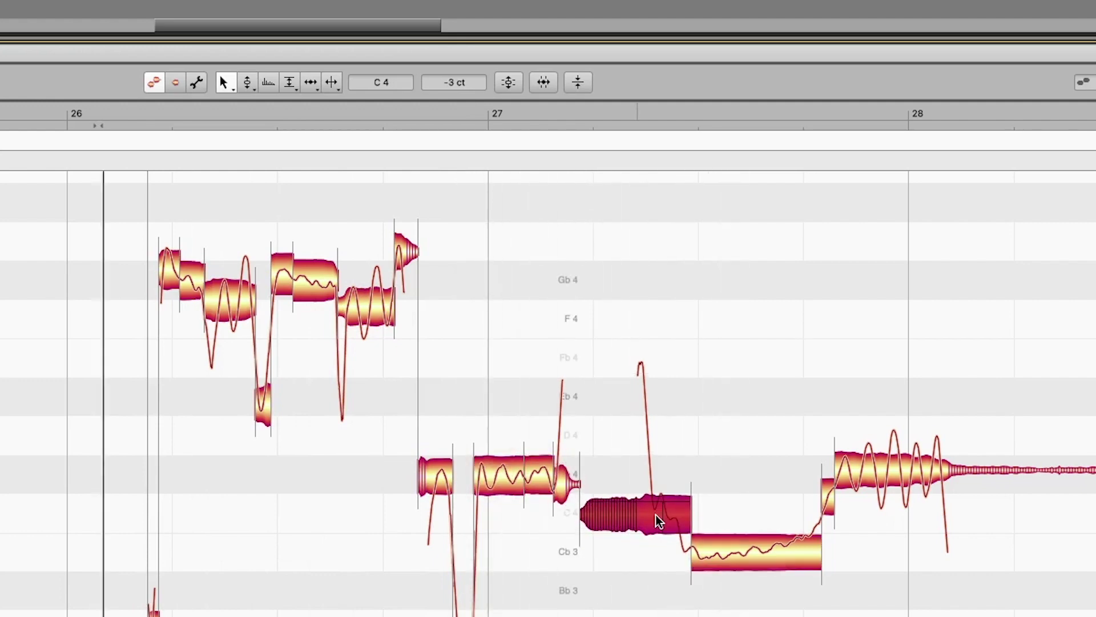
{"action": "key", "text": "space"}
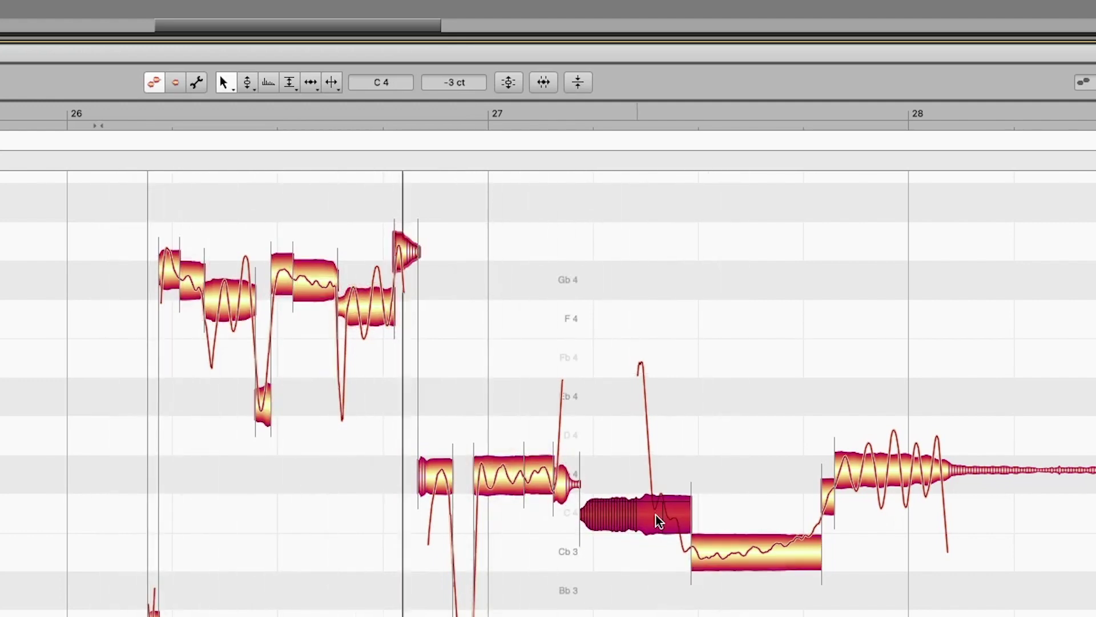
{"action": "key", "text": "space"}
Lower the wavering note before the last short high one in bar 26 to F 4 at +14 ct, replaying the phrase to check it
{"action": "left_click", "coordinate": [361, 306]}
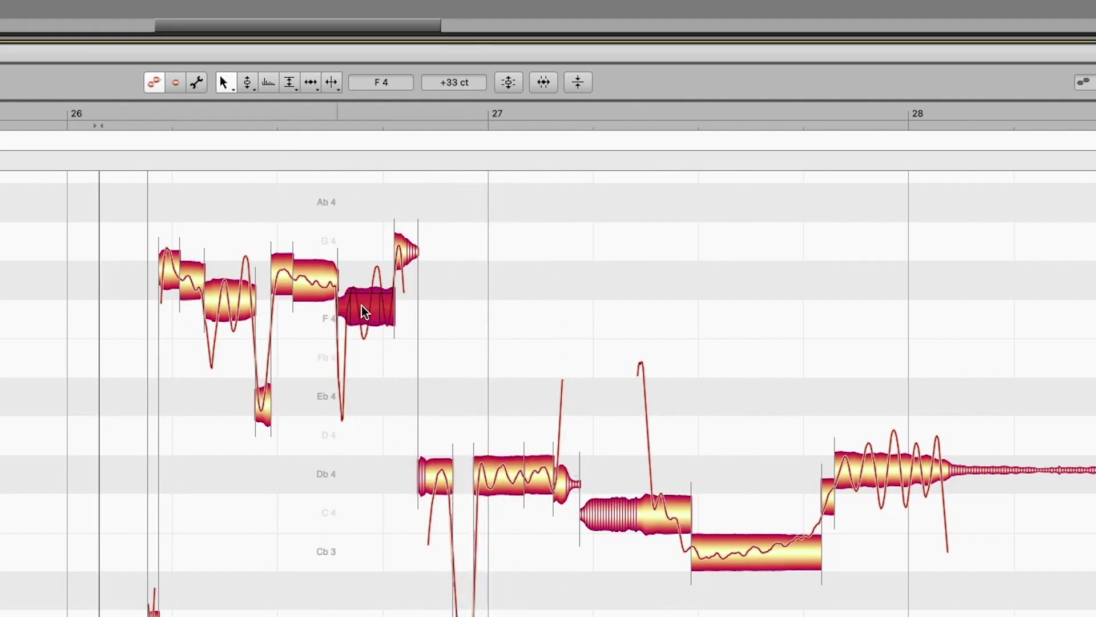
{"action": "left_click_drag", "start_coordinate": [361, 306], "coordinate": [365, 309]}
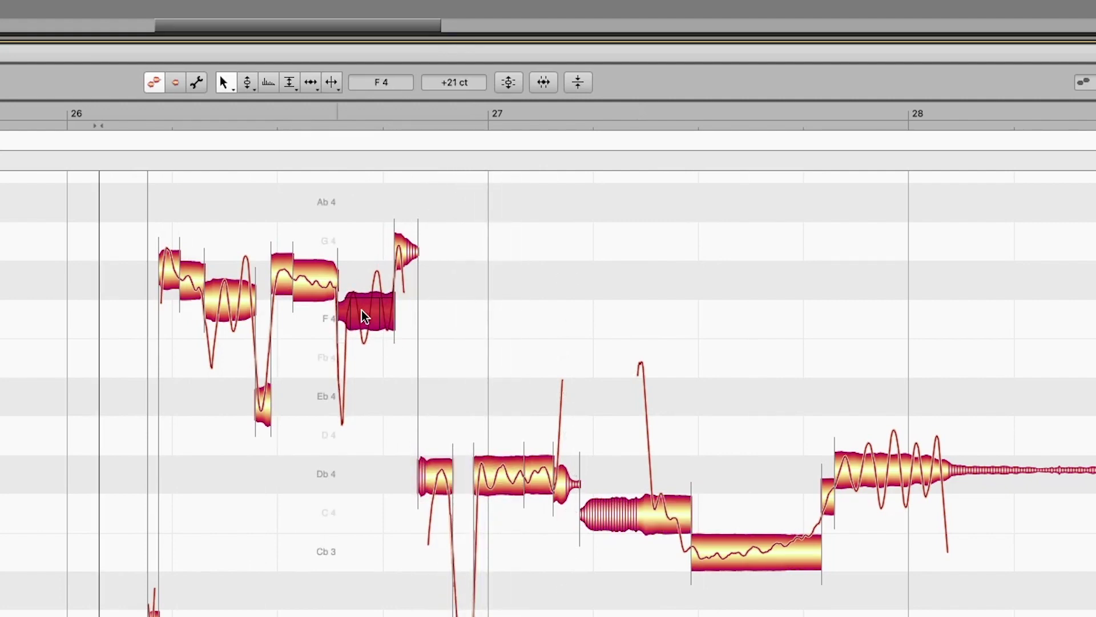
{"action": "key", "text": "space"}
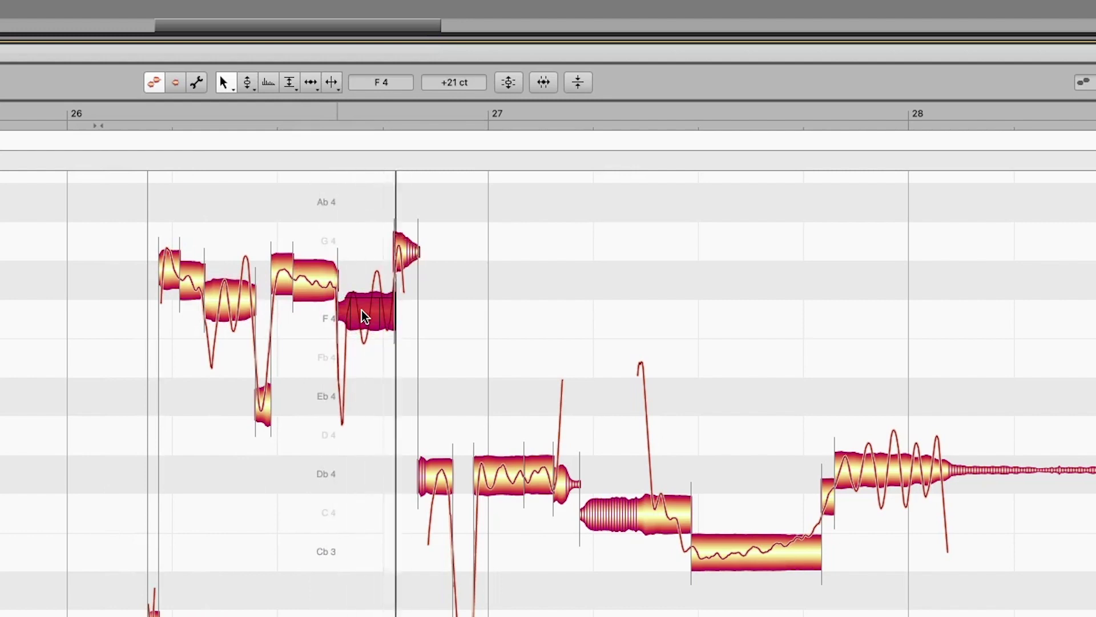
{"action": "key", "text": "space"}
{"action": "left_click_drag", "start_coordinate": [368, 310], "coordinate": [368, 312]}
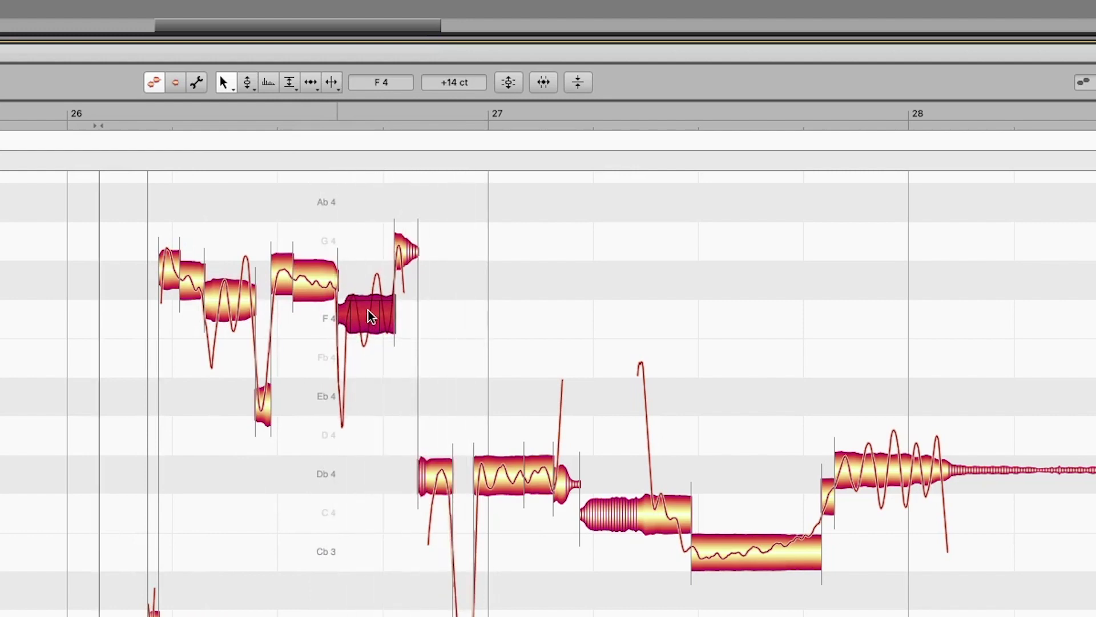
{"action": "key", "text": "space"}
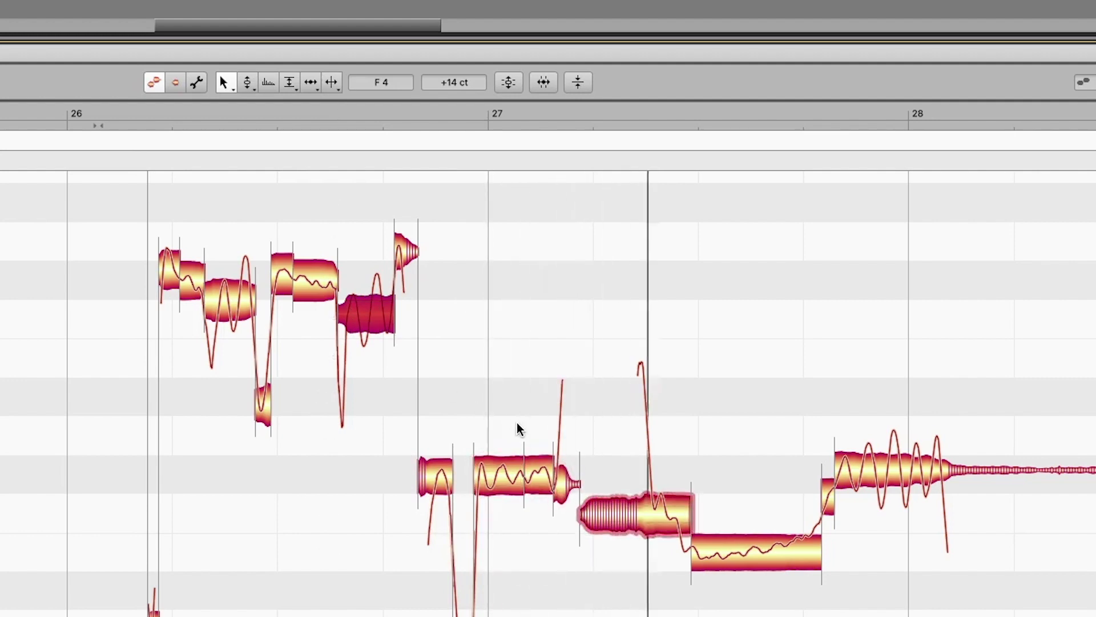
{"action": "key", "text": "space"}
Centre the sustained note running through bar 28 on Db 4 at 0 ct and replay the phrase
{"action": "left_click", "coordinate": [876, 477]}
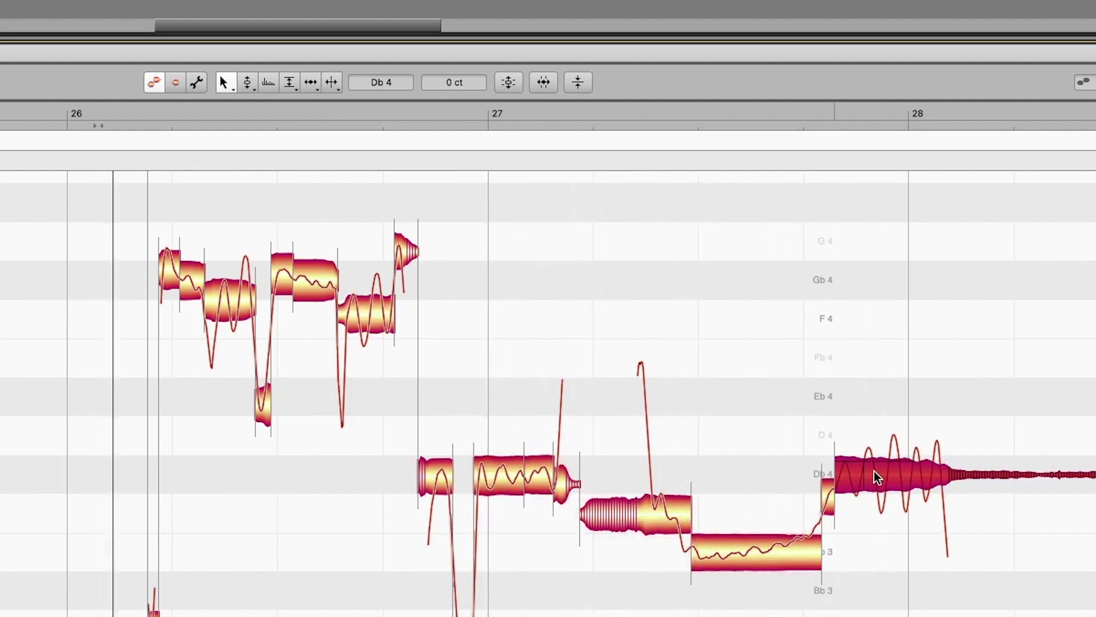
{"action": "key", "text": "space"}
{"action": "key", "text": "space"}
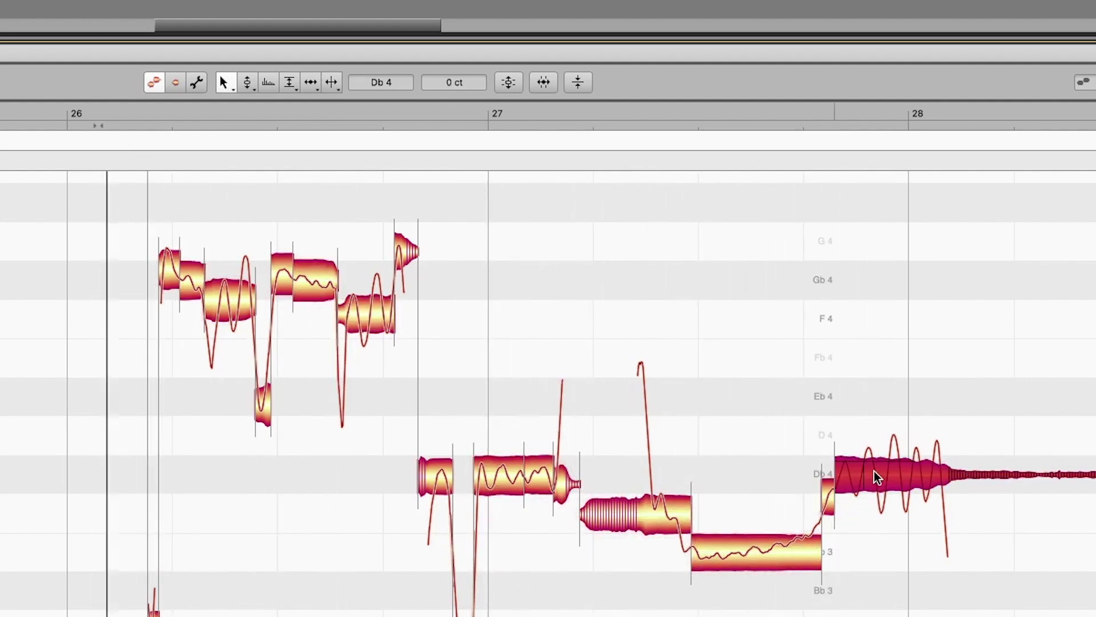
{"action": "key", "text": "space"}
{"action": "key", "text": "space"}
Raise the short low note in the middle of bar 26 to Eb 4 at +8 ct and replay it
{"action": "left_click", "coordinate": [264, 406]}
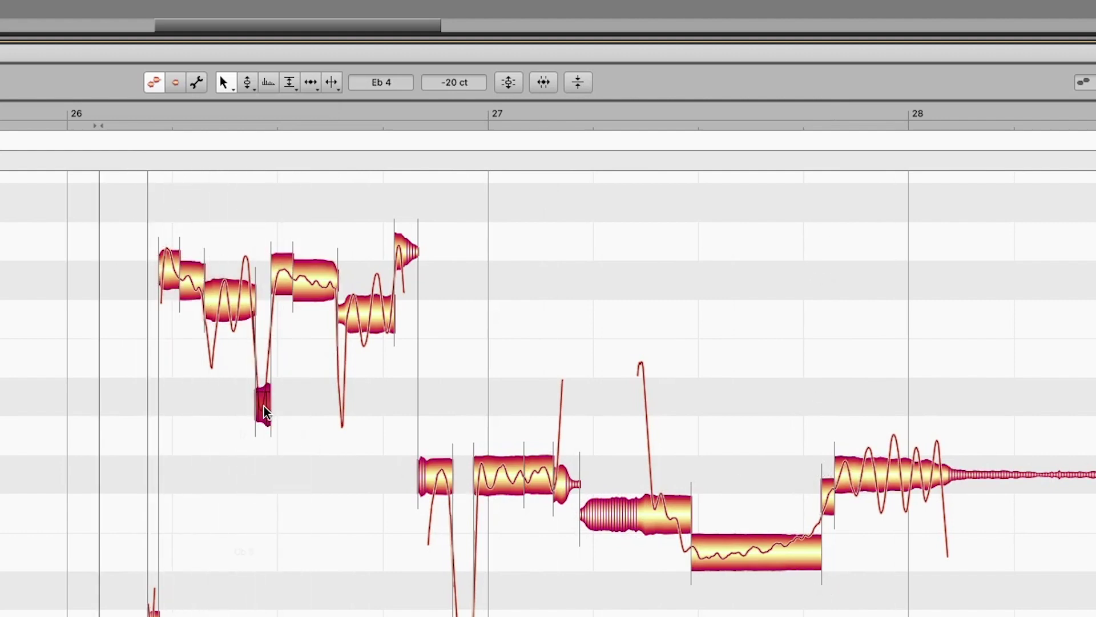
{"action": "left_click_drag", "start_coordinate": [264, 406], "coordinate": [267, 400]}
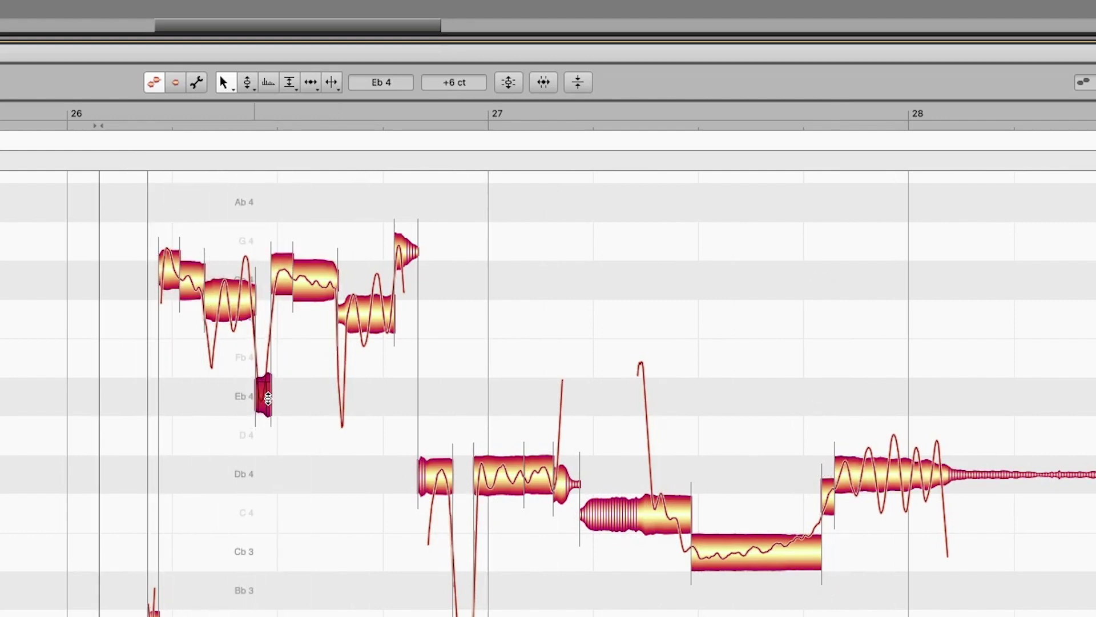
{"action": "key", "text": "space"}
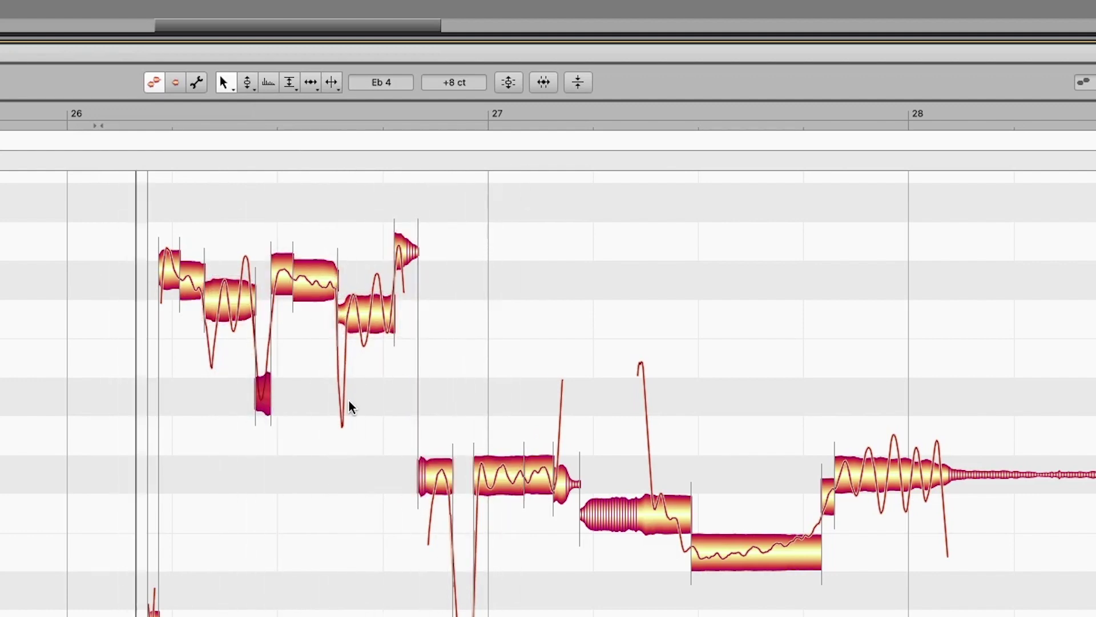
{"action": "key", "text": "space"}
Raise the third note after bar 26 to Gb 4 at -36 ct and play the whole phrase through bar 28
{"action": "left_click", "coordinate": [231, 300]}
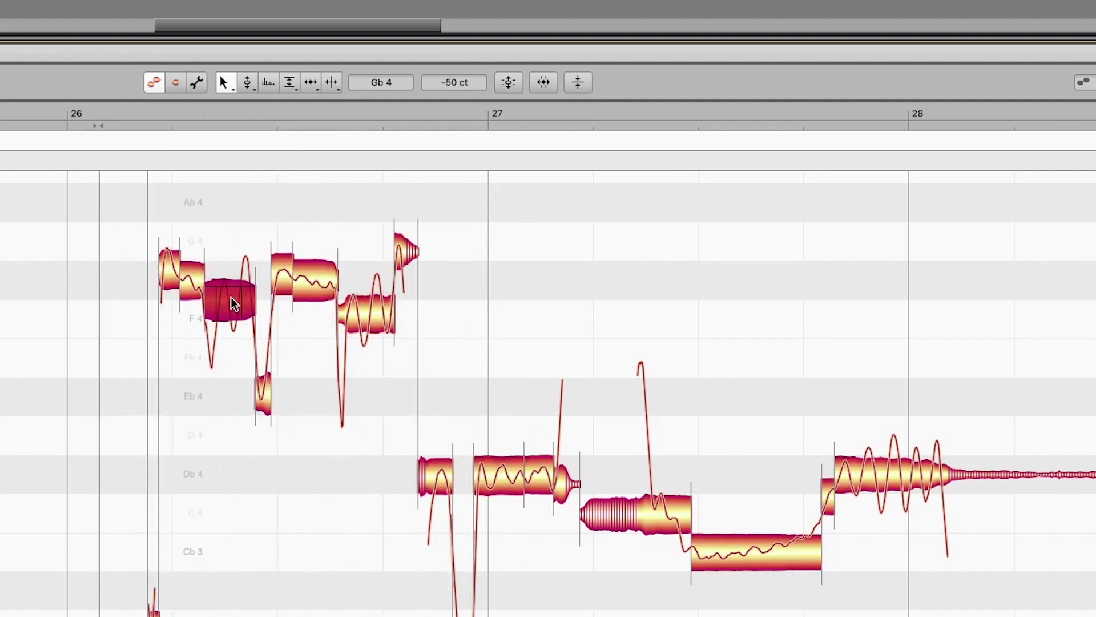
{"action": "left_click_drag", "start_coordinate": [236, 301], "coordinate": [236, 295]}
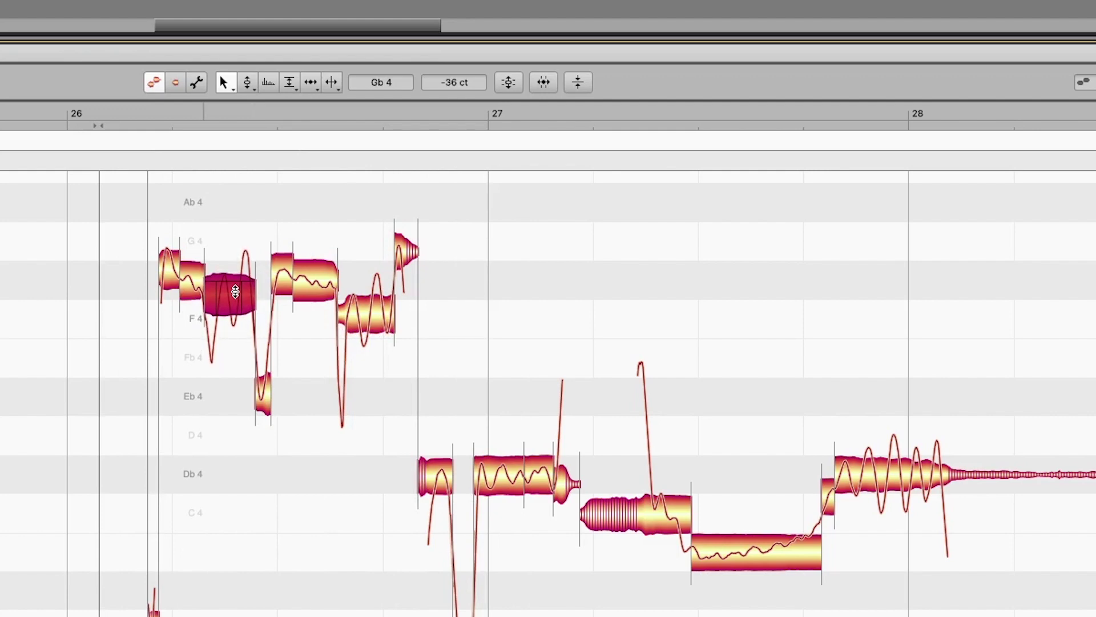
{"action": "key", "text": "space"}
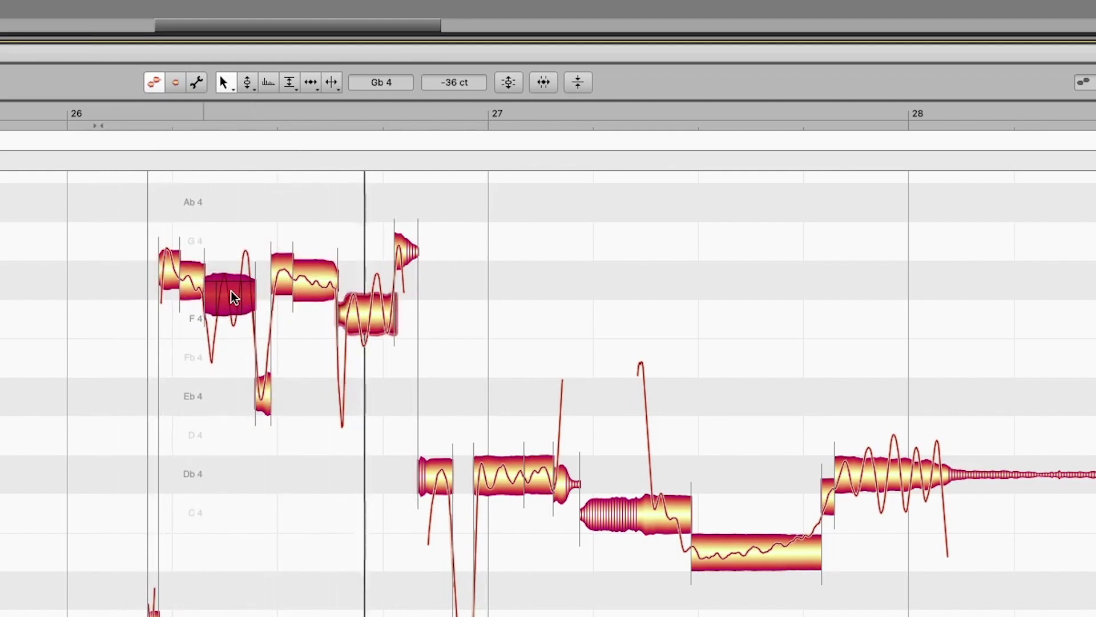
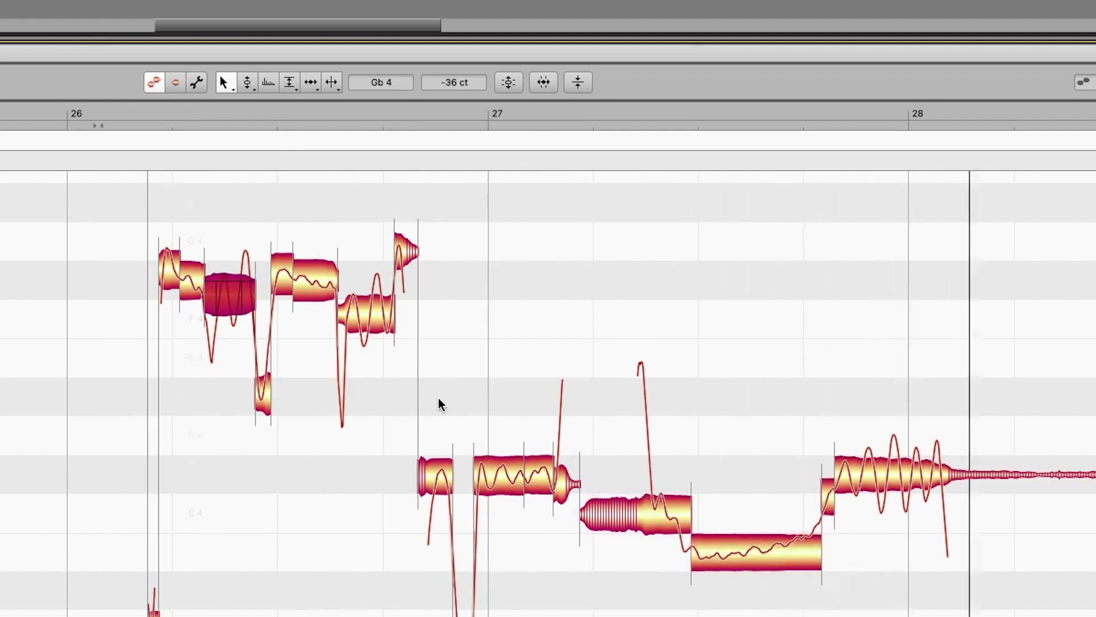
{"action": "key", "text": "space"}
Split the rising end off the long Cb 3 note before bar 28
{"action": "key", "text": "F6"}
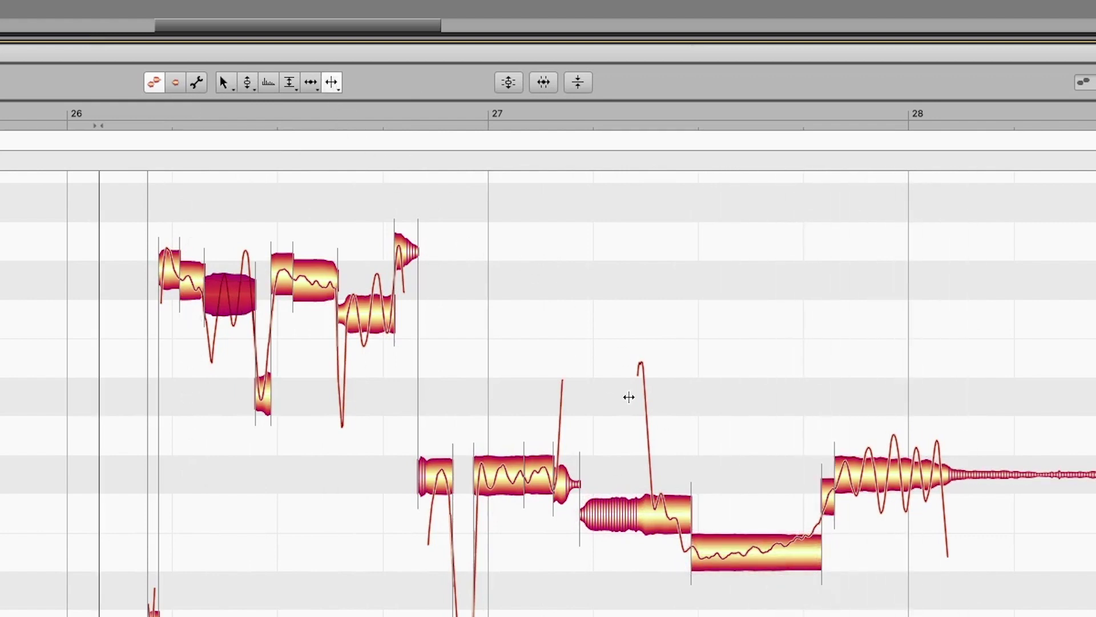
{"action": "left_click", "coordinate": [791, 546]}
{"action": "double_click", "coordinate": [791, 545]}
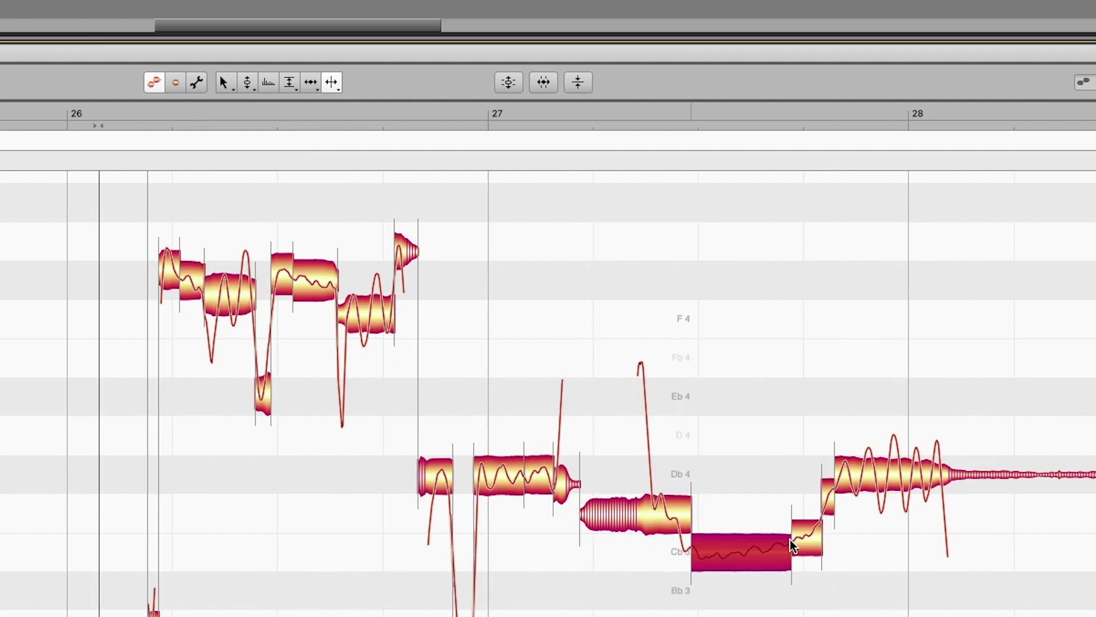
Set the playback start to just before the middle of bar 27 and play the end of the phrase past bar 28
{"action": "left_click", "coordinate": [225, 84]}
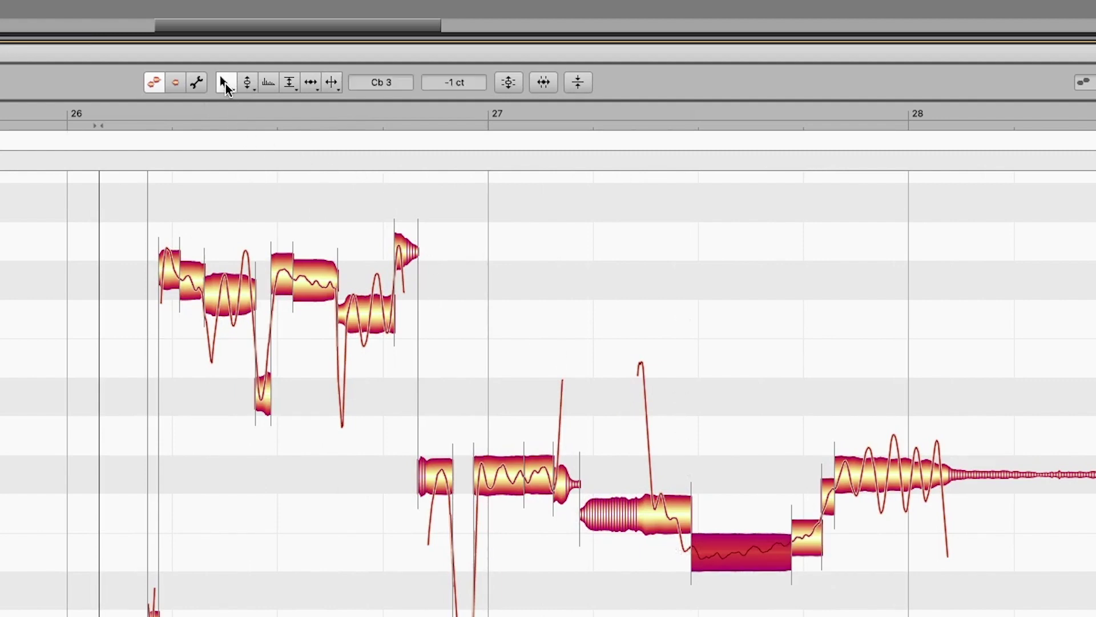
{"action": "left_click", "coordinate": [635, 108]}
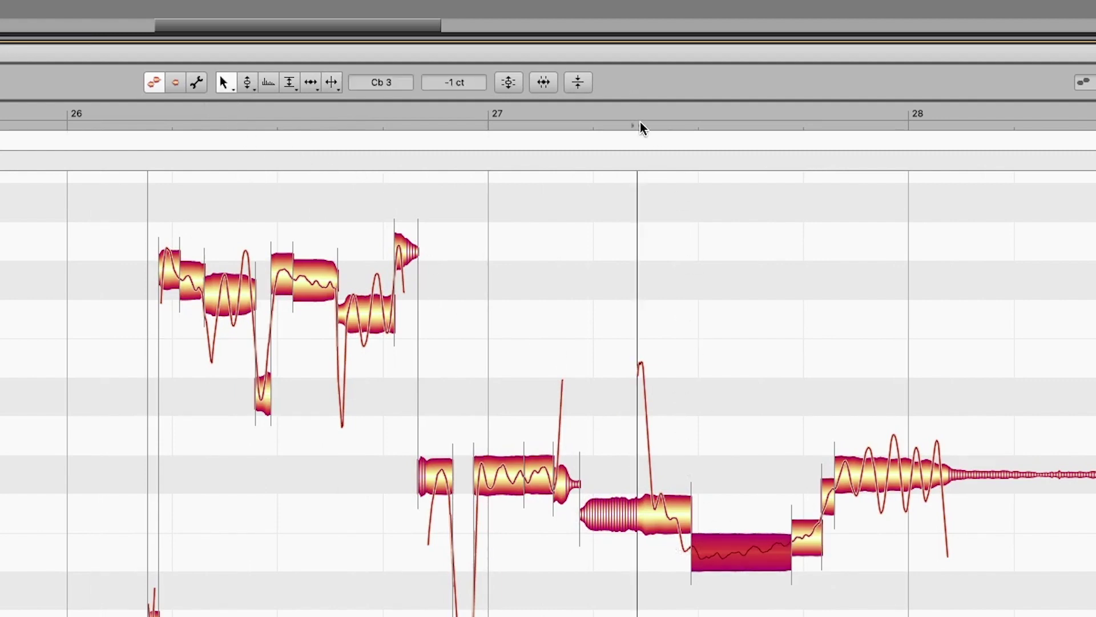
{"action": "left_click", "coordinate": [816, 536]}
{"action": "key", "text": "space"}
{"action": "scroll", "coordinate": [650, 490], "scroll_direction": "right", "scroll_amount": 3}
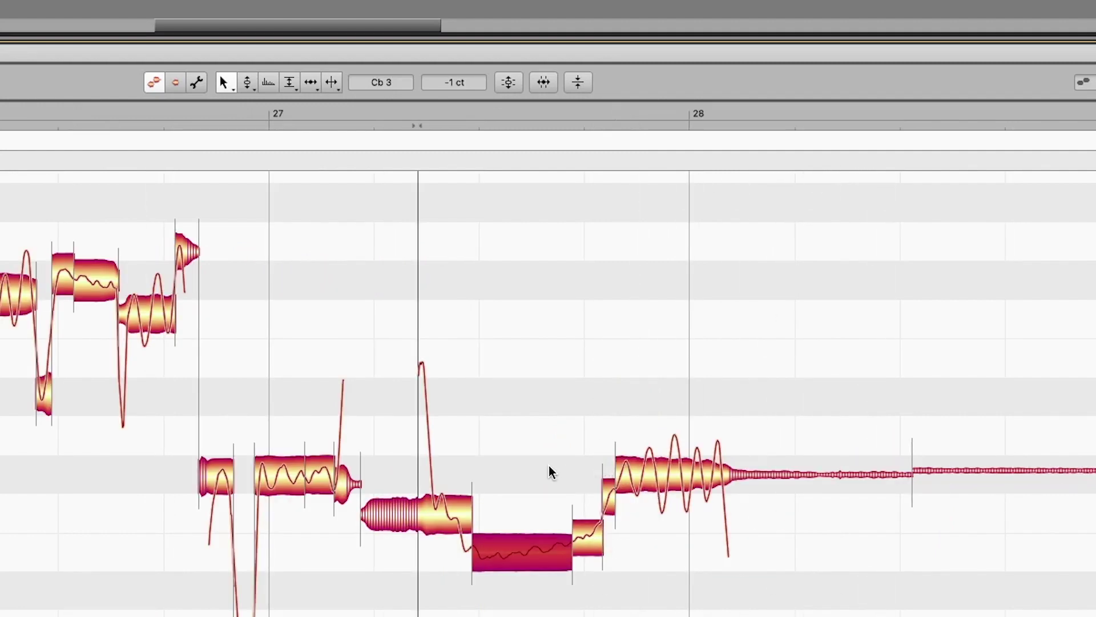
Split the falling tail off the C 4 note in the first half of bar 27
{"action": "scroll", "coordinate": [549, 466], "scroll_direction": "down", "scroll_amount": 2}
{"action": "left_click", "coordinate": [330, 83]}
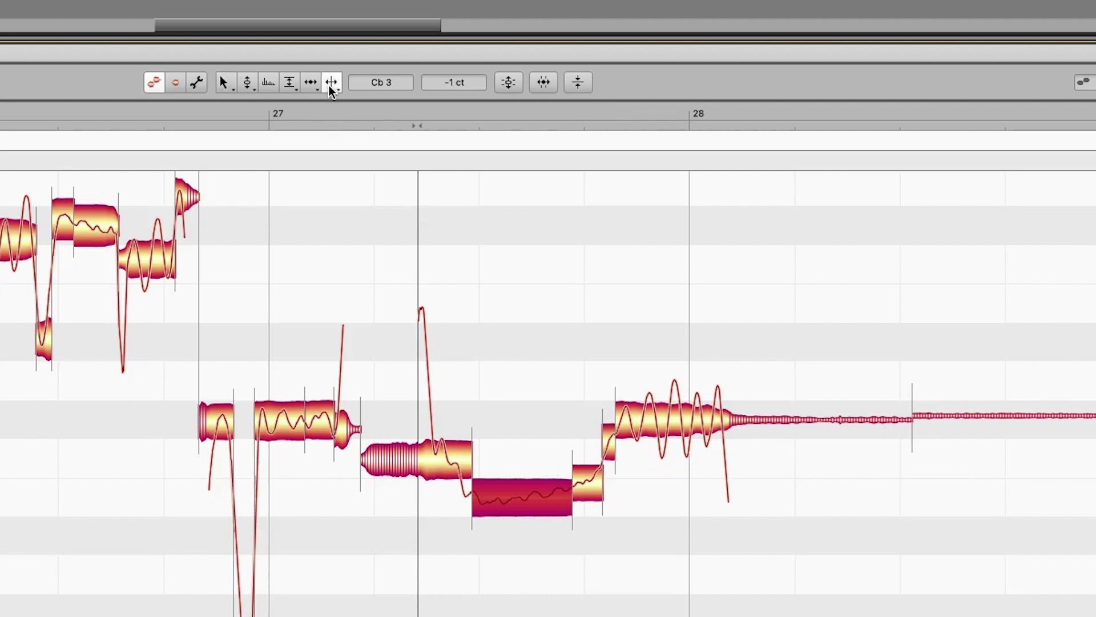
{"action": "left_click_drag", "start_coordinate": [433, 453], "coordinate": [441, 454]}
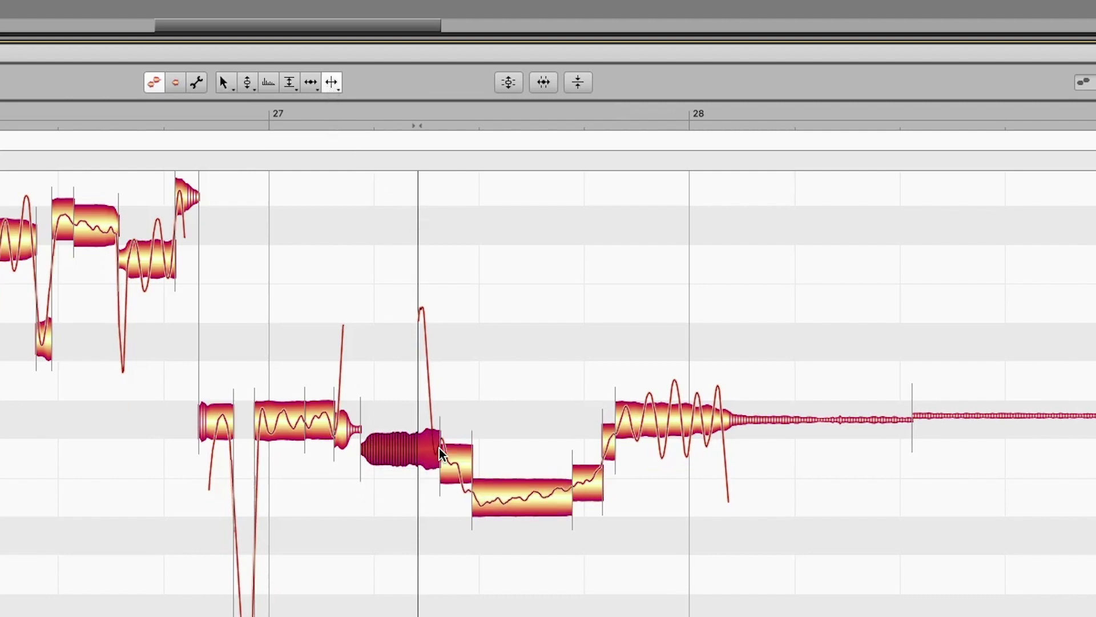
{"action": "key", "text": "F1"}
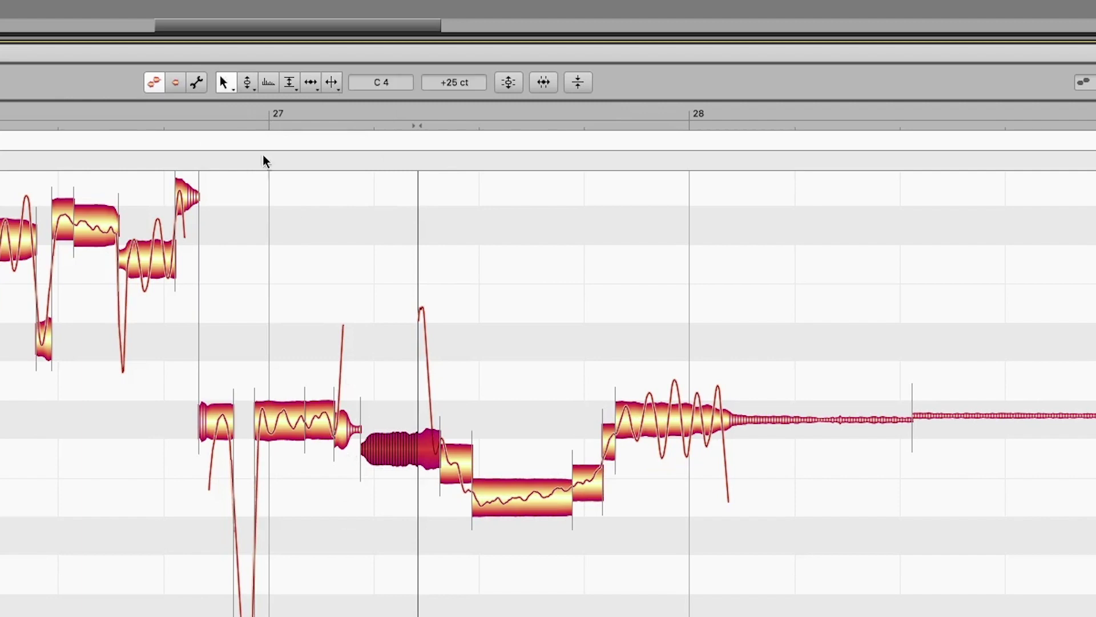
Snap the split-off tail piece to C 4 at 0 ct and play it from just after the start of bar 27
{"action": "left_click", "coordinate": [443, 454]}
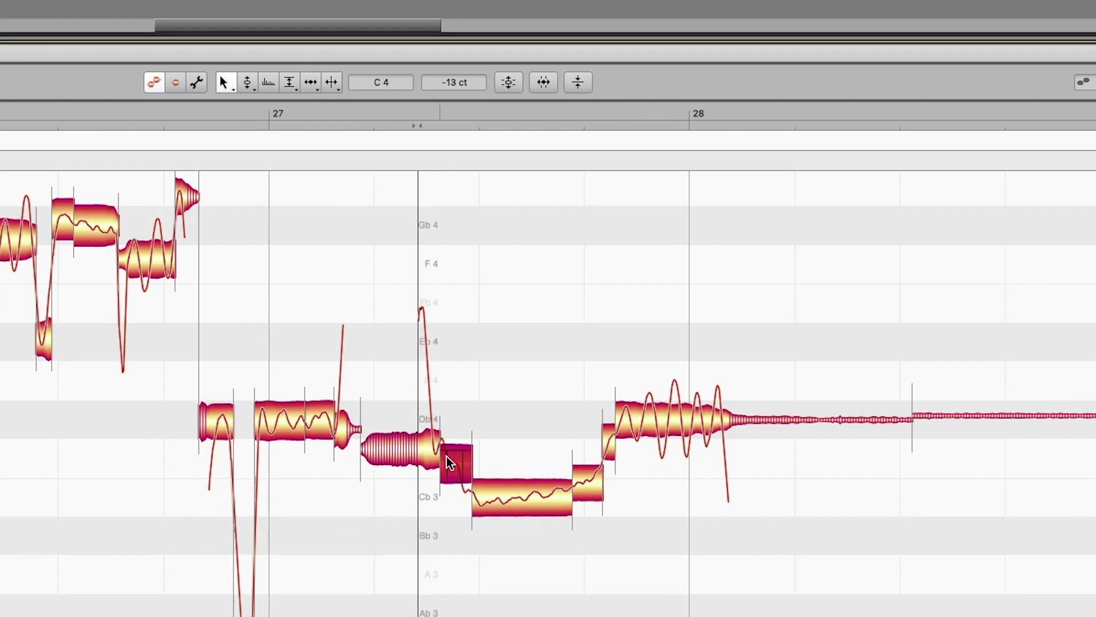
{"action": "double_click", "coordinate": [454, 461]}
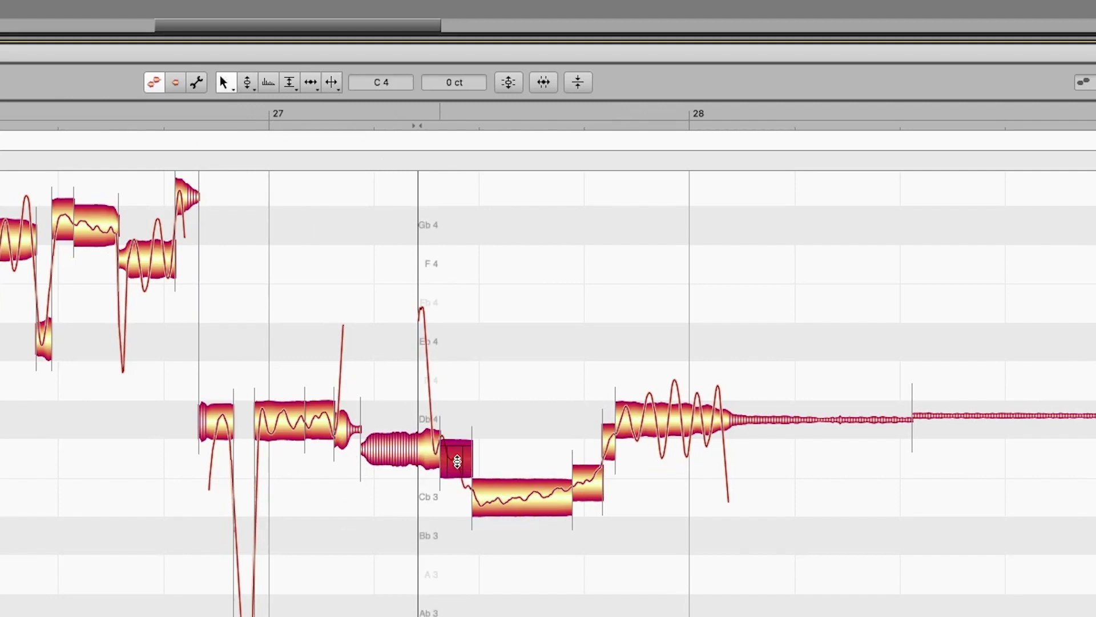
{"action": "left_click", "coordinate": [280, 103]}
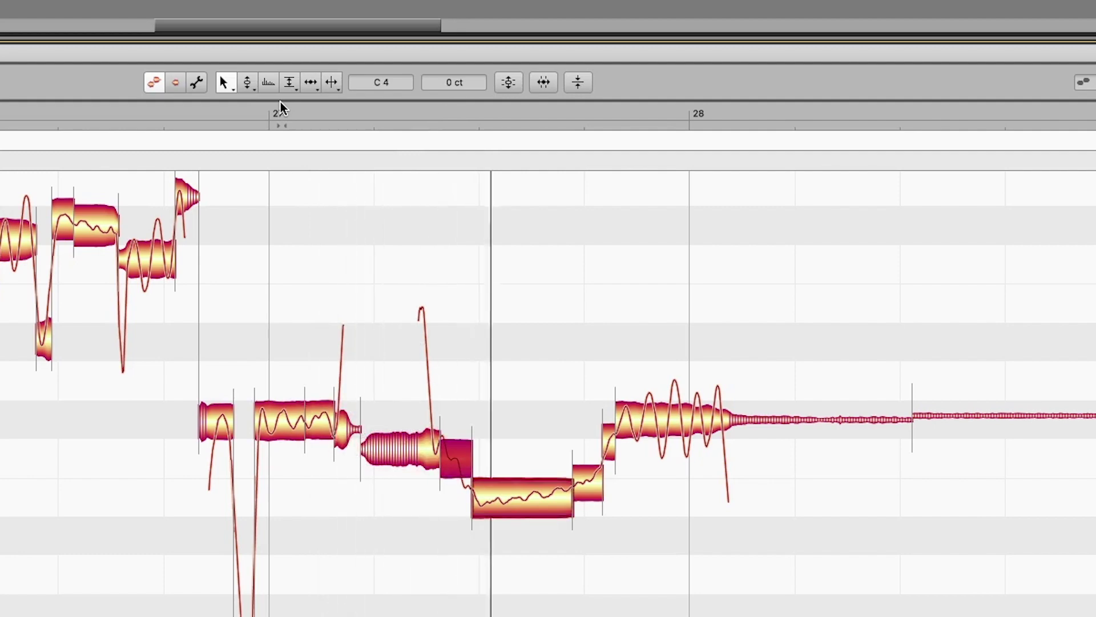
{"action": "key", "text": "space"}
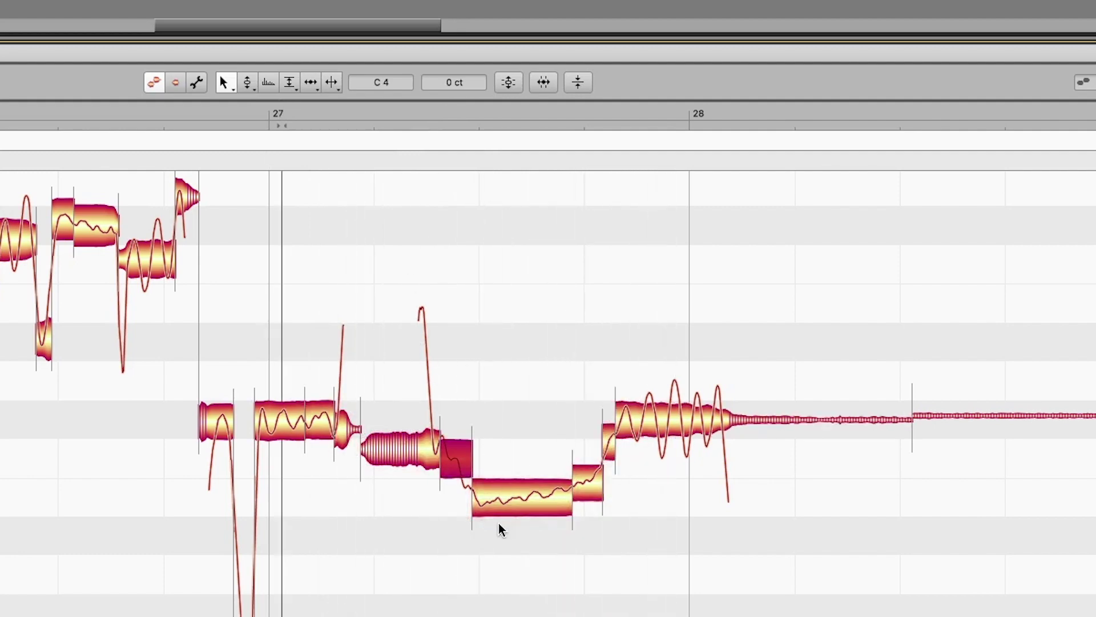
Set the pitch drift of the long Cb 3 note in bar 27 to -23.0 % and replay it from the start of the bar
{"action": "left_click", "coordinate": [521, 499]}
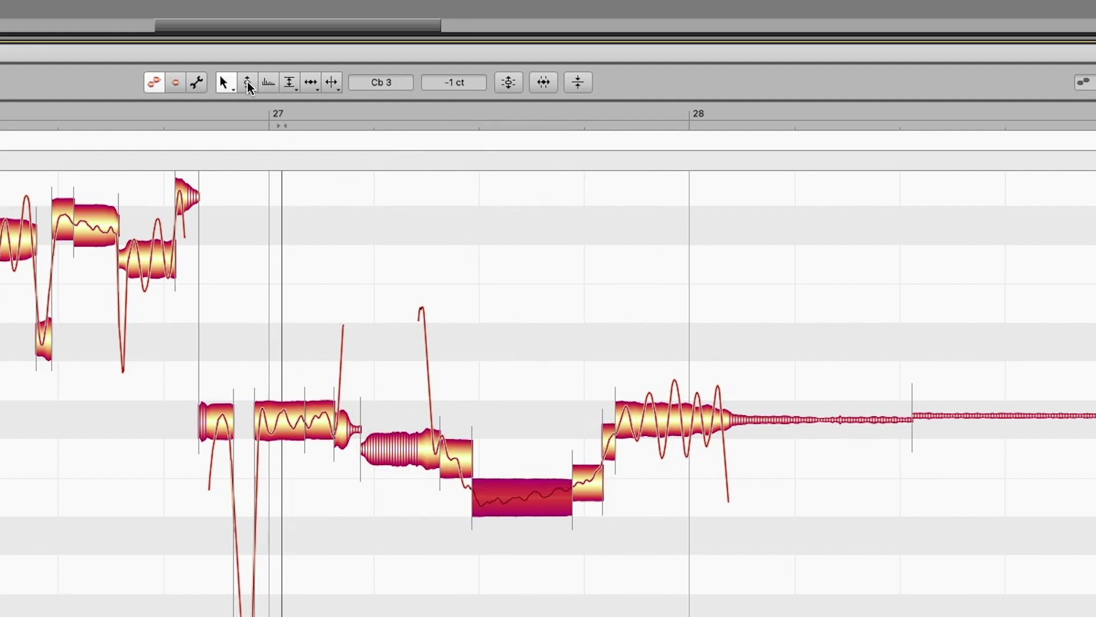
{"action": "left_click_drag", "start_coordinate": [248, 85], "coordinate": [251, 123]}
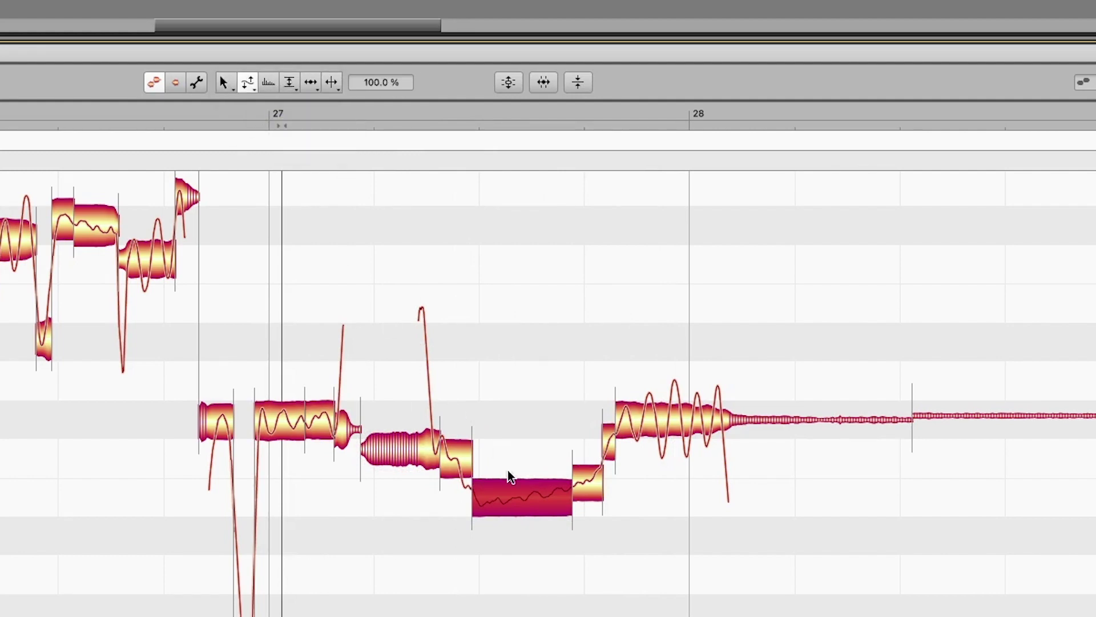
{"action": "left_click_drag", "start_coordinate": [521, 499], "coordinate": [530, 612]}
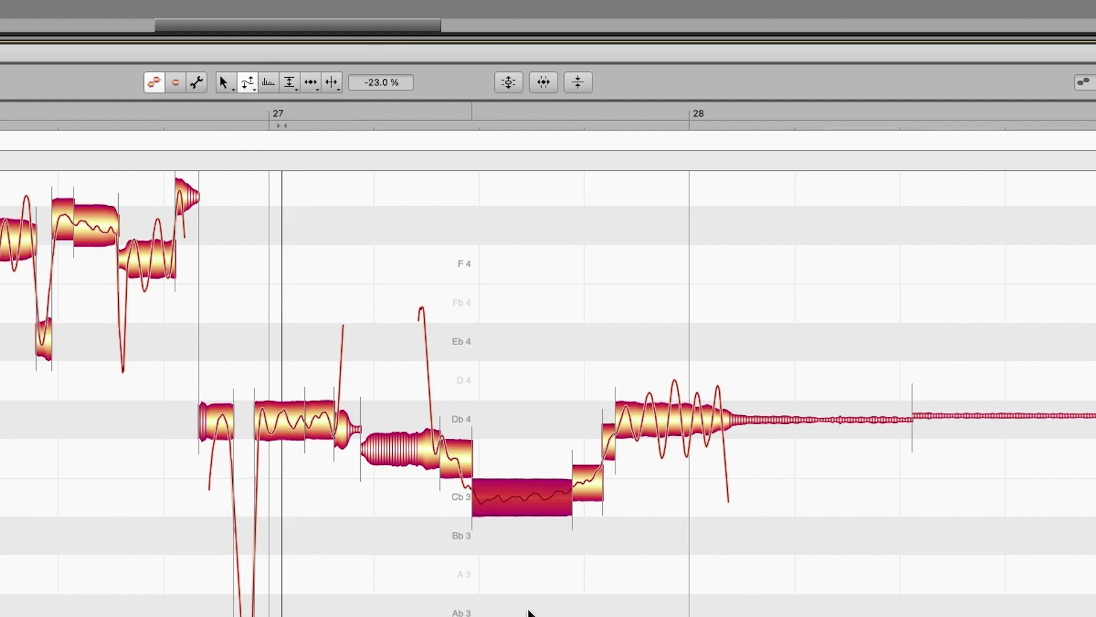
{"action": "left_click", "coordinate": [291, 115]}
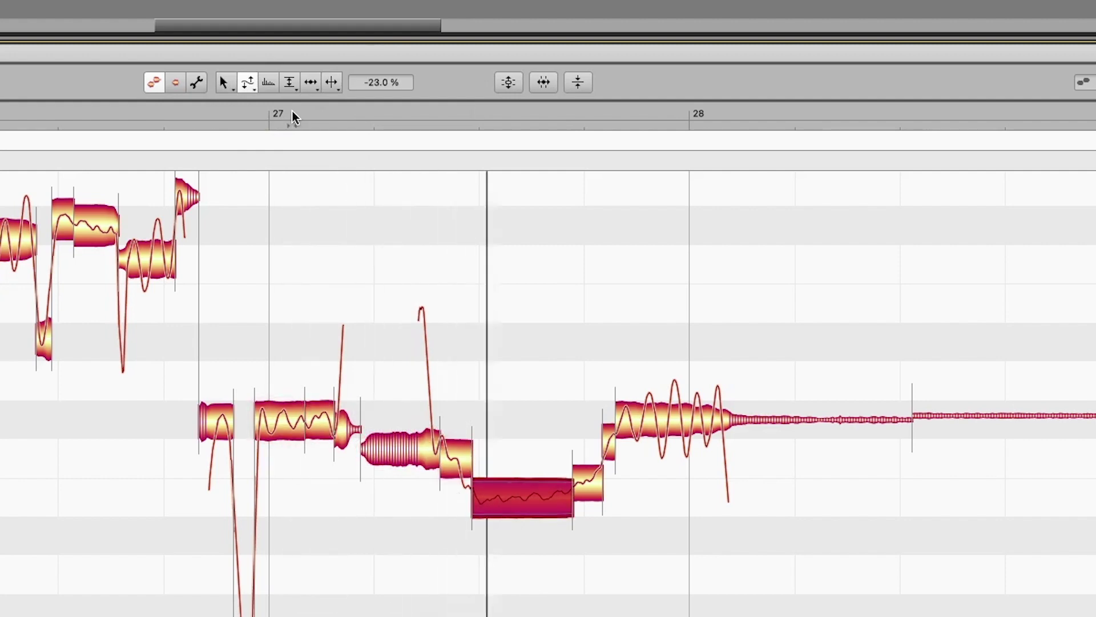
{"action": "left_click", "coordinate": [293, 115]}
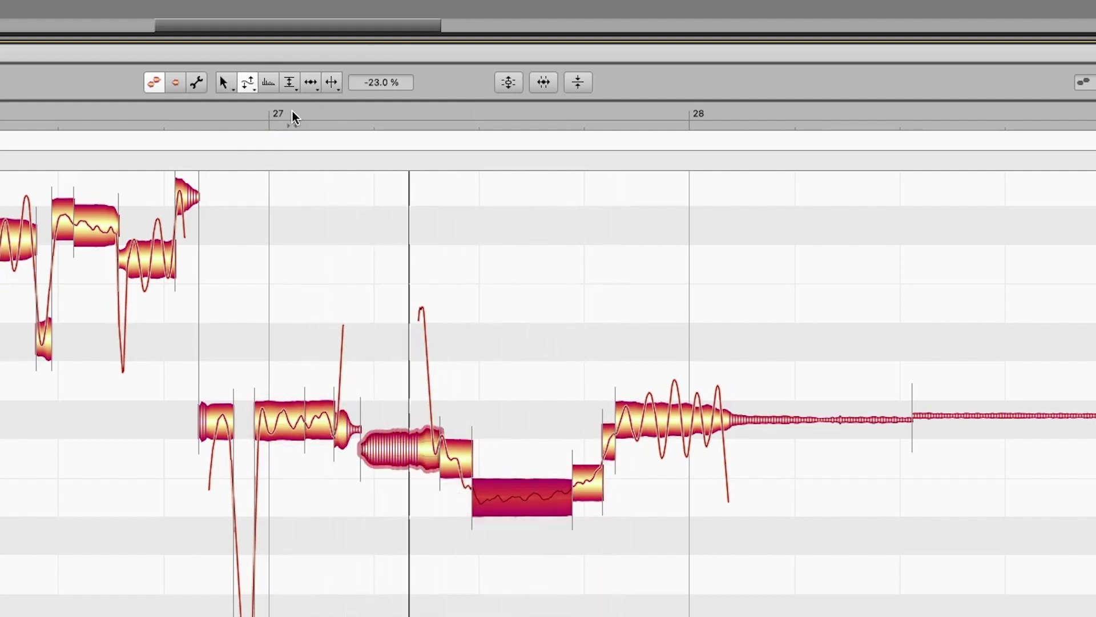
{"action": "key", "text": "space"}
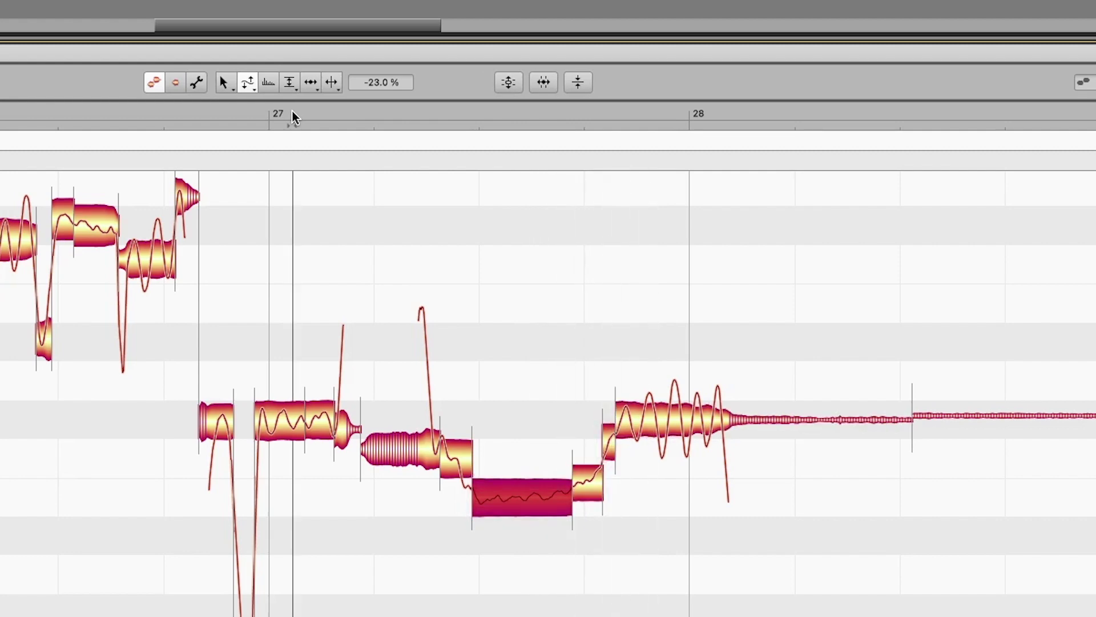
Undo all changes on the notes from the first half of bar 27 to the held note across bar 28 and replay them
{"action": "left_click", "coordinate": [225, 84]}
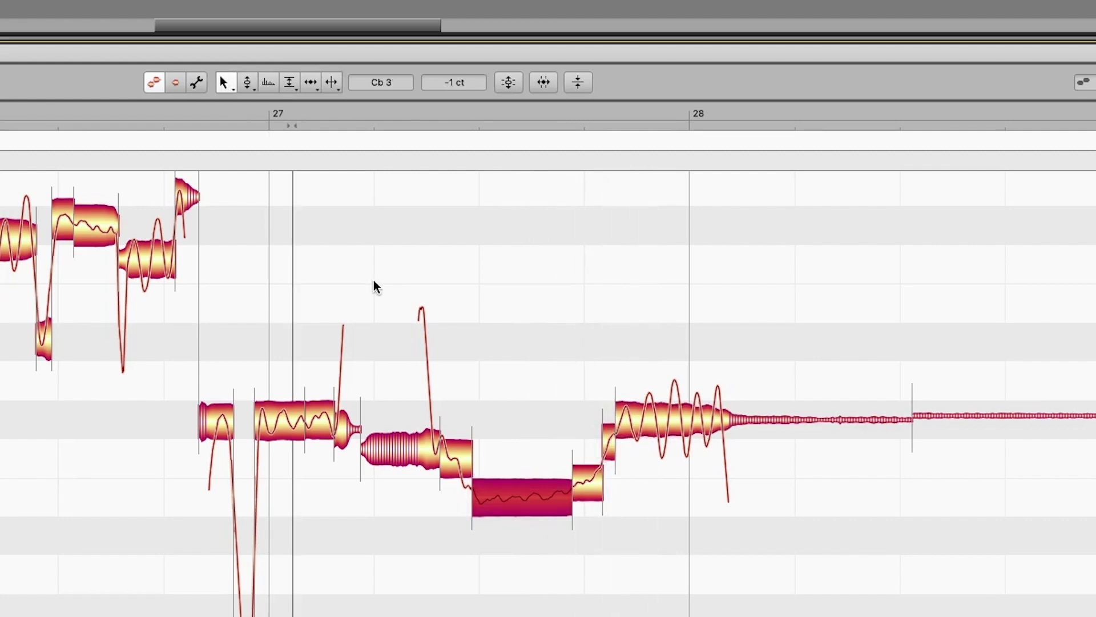
{"action": "left_click_drag", "start_coordinate": [660, 360], "coordinate": [413, 558]}
{"action": "right_click", "coordinate": [505, 510]}
{"action": "mouse_move", "coordinate": [551, 401]}
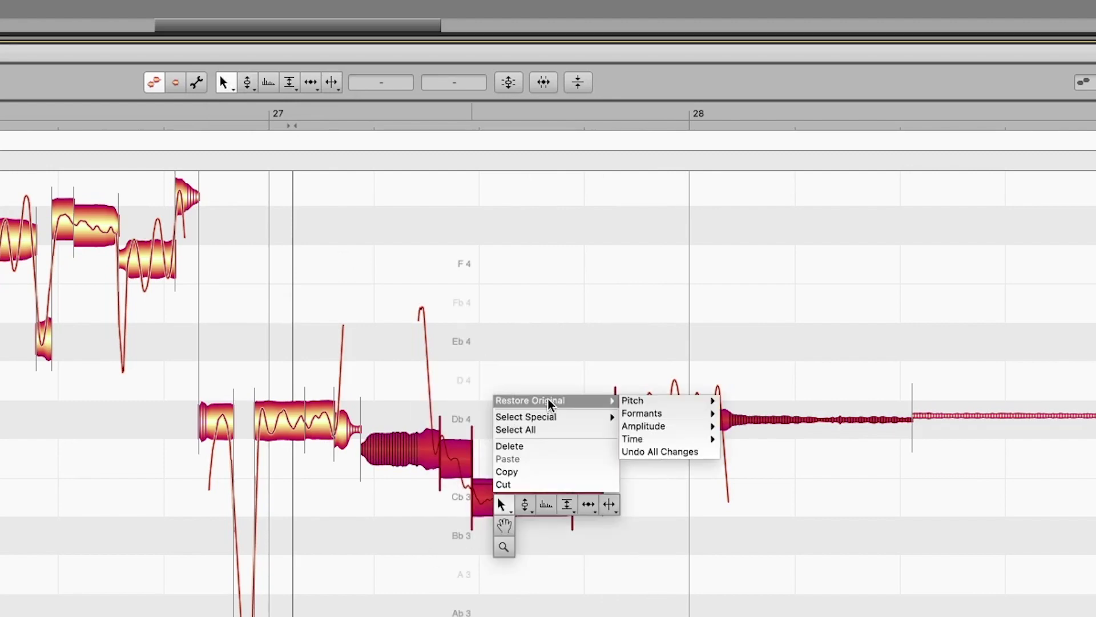
{"action": "mouse_move", "coordinate": [648, 432]}
{"action": "left_click", "coordinate": [657, 451]}
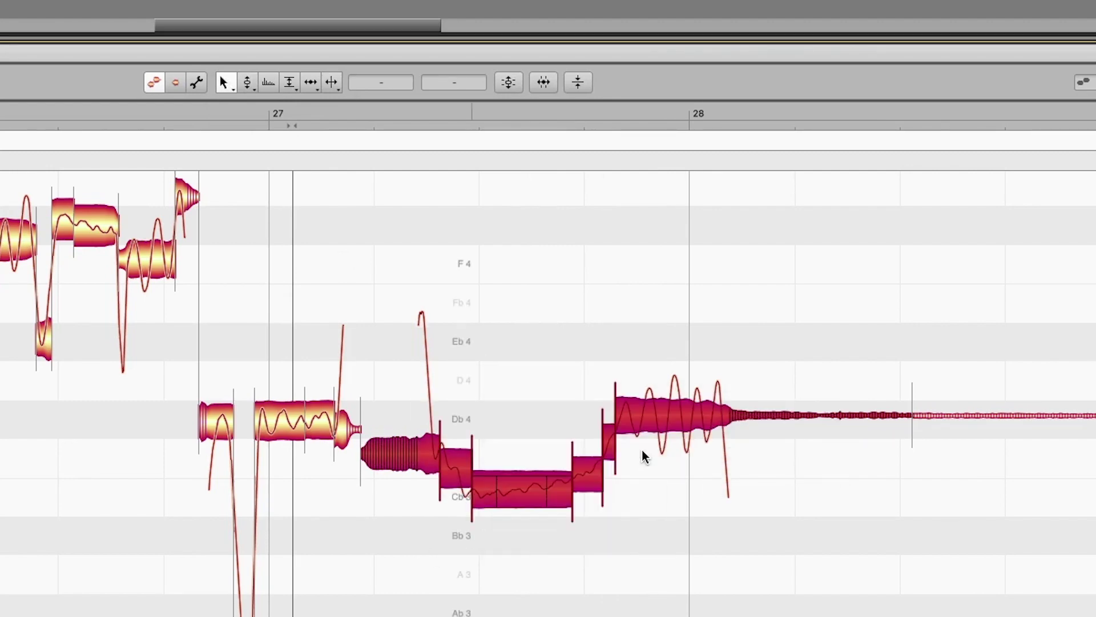
{"action": "left_click", "coordinate": [706, 539]}
{"action": "left_click", "coordinate": [339, 114]}
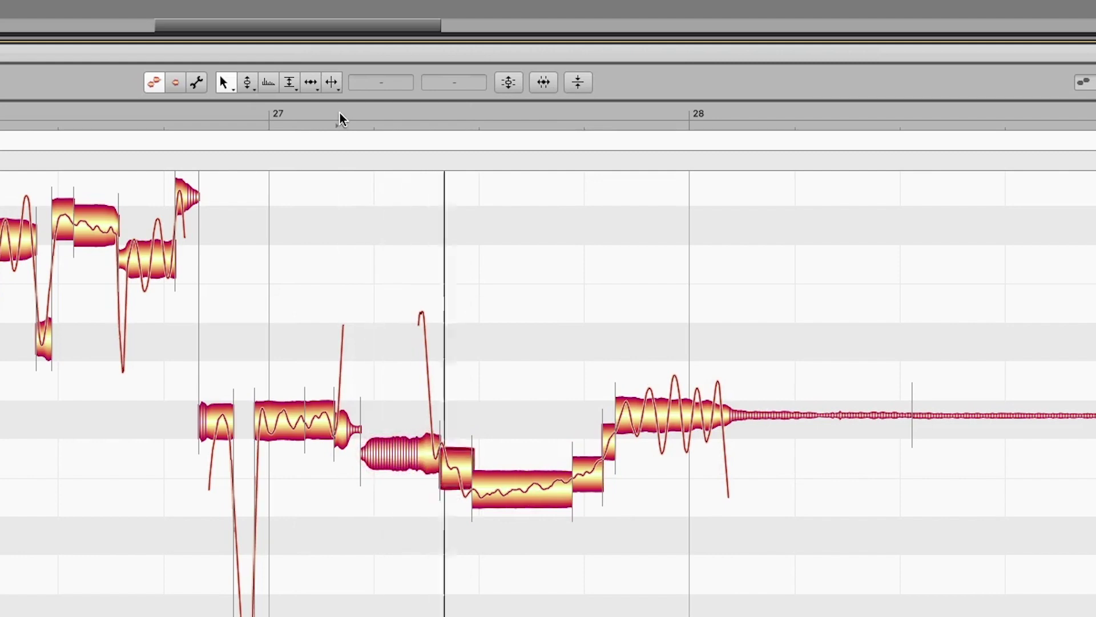
{"action": "left_click", "coordinate": [340, 114]}
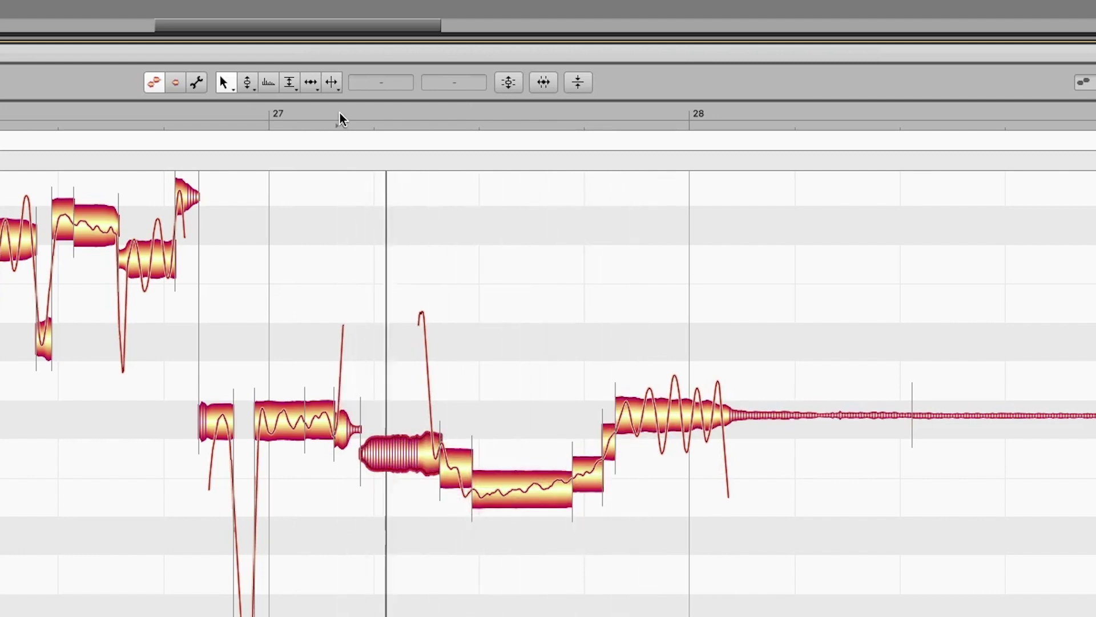
{"action": "key", "text": "space"}
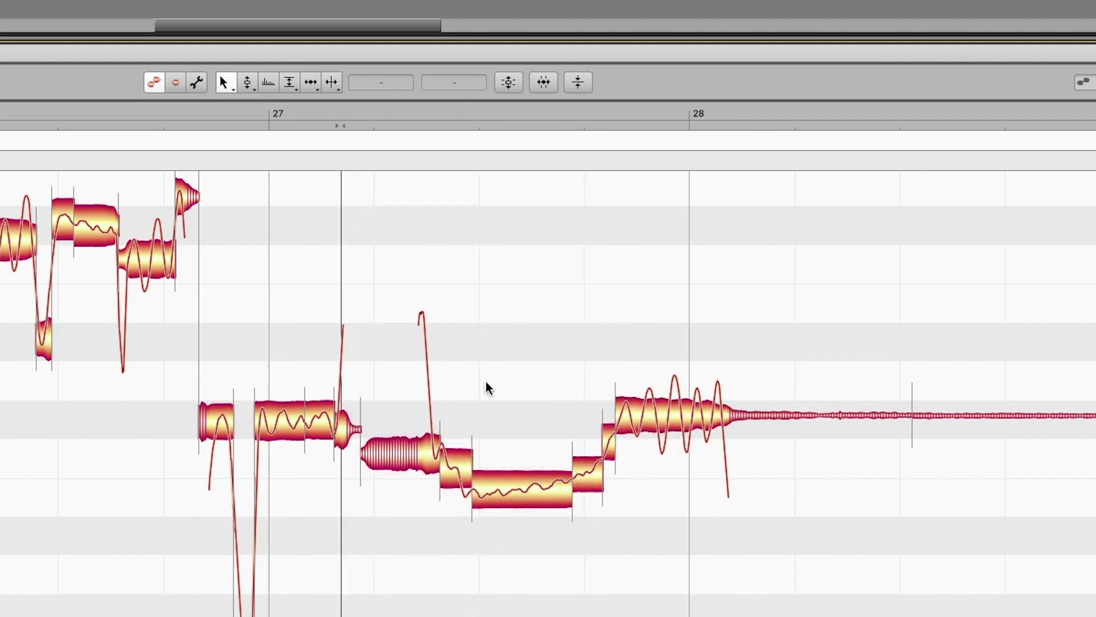
Raise the long low note in the middle of bar 27 to Cb 3 at +40 ct and play the phrase
{"action": "left_click", "coordinate": [519, 488]}
{"action": "left_click_drag", "start_coordinate": [519, 489], "coordinate": [522, 485]}
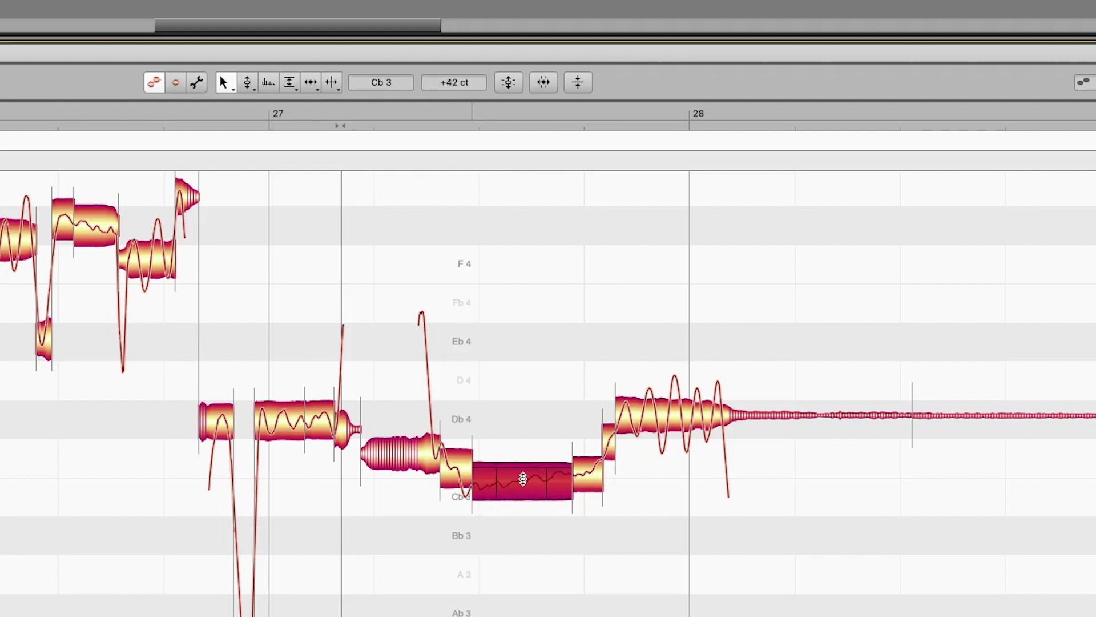
{"action": "key", "text": "space"}
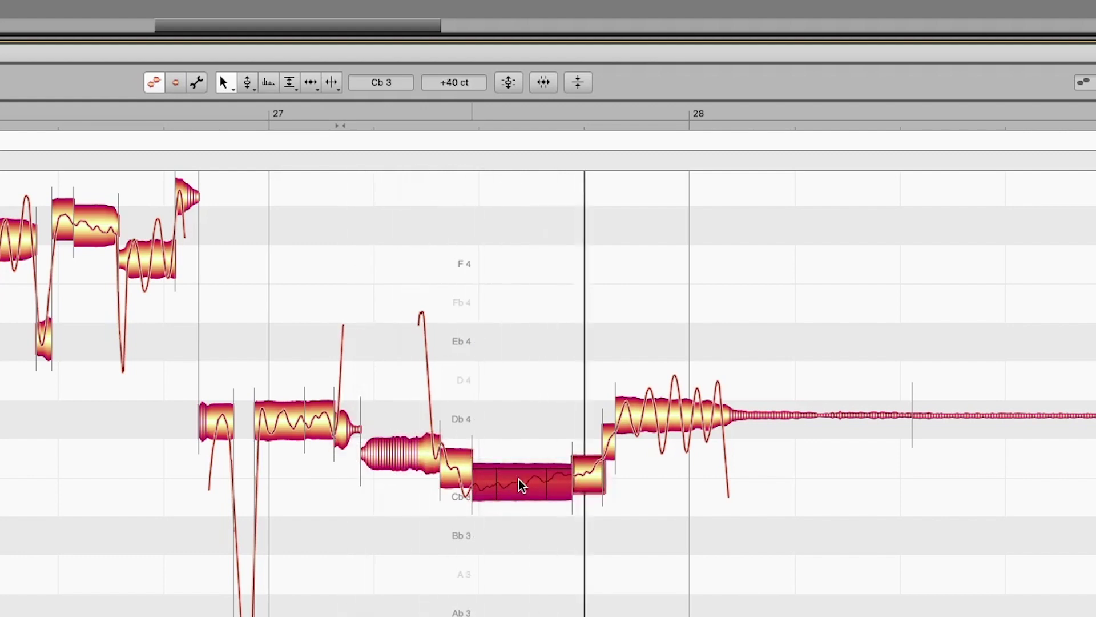
{"action": "key", "text": "space"}
Snap the held vibrato note across bar 28 to Db 4 at 0 ct and replay the phrase
{"action": "left_click", "coordinate": [665, 418]}
{"action": "key", "text": "space"}
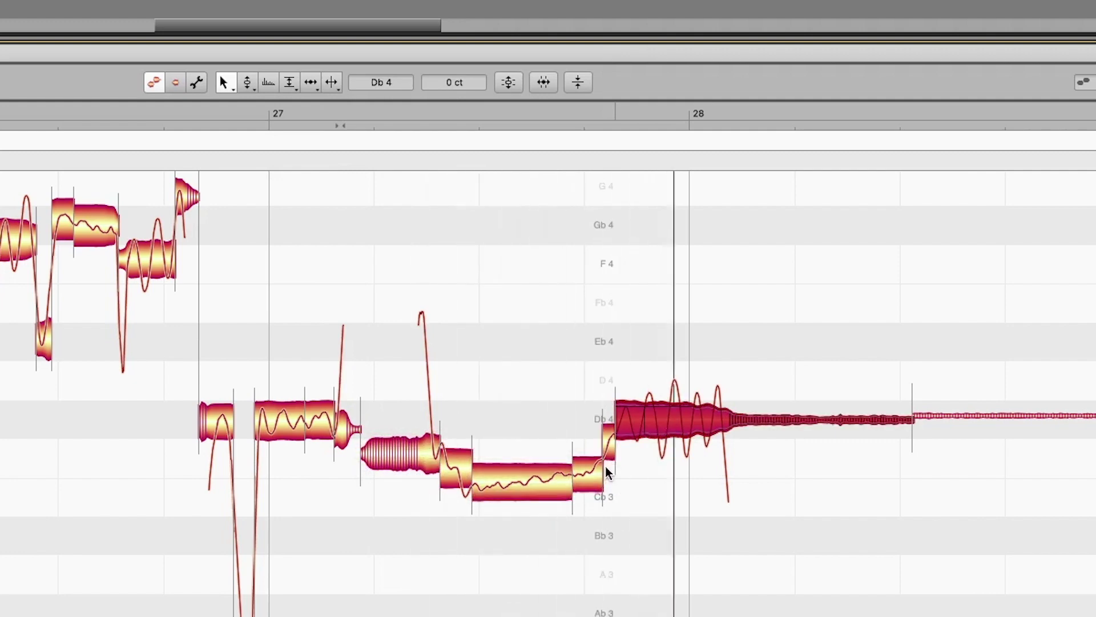
{"action": "key", "text": "space"}
Raise the long note in the middle of bar 27 to C 4 at +1 ct and play it
{"action": "left_click_drag", "start_coordinate": [533, 482], "coordinate": [529, 457]}
{"action": "key", "text": "space"}
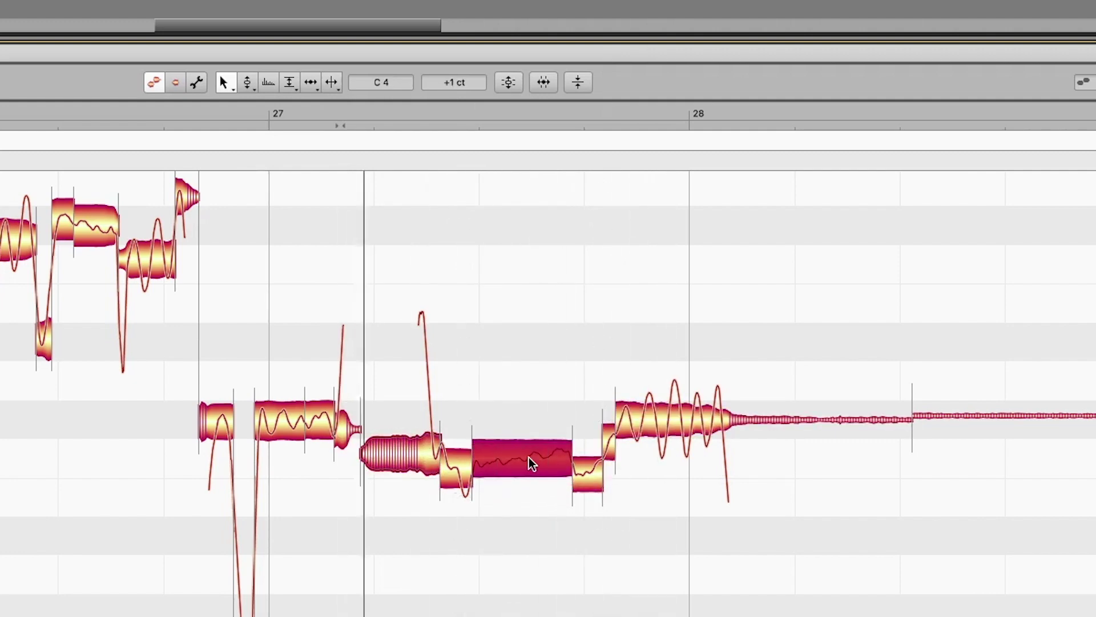
{"action": "key", "text": "space"}
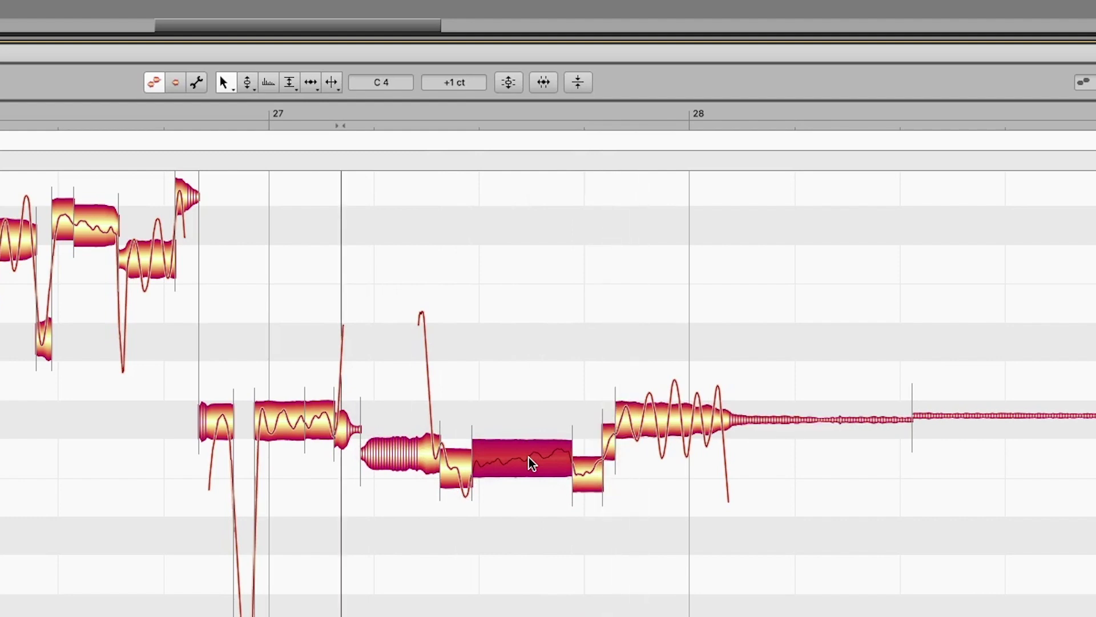
Lower the long note in the middle of bar 27 to Cb 3 at +40 ct and play the phrase again
{"action": "left_click_drag", "start_coordinate": [522, 458], "coordinate": [521, 468]}
{"action": "key", "text": "space"}
{"action": "key", "text": "space"}
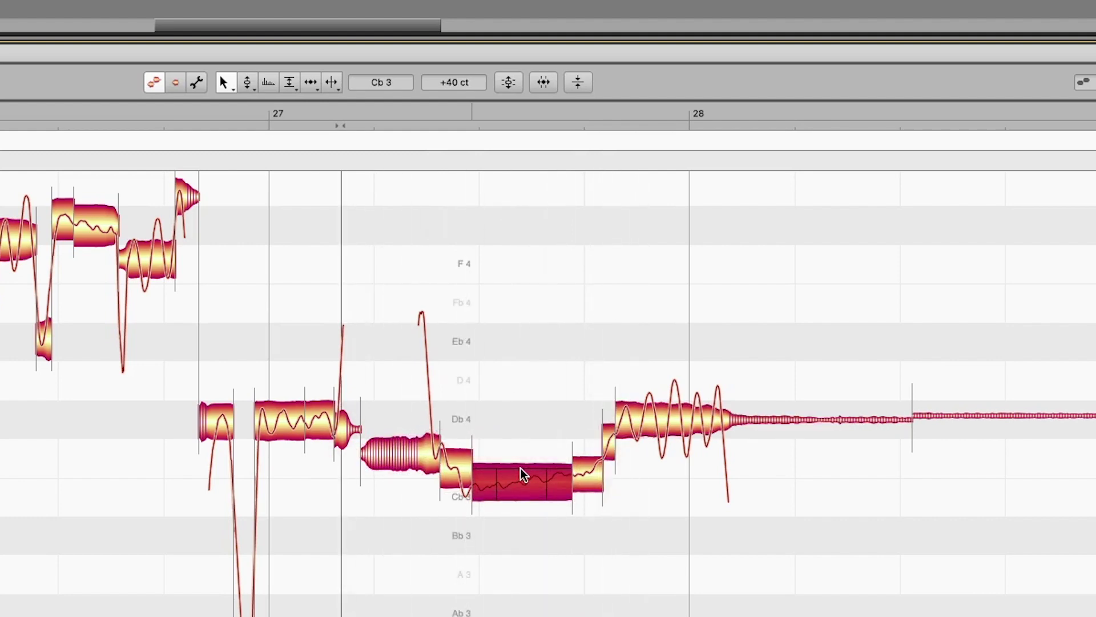
{"action": "key", "text": "space"}
{"action": "key", "text": "space"}
Raise the long note in the middle of bar 27 to C 4 at -37 ct and replay it
{"action": "mouse_move", "coordinate": [522, 484]}
{"action": "left_mouse_down"}
{"action": "mouse_move", "coordinate": [525, 502]}
{"action": "mouse_move", "coordinate": [521, 466]}
{"action": "left_mouse_up"}
{"action": "key", "text": "space"}
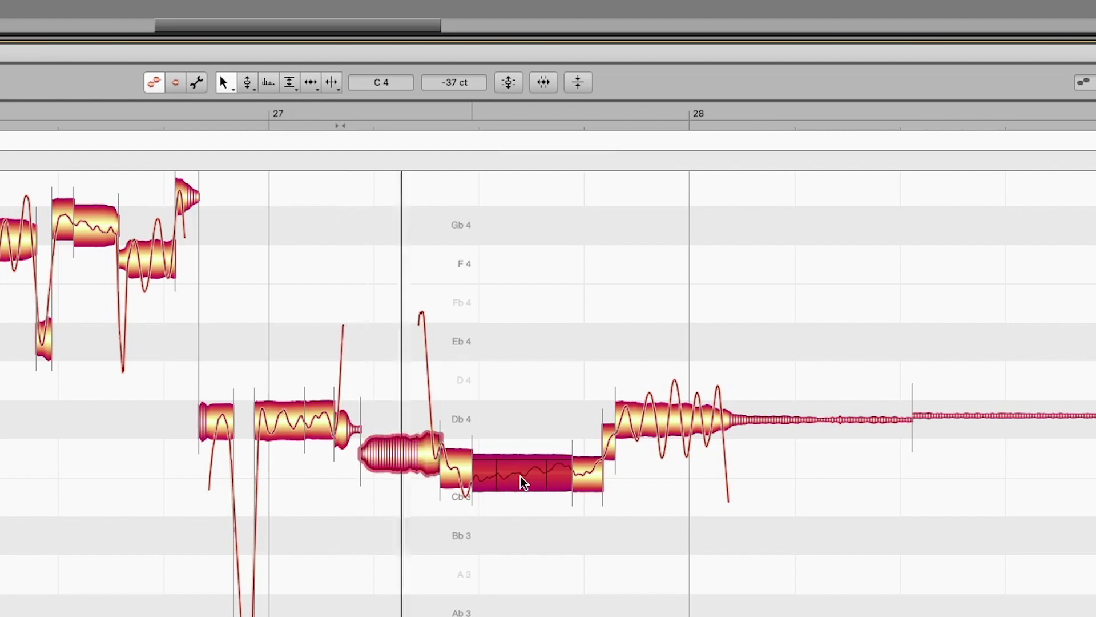
{"action": "key", "text": "space"}
Snap the long note and the short piece before it in bar 27 to C 4 and play through to bar 28
{"action": "double_click", "coordinate": [516, 473]}
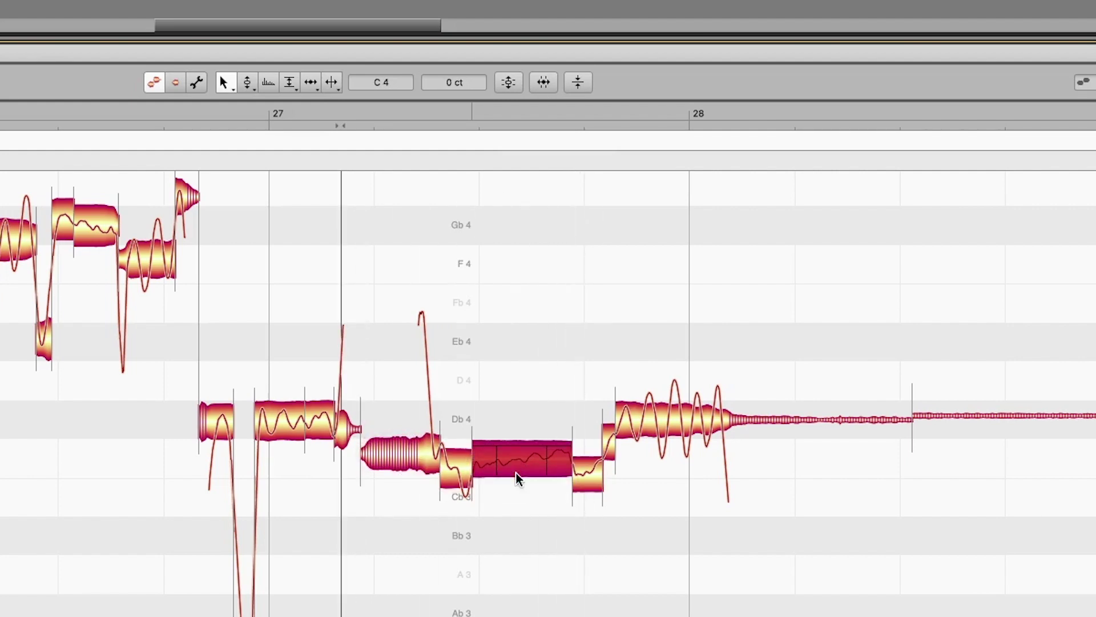
{"action": "double_click", "coordinate": [453, 466]}
{"action": "left_click", "coordinate": [426, 461]}
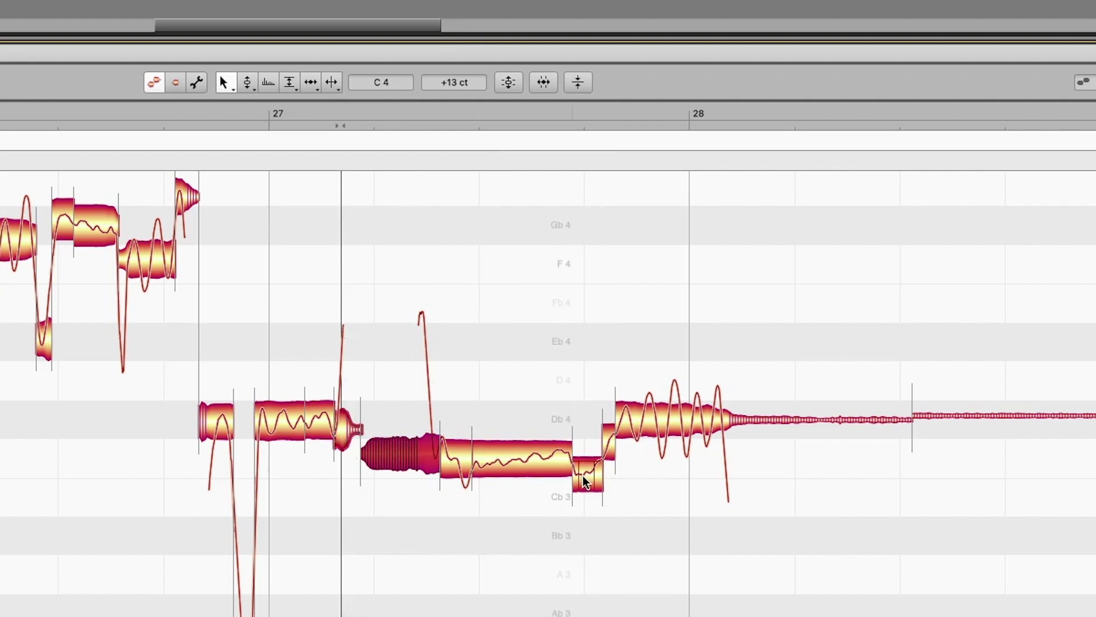
{"action": "key", "text": "space"}
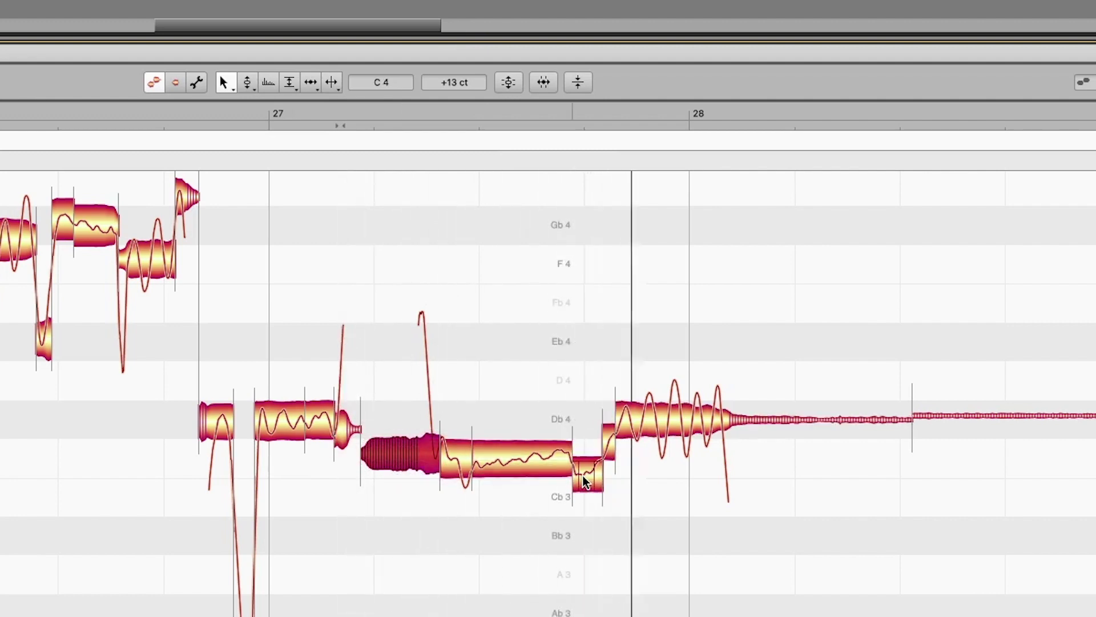
{"action": "key", "text": "space"}
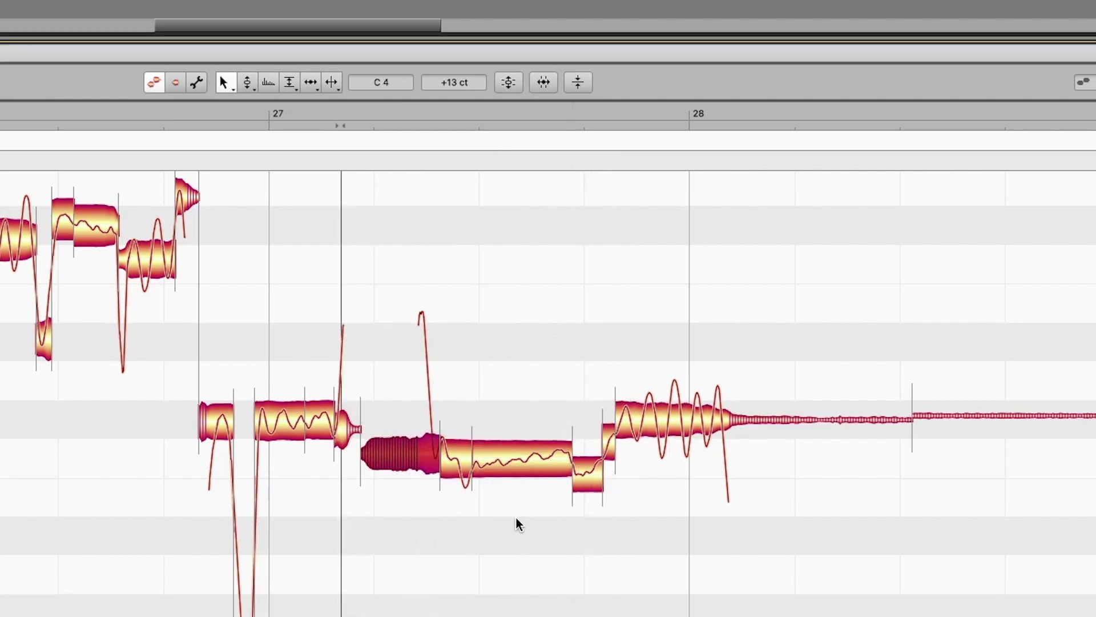
Restore the original state of the edited notes between bar 27 and the held note across bar 28, and replay the phrase
{"action": "left_click_drag", "start_coordinate": [685, 335], "coordinate": [395, 556]}
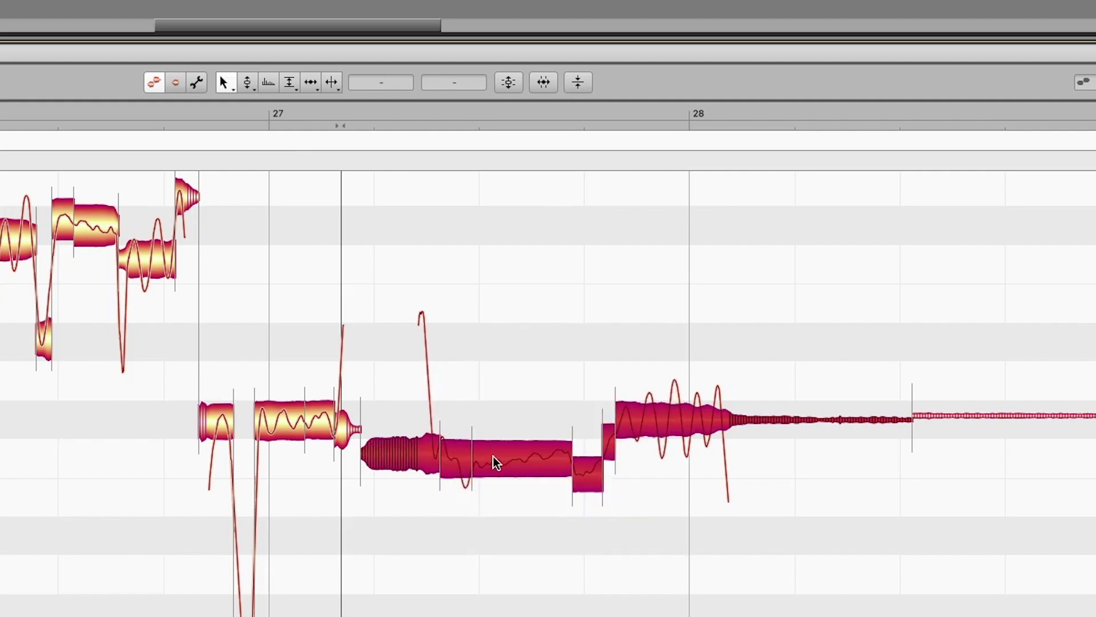
{"action": "right_click", "coordinate": [492, 456]}
{"action": "mouse_move", "coordinate": [543, 353]}
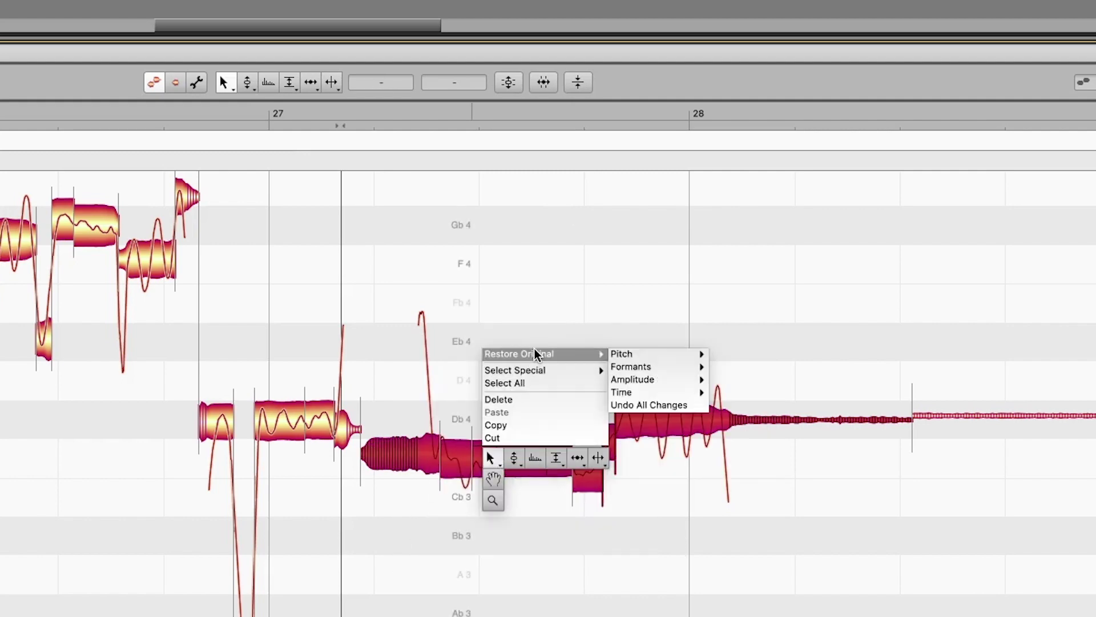
{"action": "left_click", "coordinate": [636, 403]}
{"action": "left_click", "coordinate": [512, 380]}
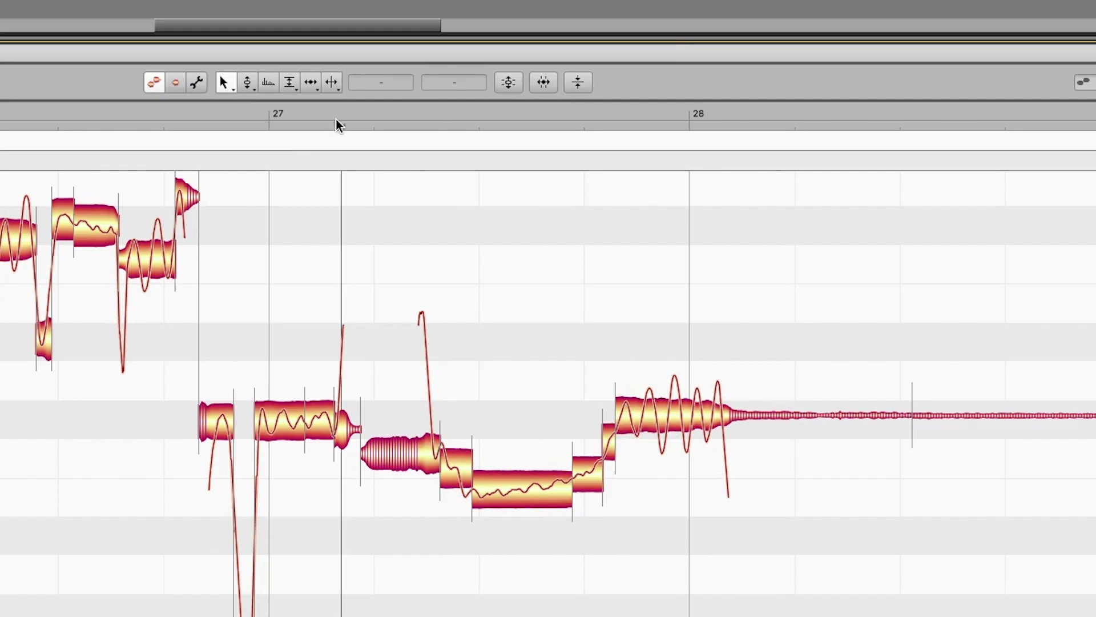
{"action": "left_click", "coordinate": [338, 114]}
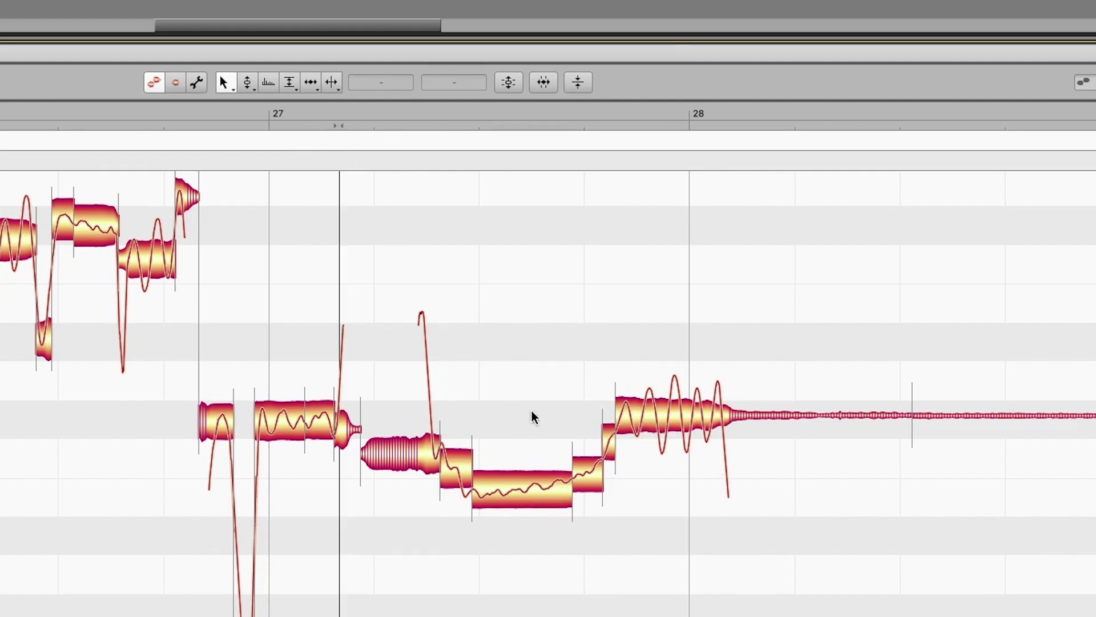
{"action": "key", "text": "space"}
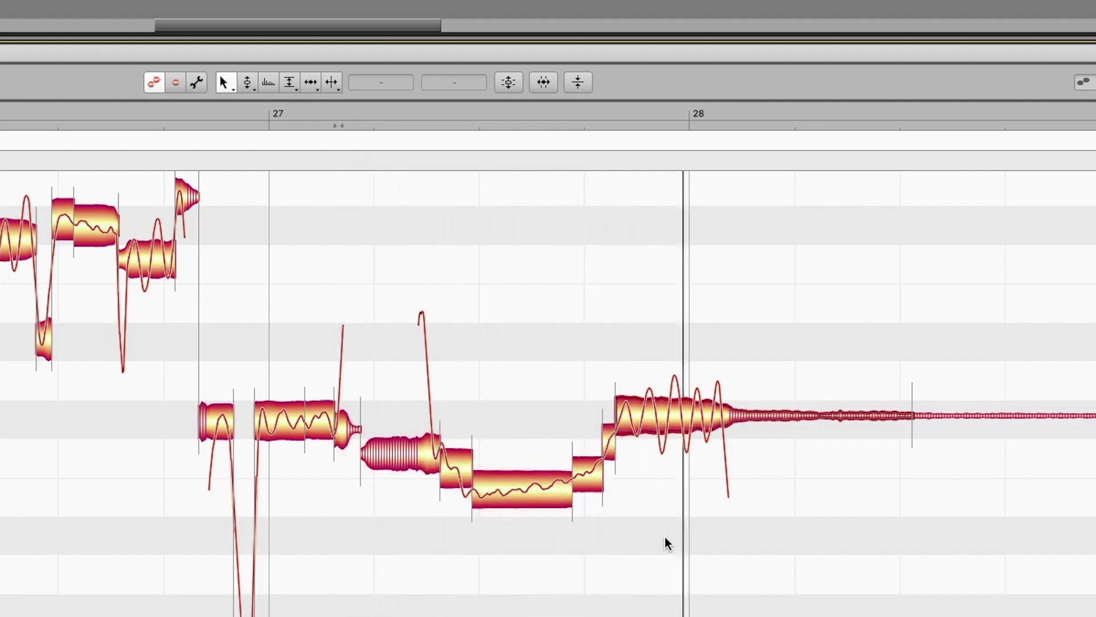
Snap the held note across bar 28 to Db 4 and replay the phrase
{"action": "key", "text": "space"}
{"action": "left_click", "coordinate": [660, 408]}
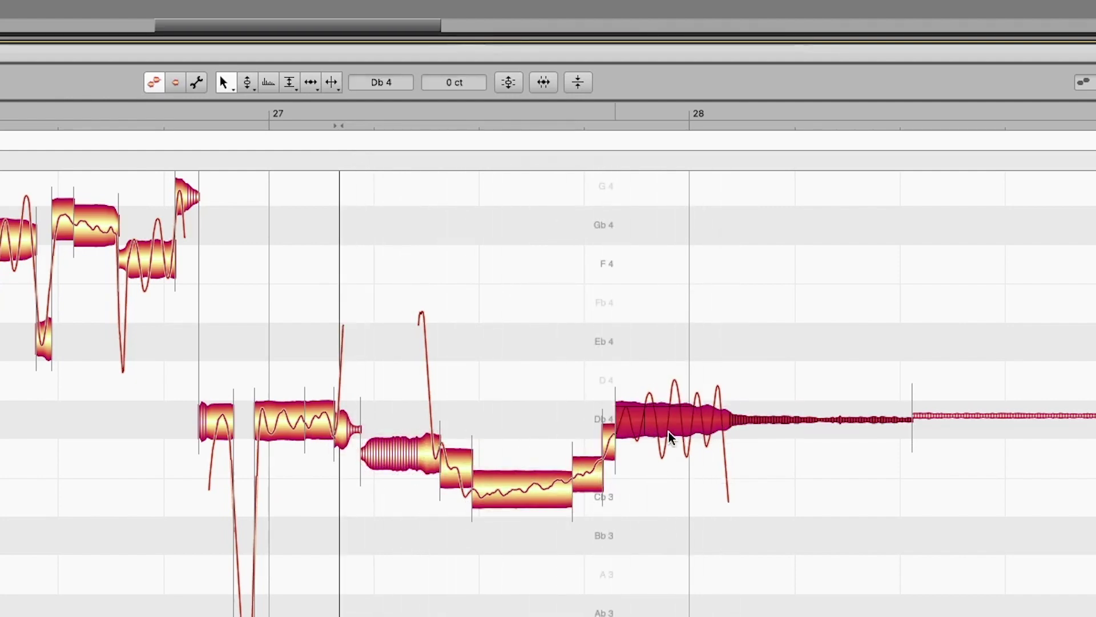
{"action": "key", "text": "space"}
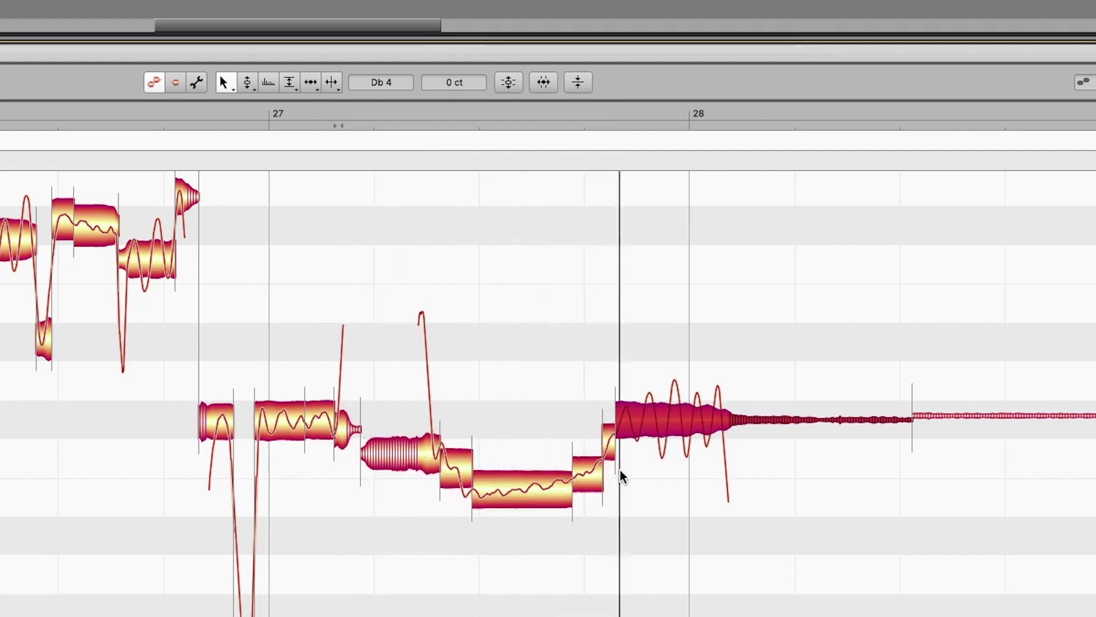
{"action": "key", "text": "space"}
Snap the long note in the middle of bar 27 to Cb 3 and replay the phrase
{"action": "left_click", "coordinate": [458, 475]}
{"action": "left_click", "coordinate": [415, 461]}
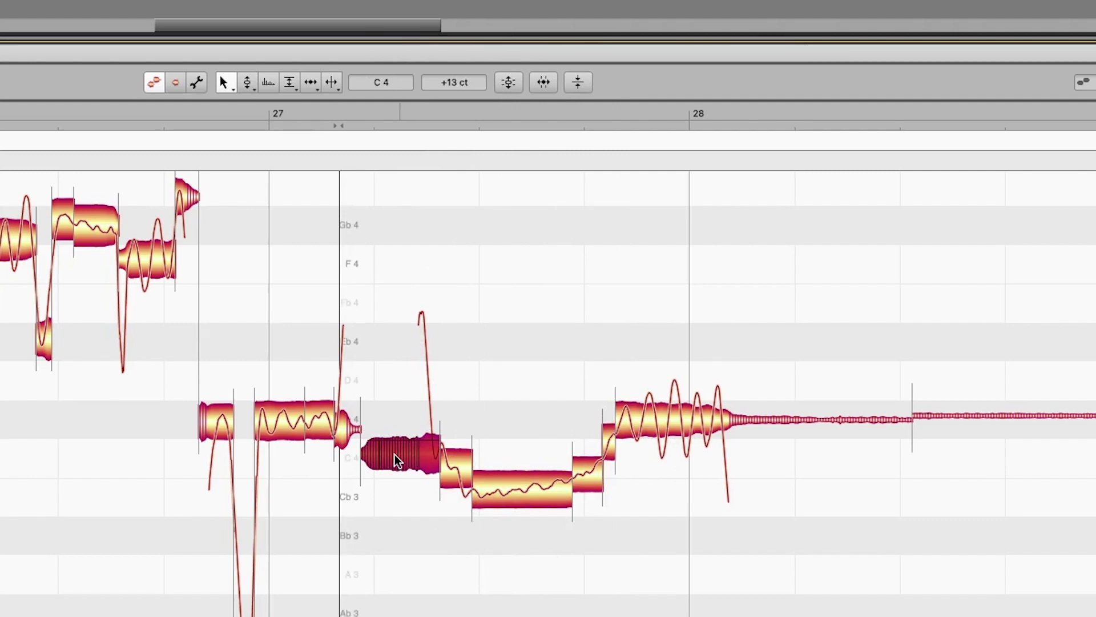
{"action": "left_click", "coordinate": [456, 467]}
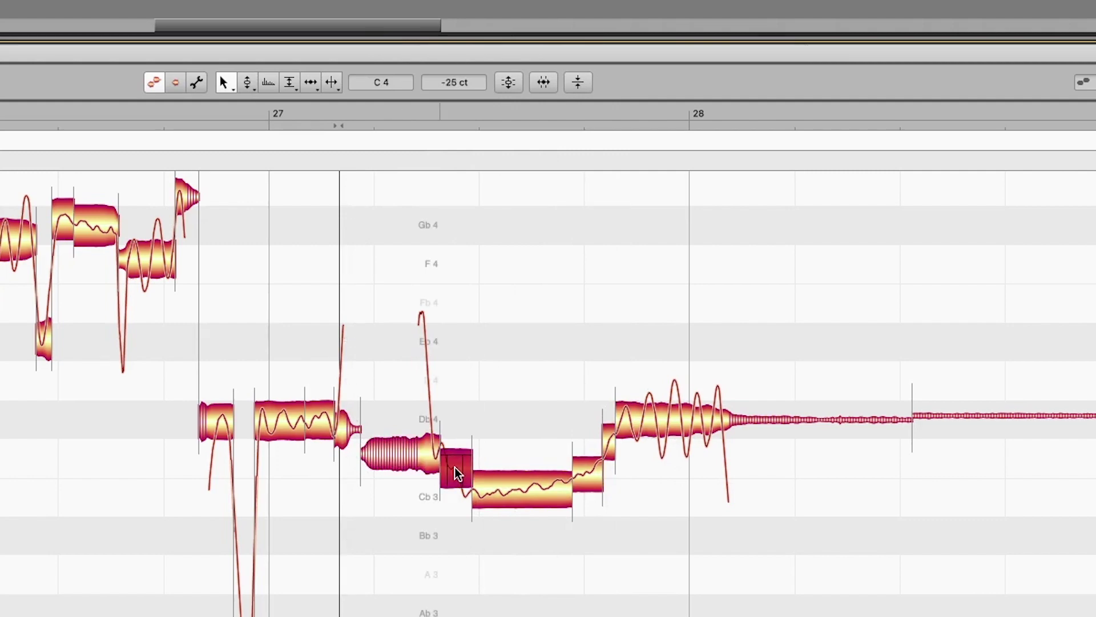
{"action": "left_click", "coordinate": [509, 493]}
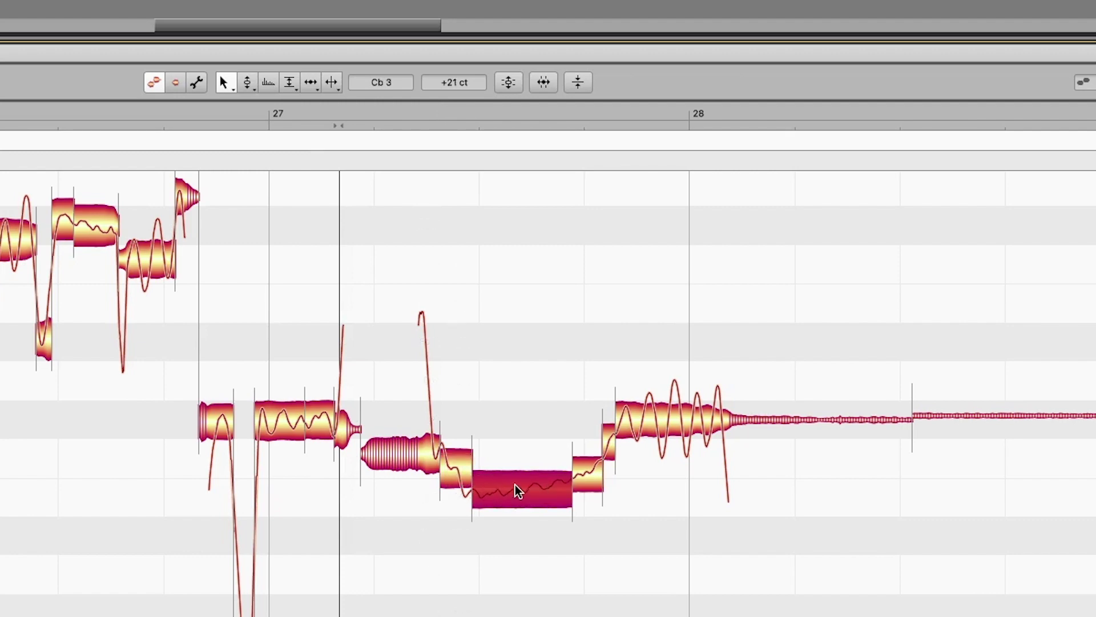
{"action": "key", "text": "space"}
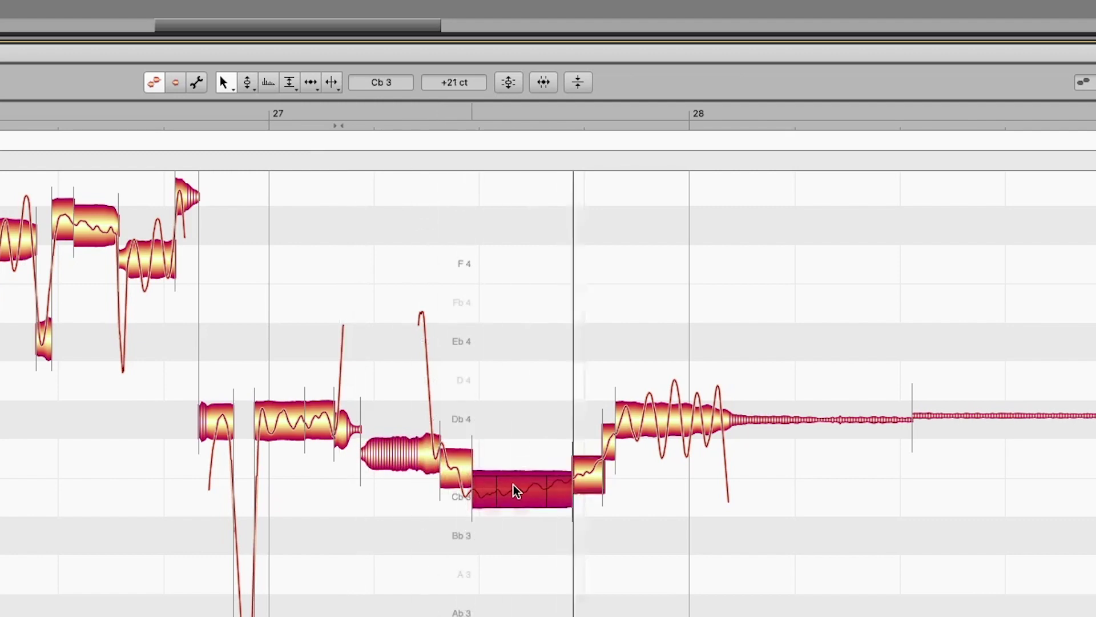
{"action": "key", "text": "space"}
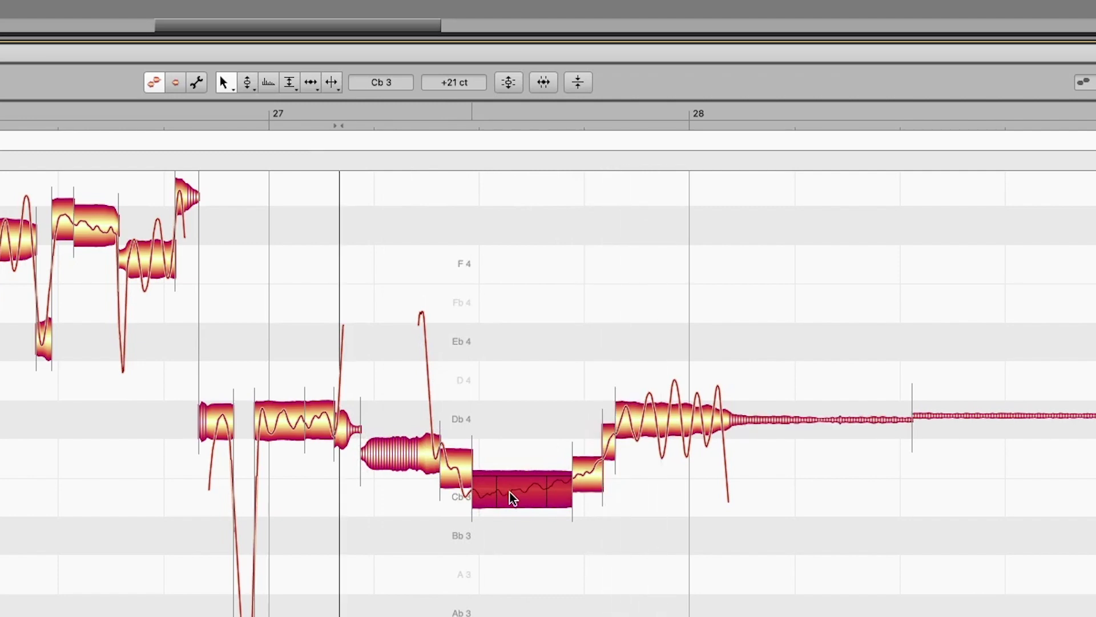
{"action": "double_click", "coordinate": [510, 492]}
{"action": "key", "text": "space"}
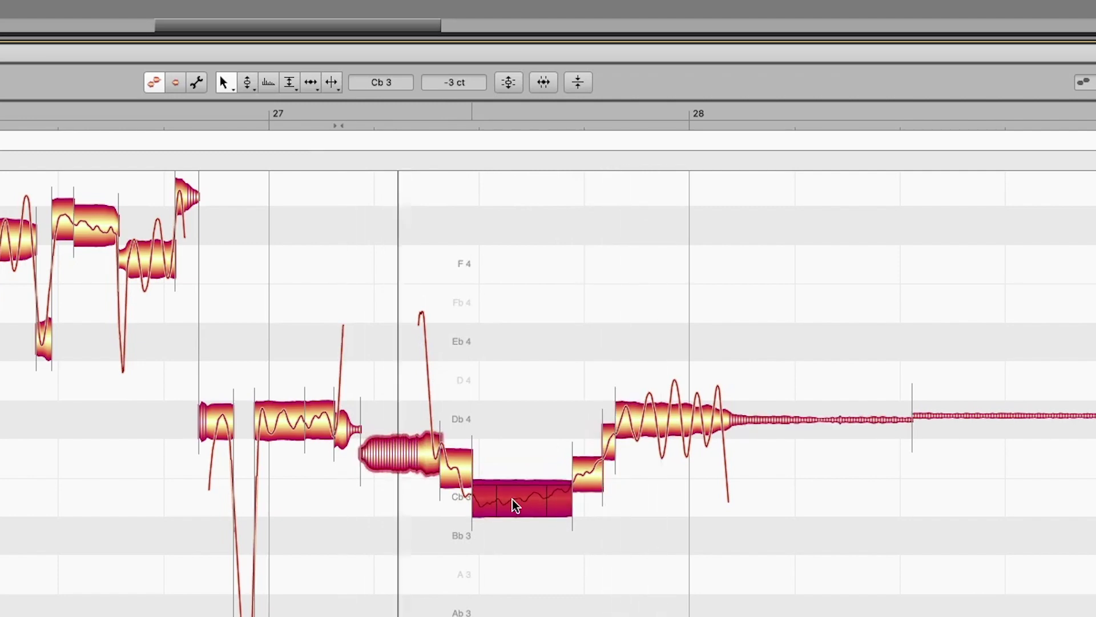
{"action": "key", "text": "space"}
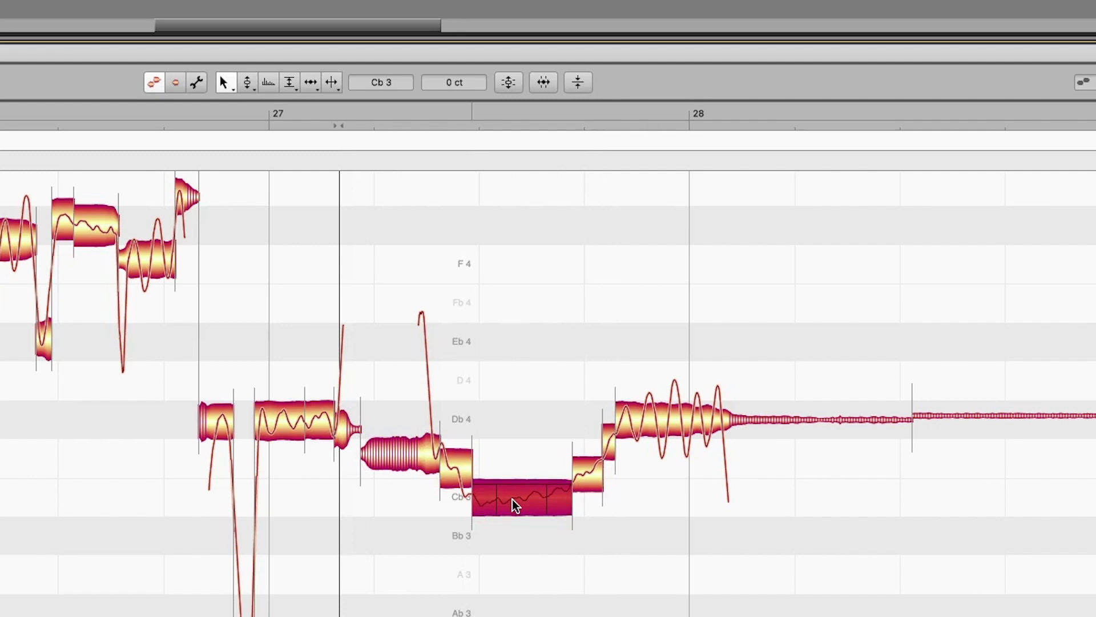
Lower the short note just before the long Cb 3 note in bar 27 to C 4 at -46 ct, replaying the phrase
{"action": "left_click", "coordinate": [457, 476]}
{"action": "left_click_drag", "start_coordinate": [459, 480], "coordinate": [459, 482]}
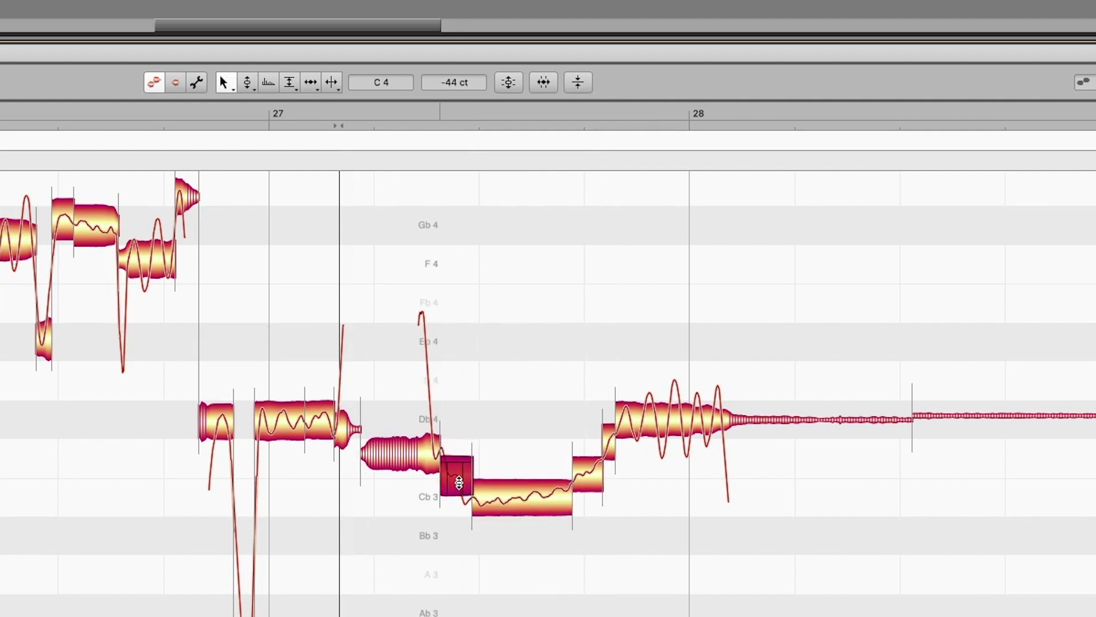
{"action": "key", "text": "space"}
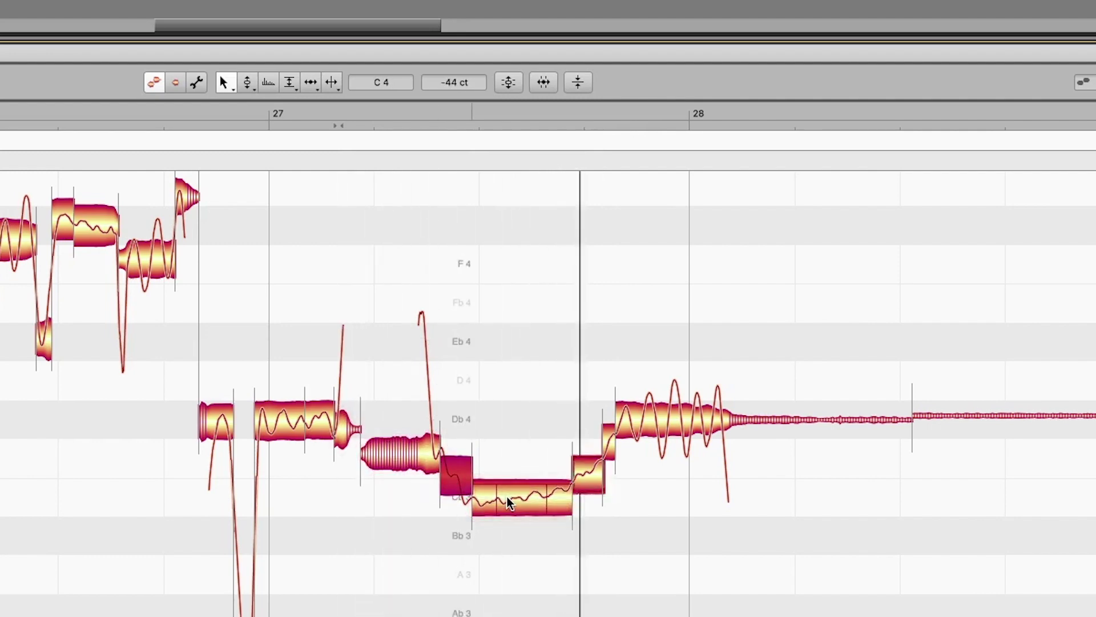
{"action": "key", "text": "space"}
{"action": "left_click_drag", "start_coordinate": [457, 488], "coordinate": [456, 492]}
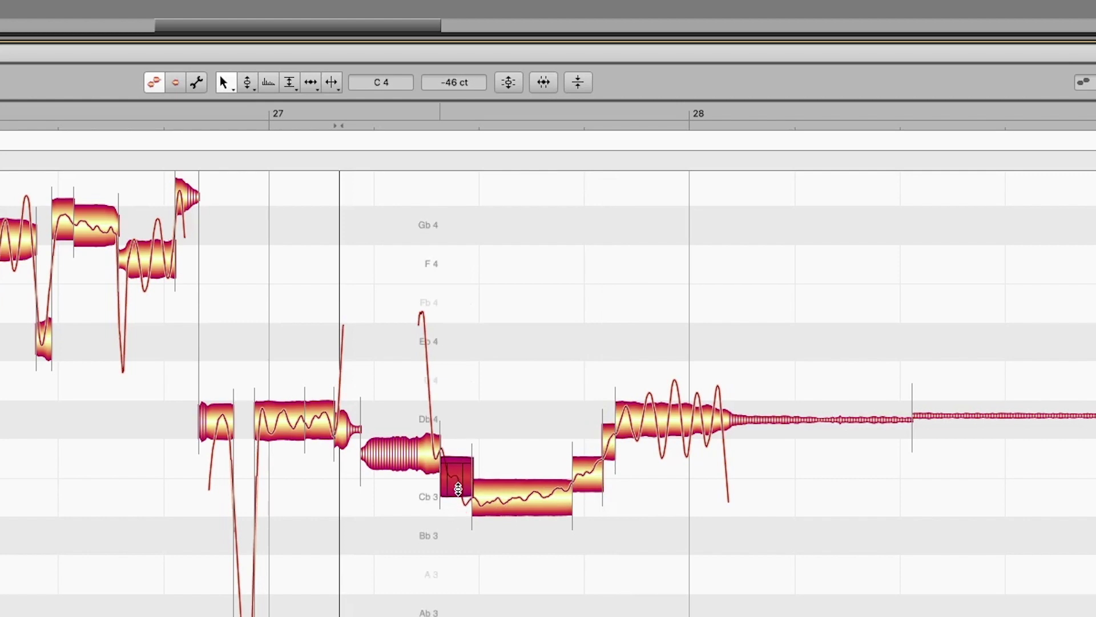
{"action": "key", "text": "space"}
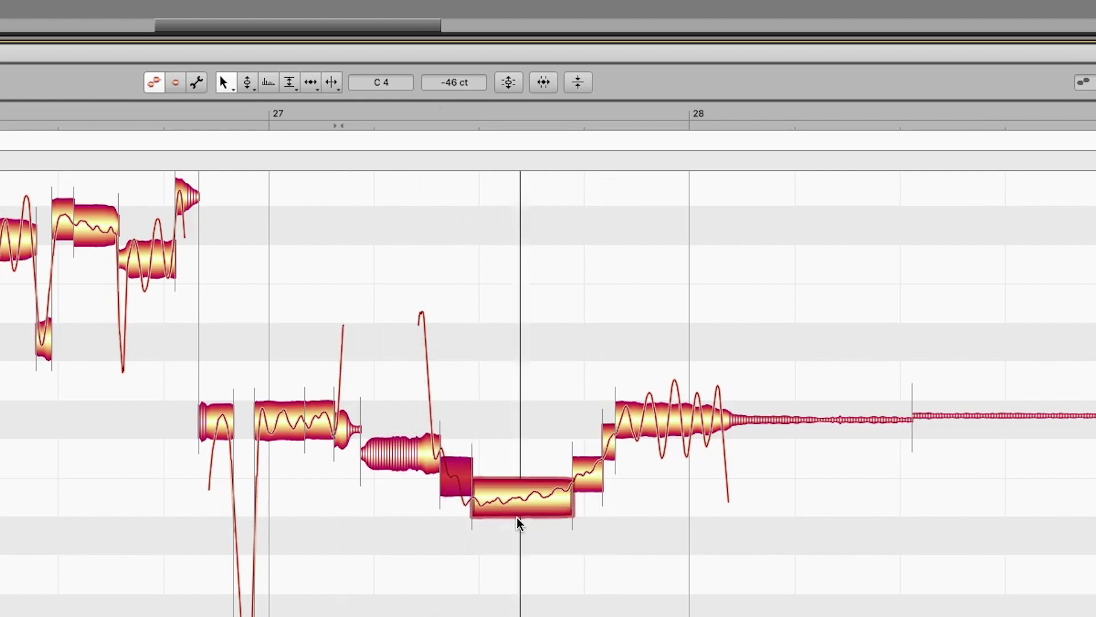
{"action": "key", "text": "space"}
Split the short note before the long Cb 3 note into four pieces and separate the long note's start
{"action": "left_click", "coordinate": [487, 404], "text": "alt+super"}
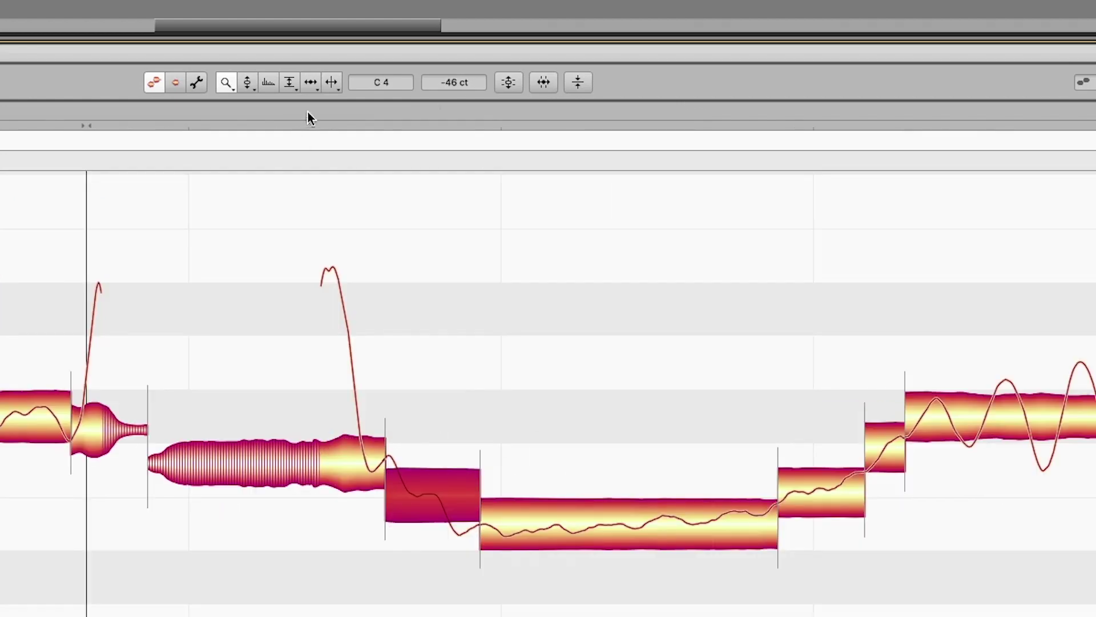
{"action": "left_click", "coordinate": [331, 82]}
{"action": "double_click", "coordinate": [436, 490]}
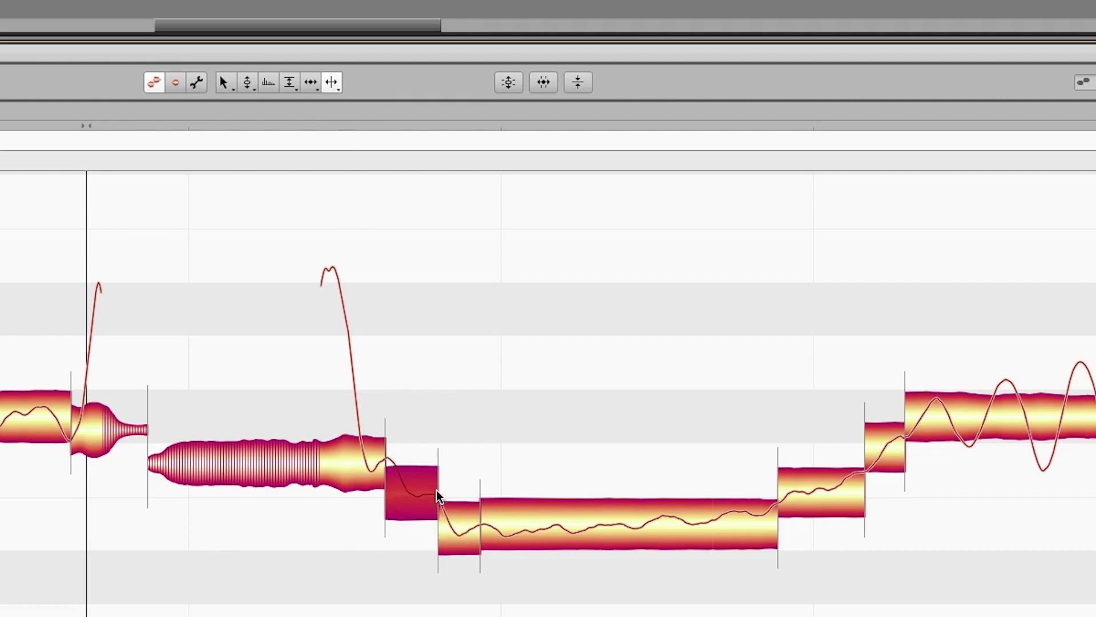
{"action": "double_click", "coordinate": [409, 488]}
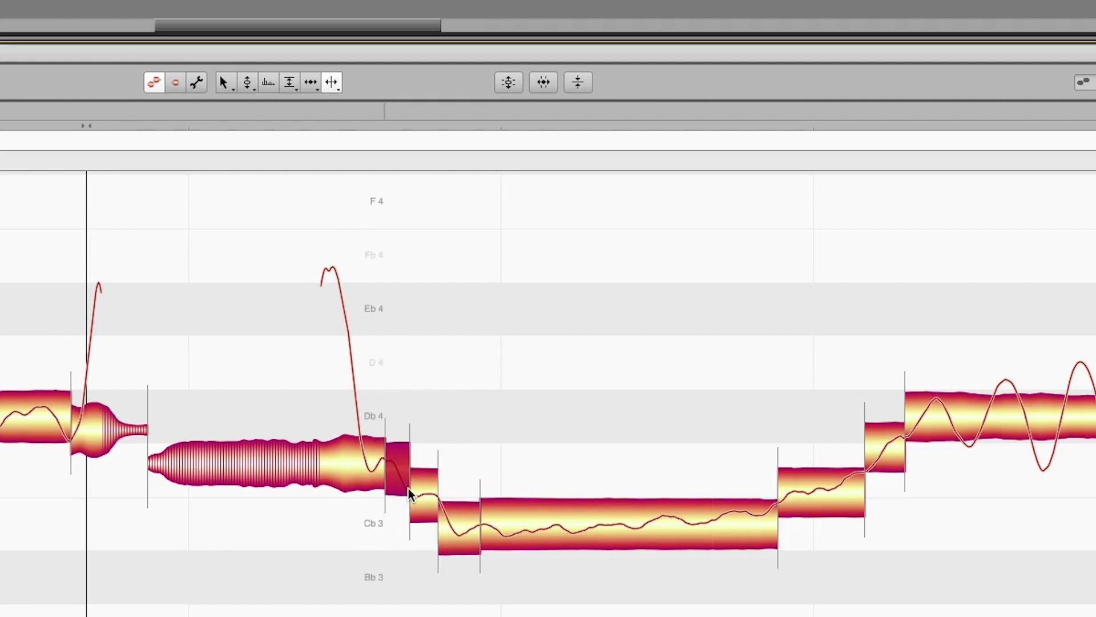
{"action": "double_click", "coordinate": [460, 526]}
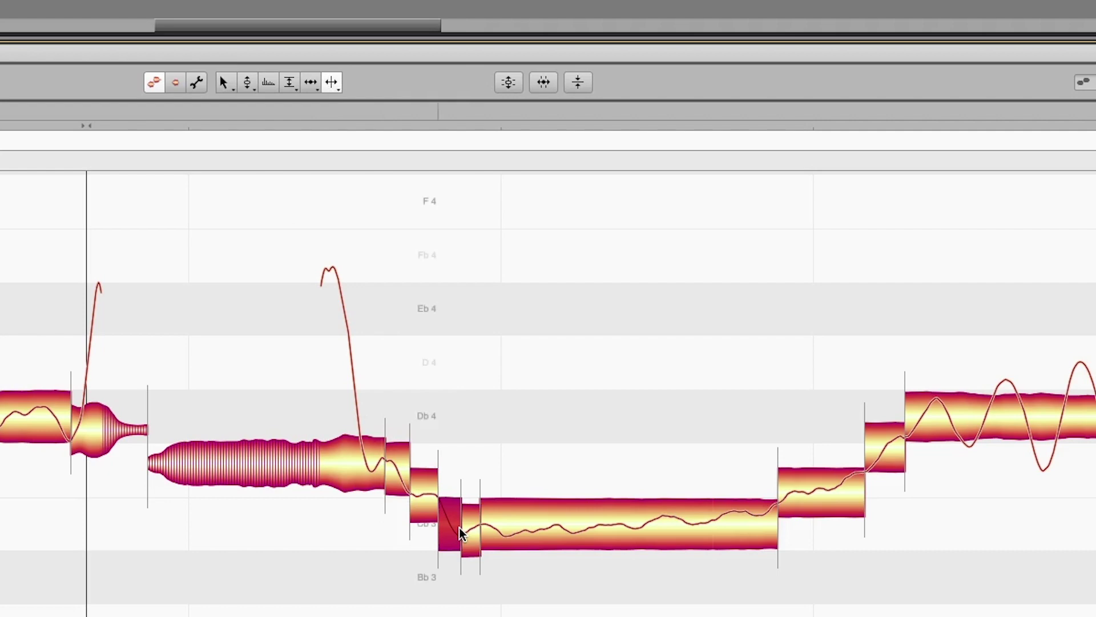
{"action": "double_click", "coordinate": [504, 528]}
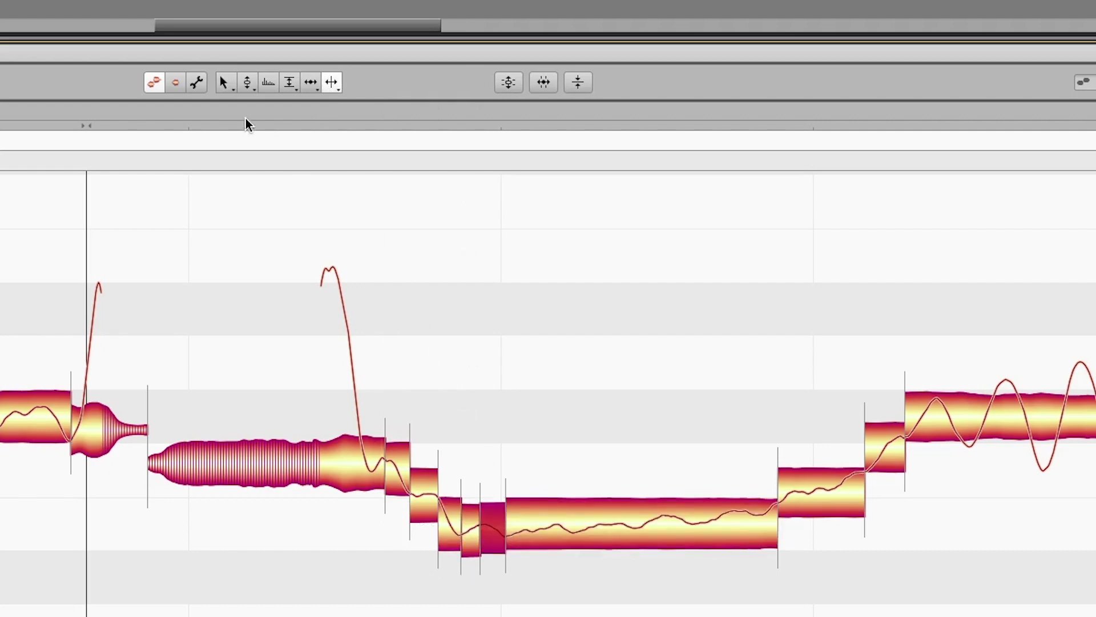
{"action": "left_click", "coordinate": [224, 84]}
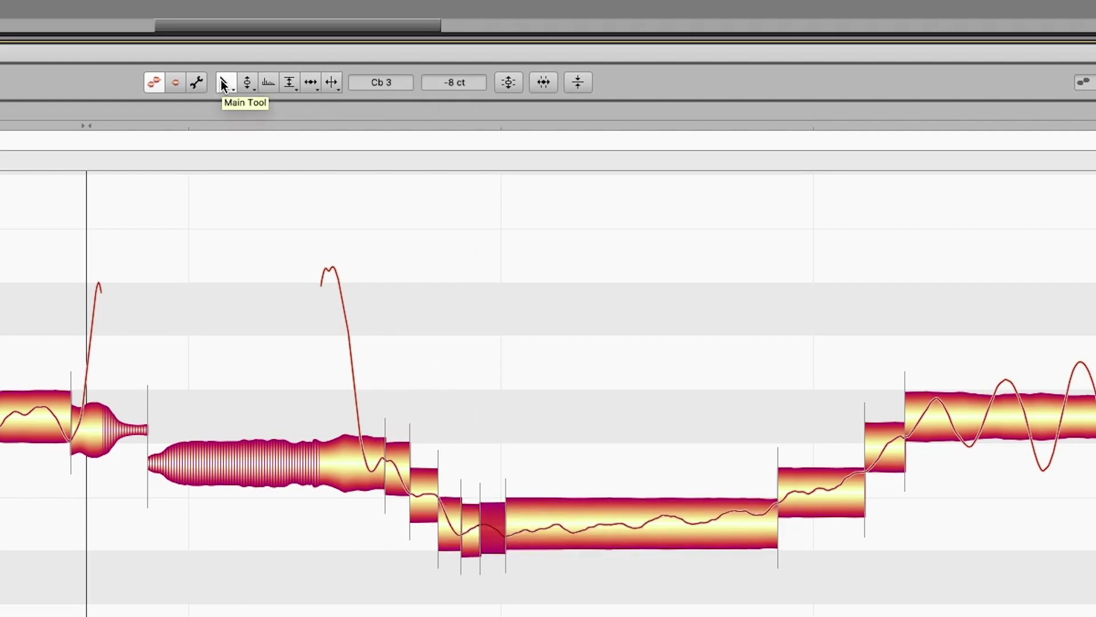
Snap the first piece of the split short note in bar 27 to C 4 and replay the phrase
{"action": "left_click", "coordinate": [289, 137]}
{"action": "key", "text": "space"}
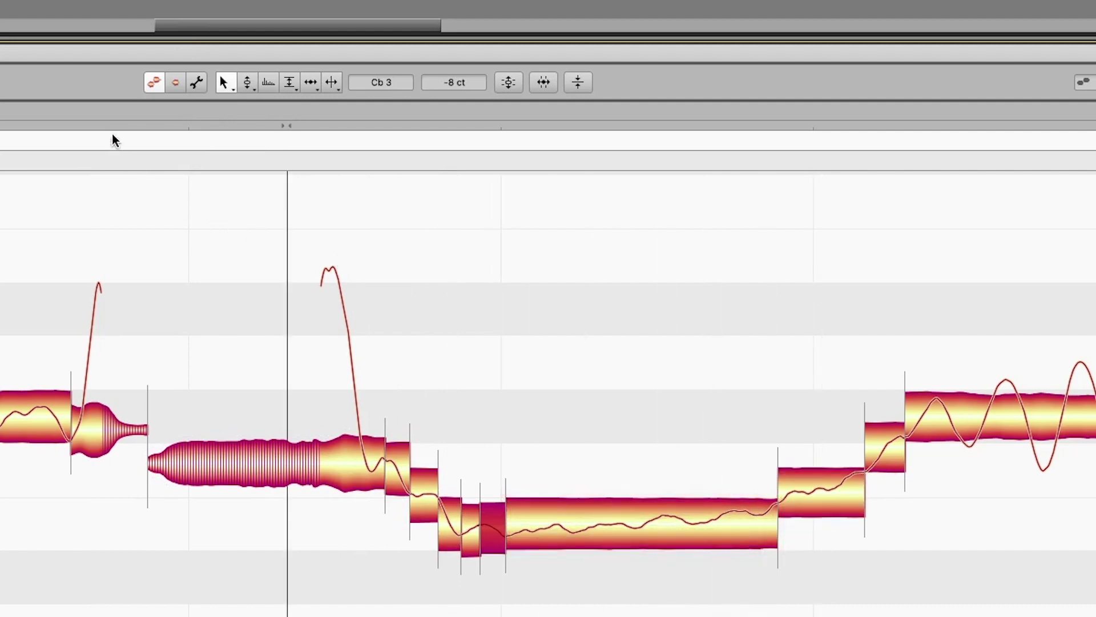
{"action": "left_click", "coordinate": [112, 139]}
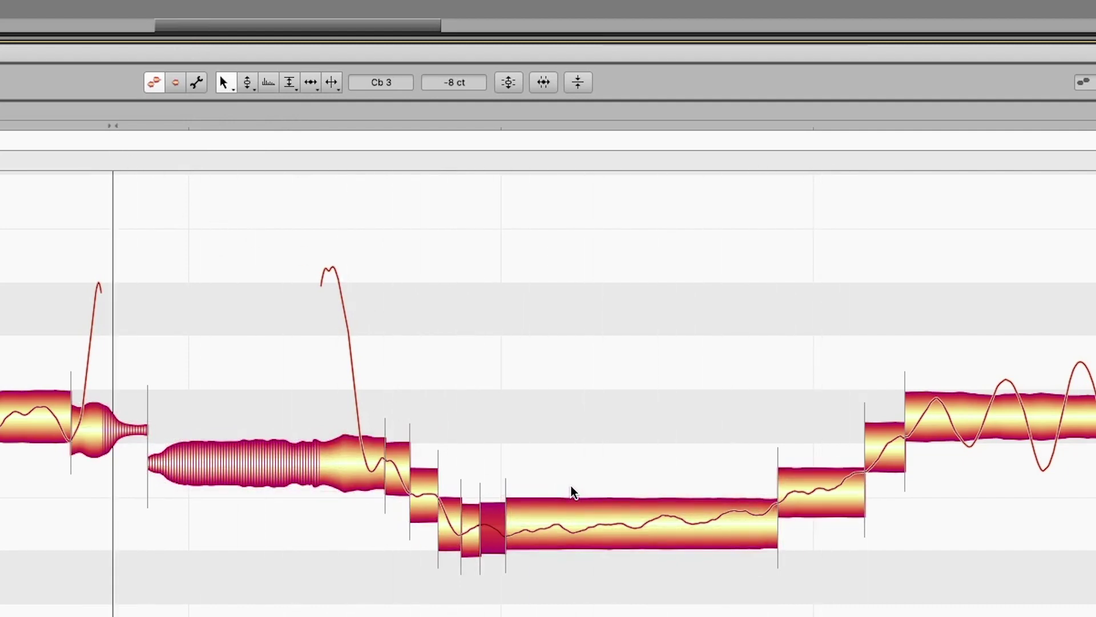
{"action": "key", "text": "space"}
{"action": "key", "text": "space"}
{"action": "left_click", "coordinate": [395, 474]}
{"action": "key", "text": "space"}
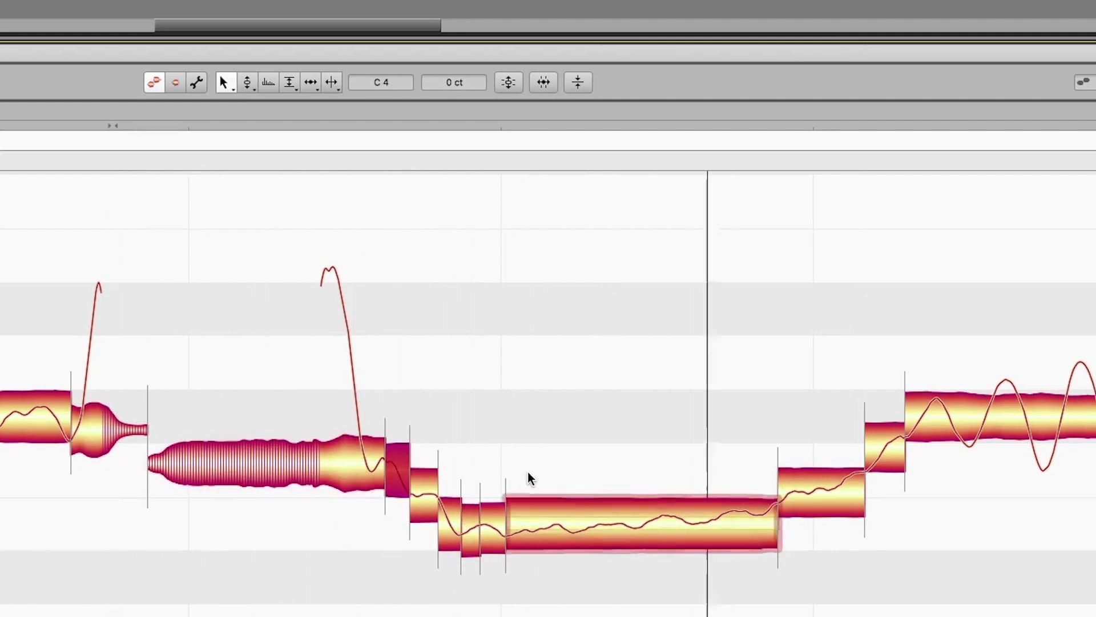
{"action": "key", "text": "space"}
Check the pitch of the long note in bar 27 and the held note after it, replaying the phrase from different starting points
{"action": "left_click", "coordinate": [614, 528]}
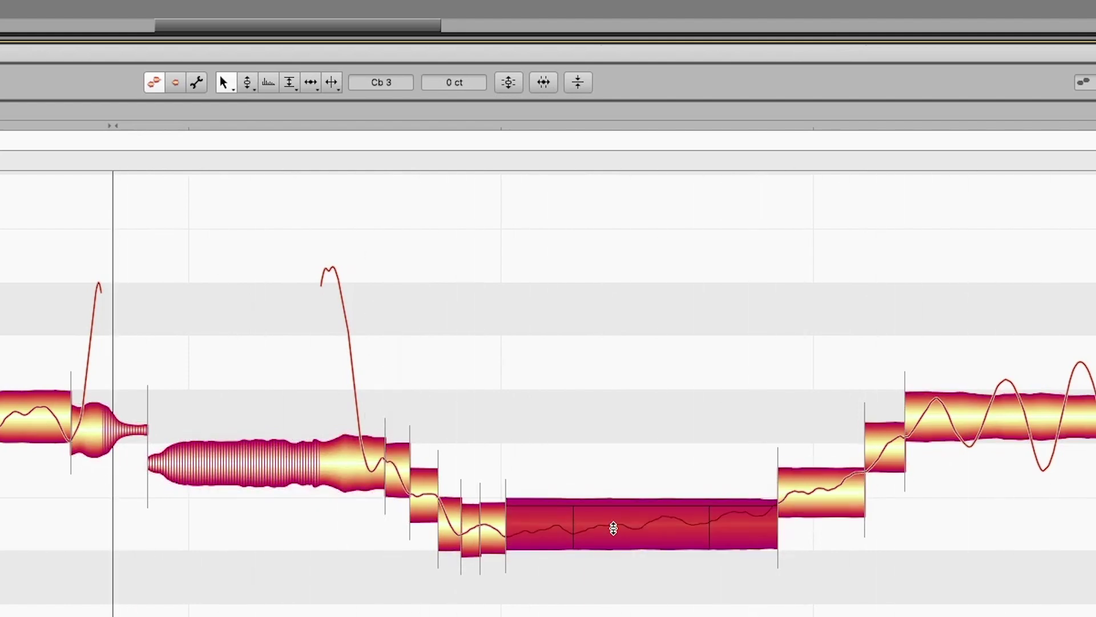
{"action": "key", "text": "space"}
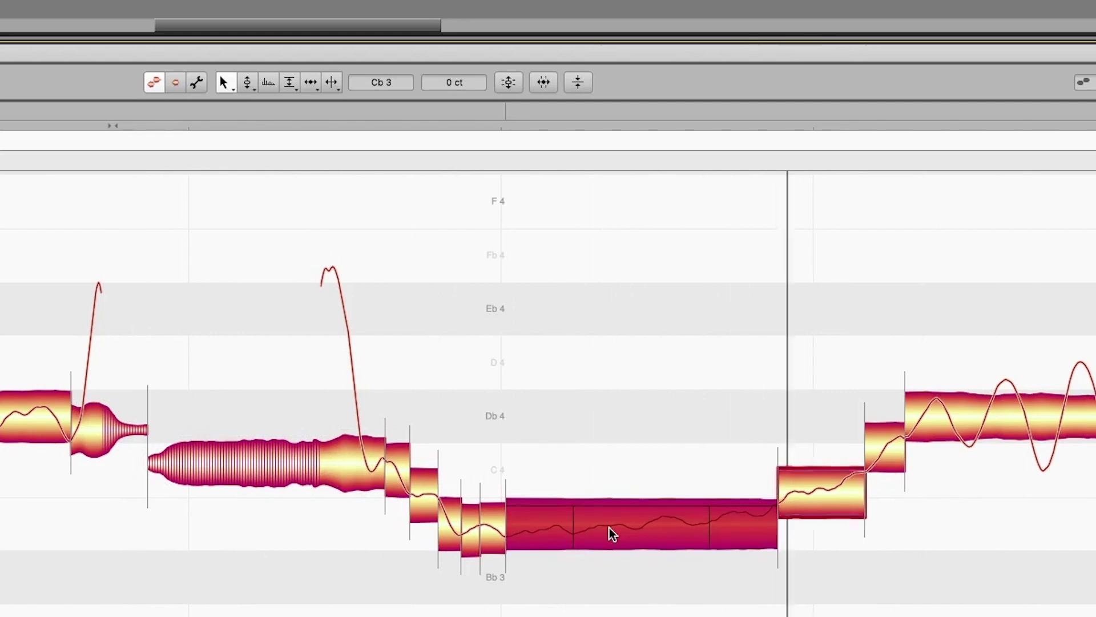
{"action": "key", "text": "space"}
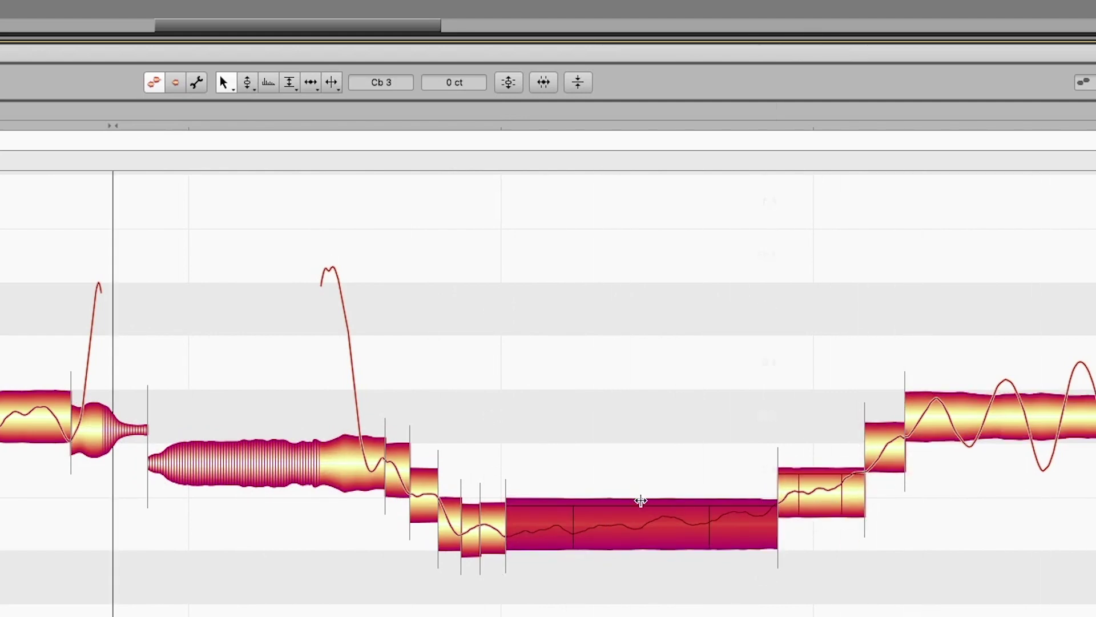
{"action": "left_click", "coordinate": [975, 411]}
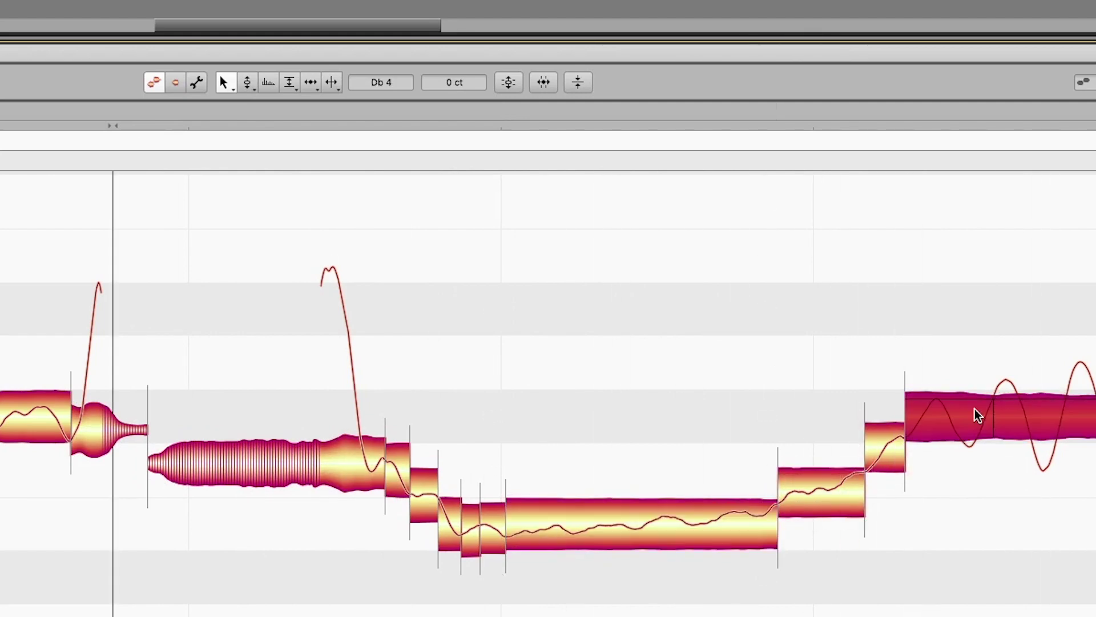
{"action": "key", "text": "space"}
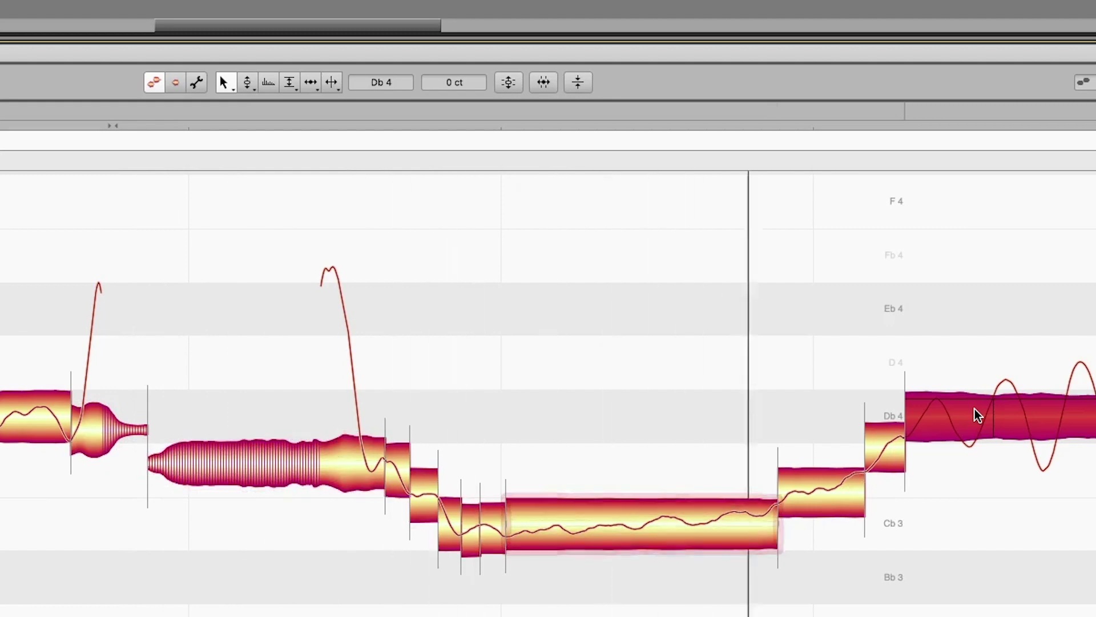
{"action": "key", "text": "space"}
{"action": "key", "text": "space"}
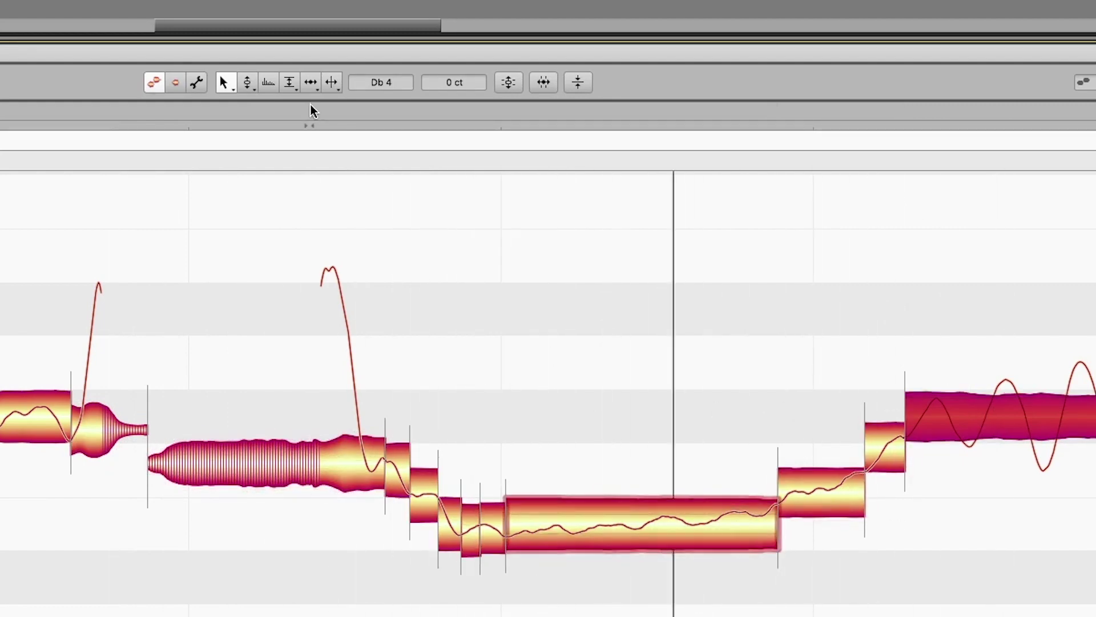
{"action": "left_click", "coordinate": [311, 108]}
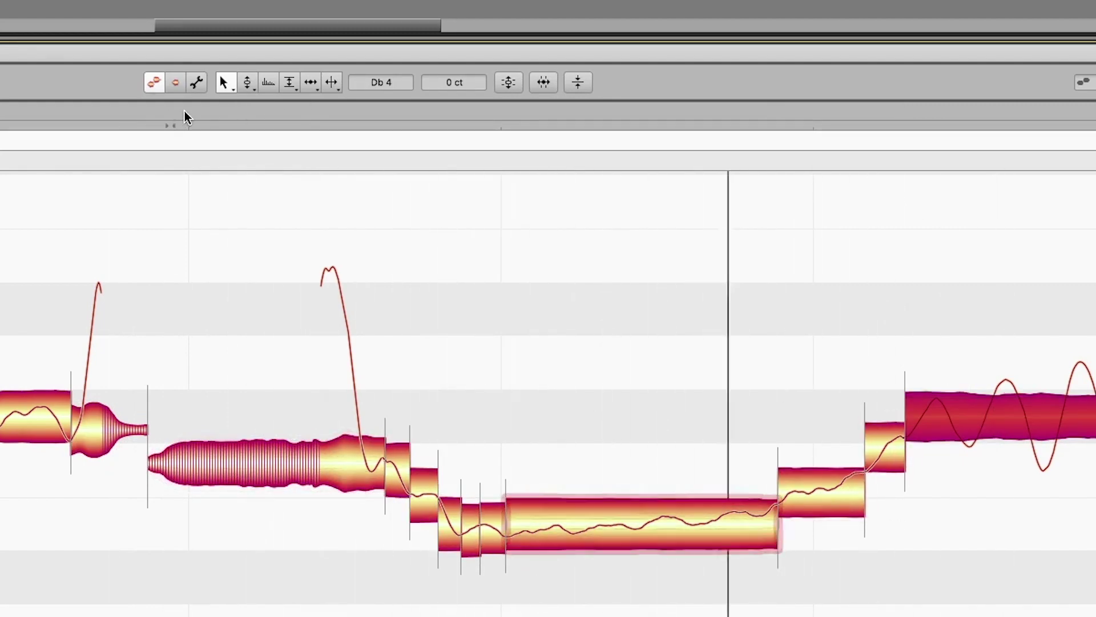
{"action": "left_click", "coordinate": [186, 134]}
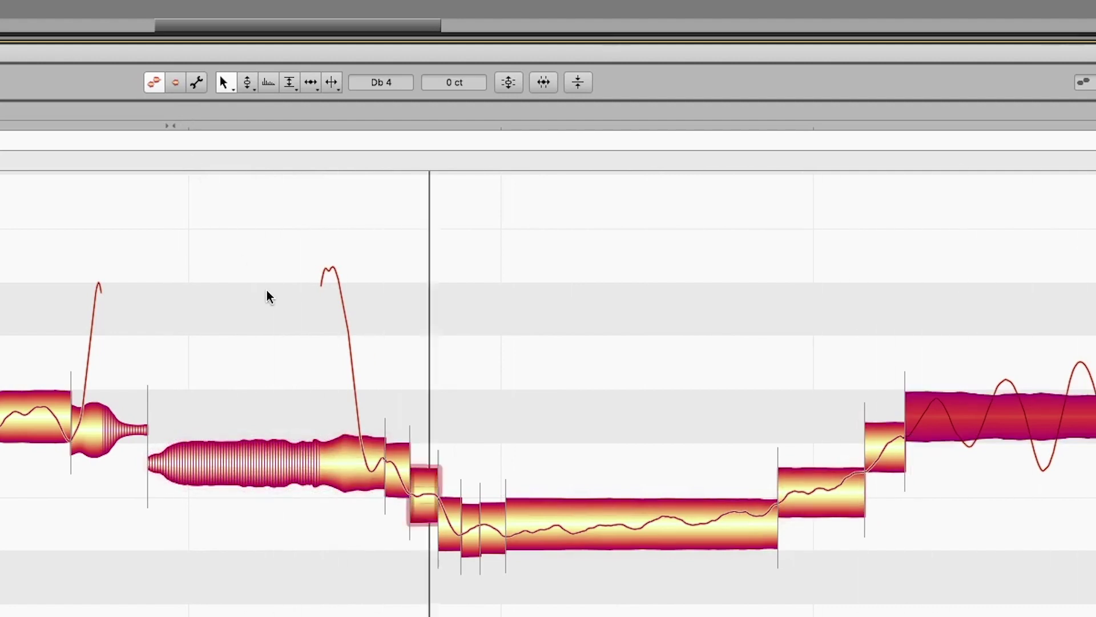
{"action": "key", "text": "space"}
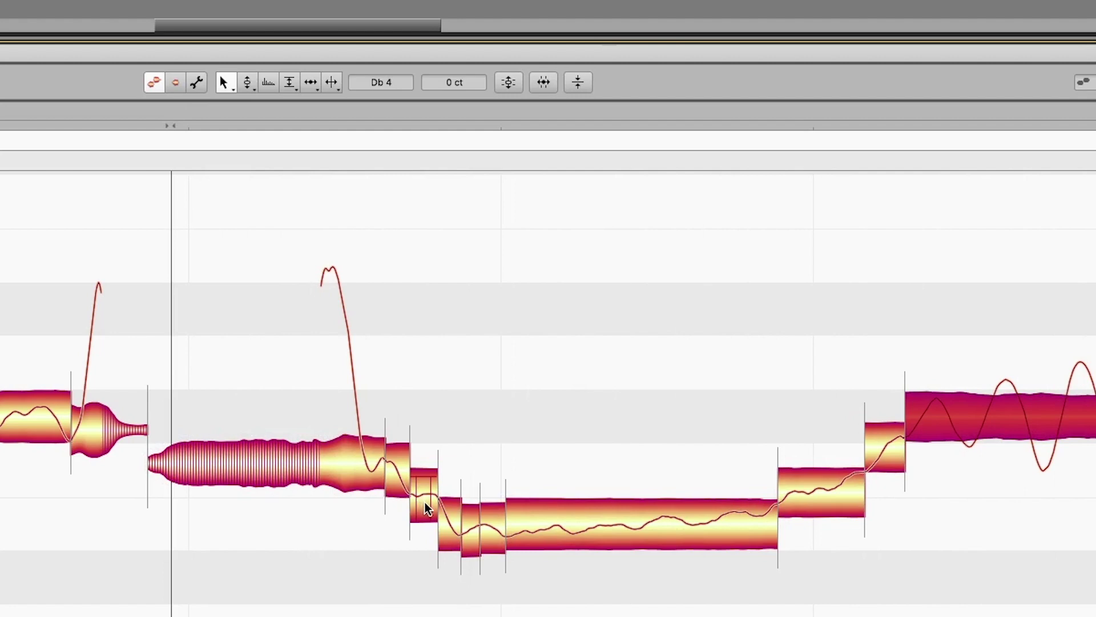
Try raising the second piece of the split short note to C 4 at -24 ct and play the phrase
{"action": "left_click_drag", "start_coordinate": [425, 502], "coordinate": [426, 490]}
{"action": "key", "text": "space"}
{"action": "key", "text": "space"}
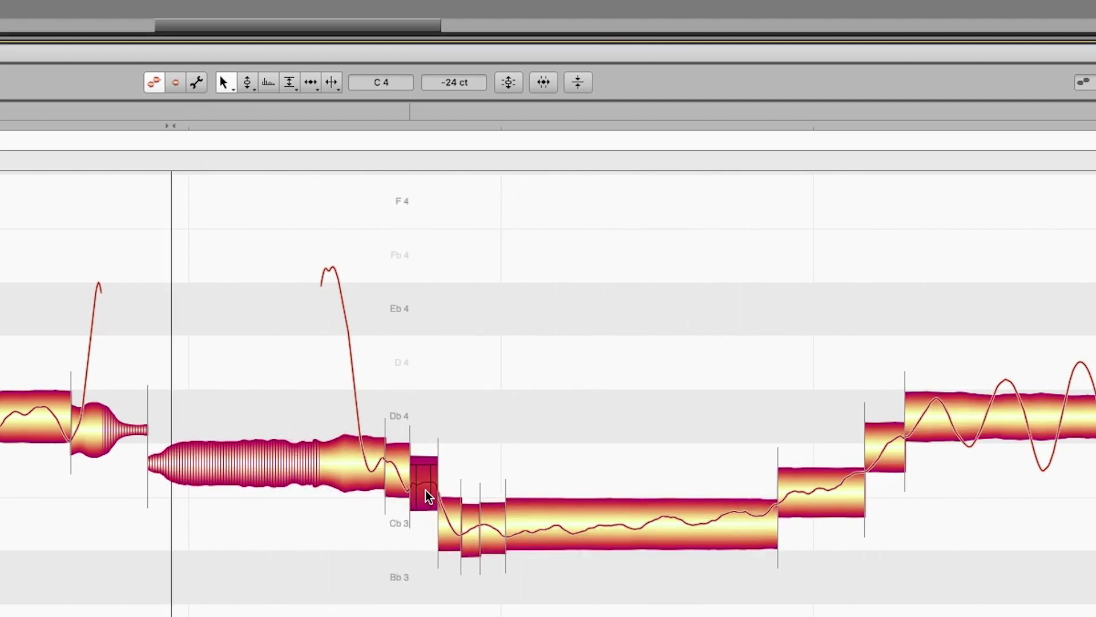
Undo the last pitch change on the second piece of the split note and replay the phrase
{"action": "key", "text": "ctrl+z"}
{"action": "key", "text": "space"}
{"action": "key", "text": "space"}
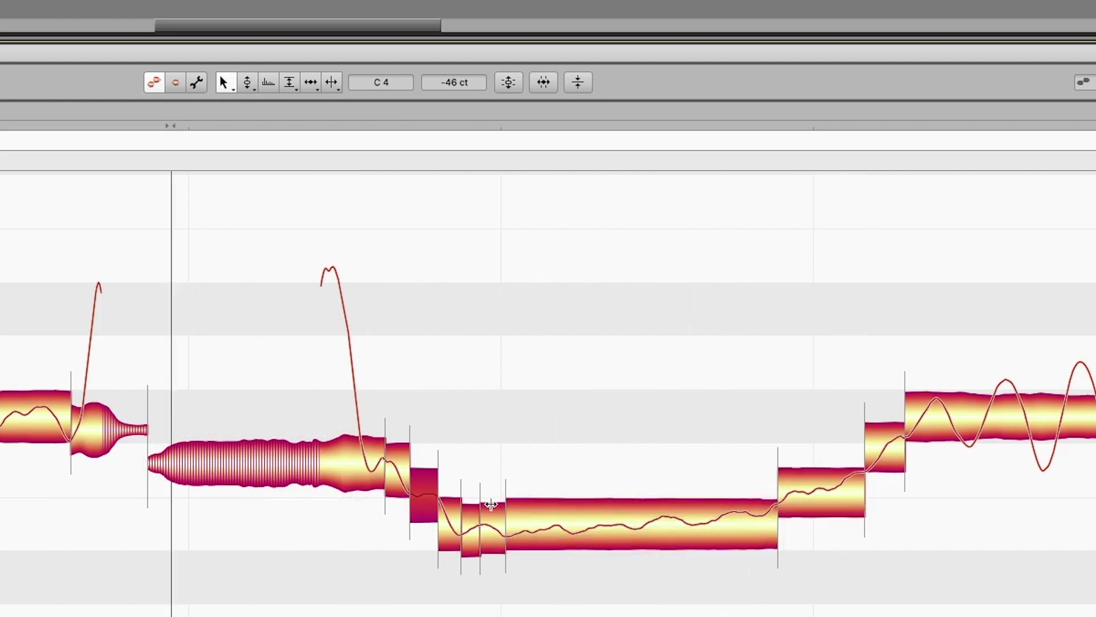
{"action": "key", "text": "space"}
{"action": "key", "text": "space"}
{"action": "key", "text": "space"}
{"action": "key", "text": "space"}
Snap the three short pieces directly before the long note in bar 27 to Cb 3 and play the phrase
{"action": "left_click", "coordinate": [495, 525]}
{"action": "left_click", "coordinate": [470, 529]}
{"action": "left_click", "coordinate": [452, 528]}
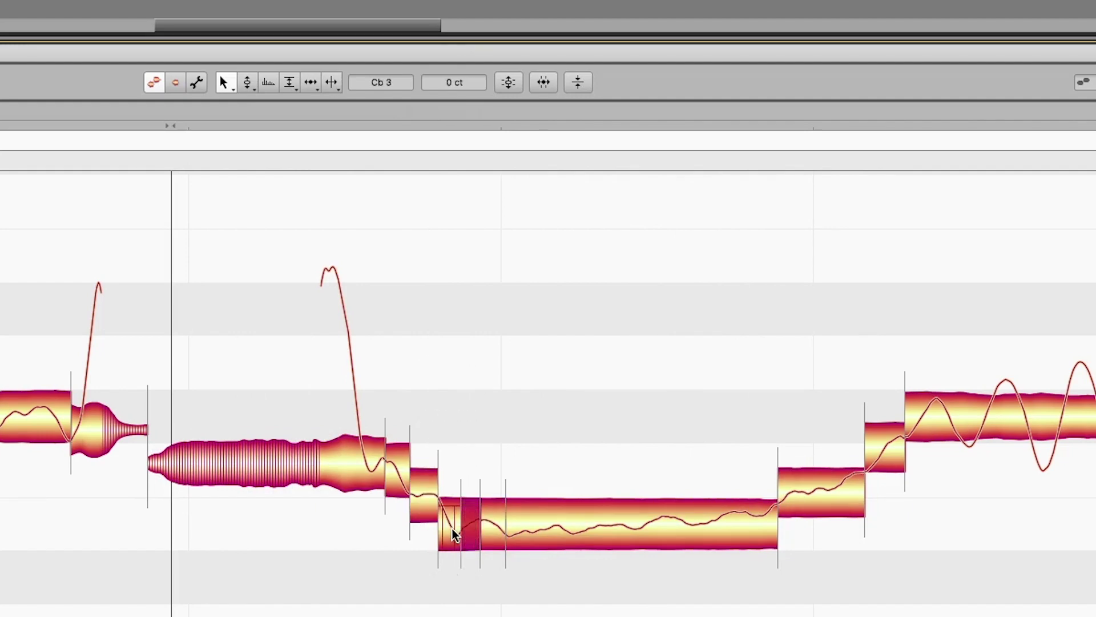
{"action": "key", "text": "space"}
{"action": "left_click", "coordinate": [546, 514]}
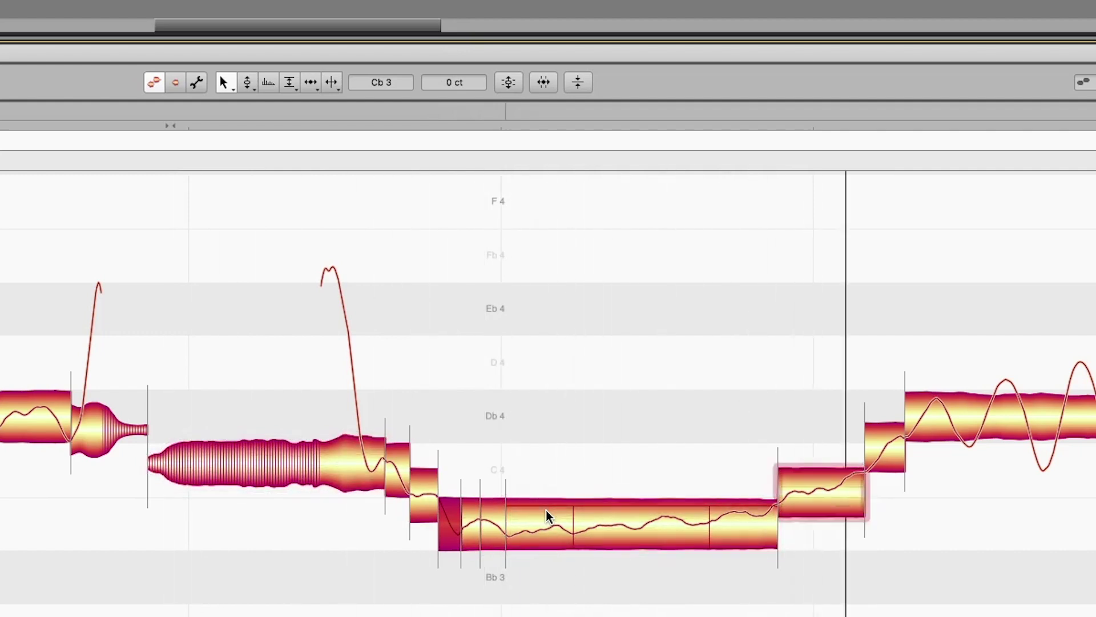
Check the pitch of the short C 4 piece directly before the Cb 3 pieces in bar 27, replaying the phrase
{"action": "key", "text": "space"}
{"action": "left_click", "coordinate": [311, 213]}
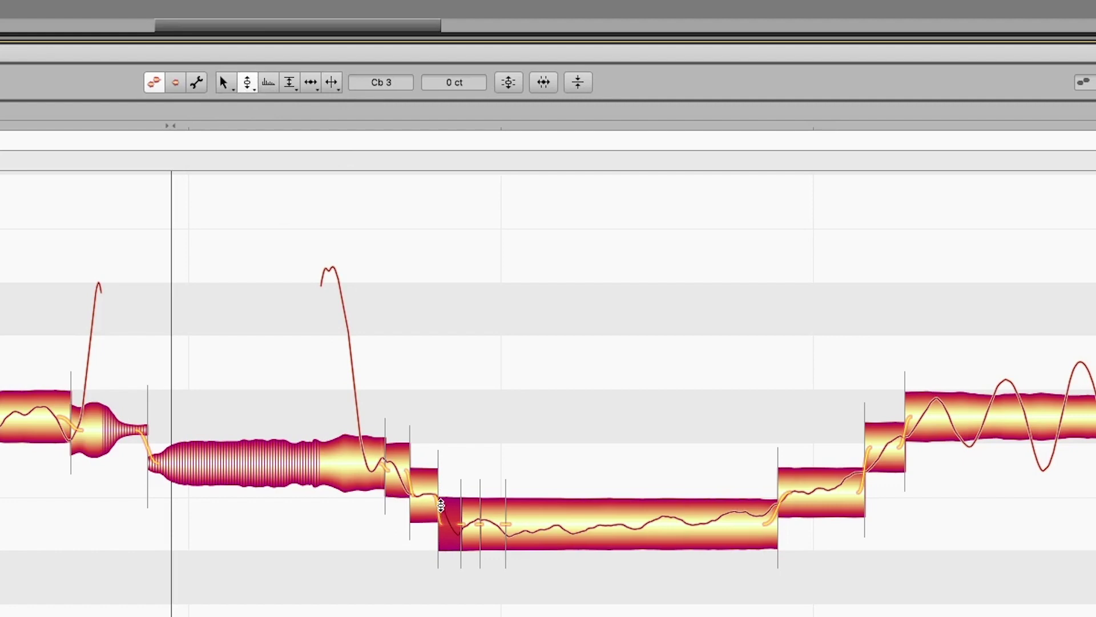
{"action": "left_click", "coordinate": [433, 508]}
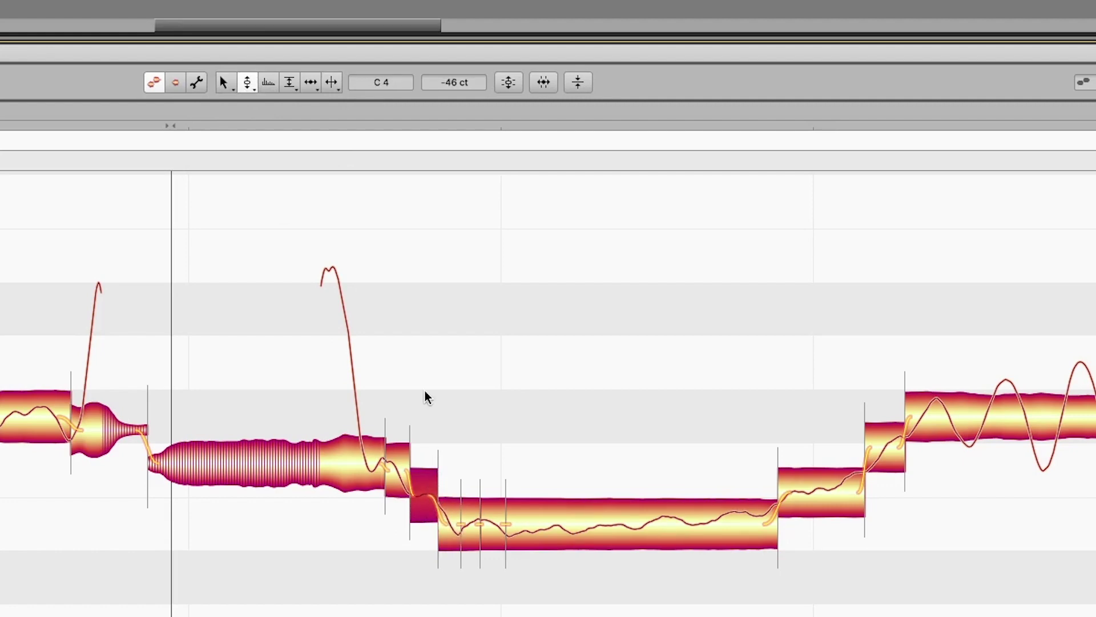
{"action": "key", "text": "space"}
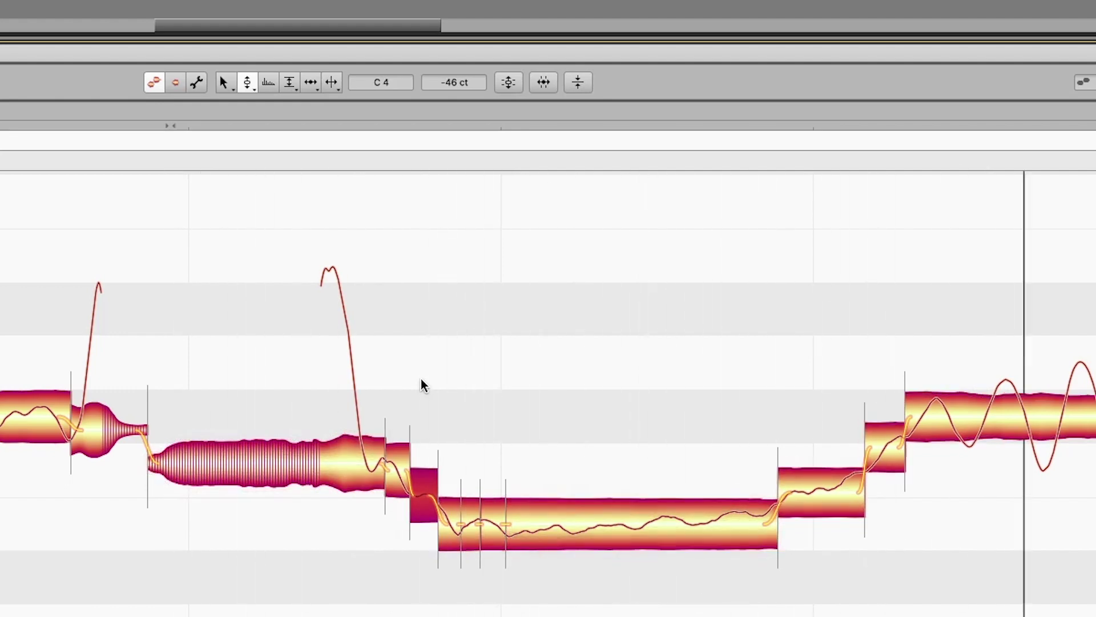
{"action": "key", "text": "space"}
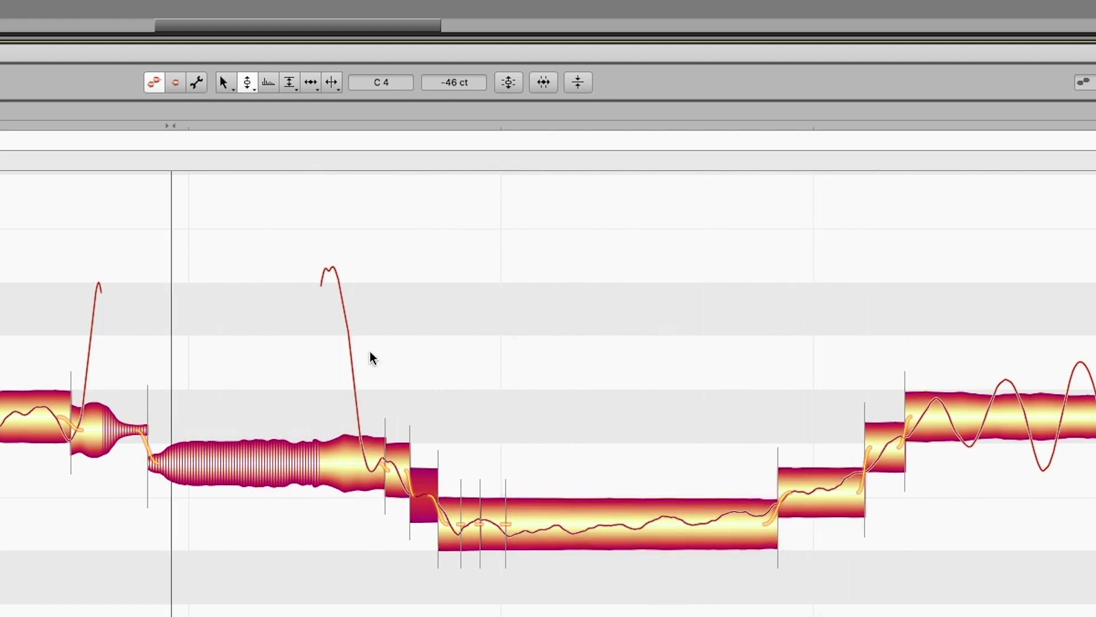
{"action": "left_click", "coordinate": [221, 84]}
{"action": "key", "text": "space"}
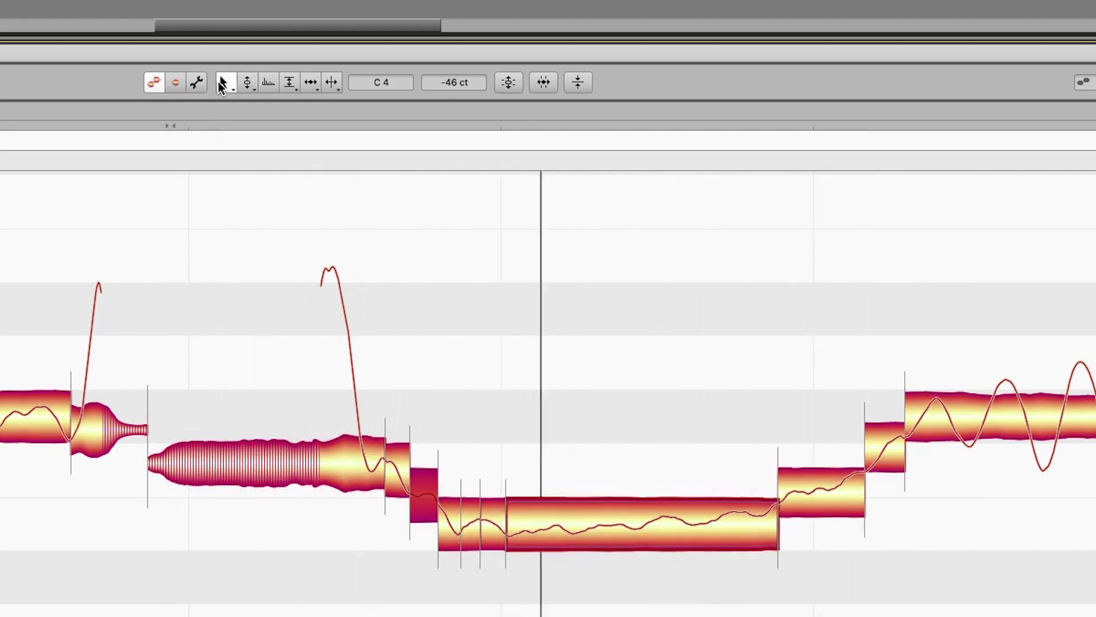
{"action": "key", "text": "space"}
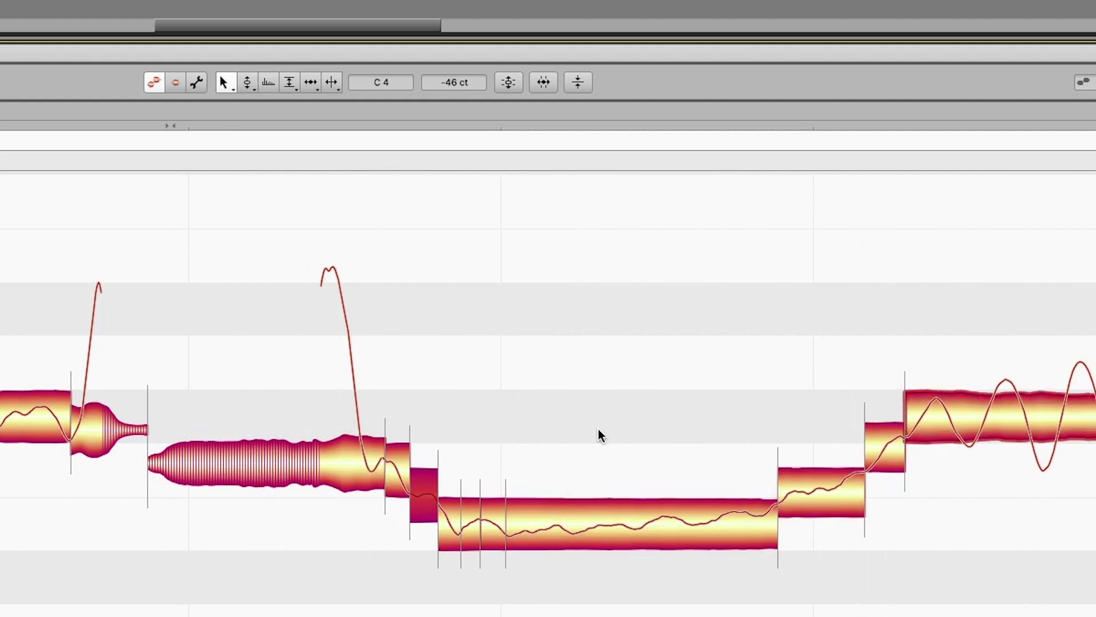
Reduce the pitch drift of the long Cb 3 note in bar 27 to 24 % and play the phrase
{"action": "left_click", "coordinate": [687, 524]}
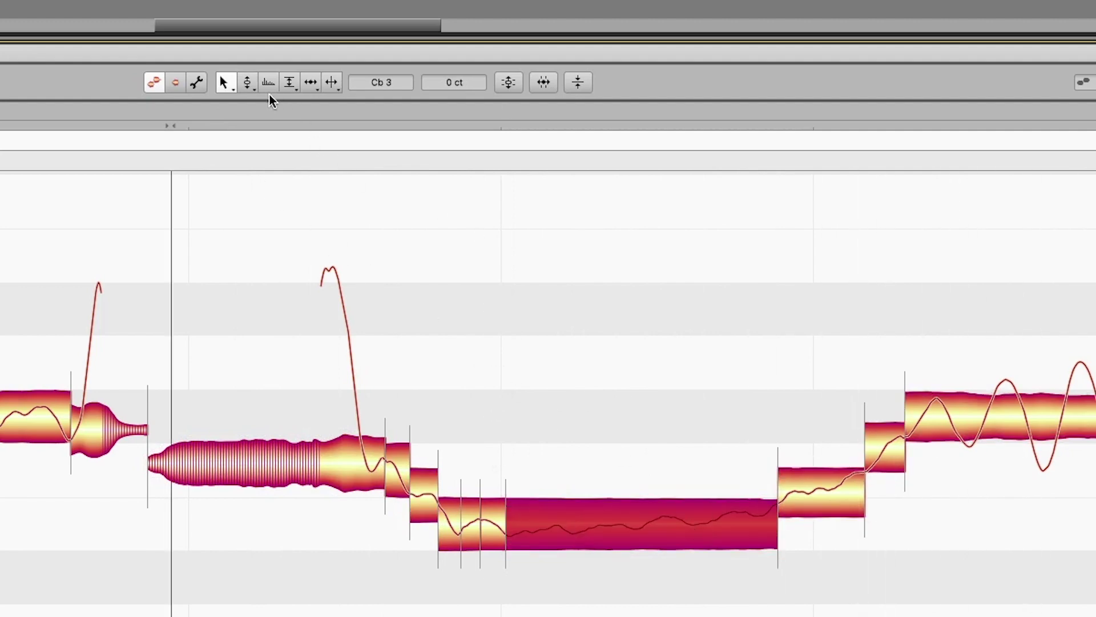
{"action": "left_click", "coordinate": [247, 84]}
{"action": "left_click", "coordinate": [251, 127]}
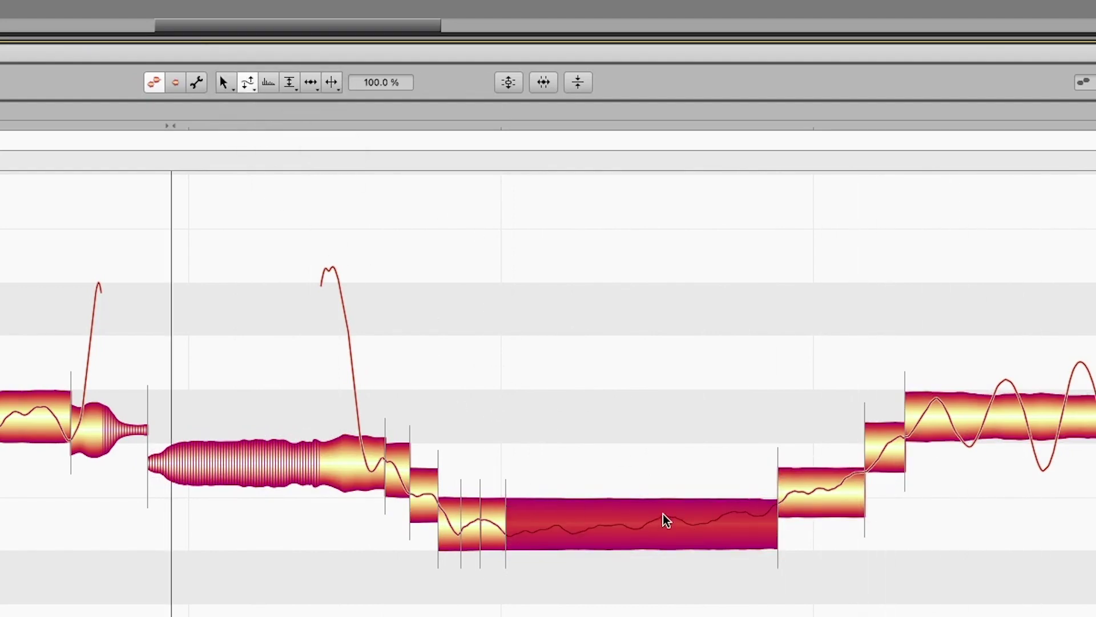
{"action": "left_click_drag", "start_coordinate": [672, 539], "coordinate": [675, 608]}
{"action": "key", "text": "space"}
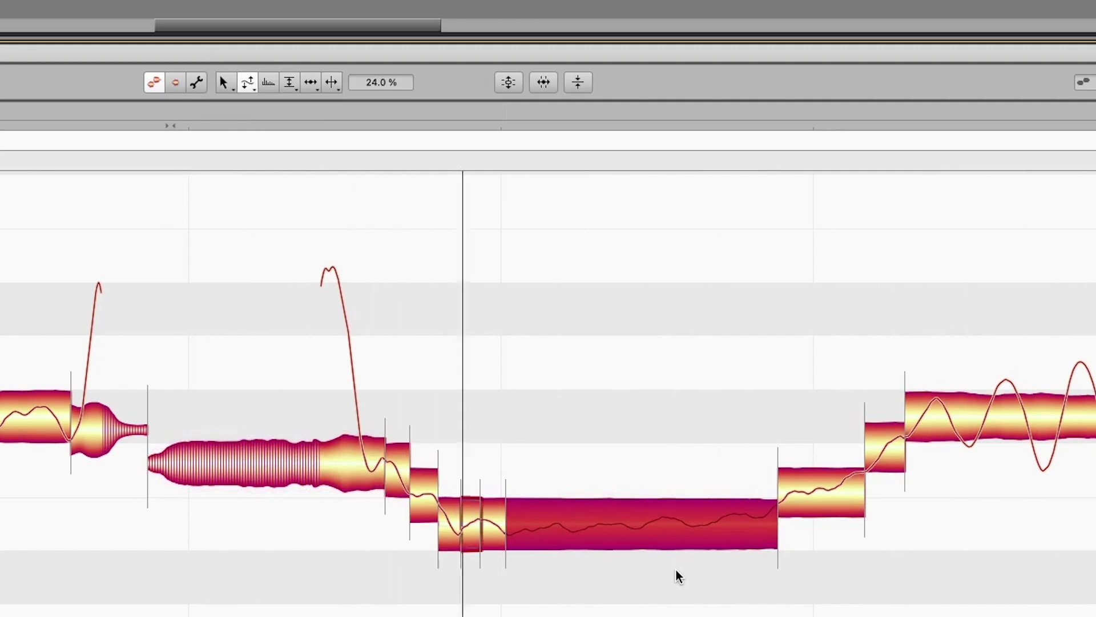
{"action": "key", "text": "space"}
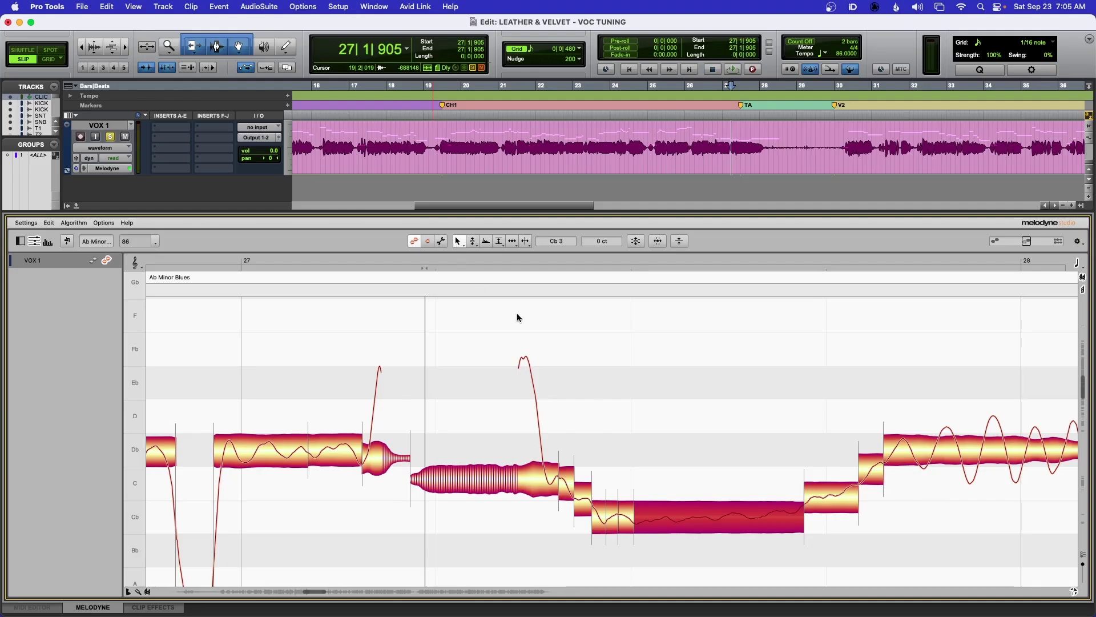
Unsolo the VOX 1 track and play the bar 27 phrase with the full mix from the end of bar 26
{"action": "left_click", "coordinate": [110, 137]}
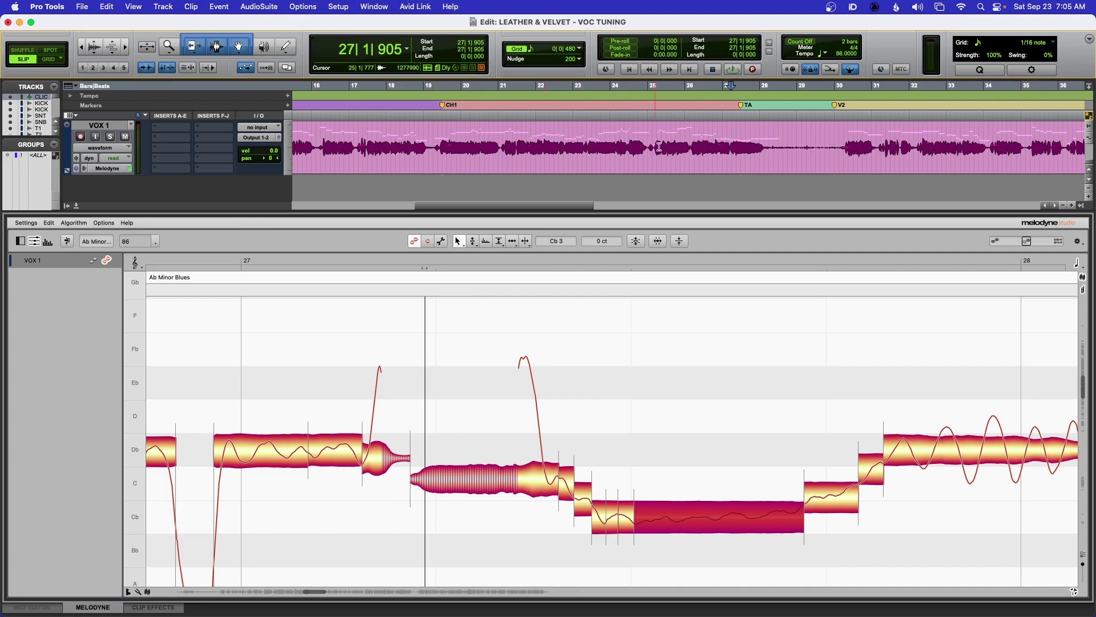
{"action": "double_click", "coordinate": [291, 295]}
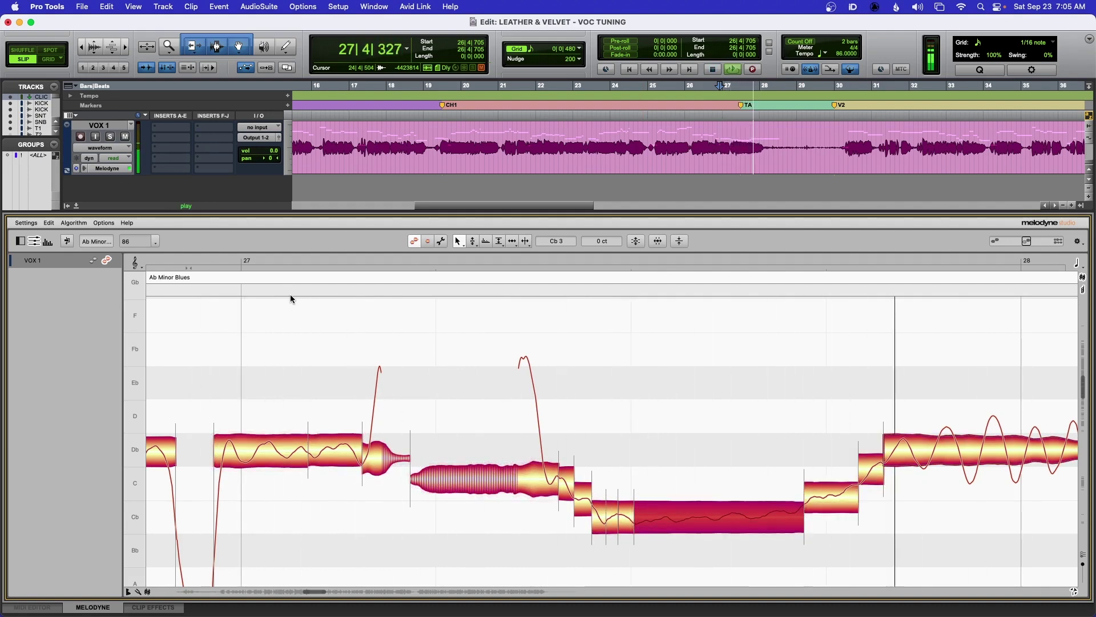
{"action": "key", "text": "space"}
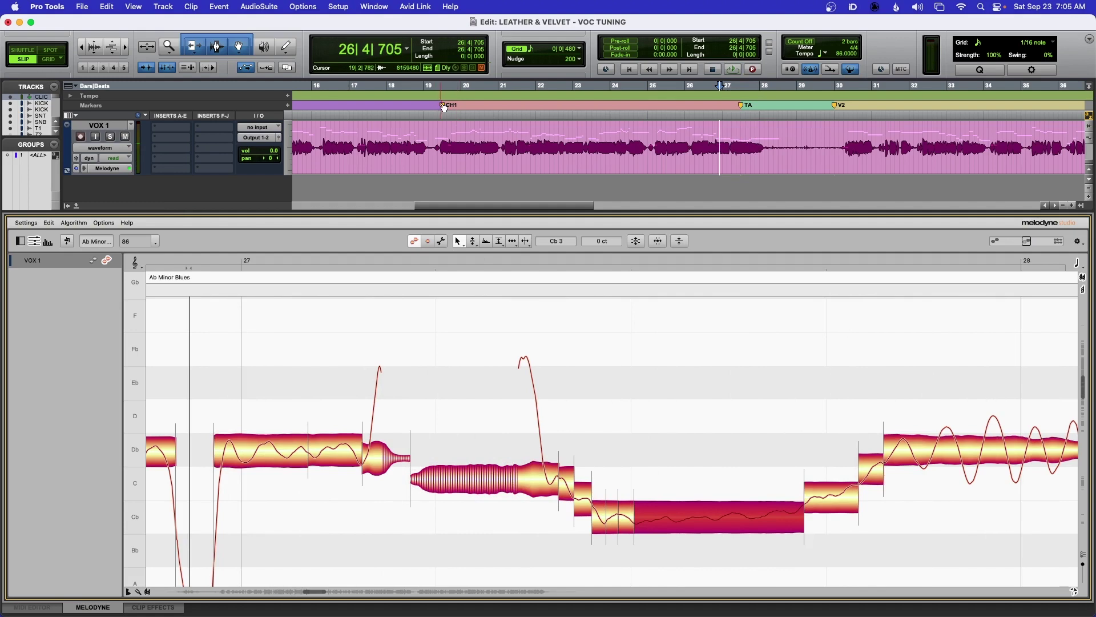
Play the tuned vocal with the mix from bar 19, just before the CH1 marker, through to bar 28
{"action": "key", "text": "space"}
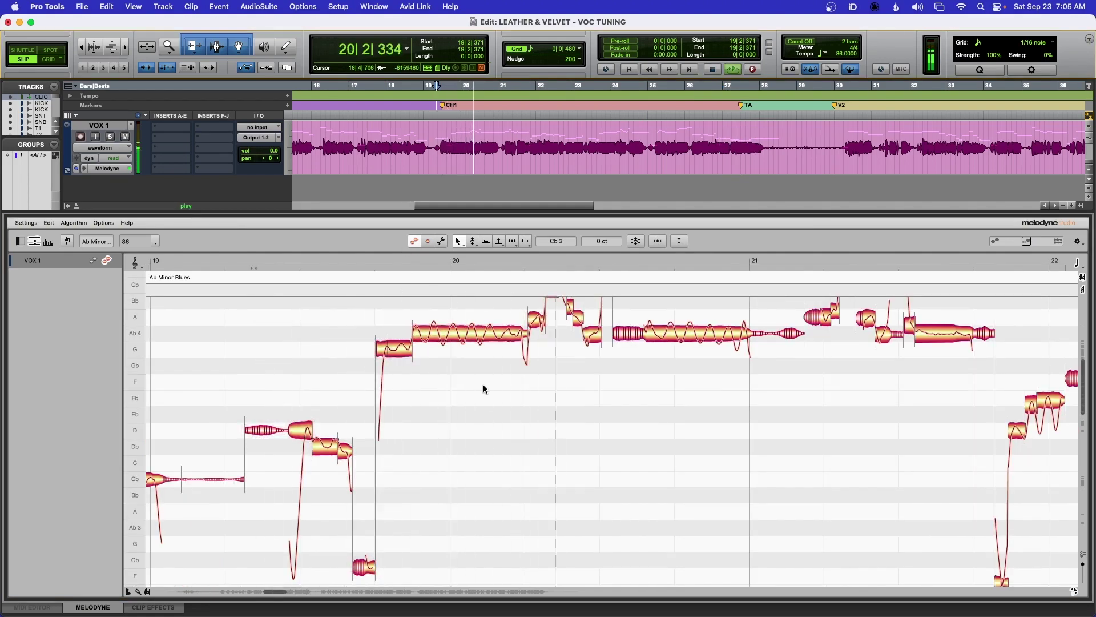
{"action": "scroll", "coordinate": [483, 389], "scroll_direction": "up", "scroll_amount": 3}
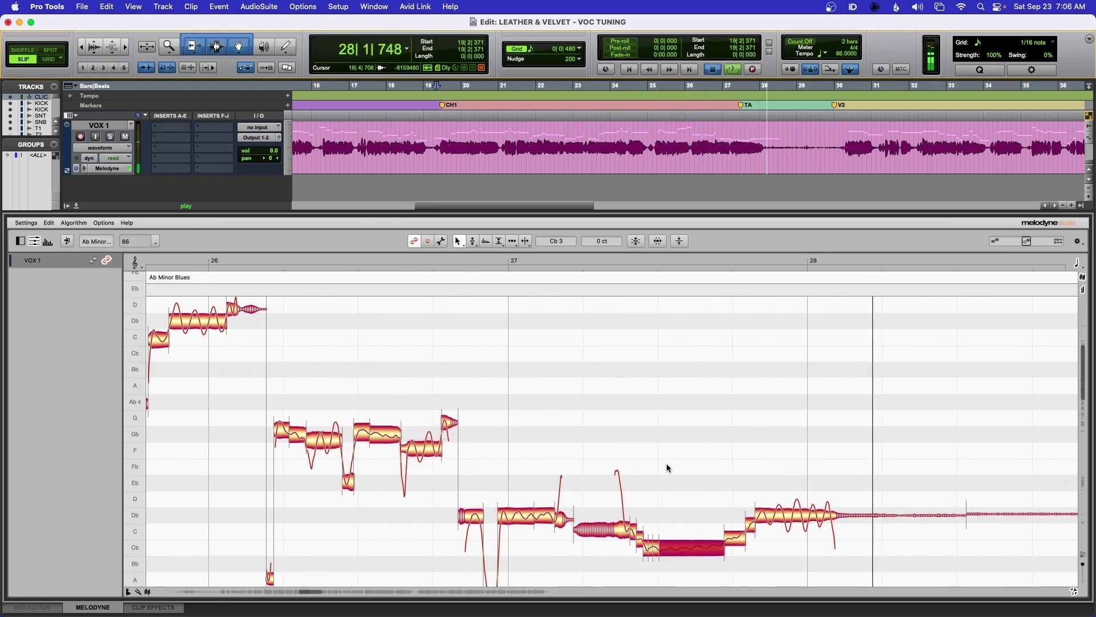
{"action": "key", "text": "space"}
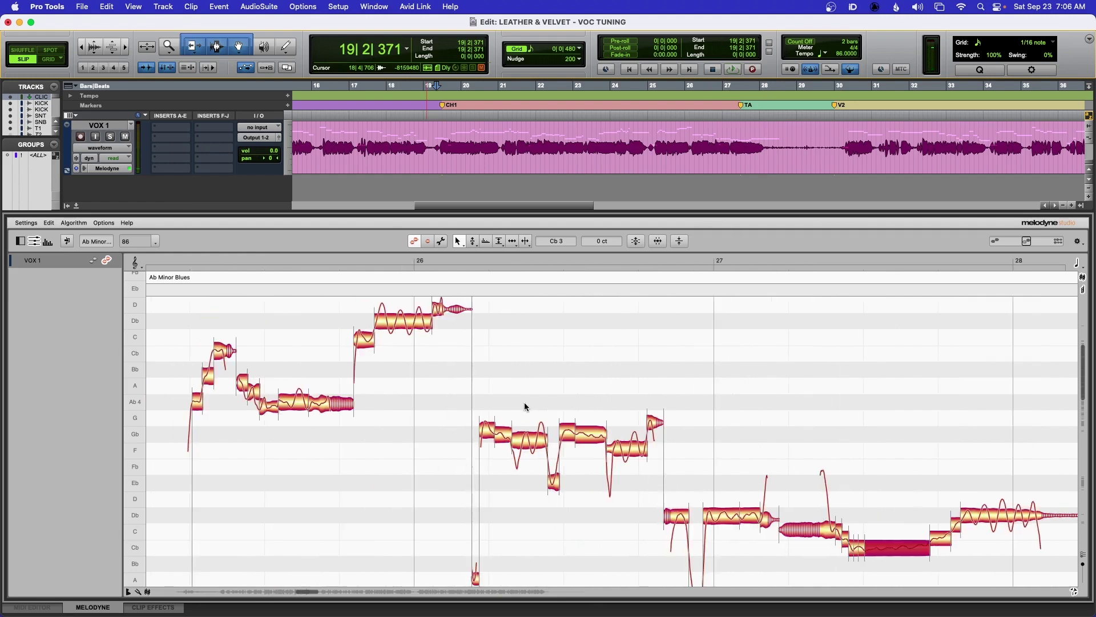